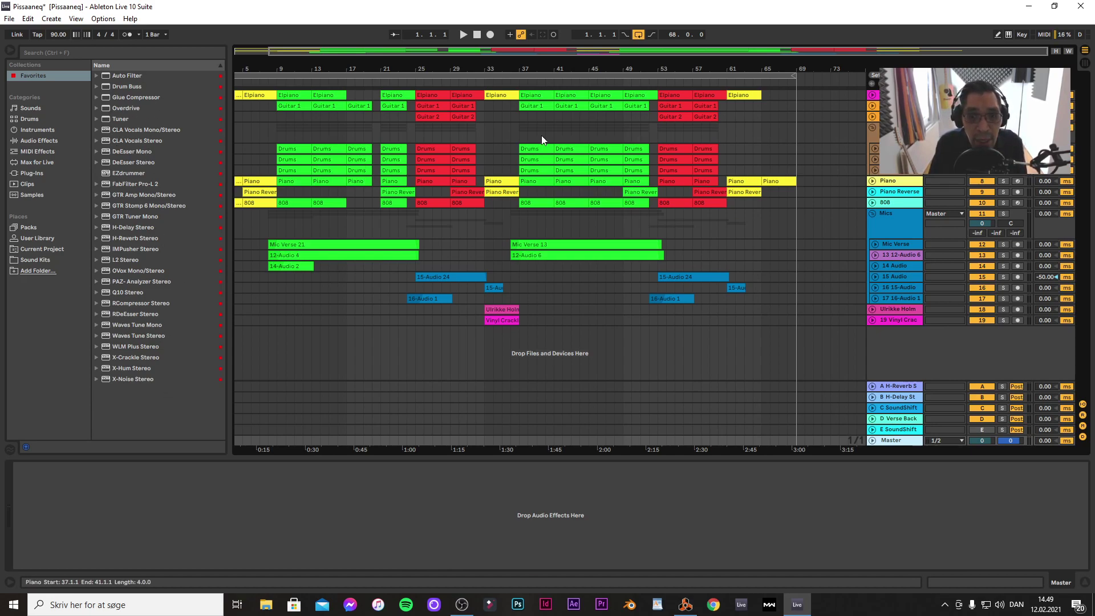
Set the arrangement loop to cover bars 9 to 25, over the first verse section
click(312, 244)
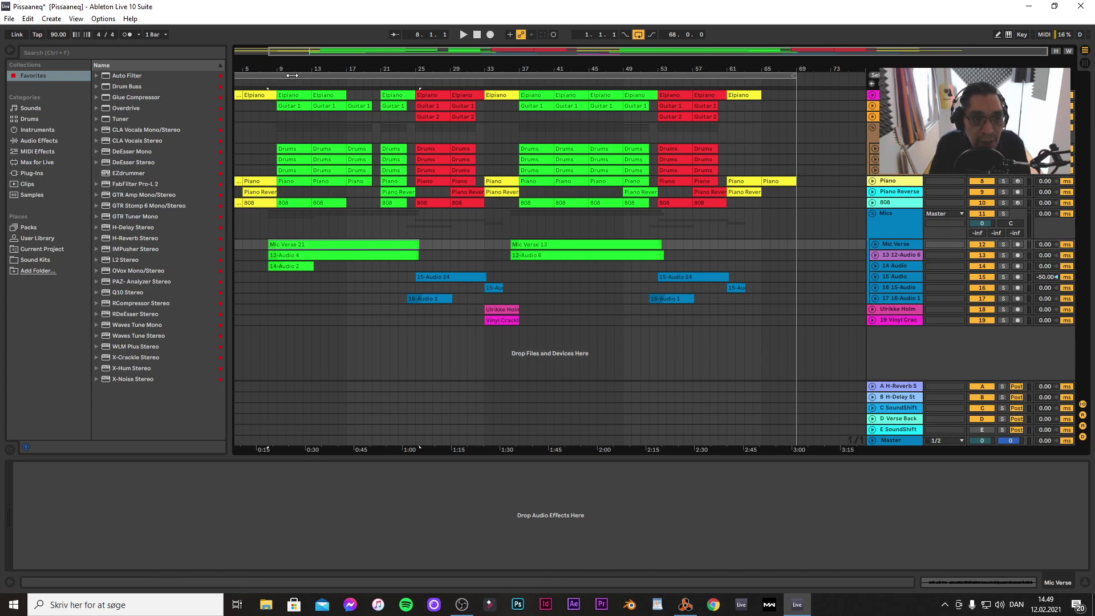
mouse_move(431, 70)
mouse_down()
mouse_move(450, 71)
mouse_move(414, 77)
mouse_up()
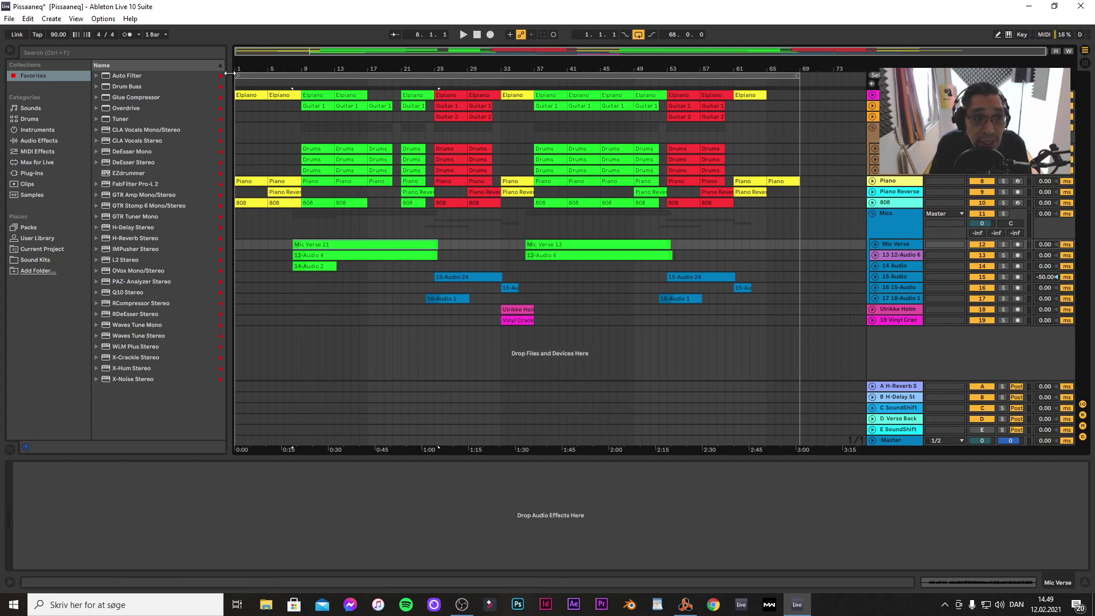
click(240, 79)
drag(240, 78, 302, 79)
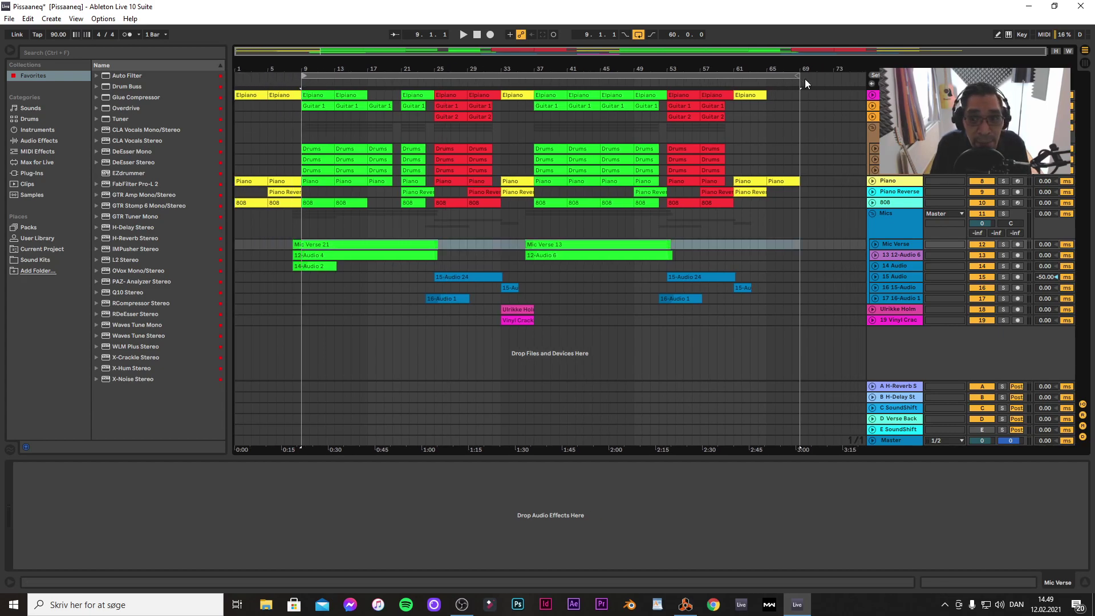
drag(794, 77, 436, 170)
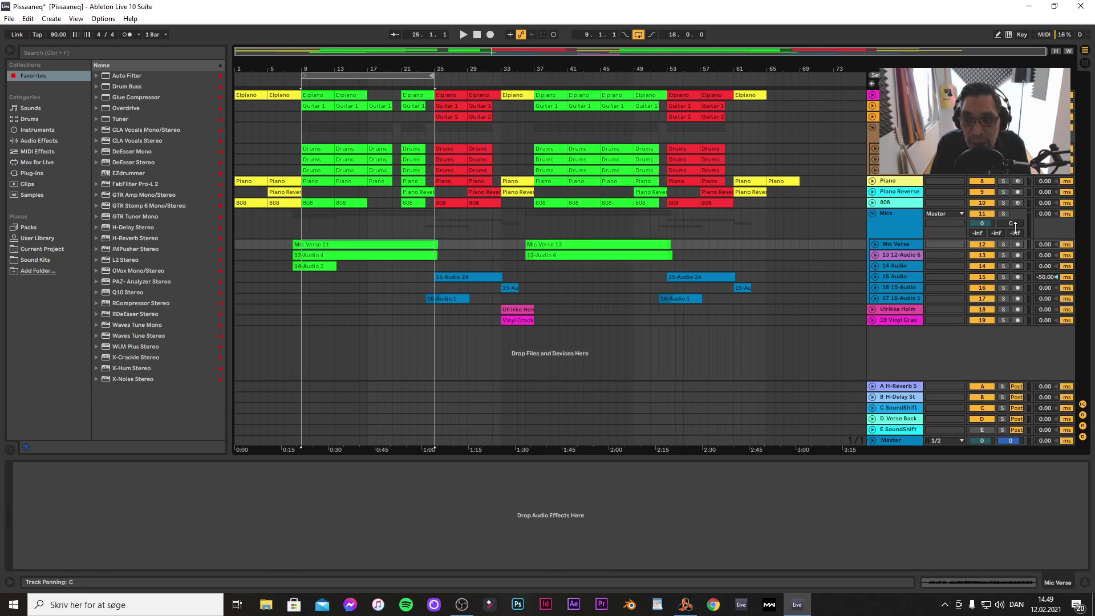
Solo the Mic Verse track, play the dry vocal from bar 9, and select the Mic Verse 21 clip
click(1002, 244)
key(space)
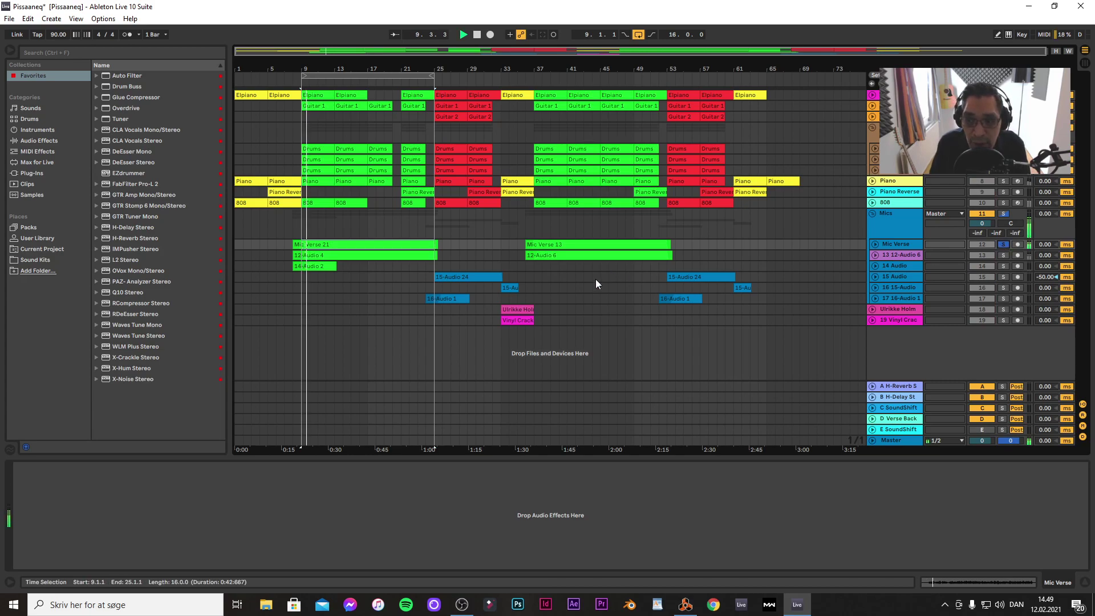
click(900, 243)
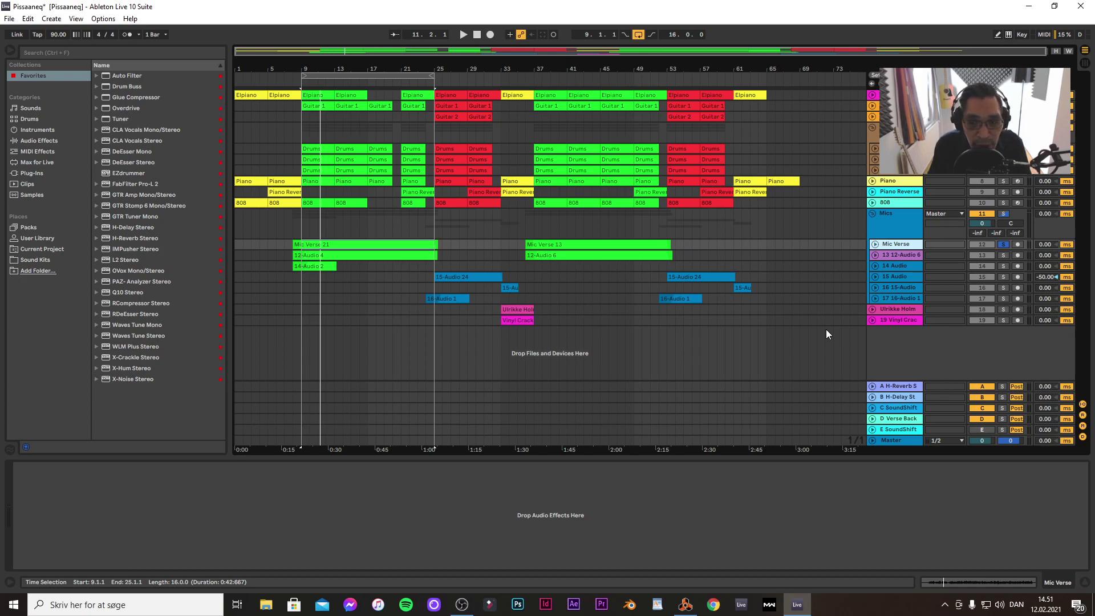
click(357, 244)
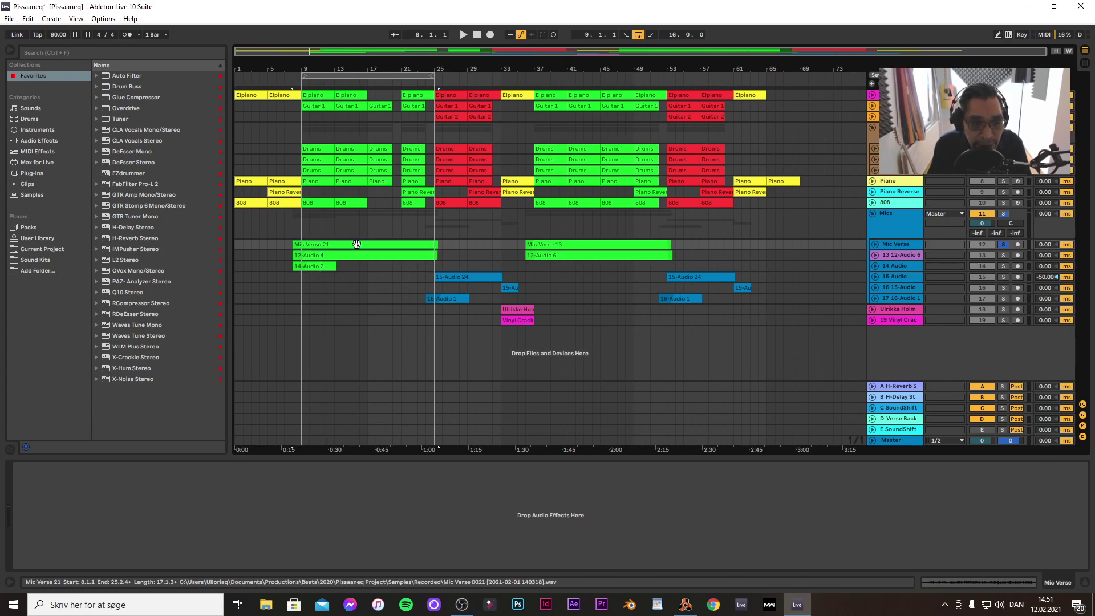
click(137, 293)
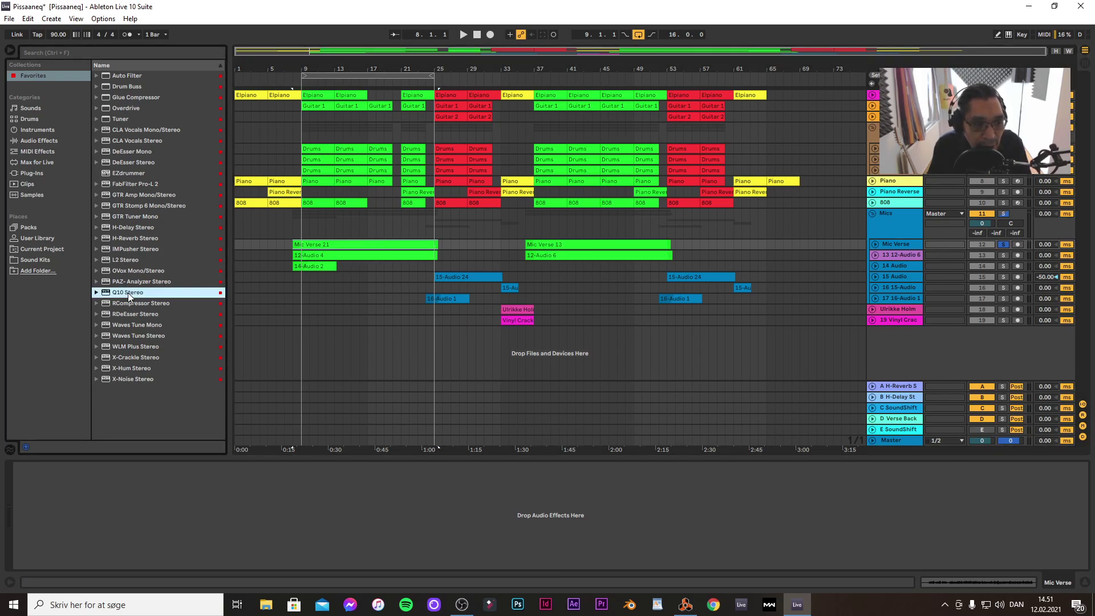
drag(128, 293, 160, 495)
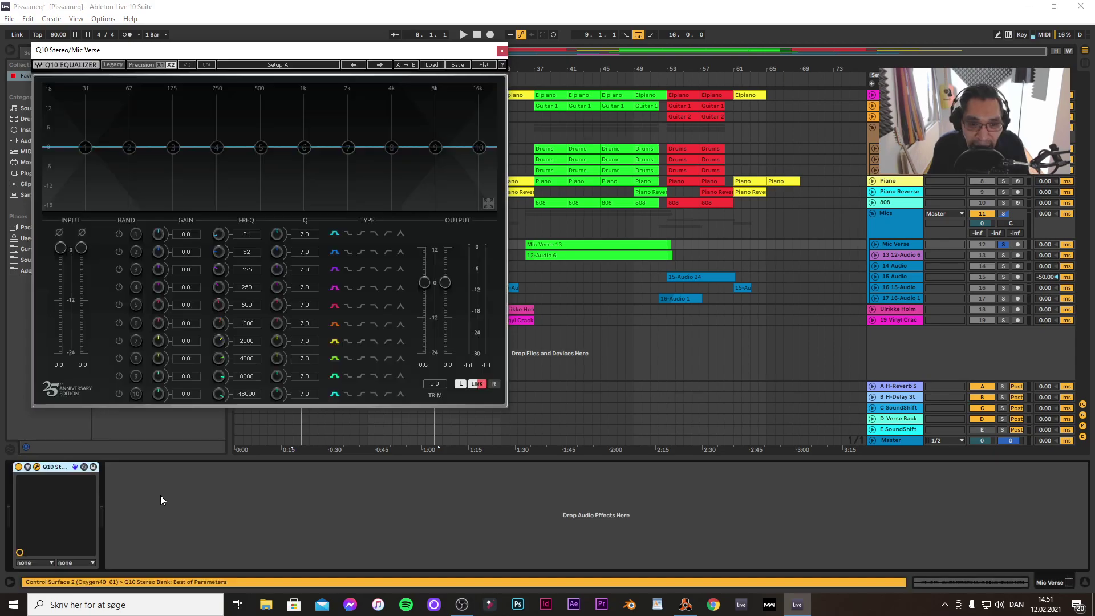
click(502, 51)
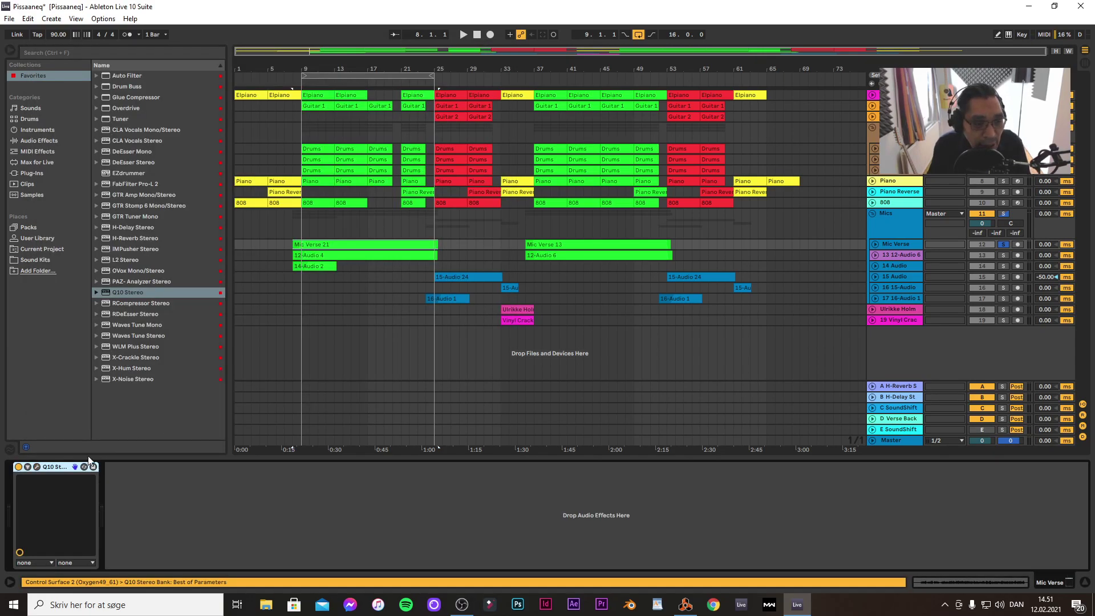
key(Delete)
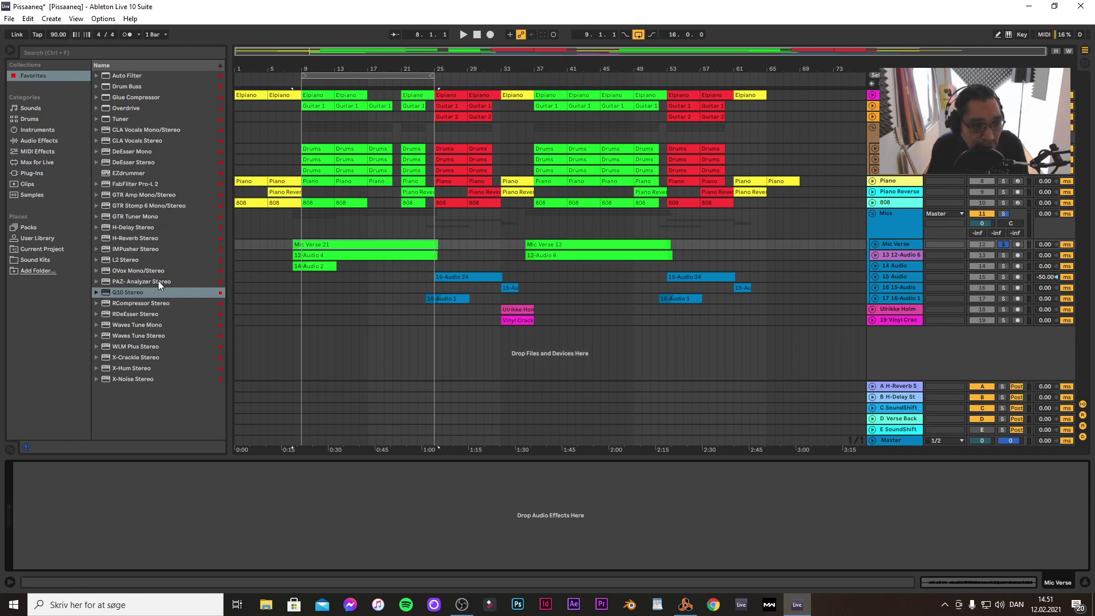
Add the CLA Vocals Mono/Stereo plug-in to the Mic Verse track and move its window clear of the browser
click(138, 131)
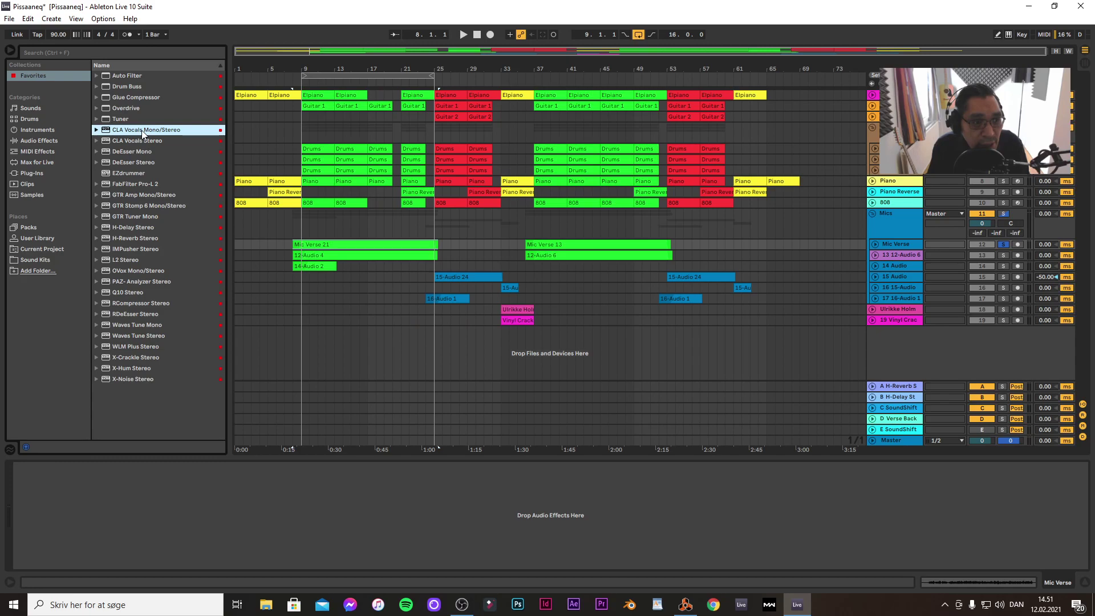
drag(156, 127, 149, 505)
drag(227, 57, 632, 180)
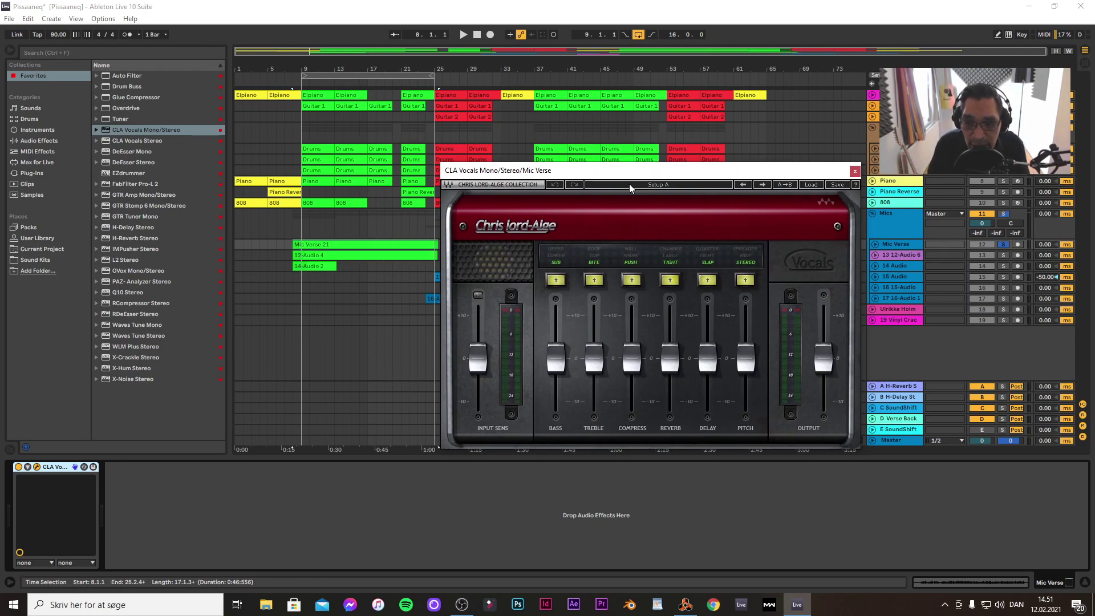
Switch off Bass, Treble, Compress, Reverb and Delay in CLA Vocals, set Pitch to Wide, and lower the Pitch fader
click(556, 280)
click(593, 264)
click(631, 263)
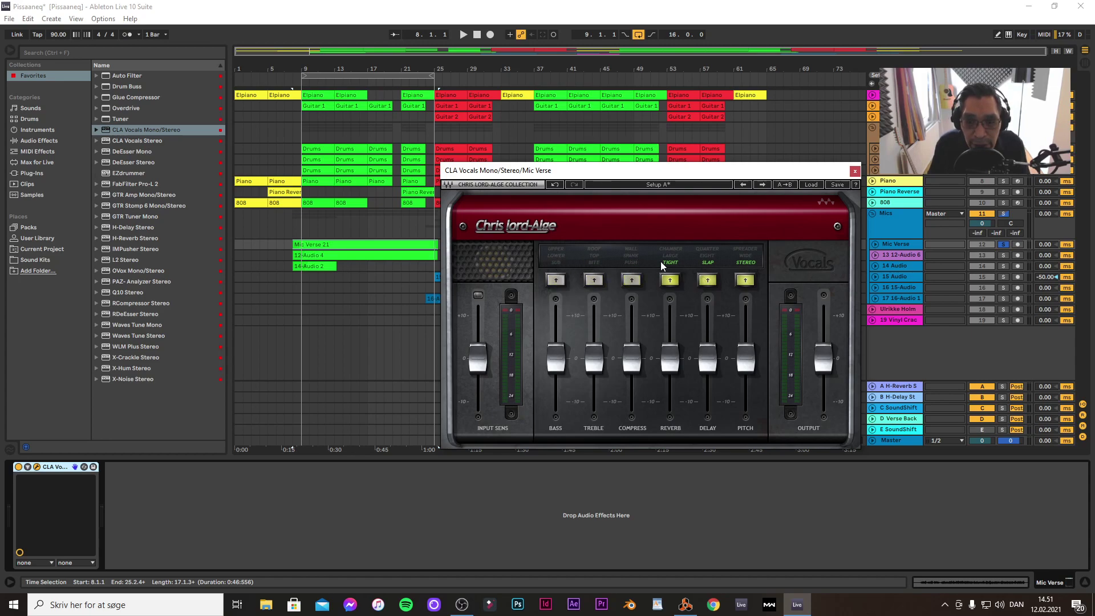
click(749, 260)
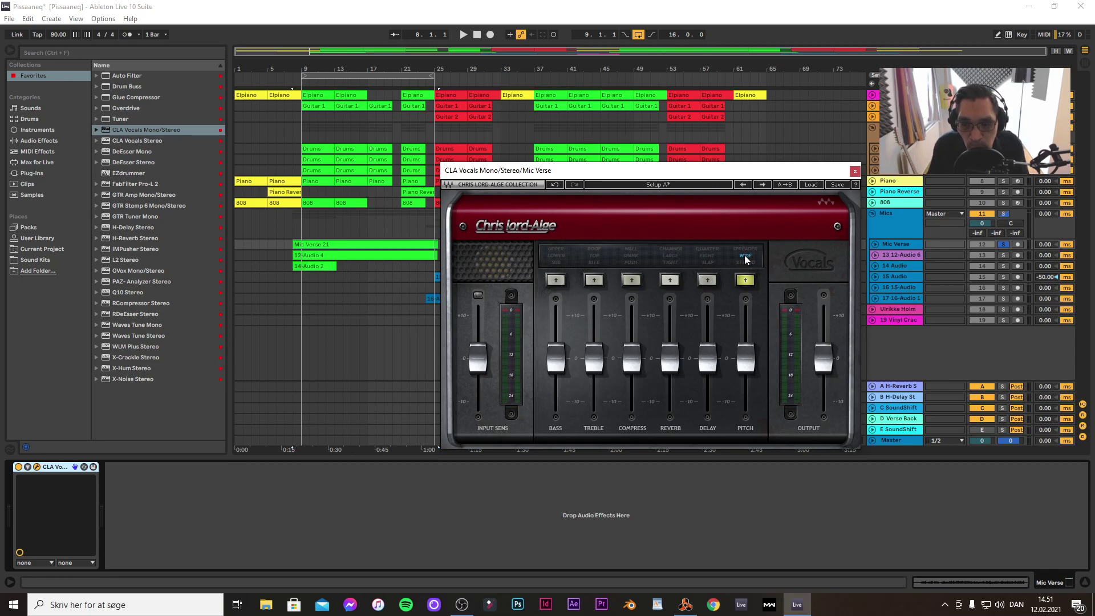
drag(746, 358, 751, 383)
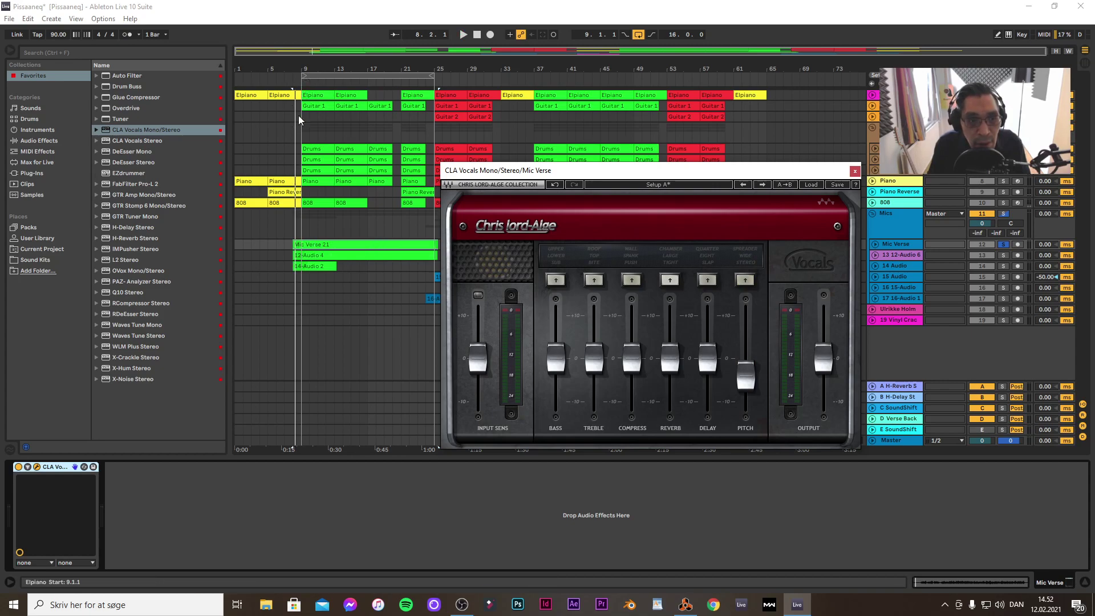
Play the soloed Mic Verse from bar 9 with the CLA Vocals Pitch effect off to hear the unwidened vocal
click(300, 230)
key(space)
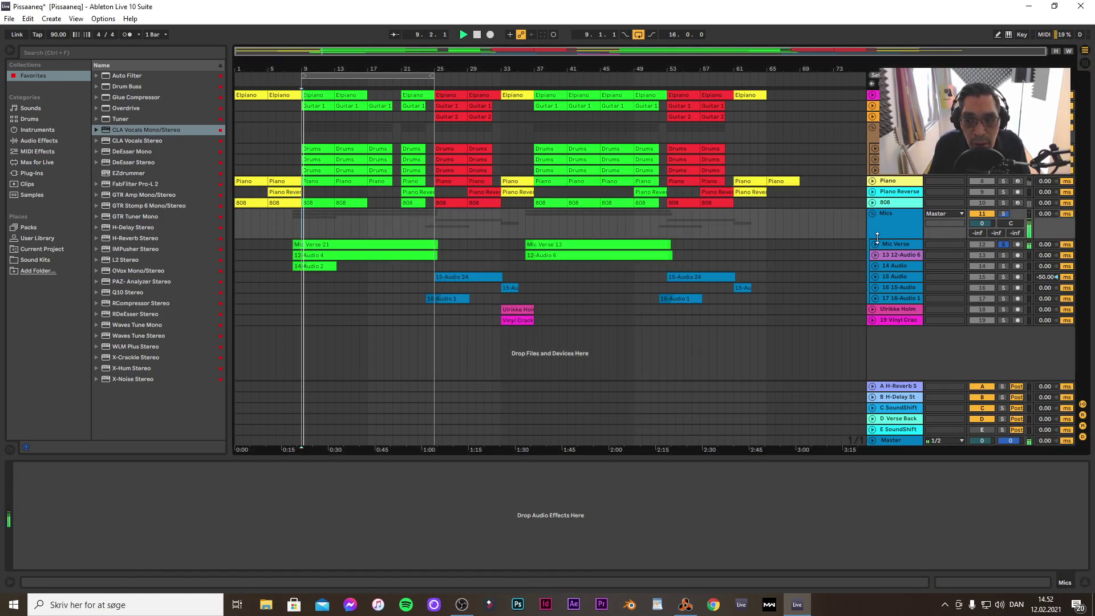
click(901, 244)
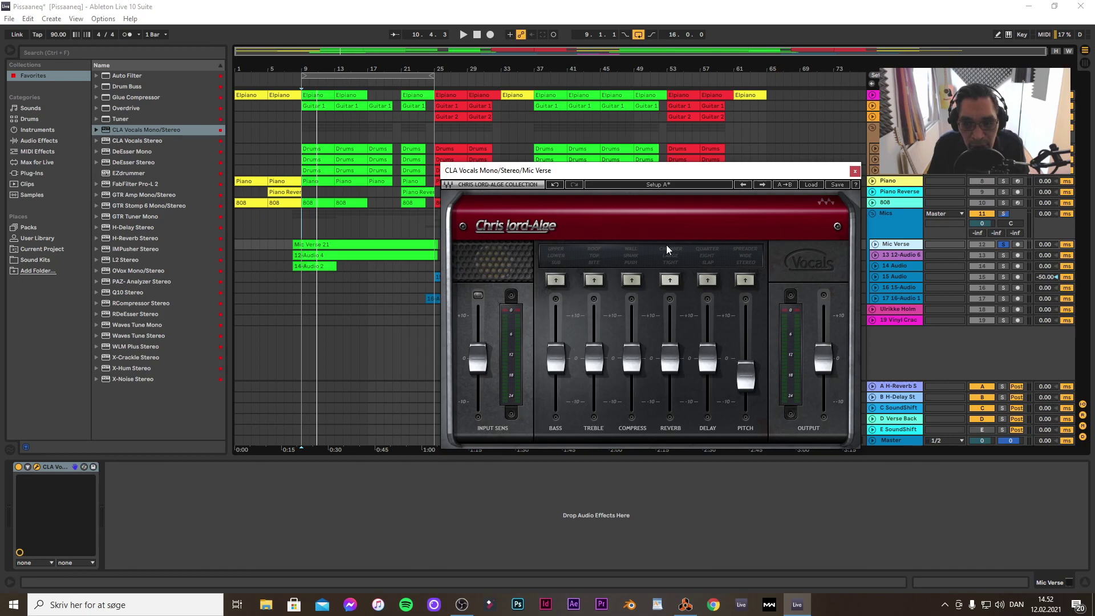
click(363, 243)
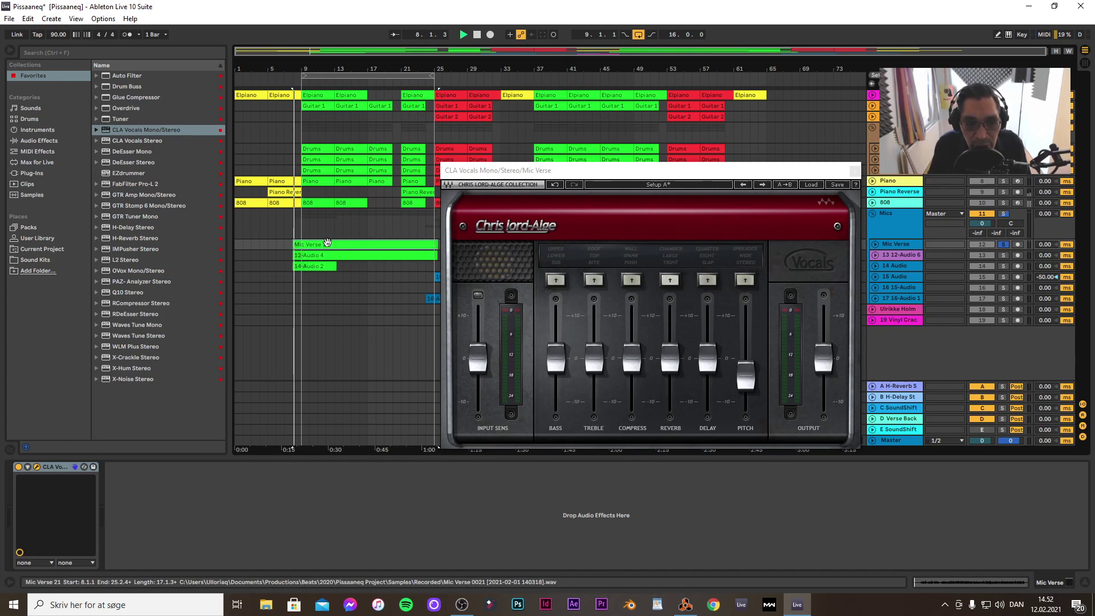
click(304, 230)
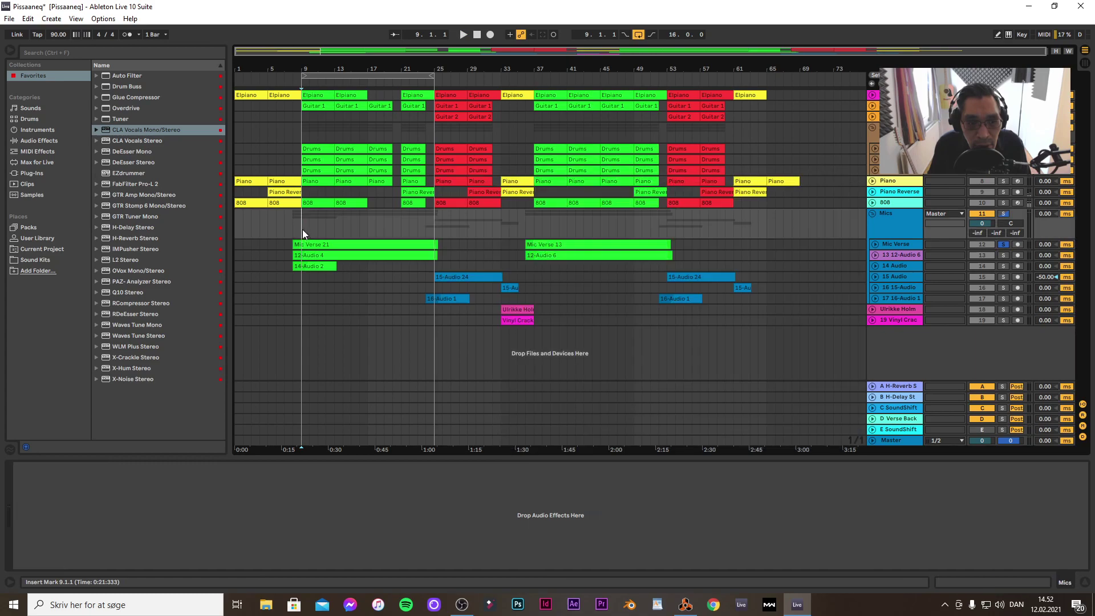
click(895, 244)
key(space)
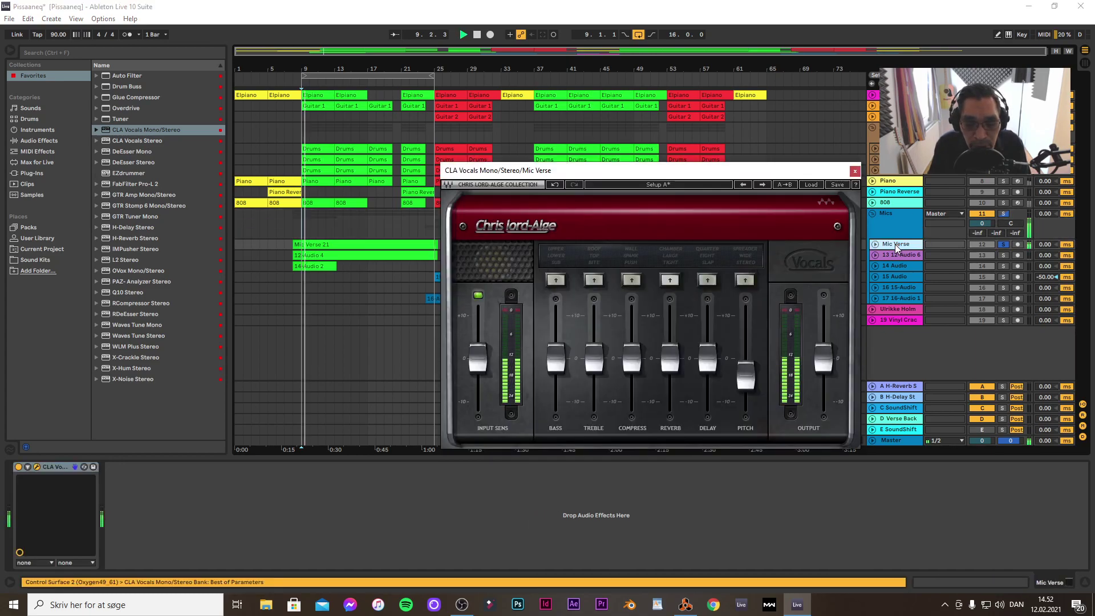
key(space)
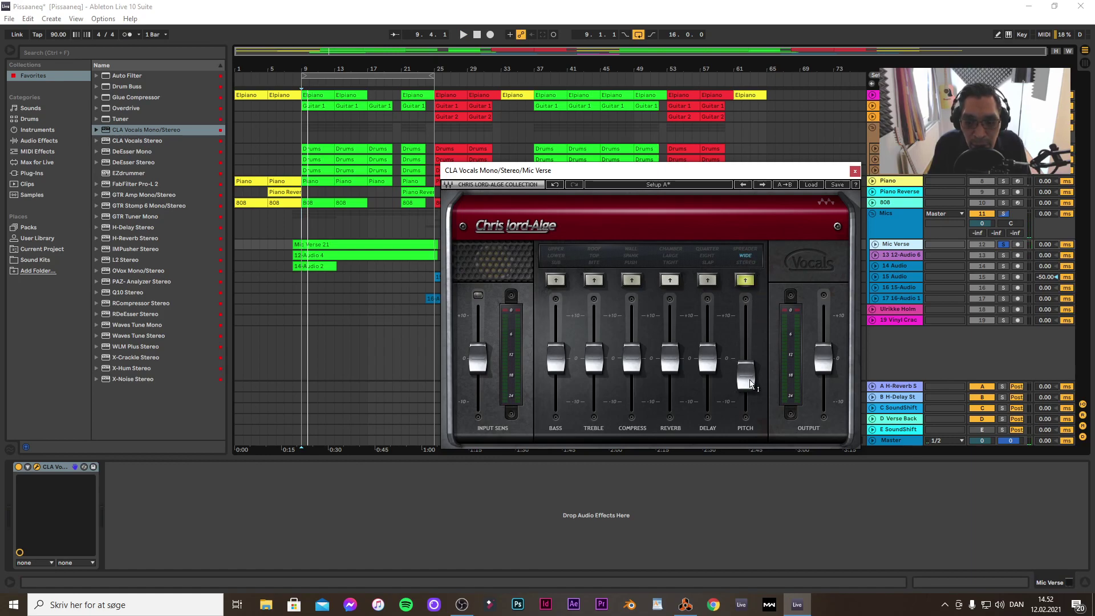
Play the verse with the CLA Vocals Pitch effect on Wide for comparison, and hide the plug-in window
mouse_move(751, 383)
key(space)
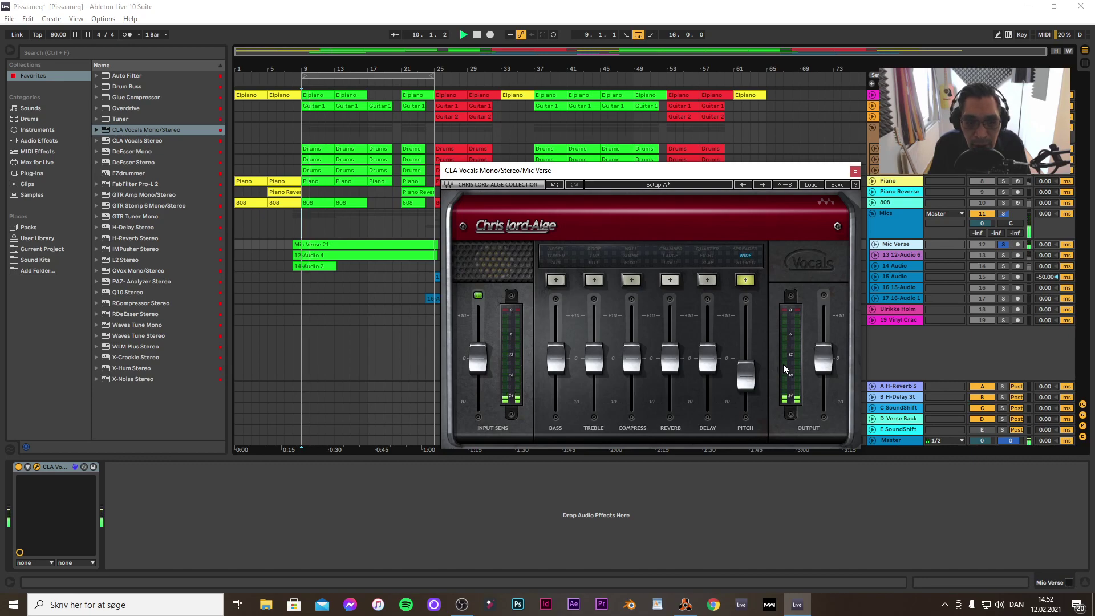
key(ctrl+alt+p)
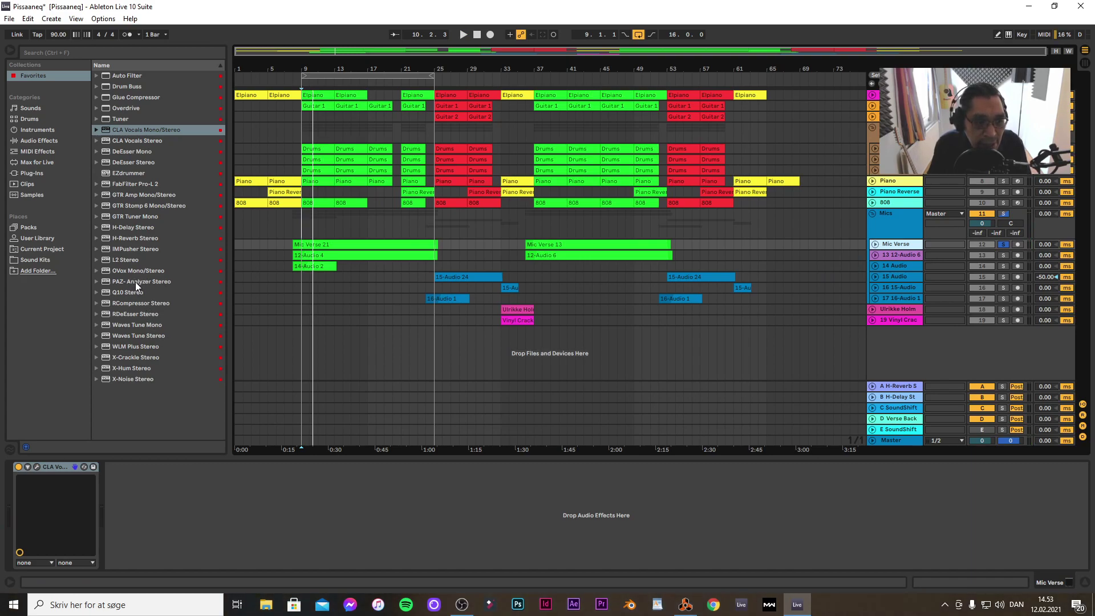
Add PAZ- Analyzer Stereo after CLA Vocals on the Mic Verse track and arrange both plug-in windows side by side
drag(150, 281, 272, 536)
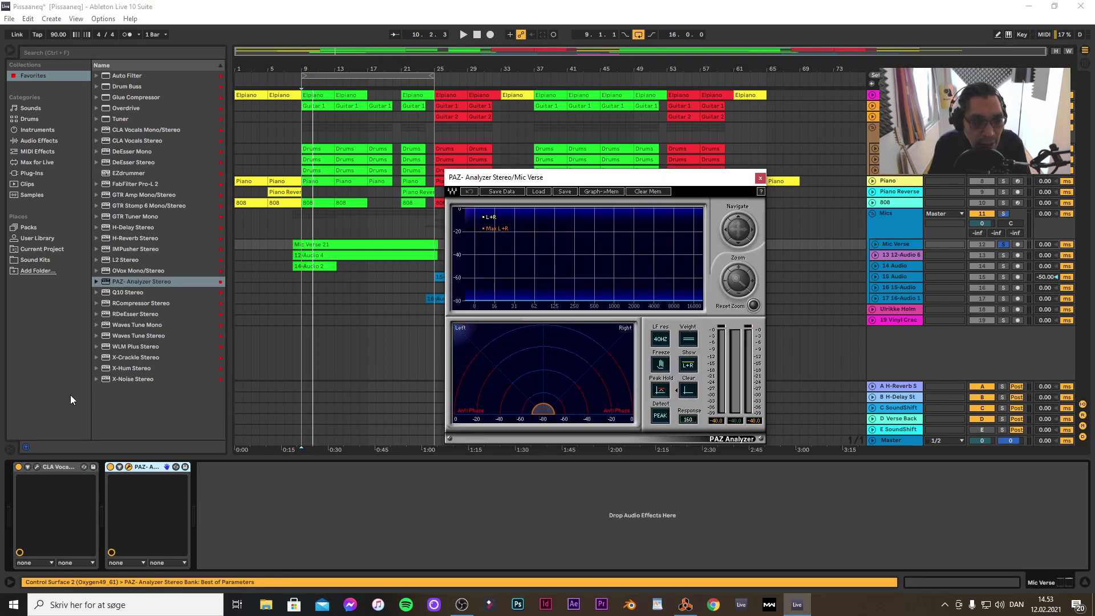
click(38, 466)
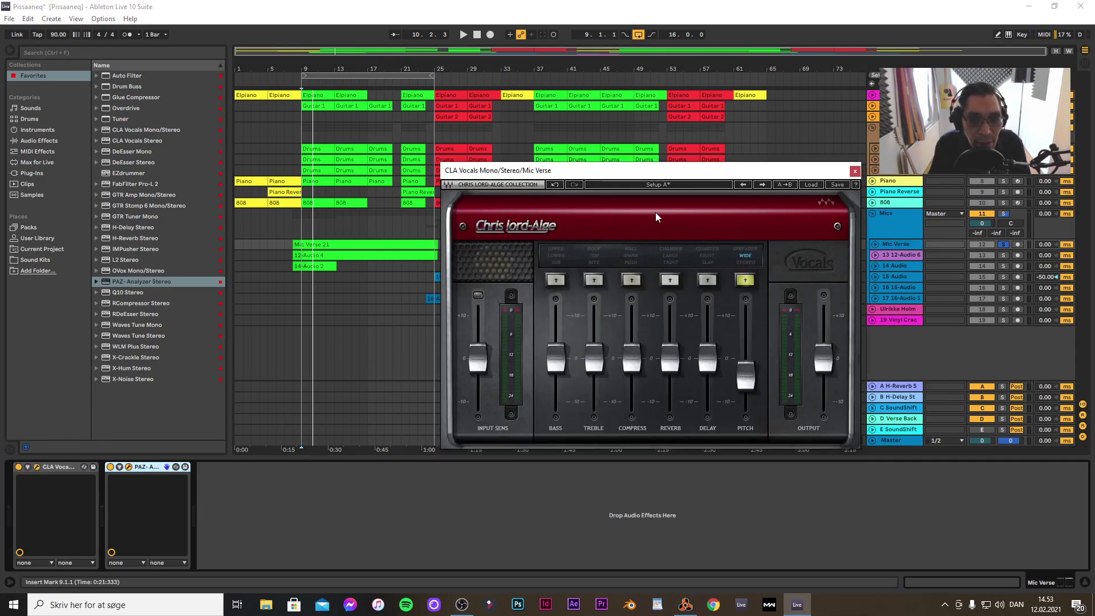
drag(678, 172, 357, 188)
drag(627, 177, 843, 168)
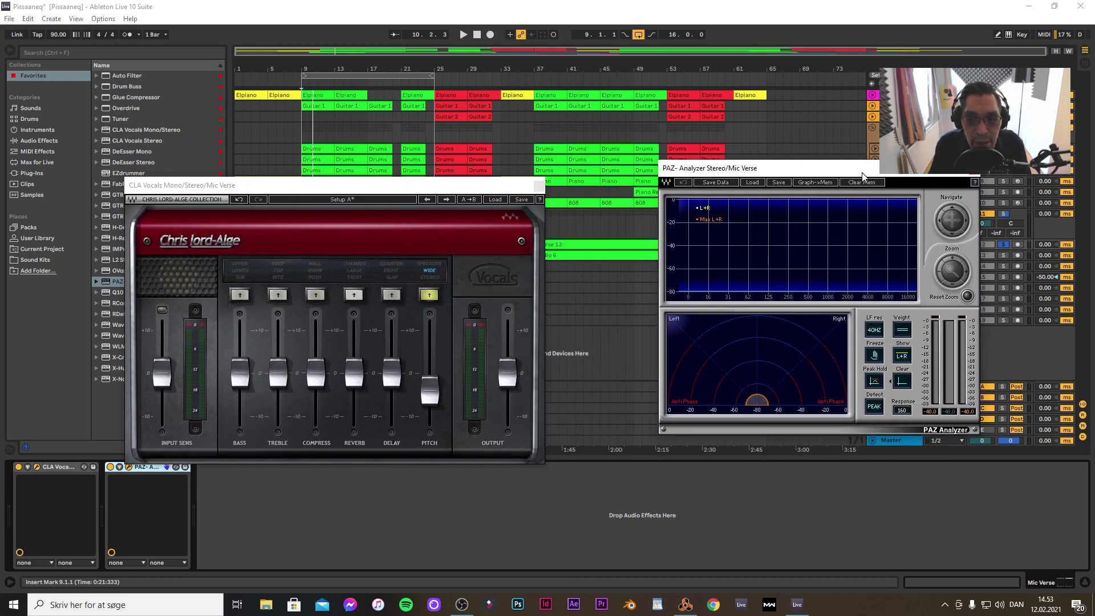
drag(414, 187, 477, 165)
Turn off the Pitch effect and play the verse to examine its stereo image in PAZ Analyzer
click(539, 241)
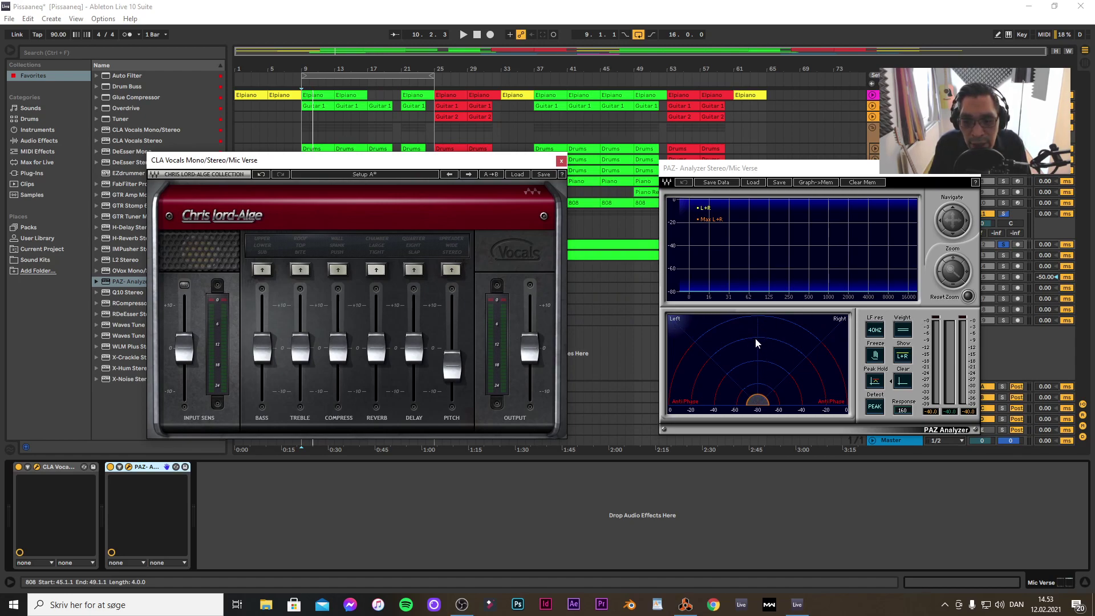
key(space)
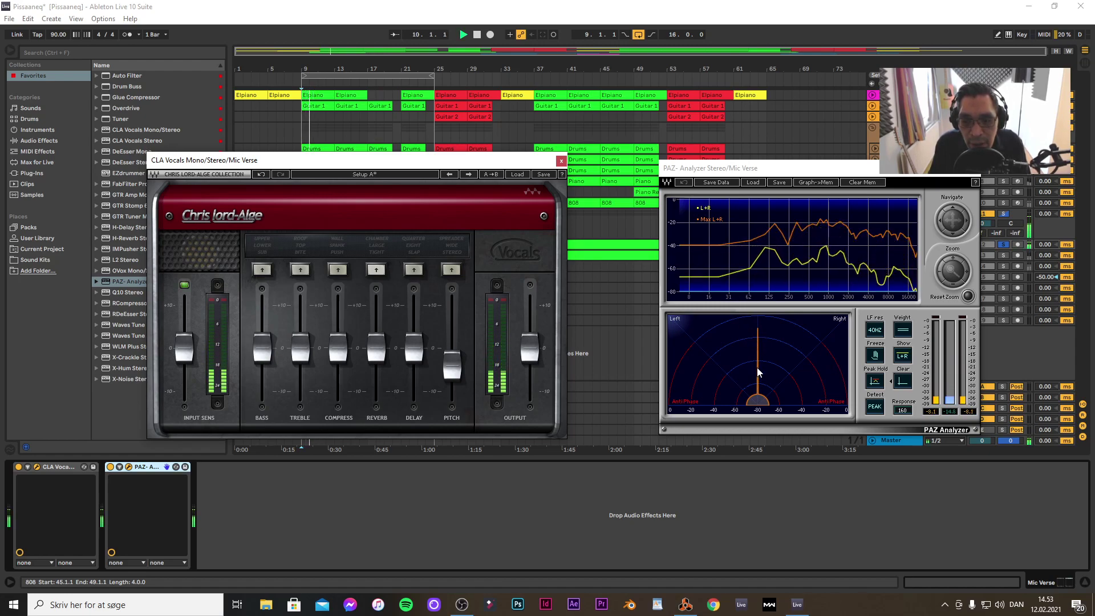
key(space)
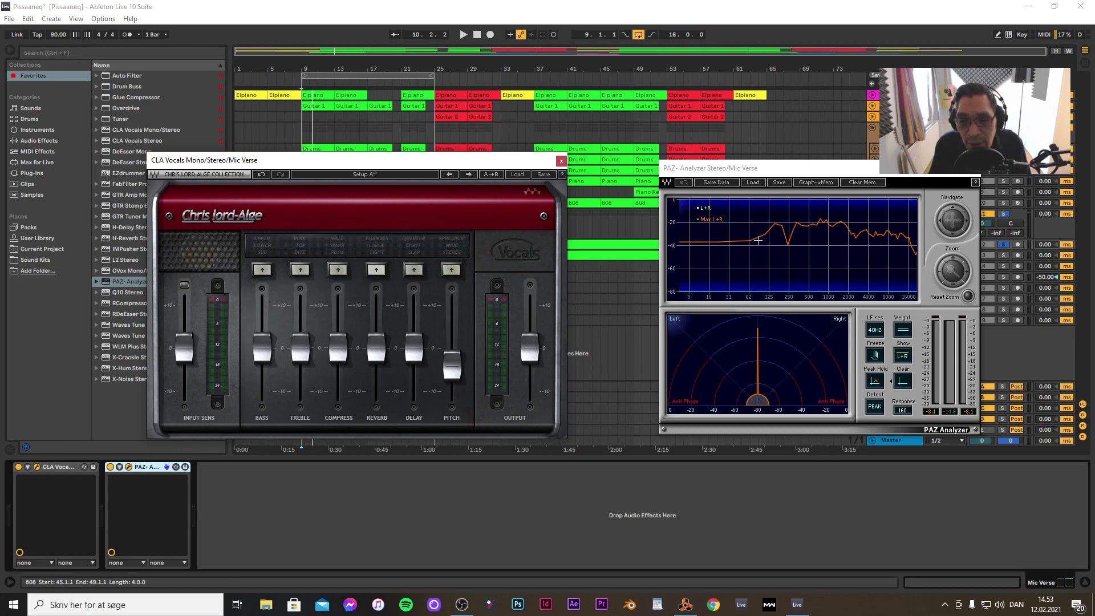
key(space)
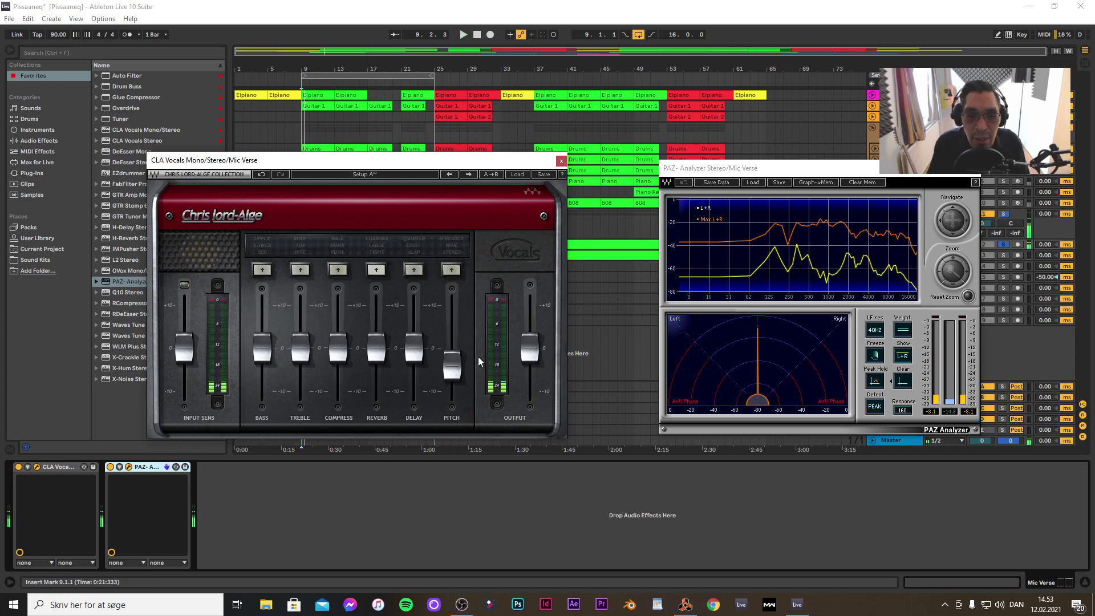
Set the CLA Vocals Pitch effect back to Wide and play the verse to compare its stereo spread in PAZ Analyzer
click(452, 247)
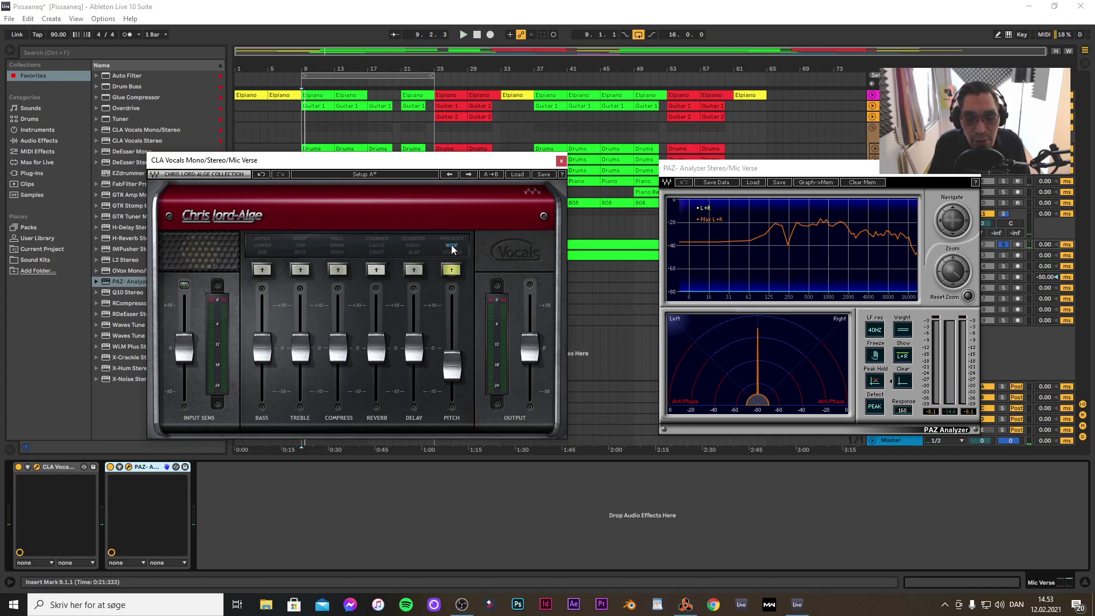
click(446, 357)
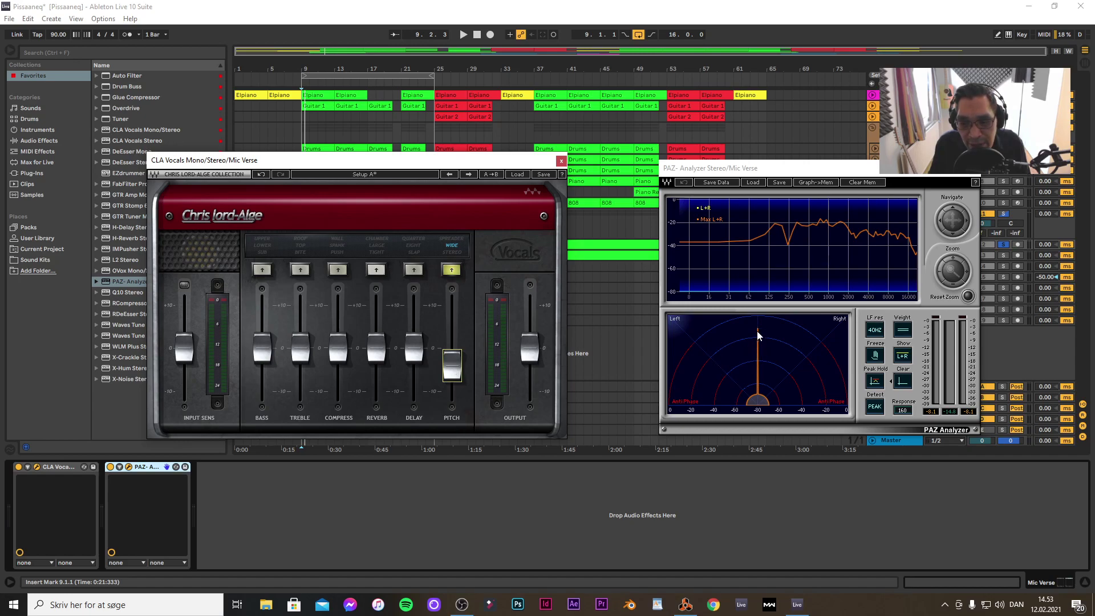
key(space)
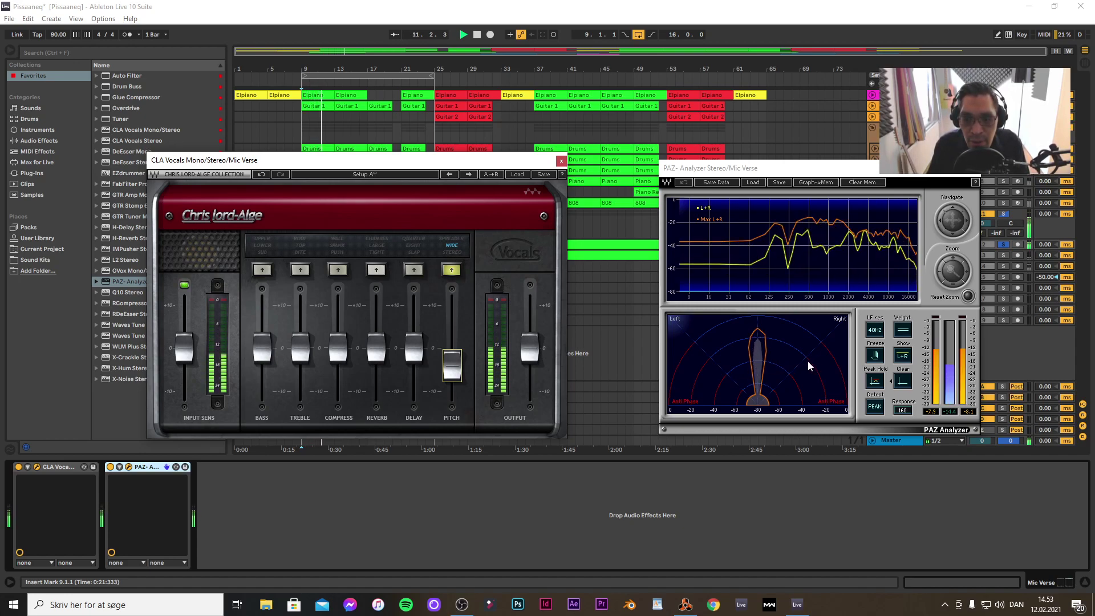
key(space)
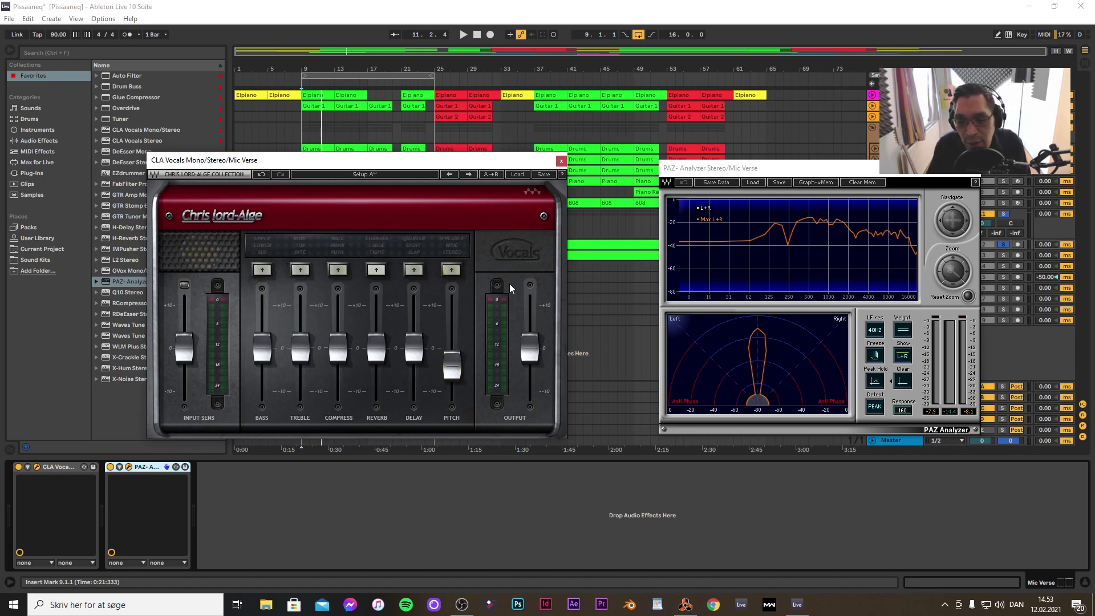
Play the verse and switch the CLA Vocals Pitch effect from off to Wide while comparing its stereo spread in PAZ Analyzer
key(space)
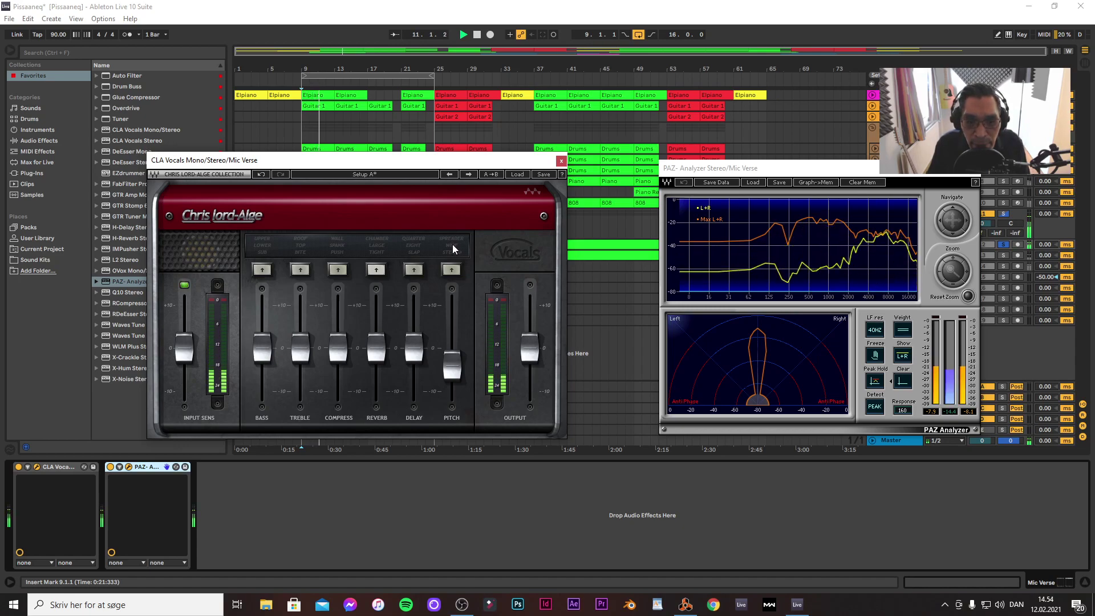
click(452, 269)
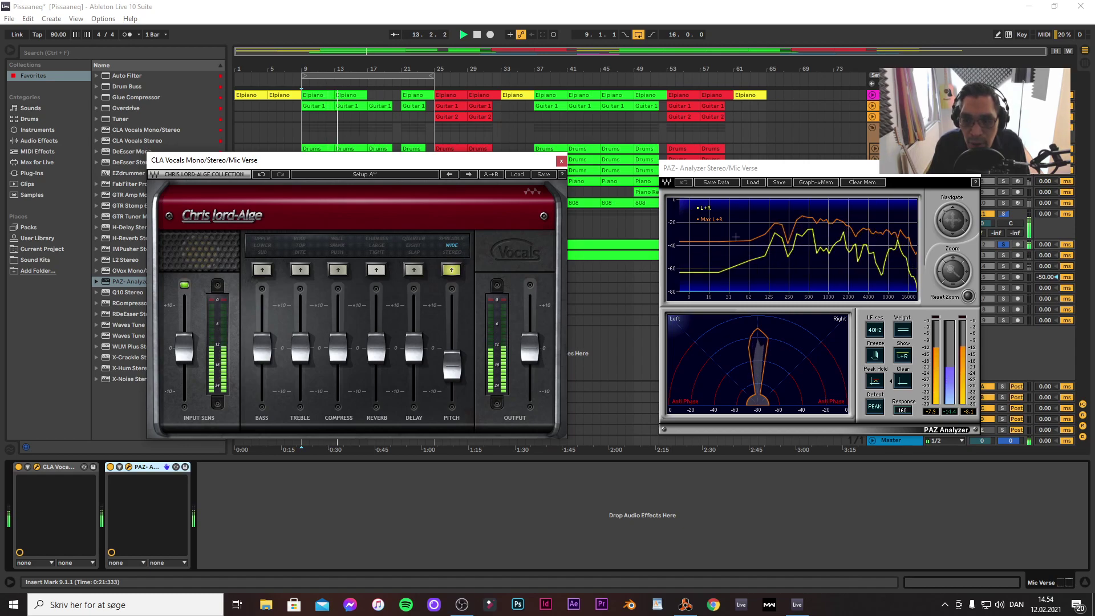
key(space)
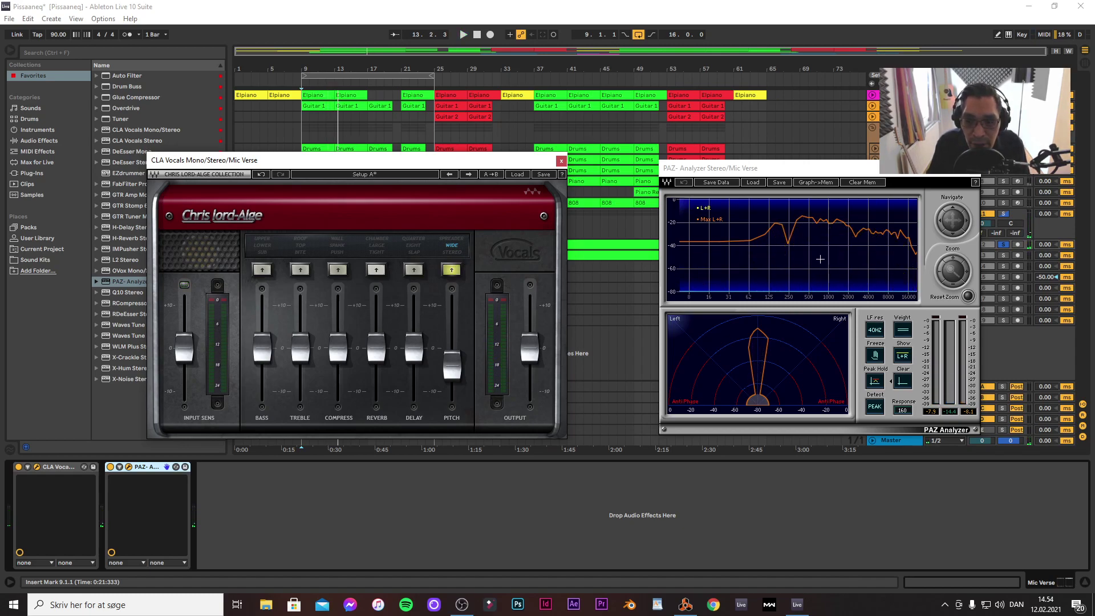
Close both plug-in windows and replace PAZ Analyzer on the Mic Verse track with Q10 Stereo, placed after CLA Vocals
click(977, 176)
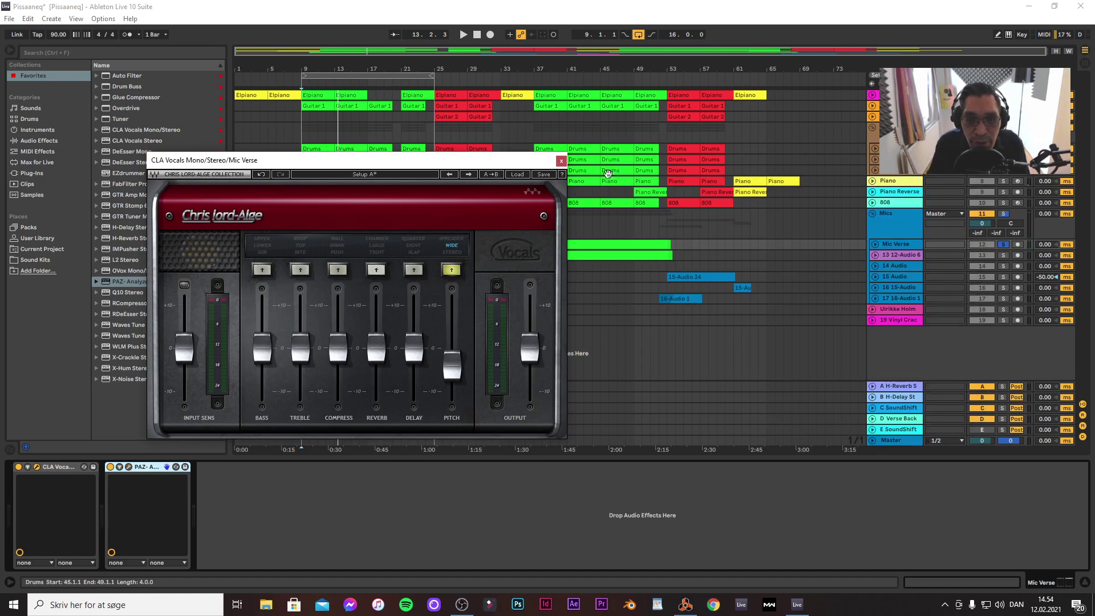
click(562, 161)
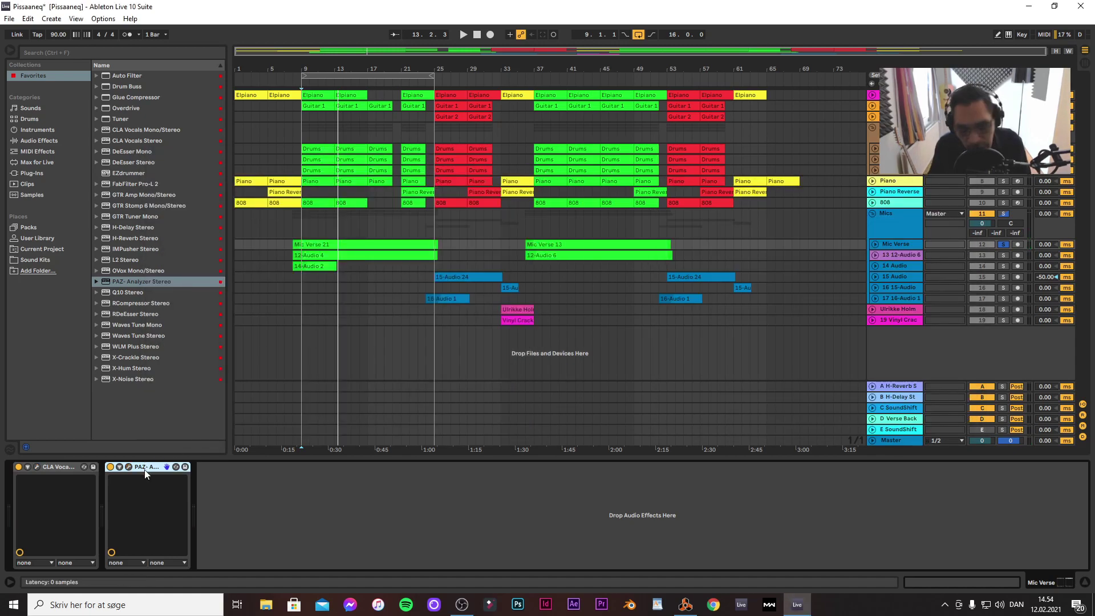
key(Delete)
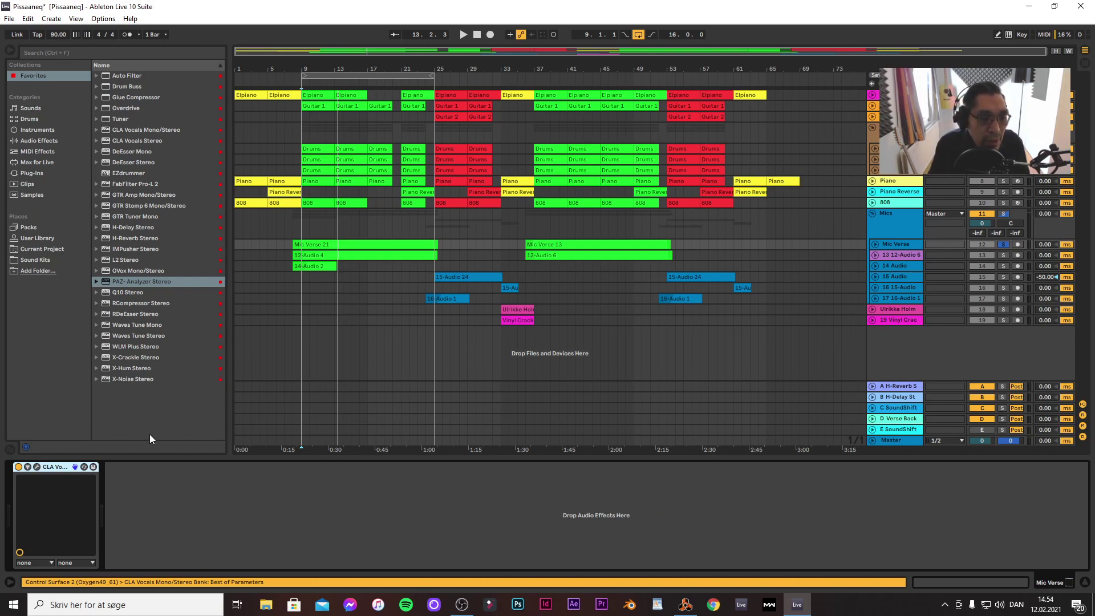
drag(123, 292, 214, 525)
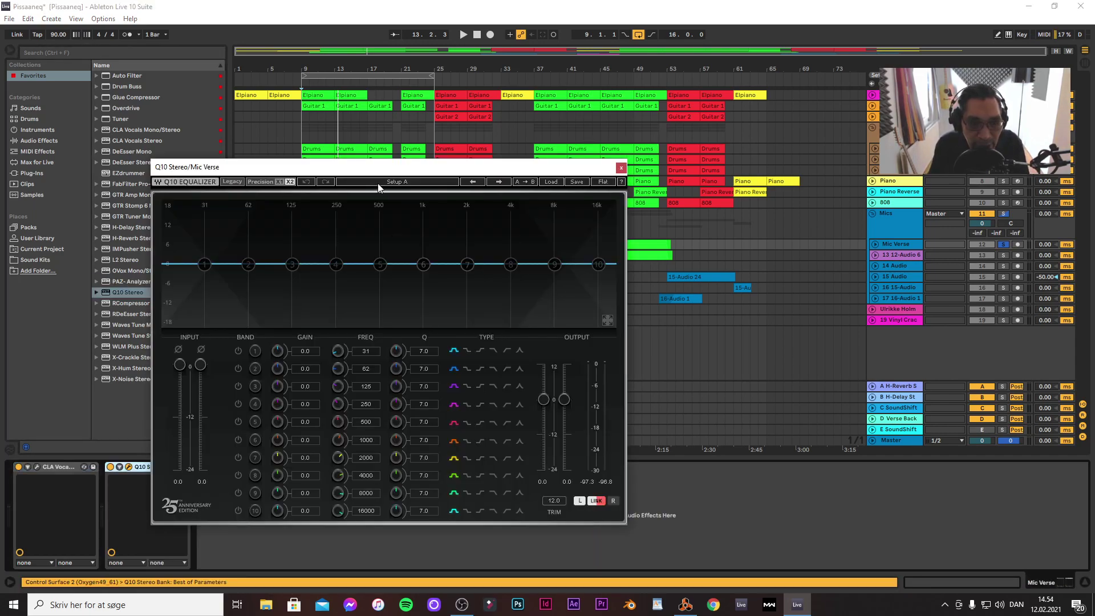
drag(378, 167, 632, 111)
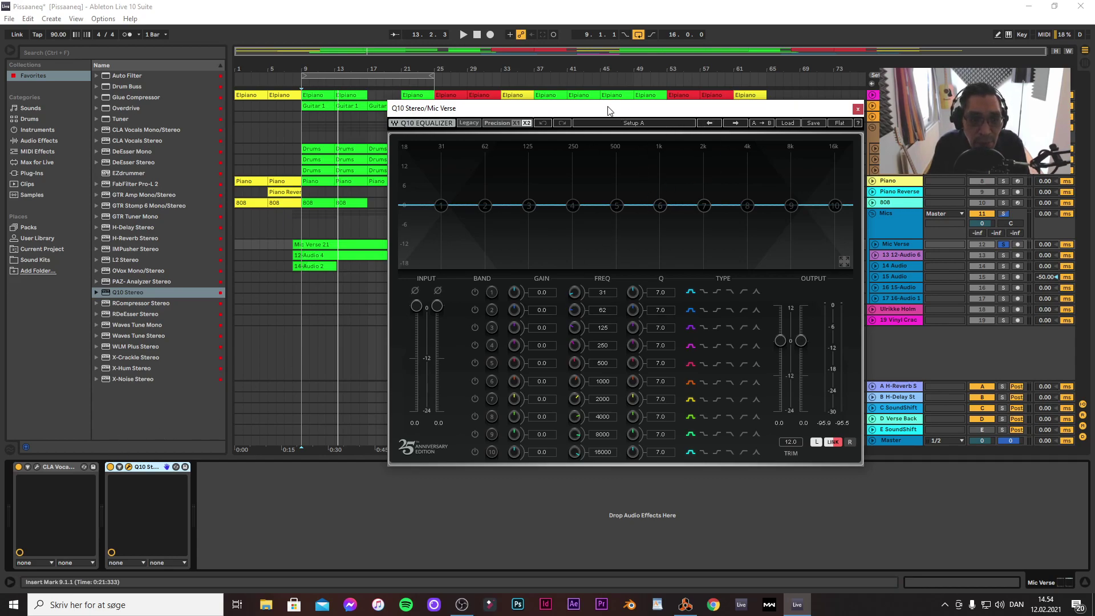
Turn on Q10 band 1 with a Q of 75 and an 18 dB gain, and raise its frequency to 132 Hz
click(474, 292)
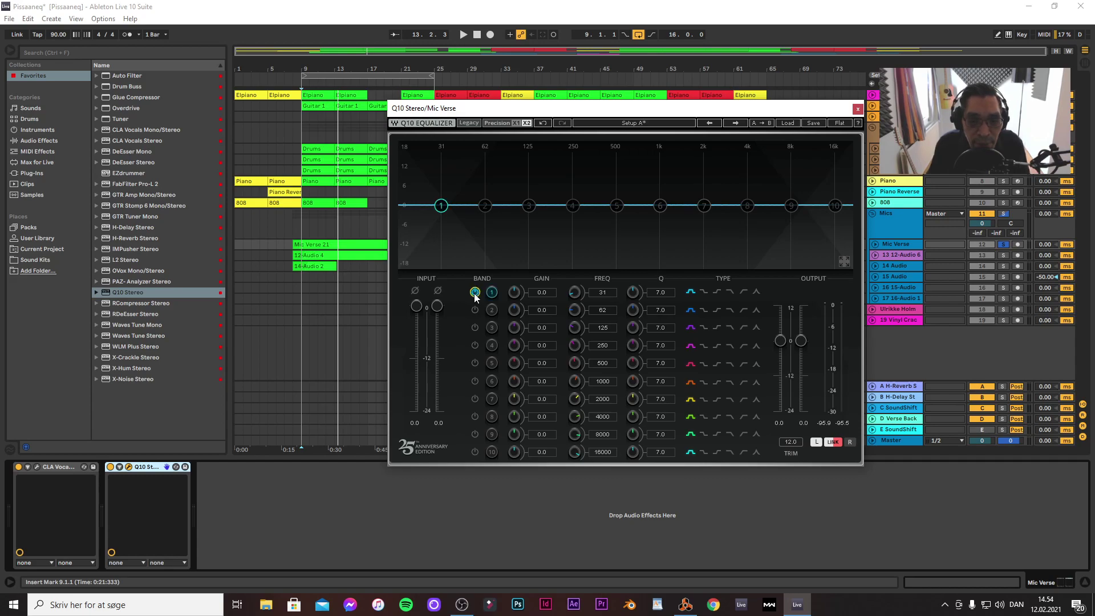
click(660, 292)
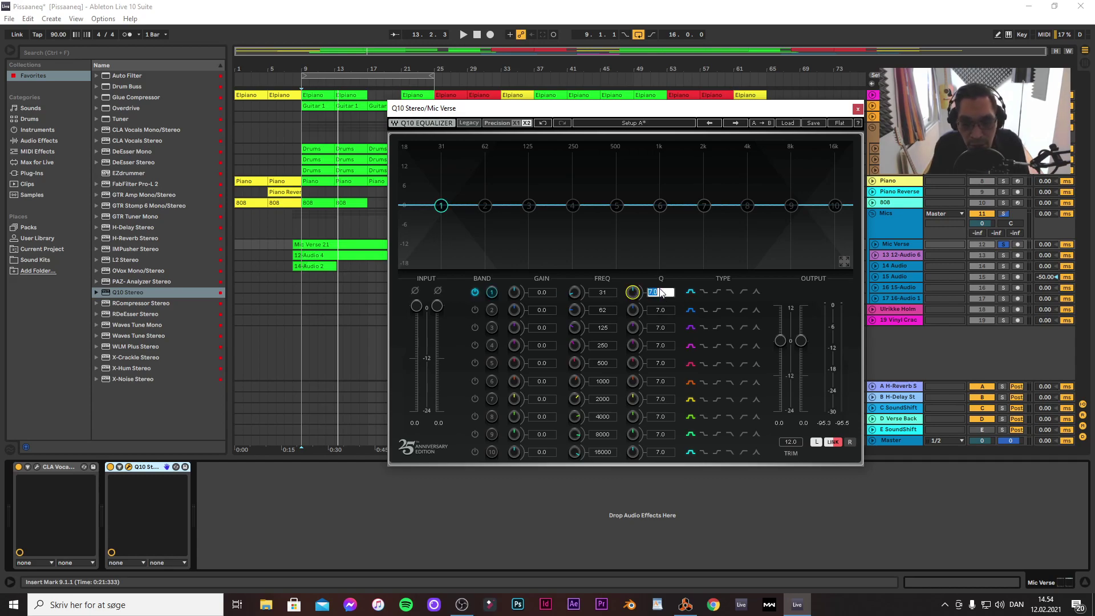
text(75)
key(Return)
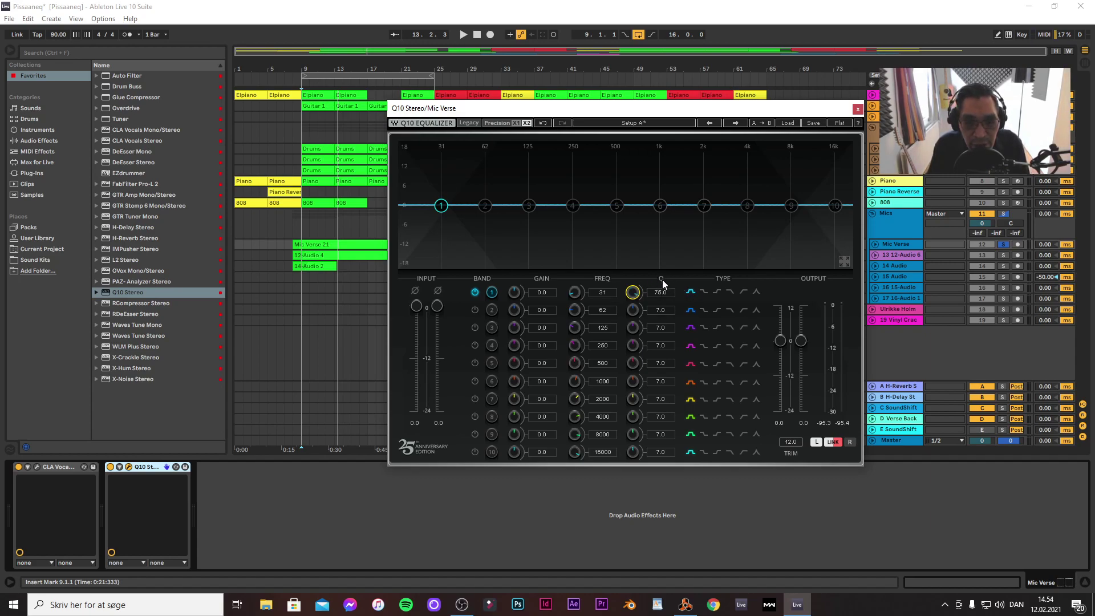
drag(514, 293, 516, 216)
drag(514, 292, 514, 220)
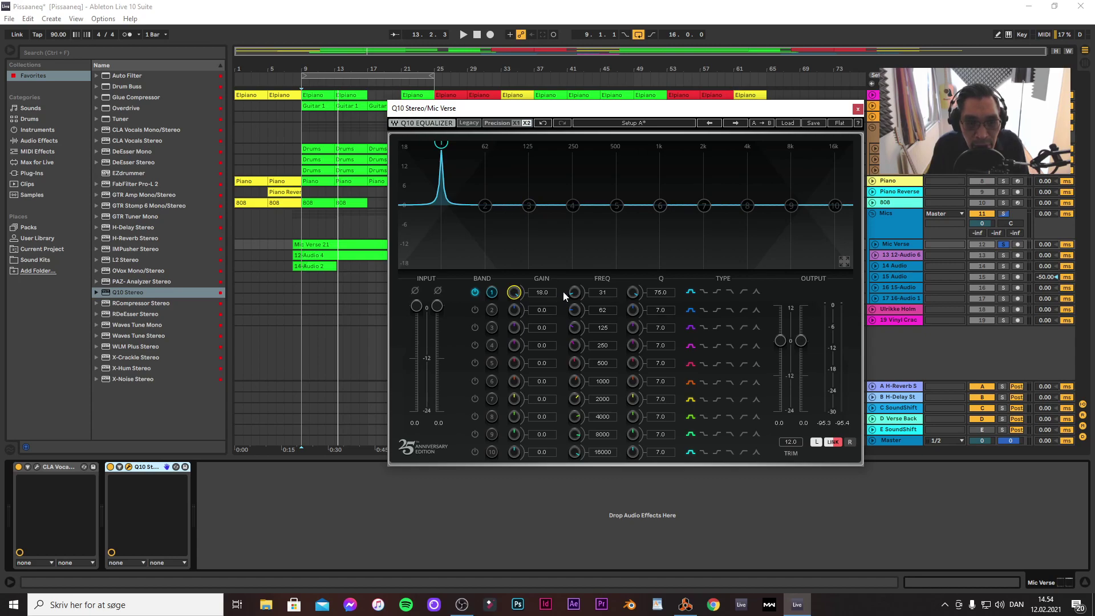
drag(574, 292, 574, 245)
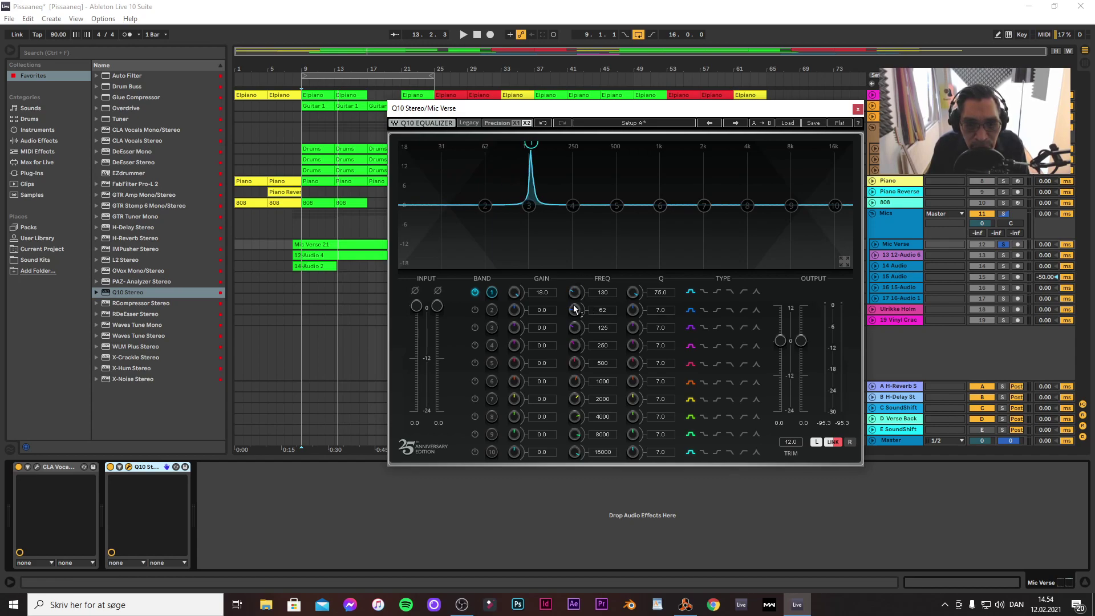
drag(576, 293, 576, 278)
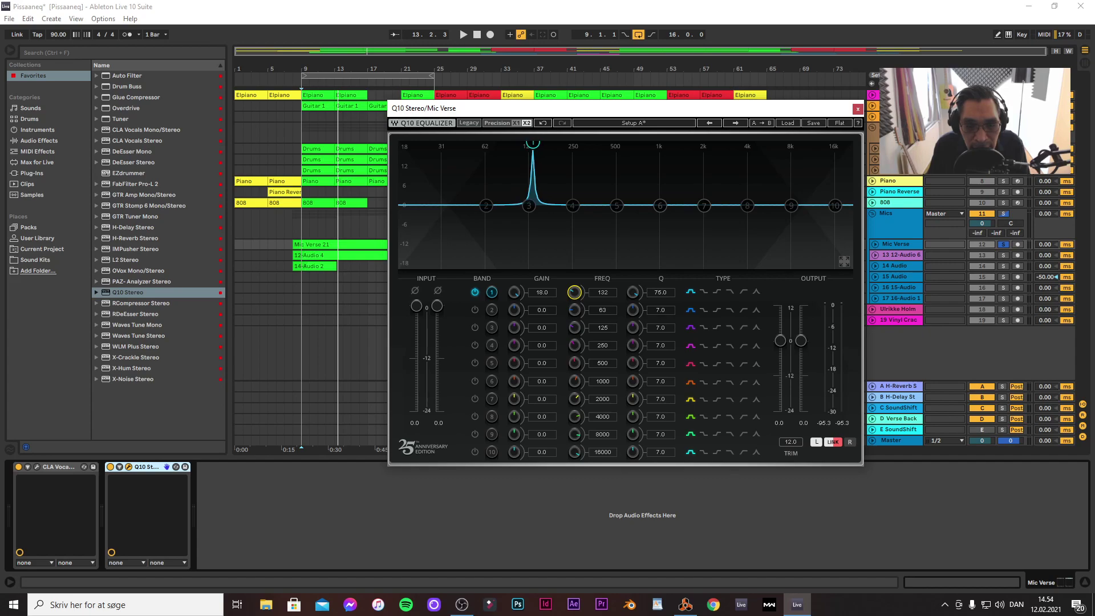
Set band 1's Q to 25 and its gain to -4 dB
click(662, 292)
text(25)
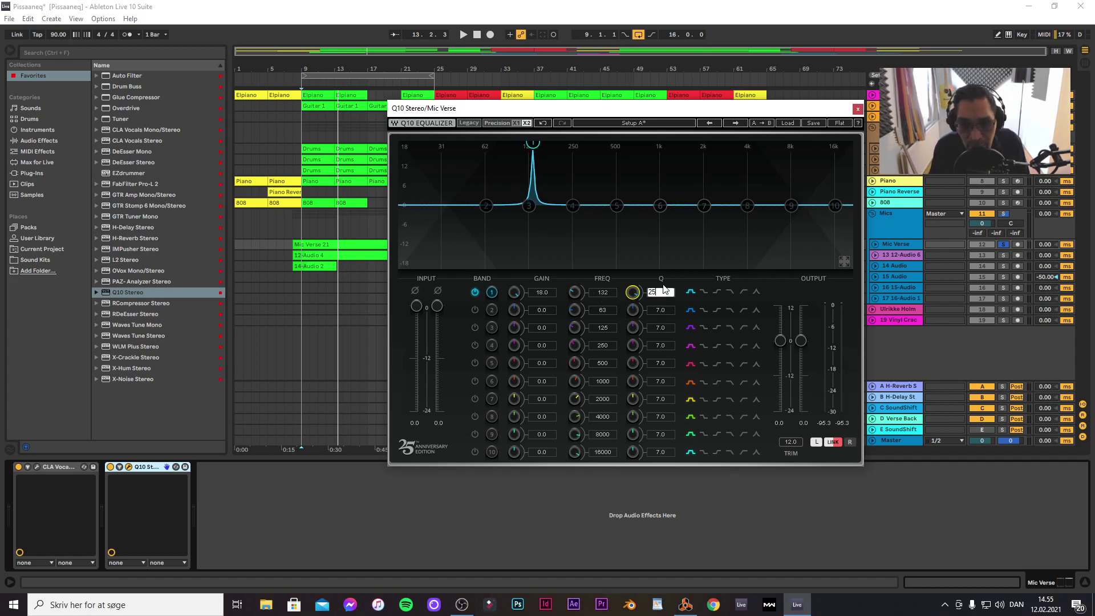
key(Return)
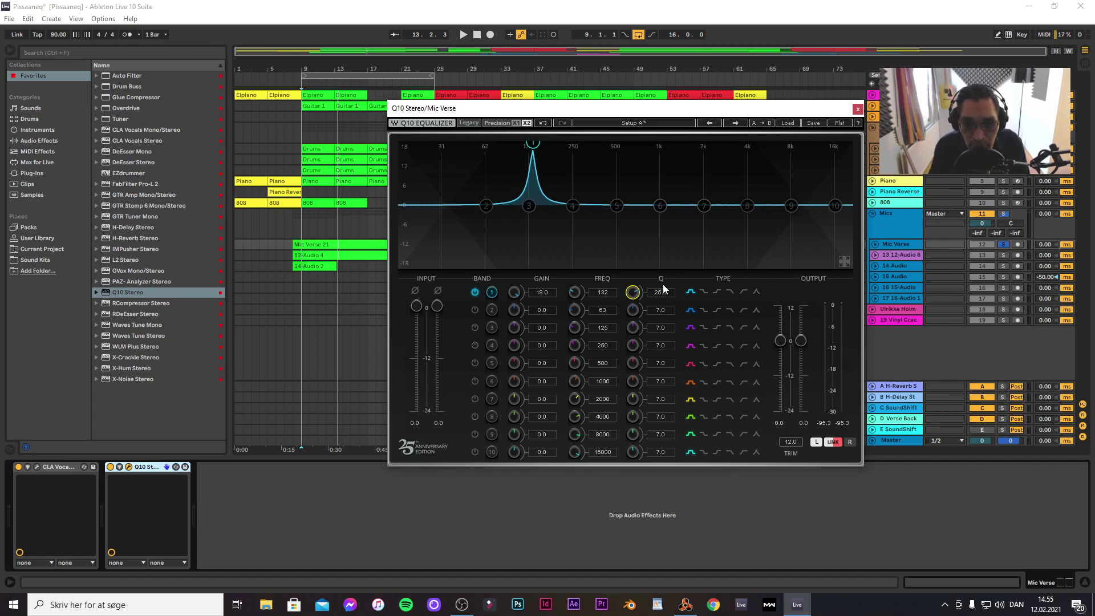
click(547, 292)
text(-4)
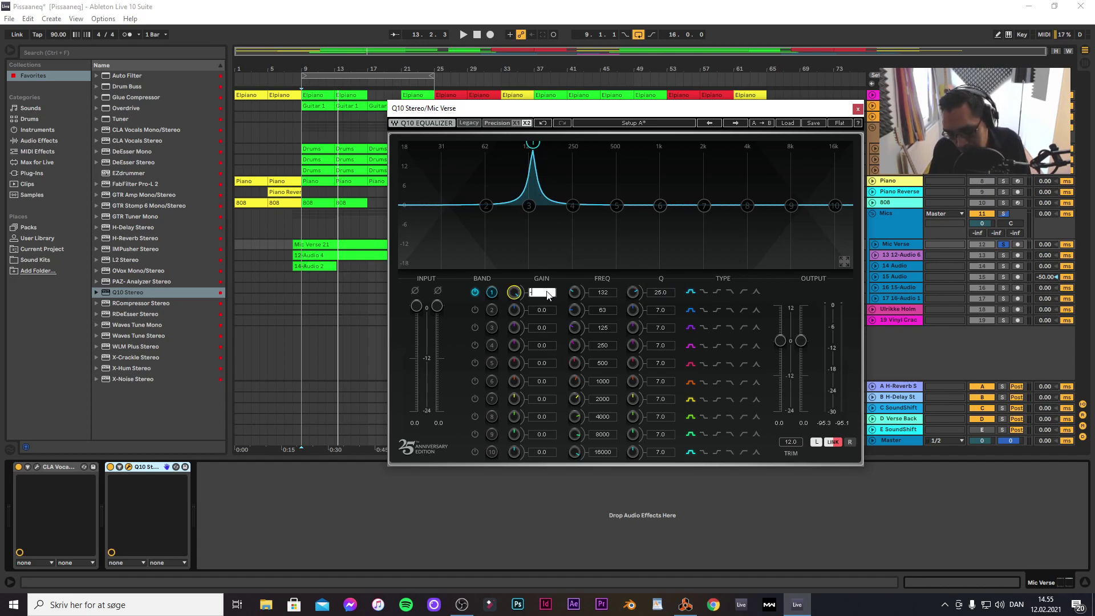
key(Return)
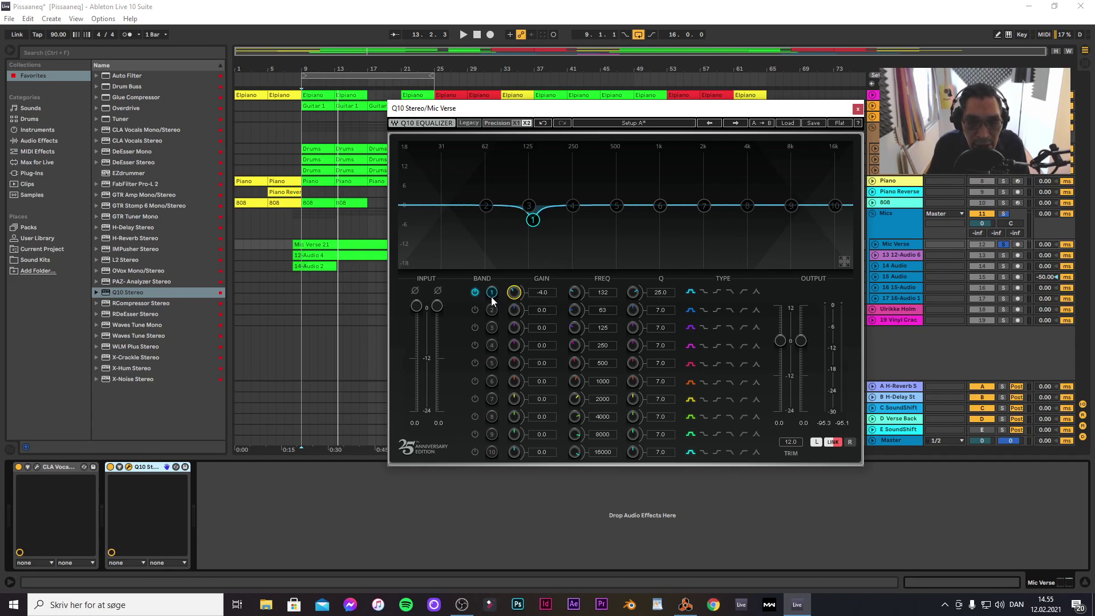
Boost band 1 to 18 dB with a Q of 75 and sweep its frequency to 133 Hz while the verse plays
drag(513, 297, 514, 251)
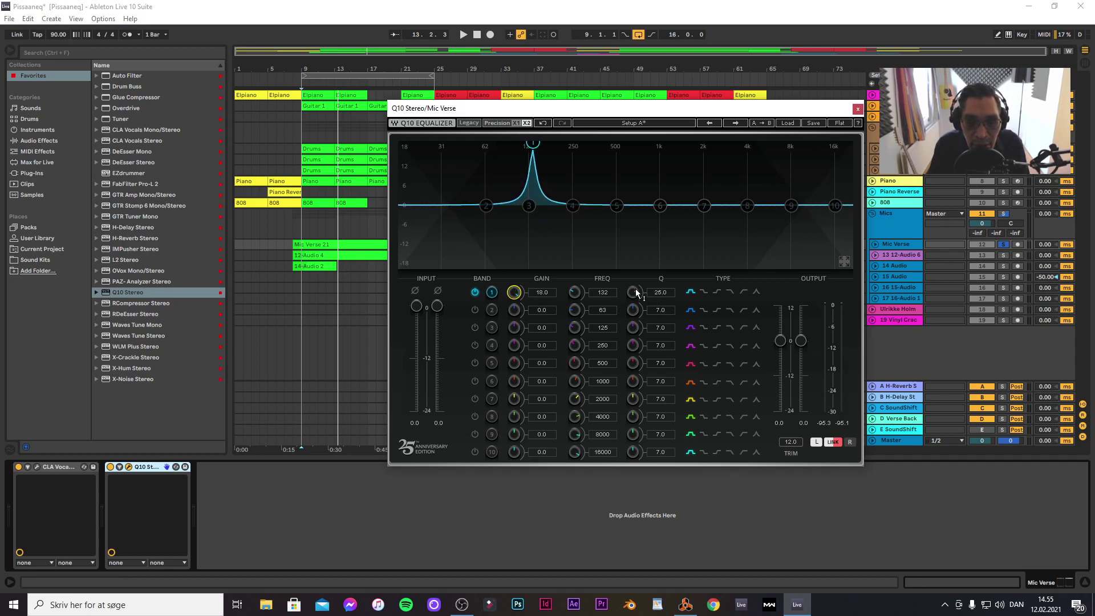
click(658, 292)
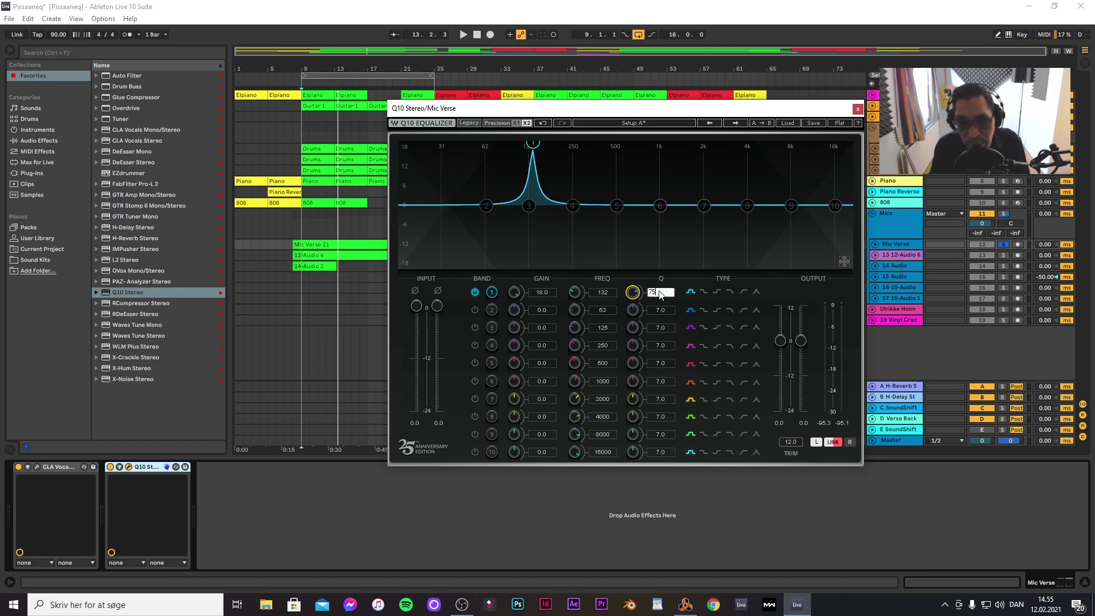
text(7)
key(Return)
text(5)
key(Return)
mouse_move(575, 292)
mouse_down()
mouse_move(575, 274)
mouse_move(575, 317)
mouse_move(576, 293)
mouse_up()
key(space)
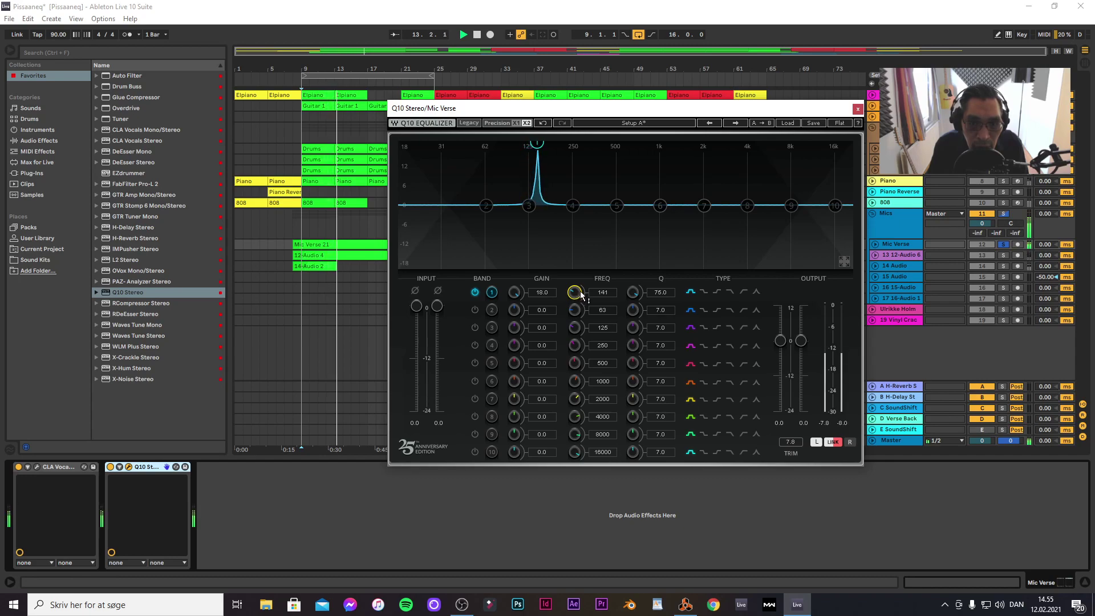
scroll(576, 294, down, 4)
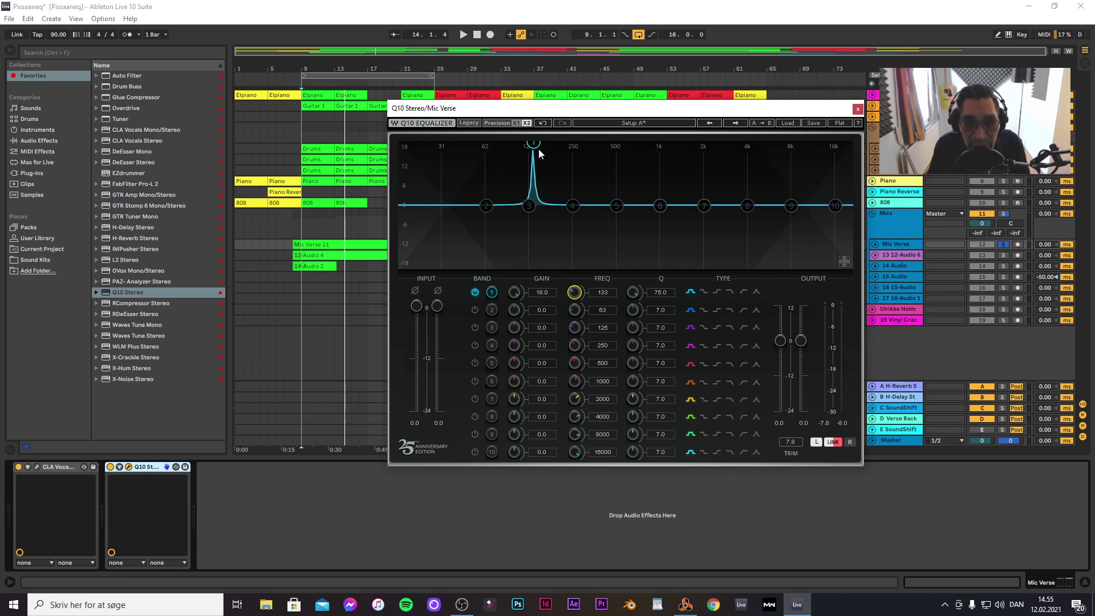
Turn the 133 Hz boost into a cut with a Q of 25 and a gain of -4 dB
click(663, 294)
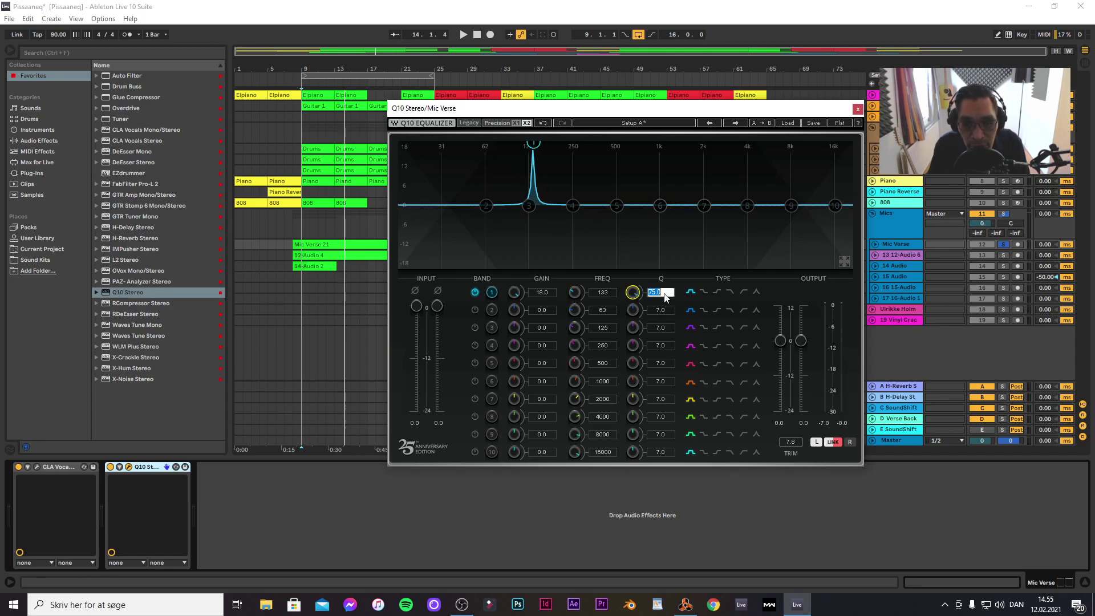
text(25)
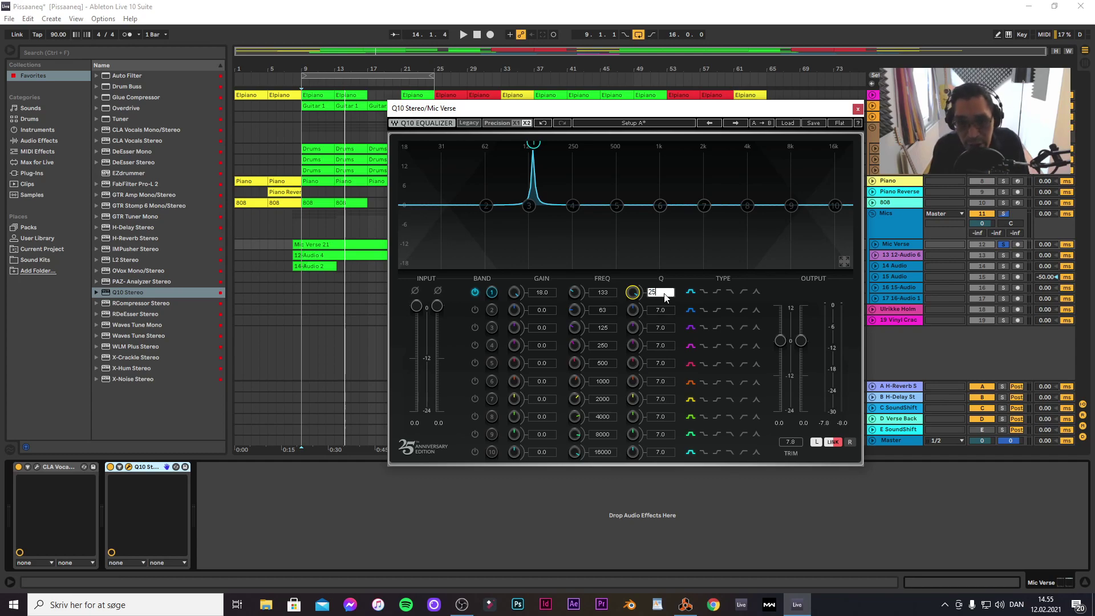
key(Return)
click(536, 294)
key(BackSpace)
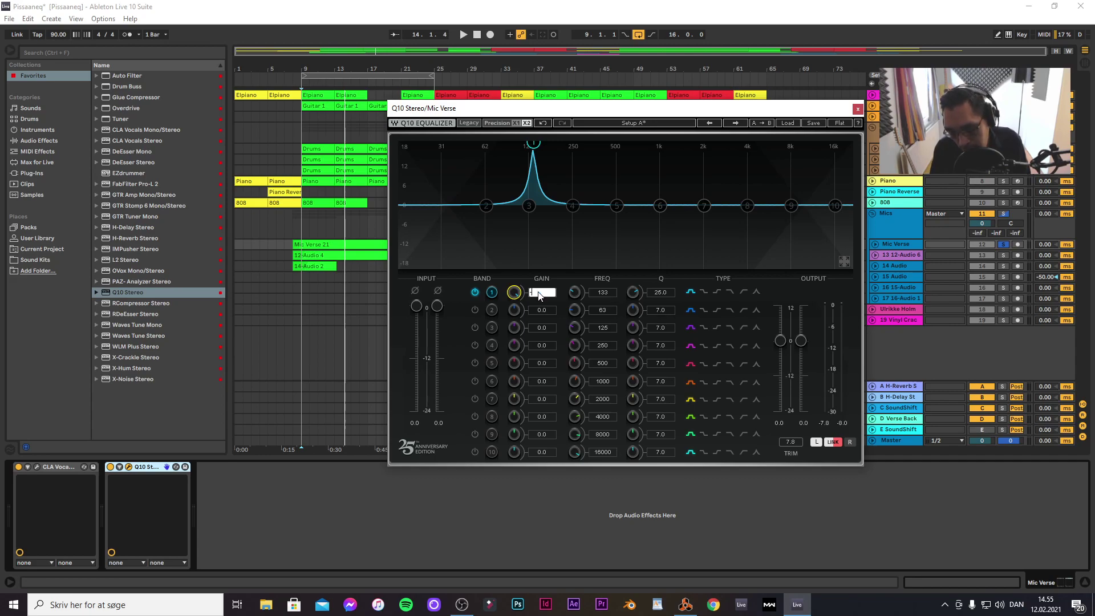
text(-4)
key(Return)
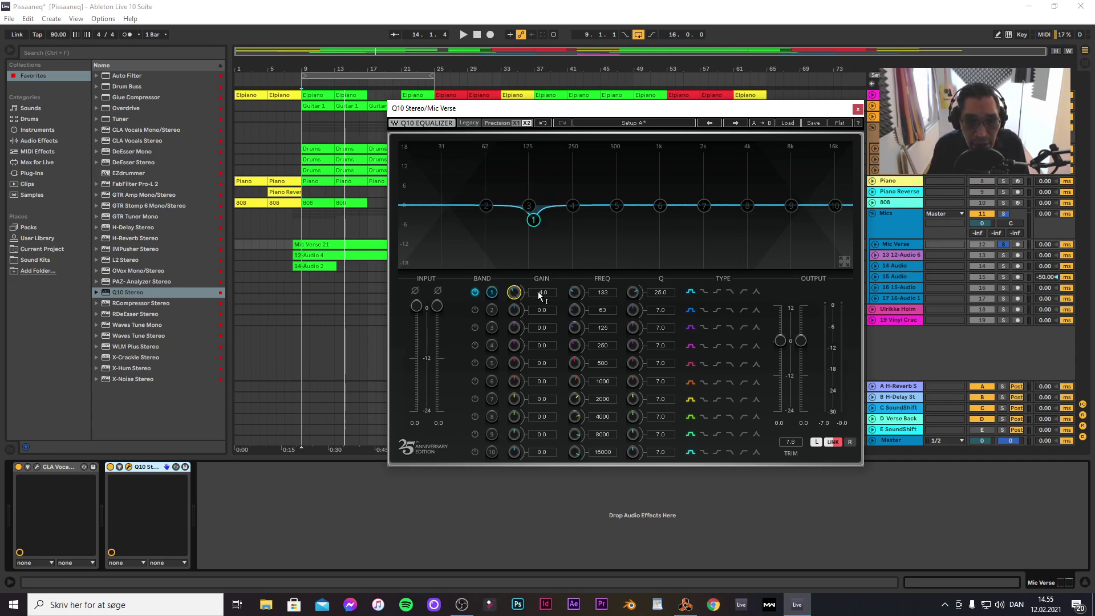
Play the verse and switch band 1 off and on again to compare the vocal without and with the cut
key(space)
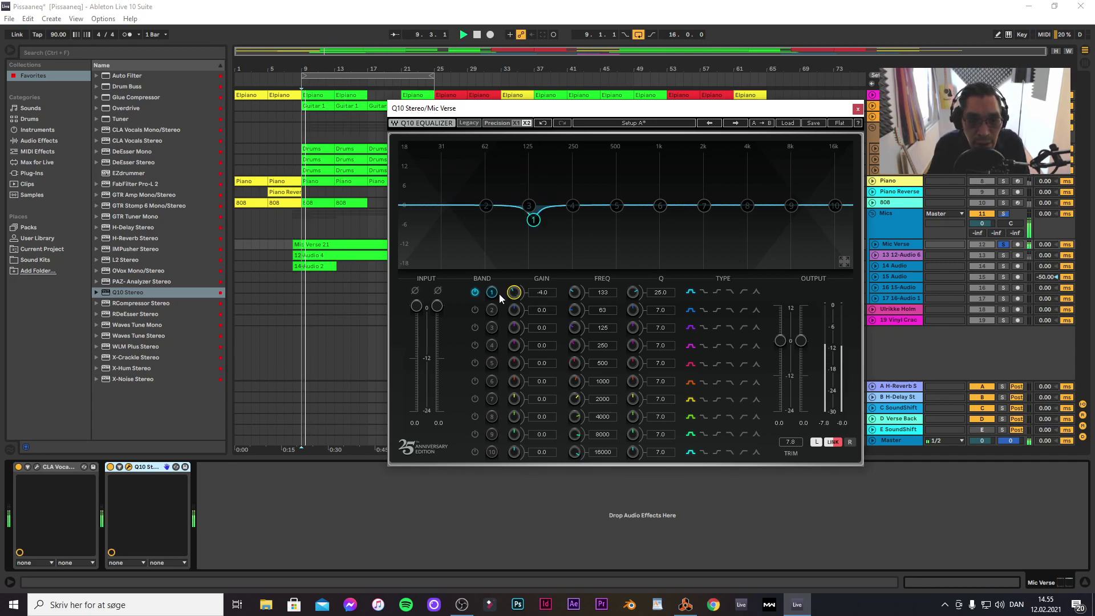
click(476, 293)
click(474, 292)
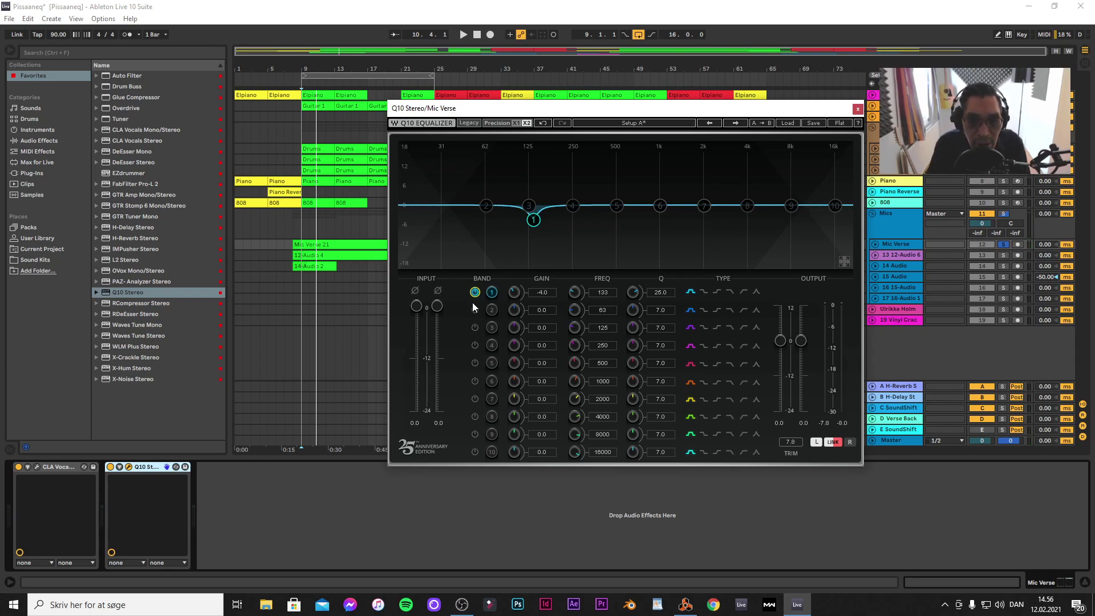
Turn on band 2 with a Q of 75 and an 18 dB gain, and sweep its frequency to 329 Hz during playback
click(475, 310)
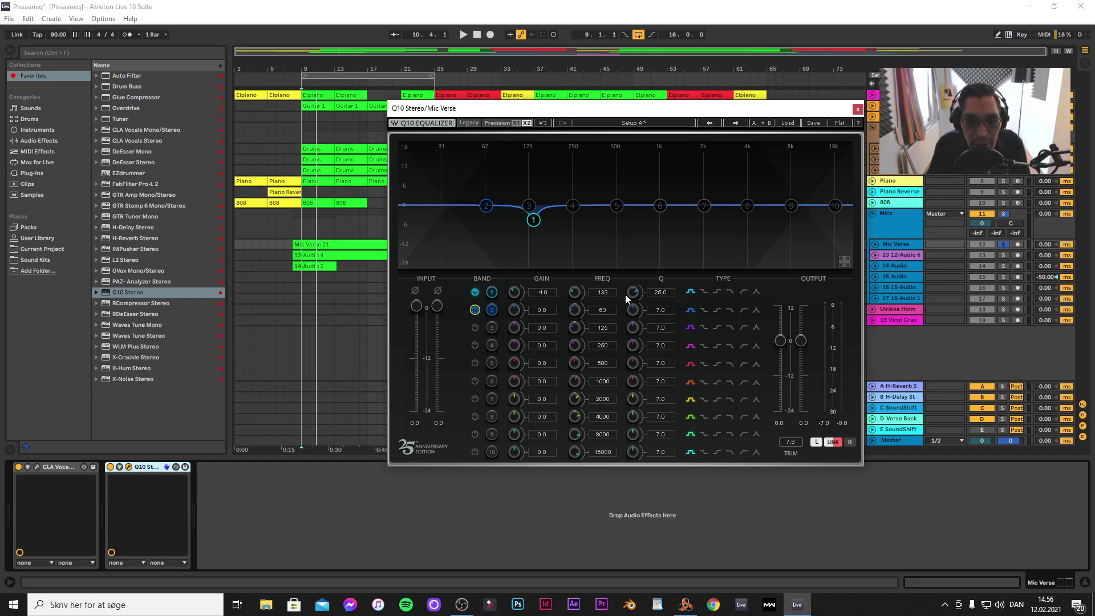
click(659, 310)
text(75)
key(Return)
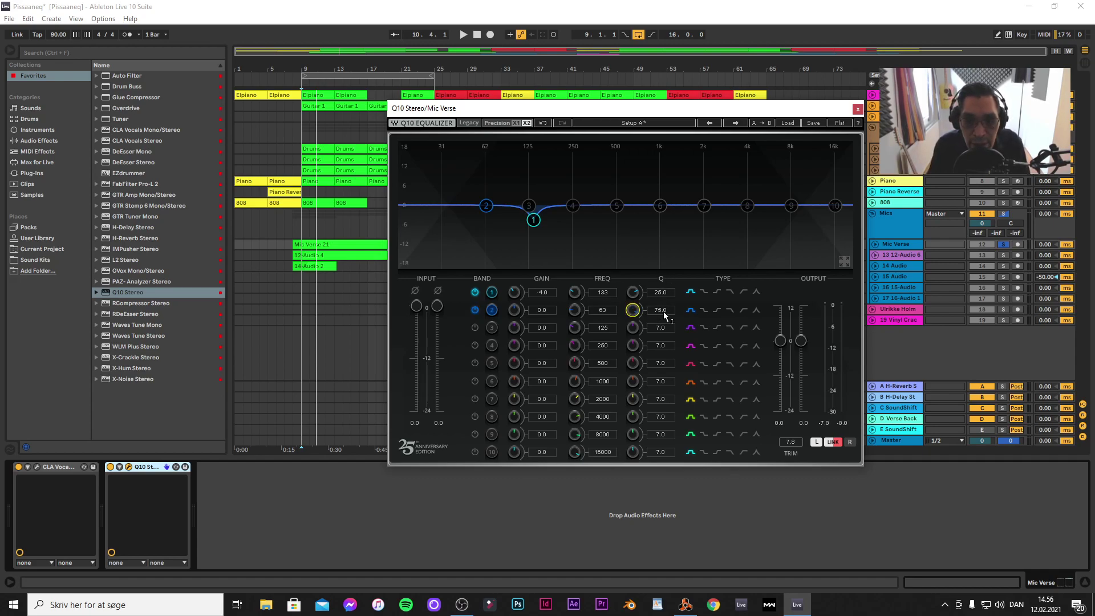
drag(516, 310, 516, 280)
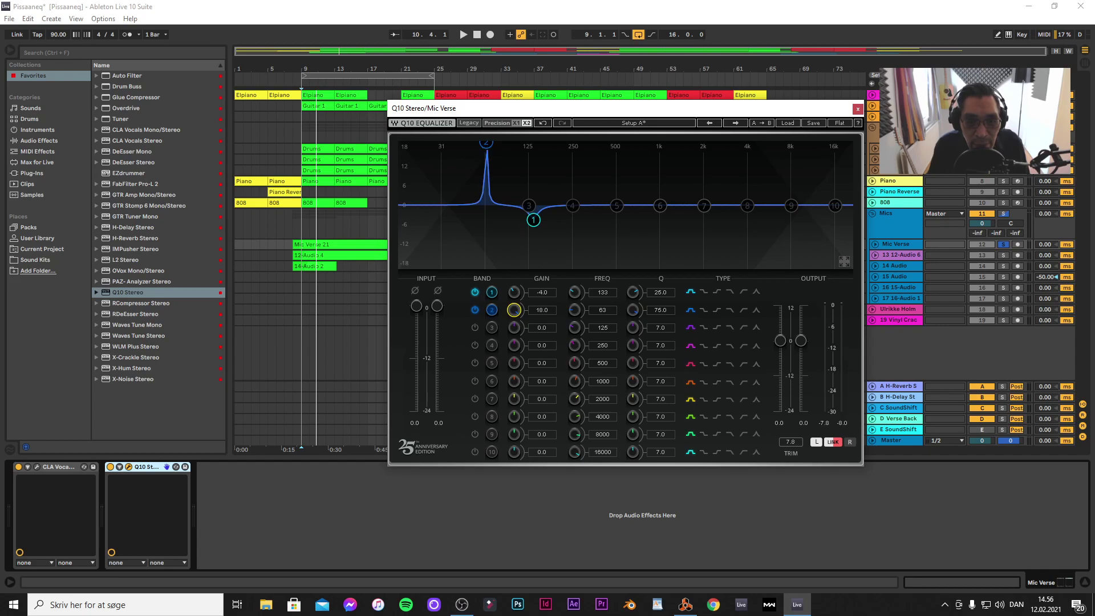
drag(576, 309, 576, 268)
key(space)
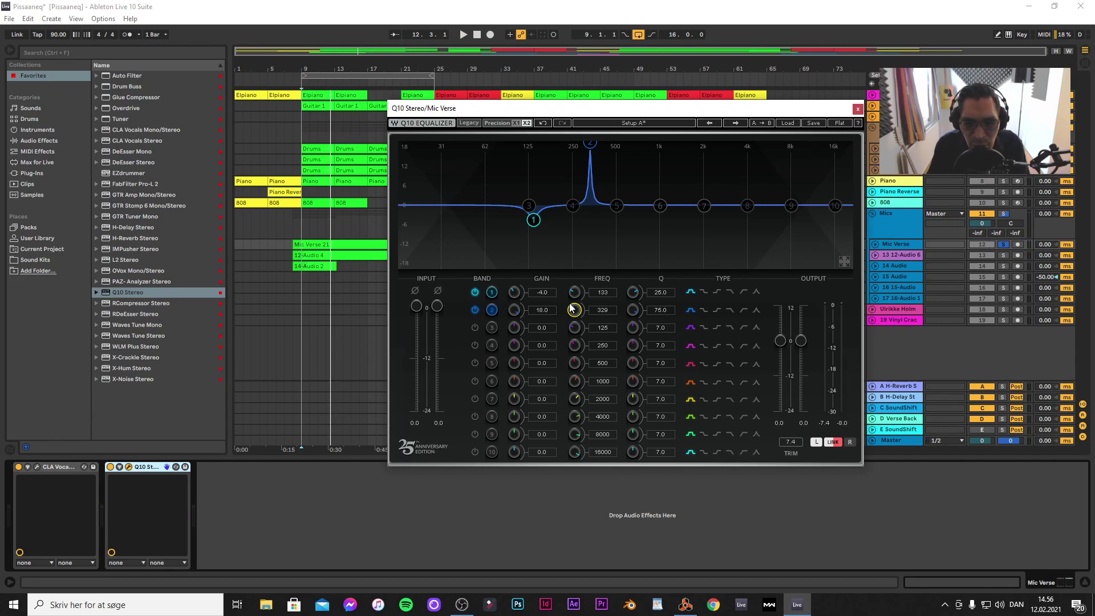
Set band 2's Q to 25 and its gain to -4 dB to cut around 329 Hz
click(633, 310)
text(25)
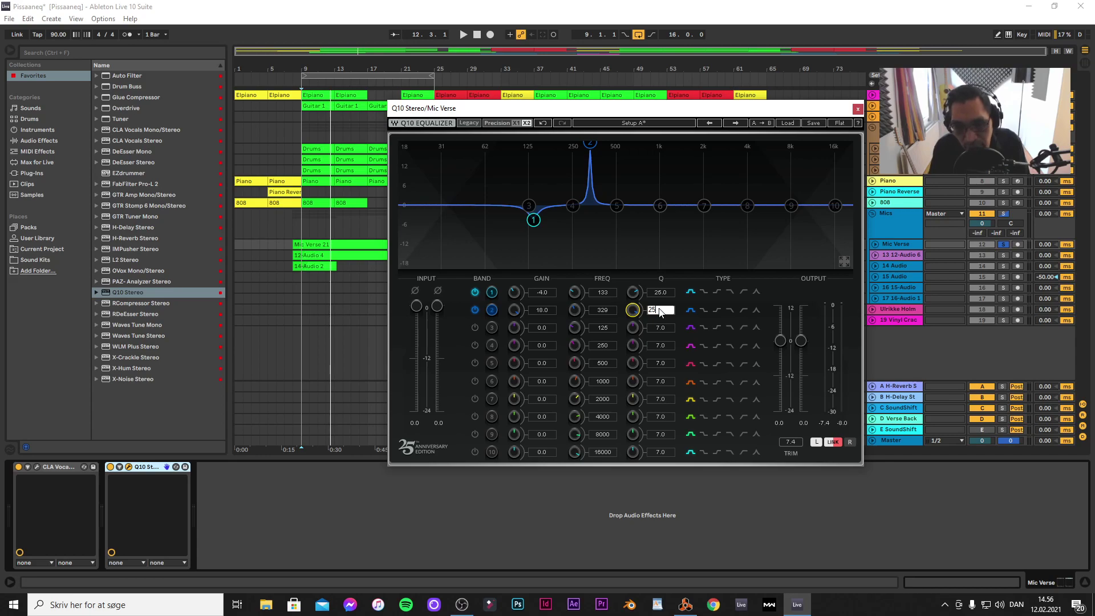
key(Return)
click(514, 310)
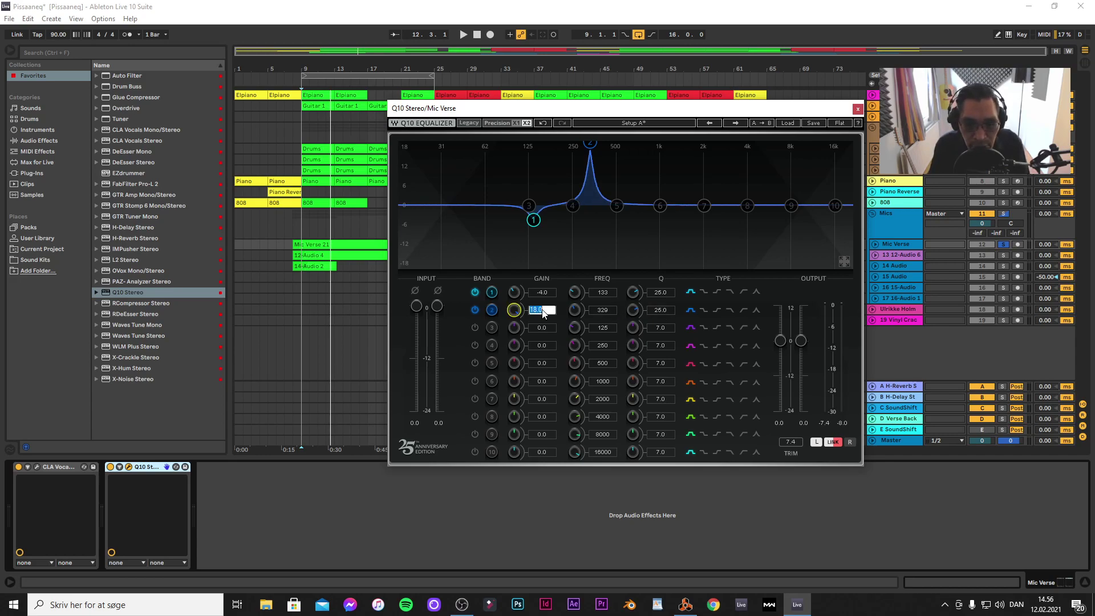
text(-4)
key(Return)
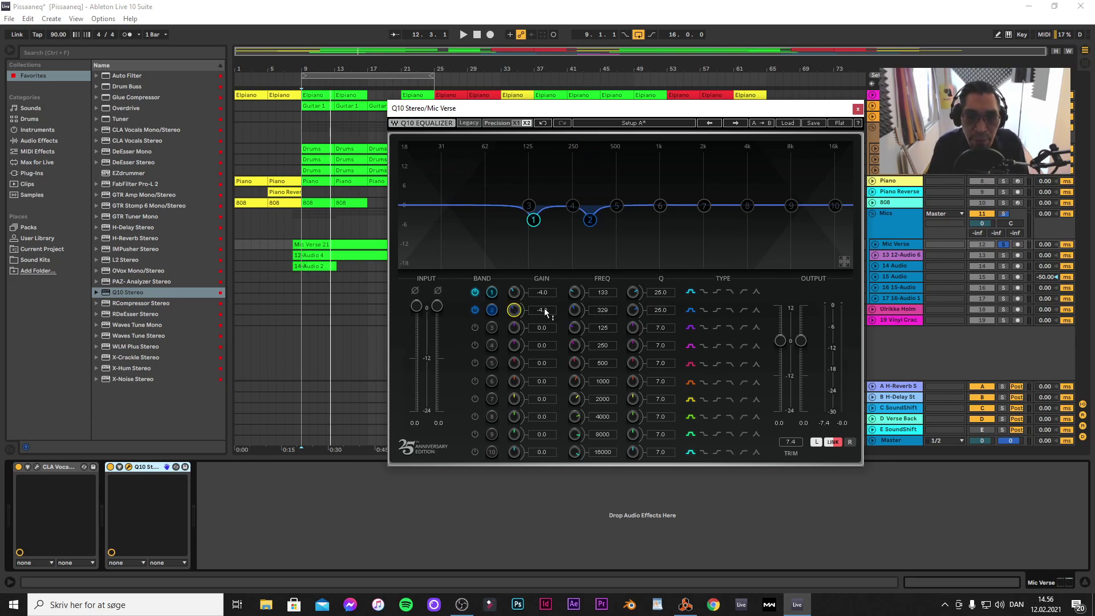
Turn on band 3 with a Q of 75 and an 18 dB gain, and sweep its frequency to 677 Hz during playback
click(475, 327)
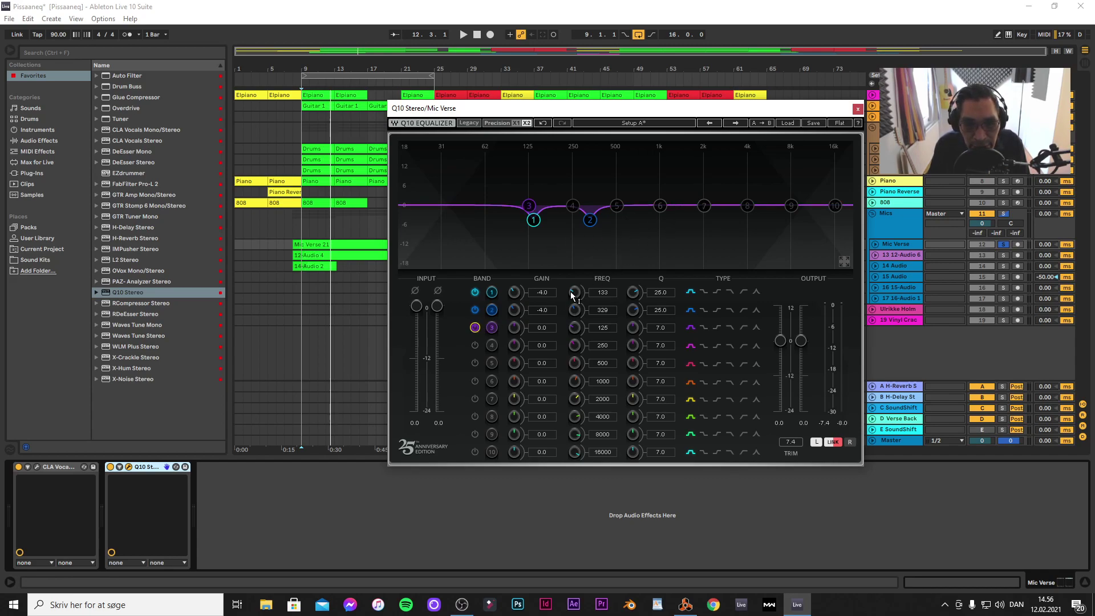
click(659, 326)
text(7.5)
key(Return)
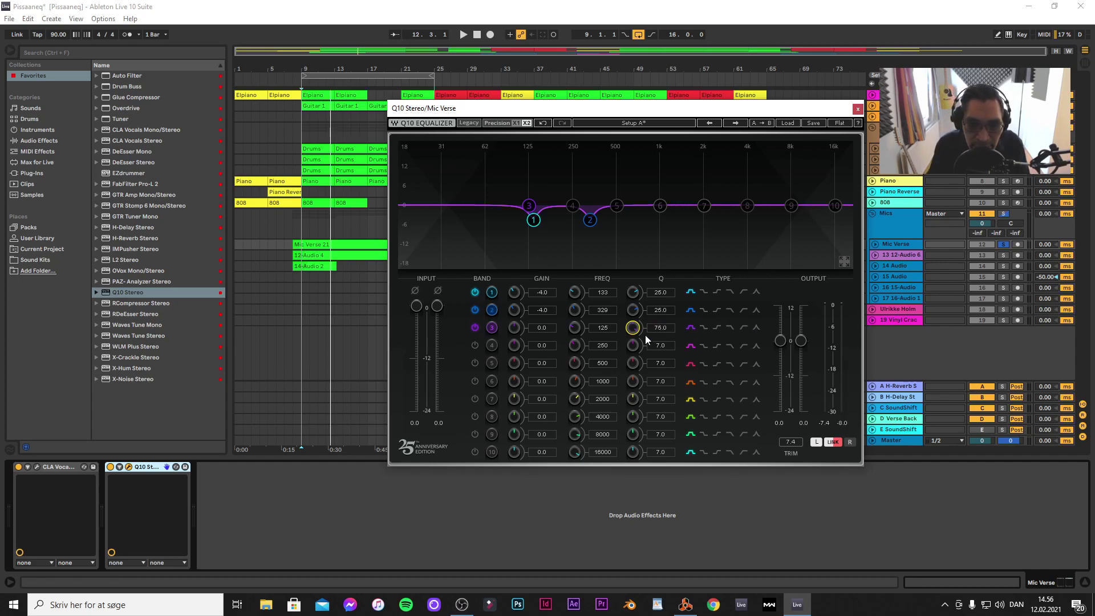
drag(514, 328, 514, 268)
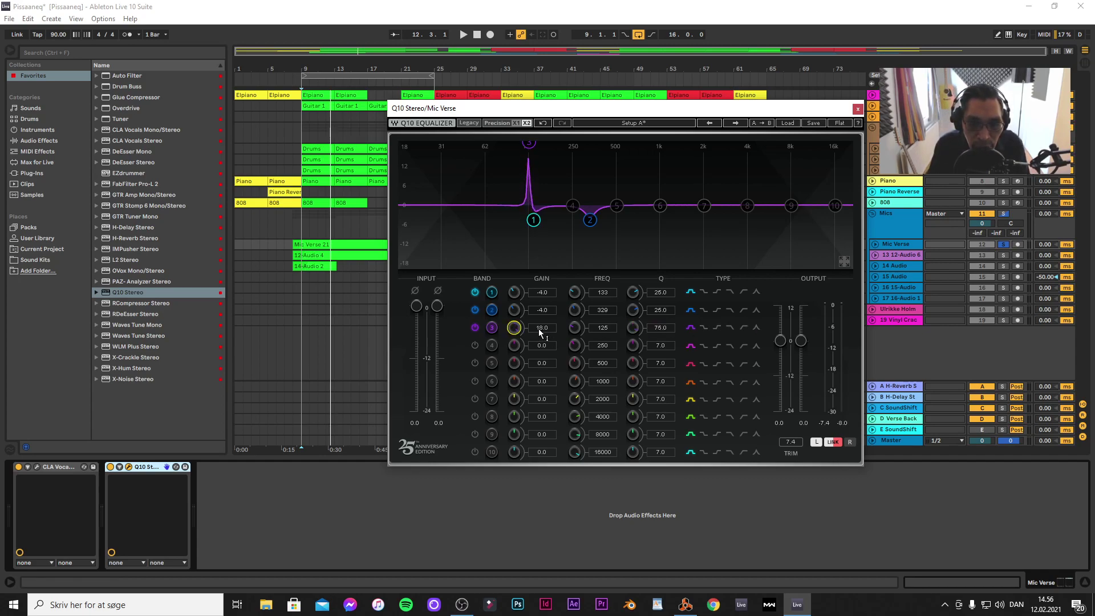
mouse_move(577, 327)
mouse_down()
mouse_move(578, 288)
mouse_move(580, 328)
mouse_up()
key(space)
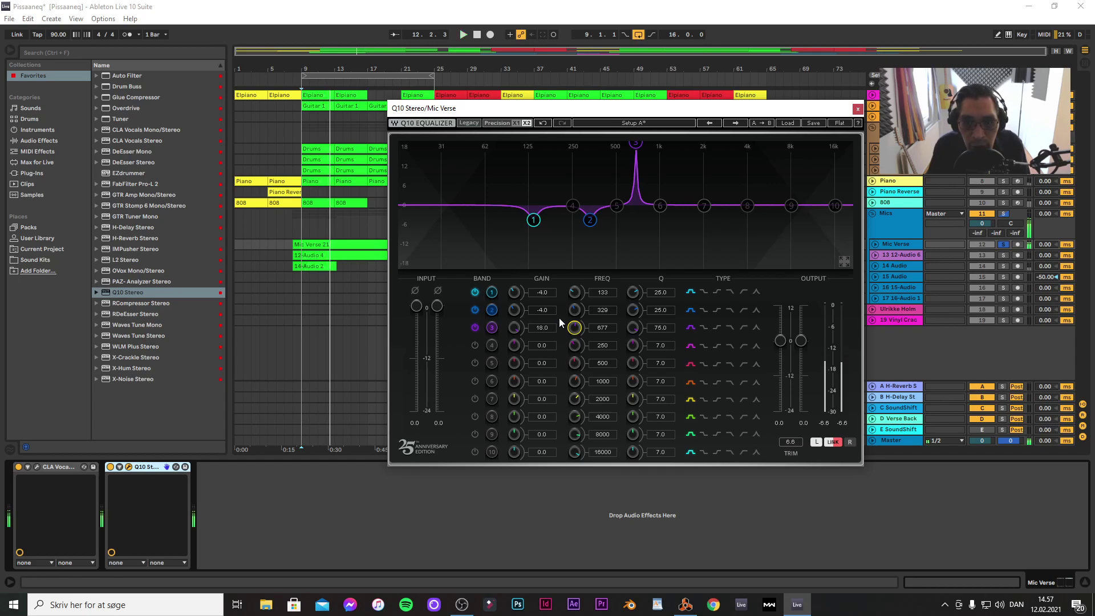
Set band 3's Q to 25 and its gain to -4 dB to cut around 677 Hz
click(662, 328)
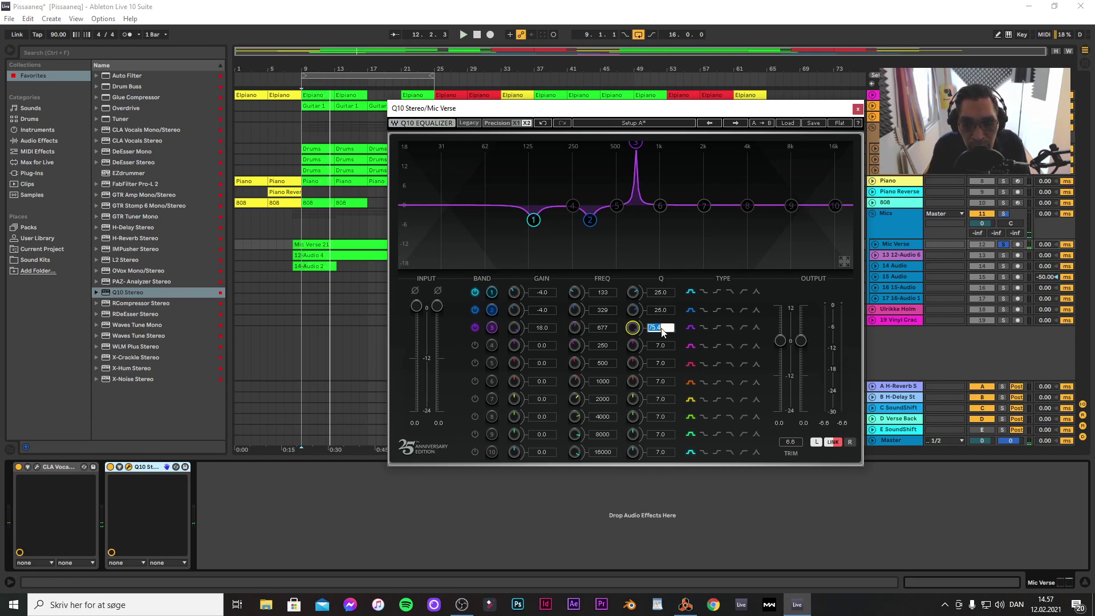
text(25)
key(Return)
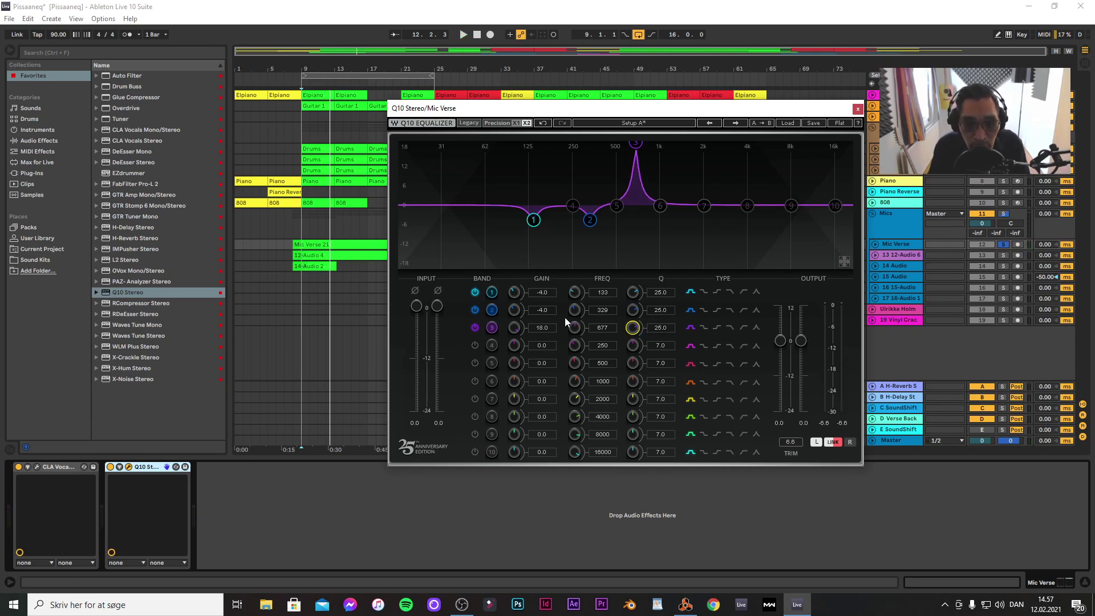
click(534, 324)
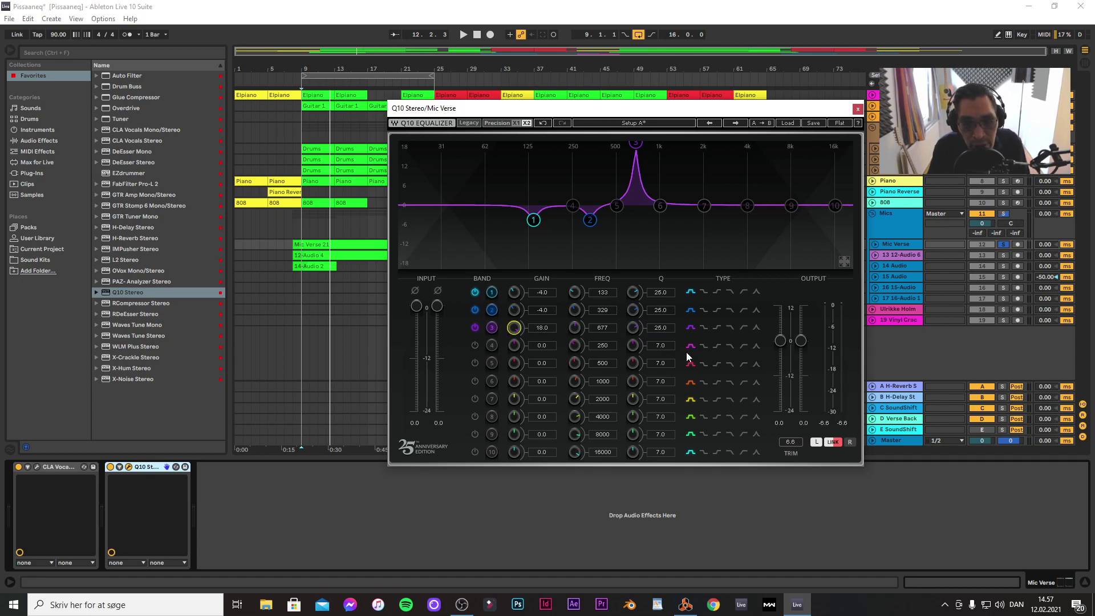
text(-4)
key(Return)
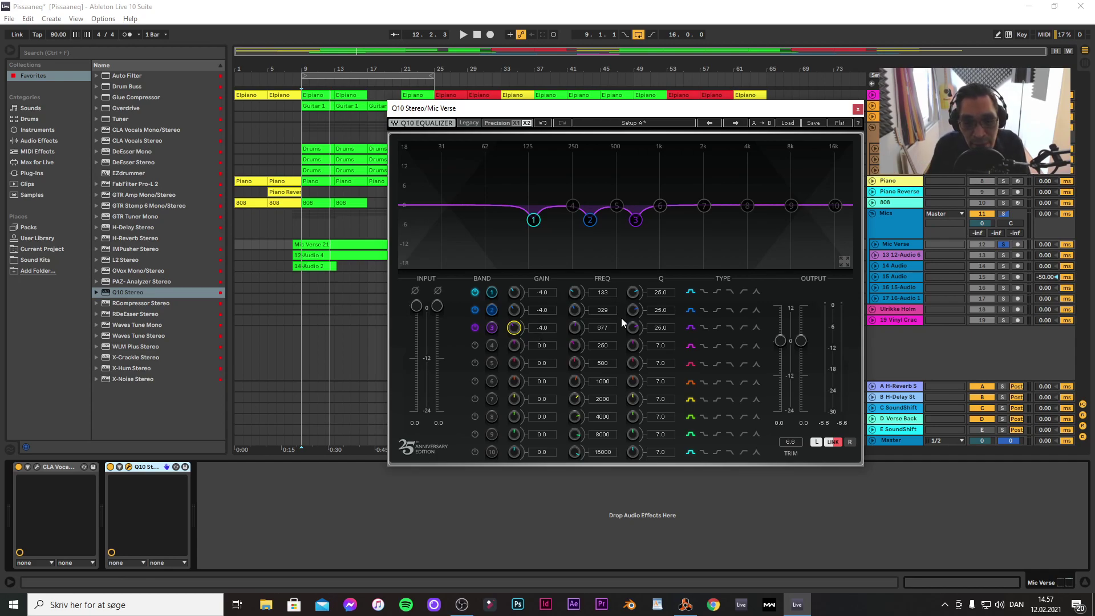
Turn on band 4 with a Q of 75 and an 18 dB gain, and sweep its frequency to 1384 Hz during playback
key(space)
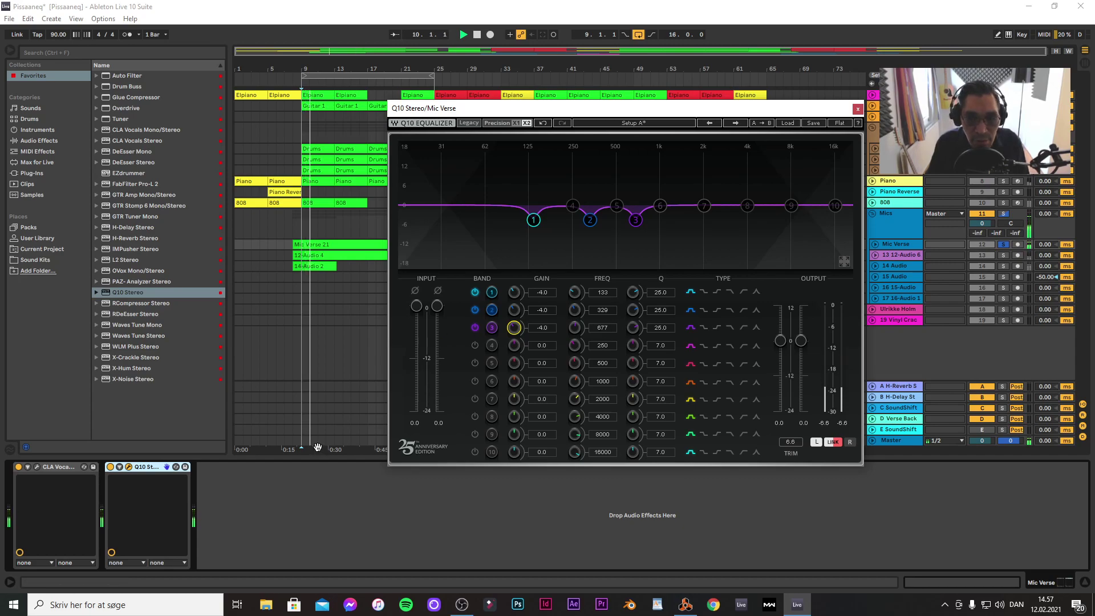
click(475, 345)
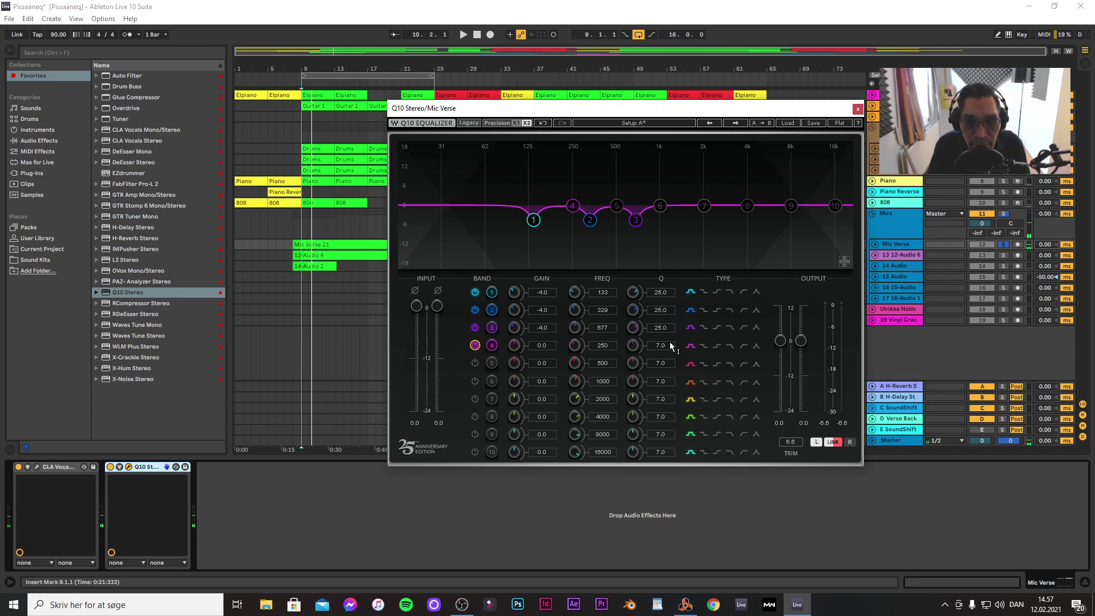
text(7)
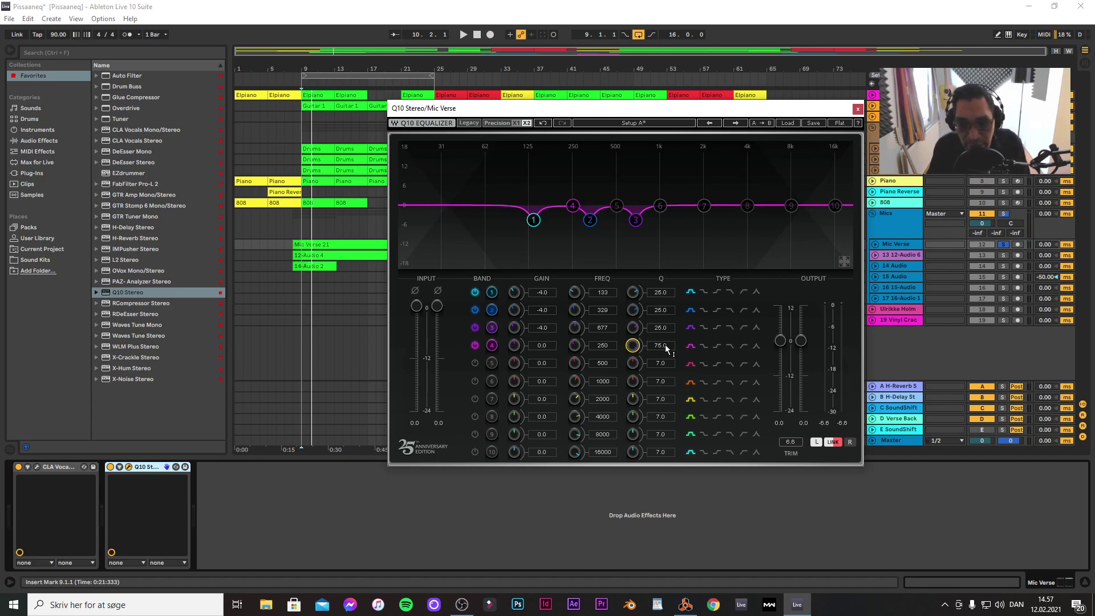
drag(517, 344, 517, 297)
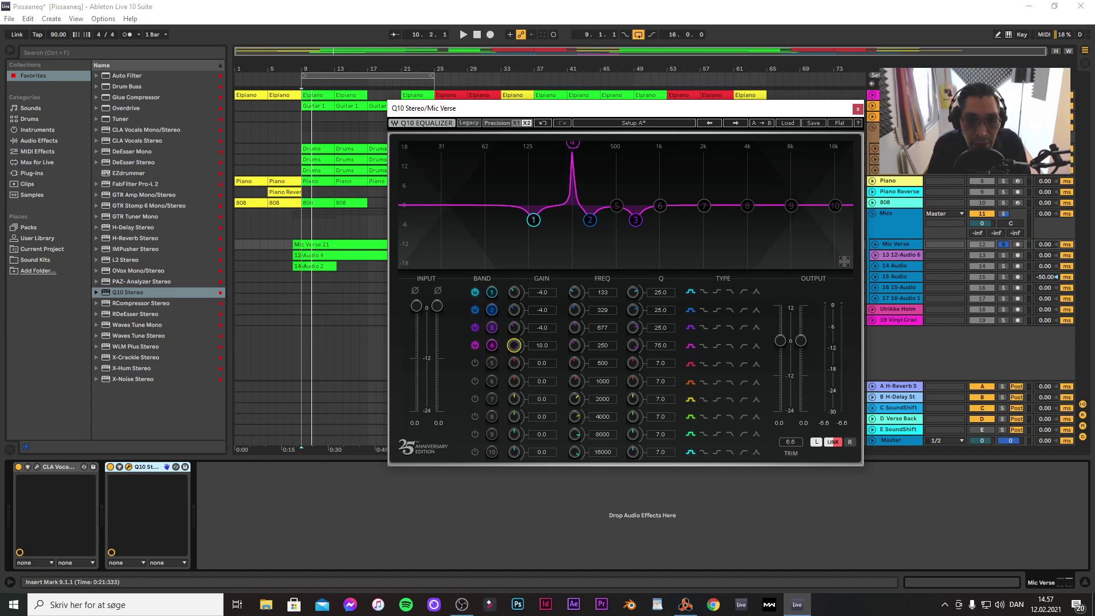
mouse_move(575, 345)
mouse_down()
mouse_move(575, 310)
mouse_move(576, 347)
mouse_up()
key(space)
Turn band 4's boost into a cut with a Q of 25 and a gain of -4 dB
drag(665, 344, 663, 351)
text(25)
key(Return)
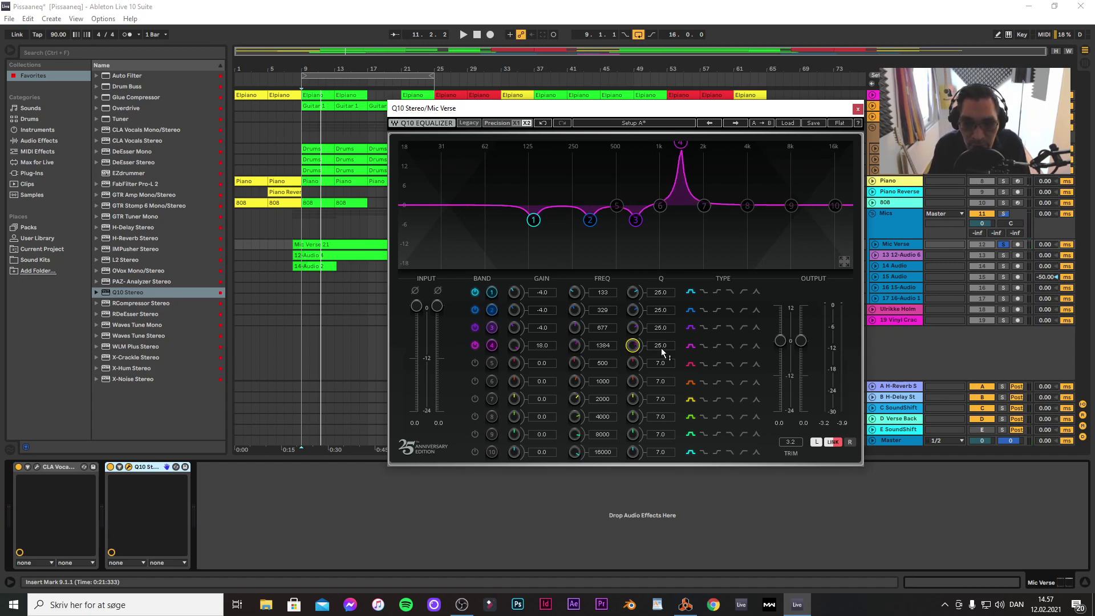
click(540, 345)
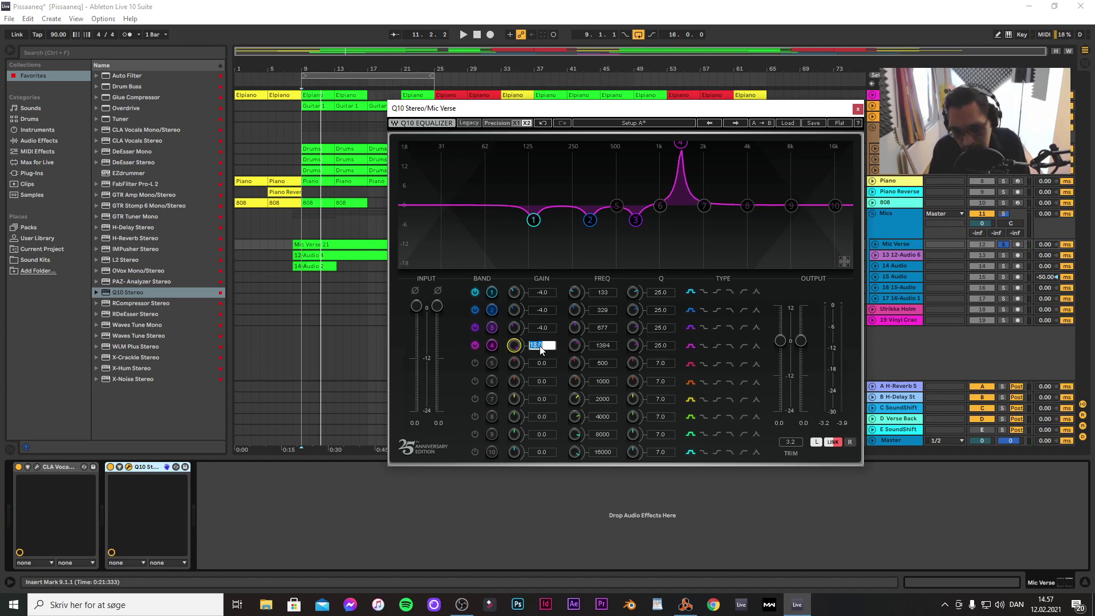
text(-4)
key(Return)
key(space)
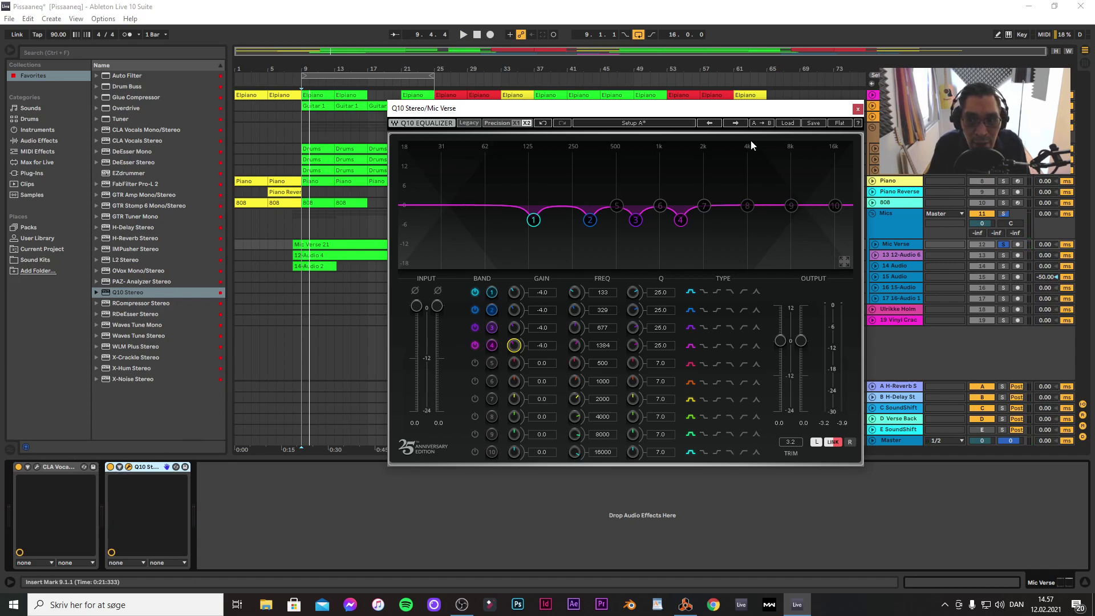
Play the verse and switch Q10 Stereo off and on to compare the vocal without and with the four cuts
click(110, 467)
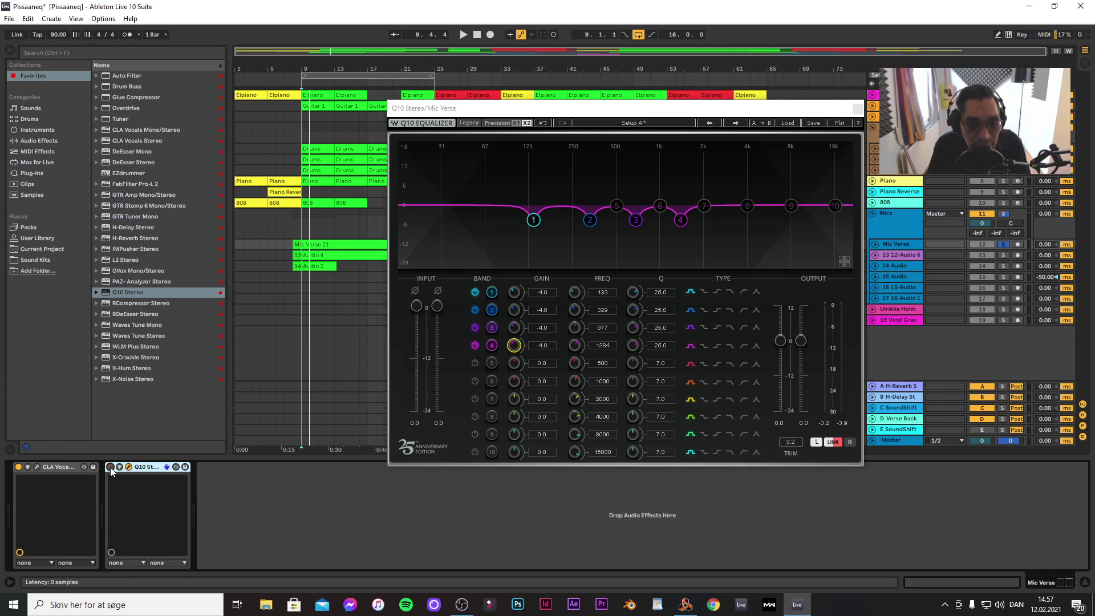
key(space)
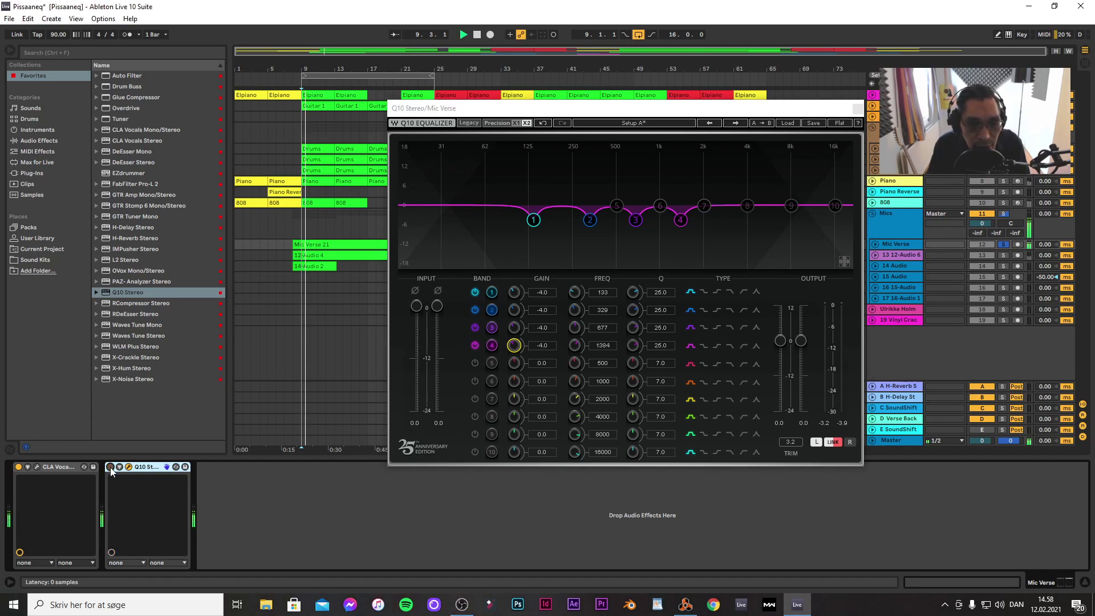
click(110, 467)
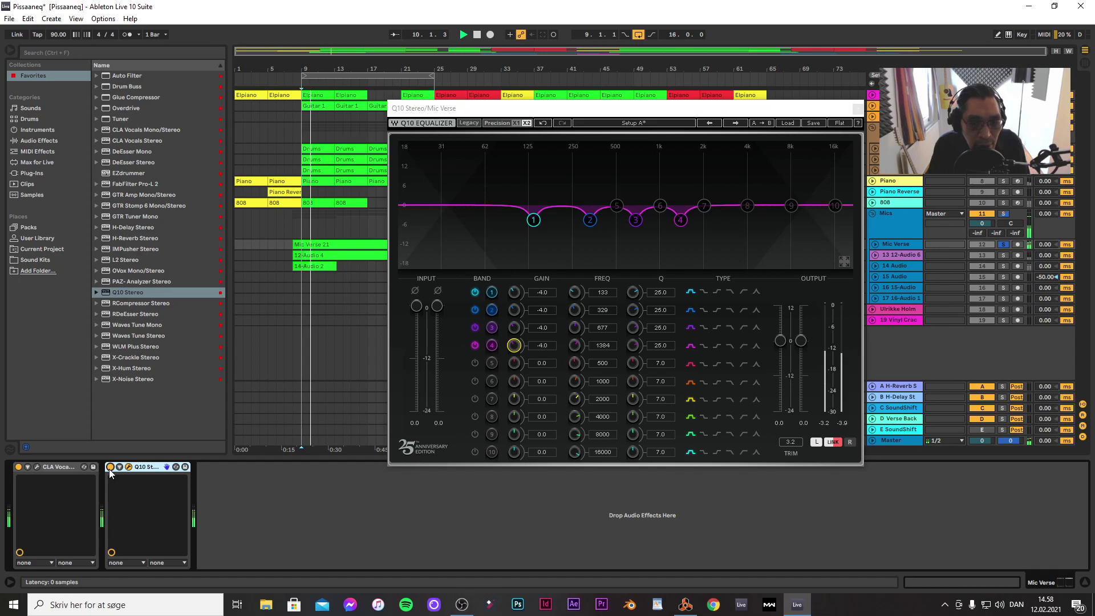
click(110, 467)
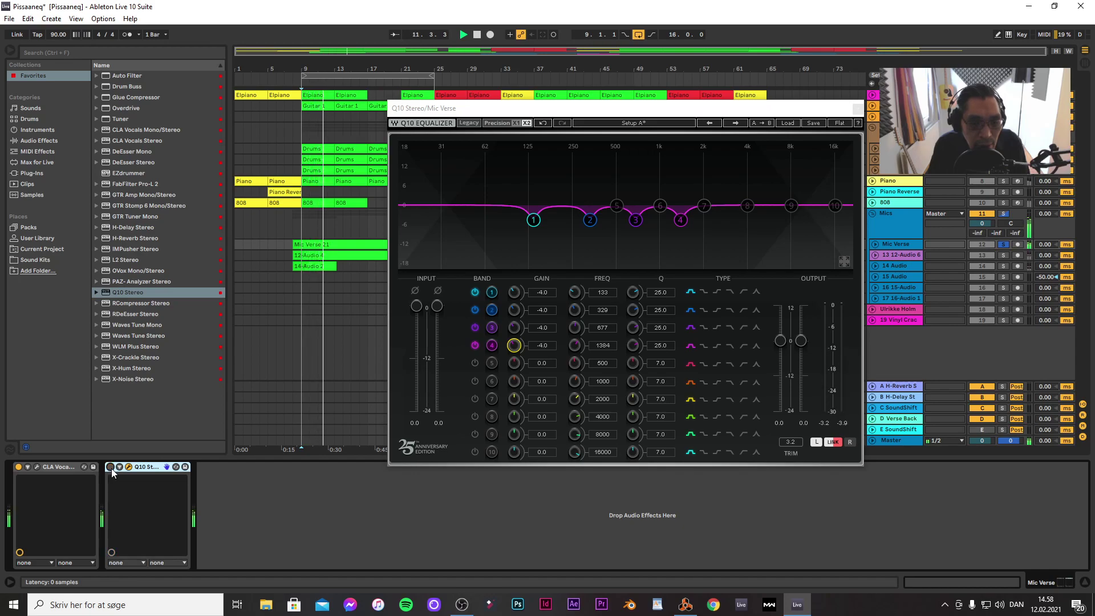
click(111, 467)
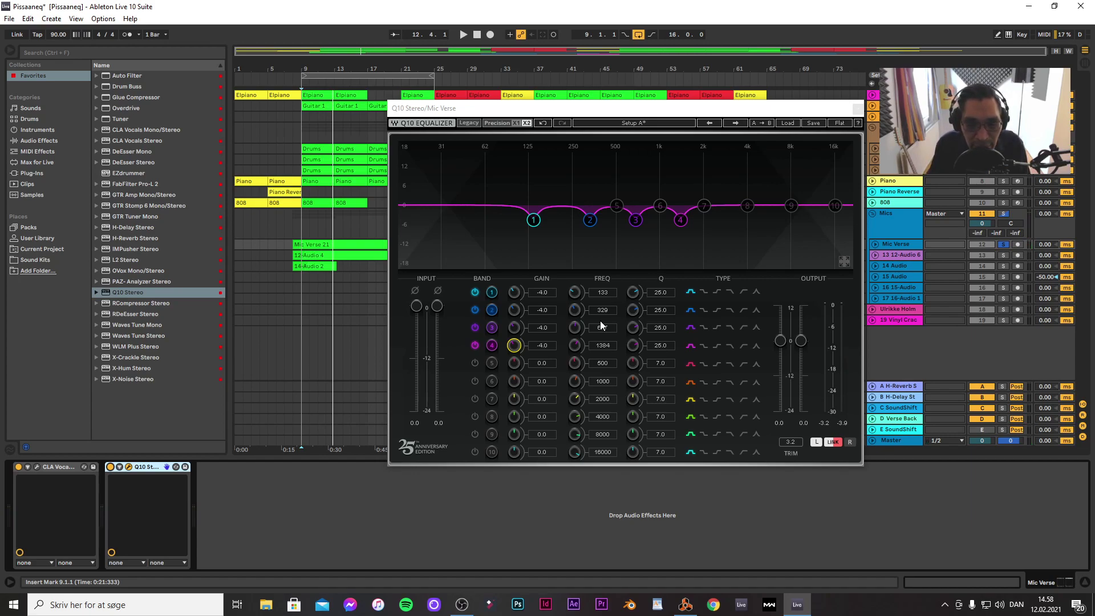
Deepen the cuts by setting the gain of bands 1, 2, 3 and 4 to -5 dB each
click(541, 293)
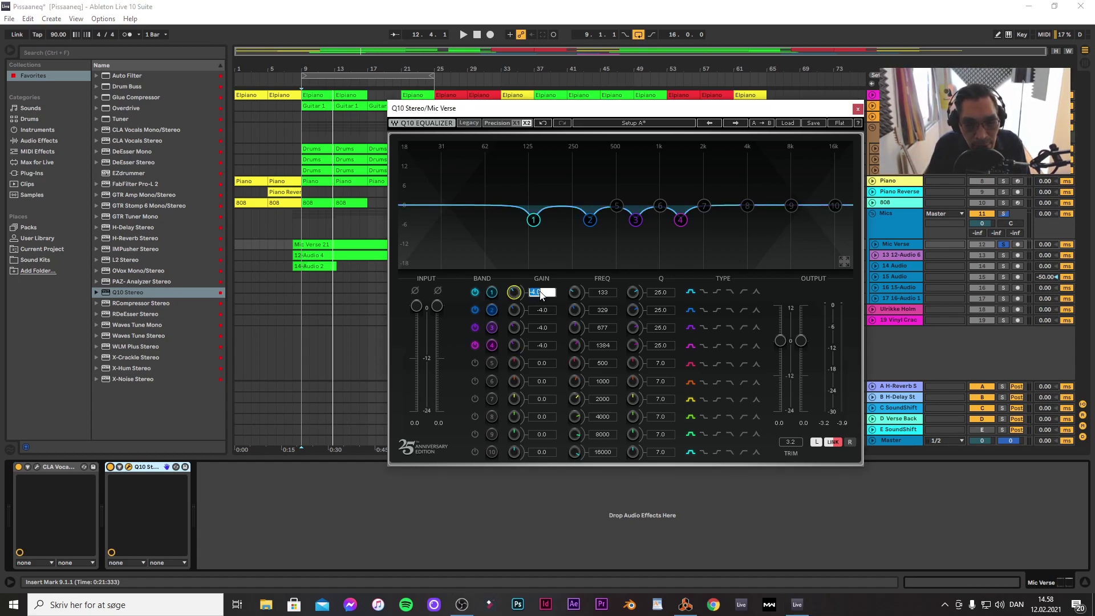
key(BackSpace)
text(-5)
key(Return)
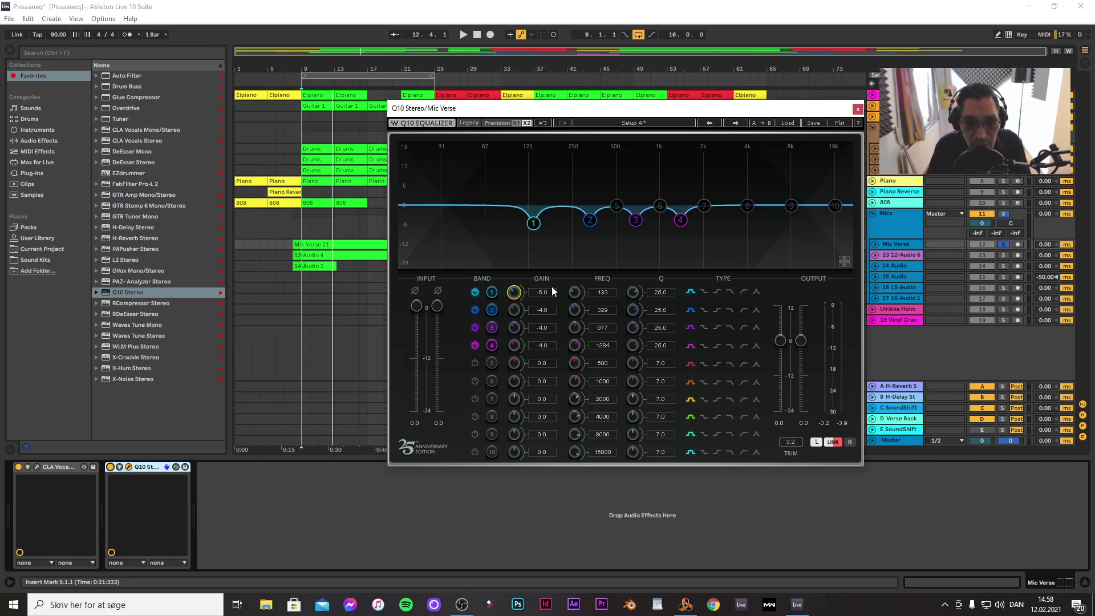
click(540, 309)
key(BackSpace)
text(-5)
key(Return)
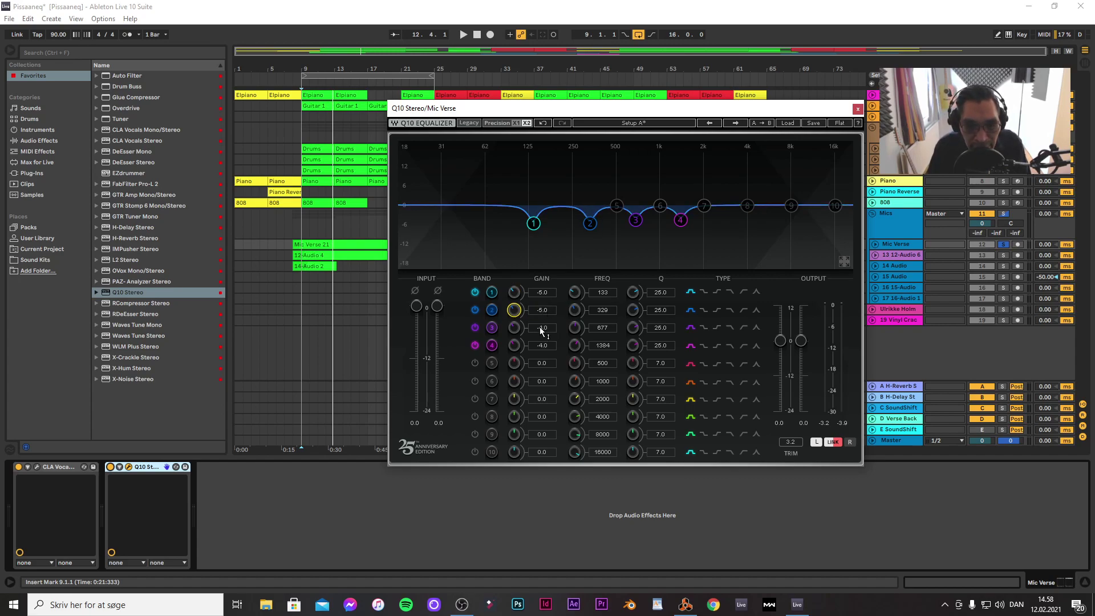
text(-5)
key(Return)
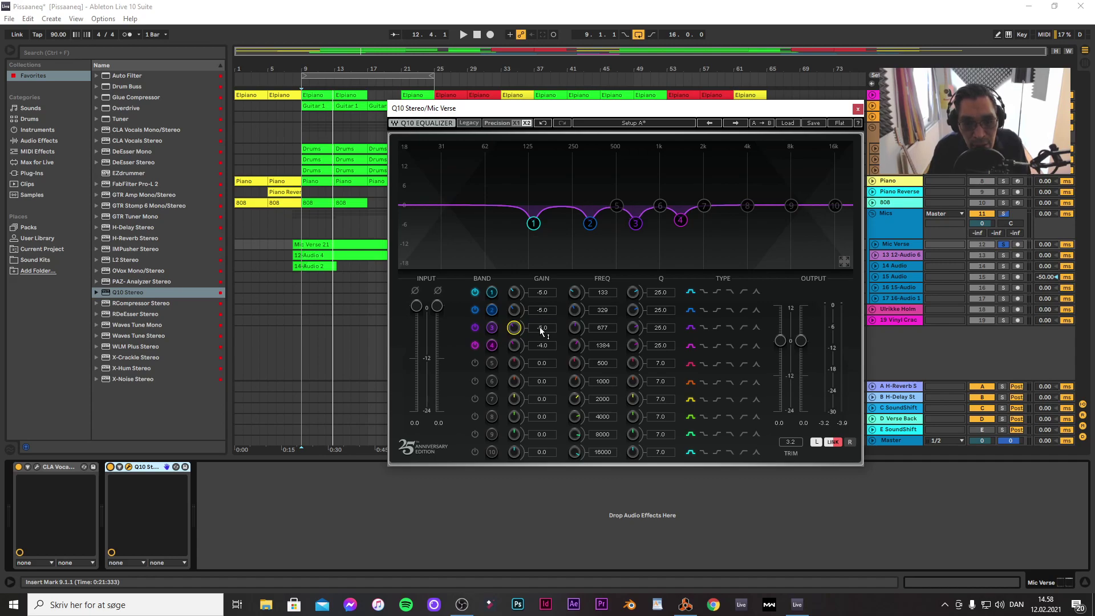
key(BackSpace)
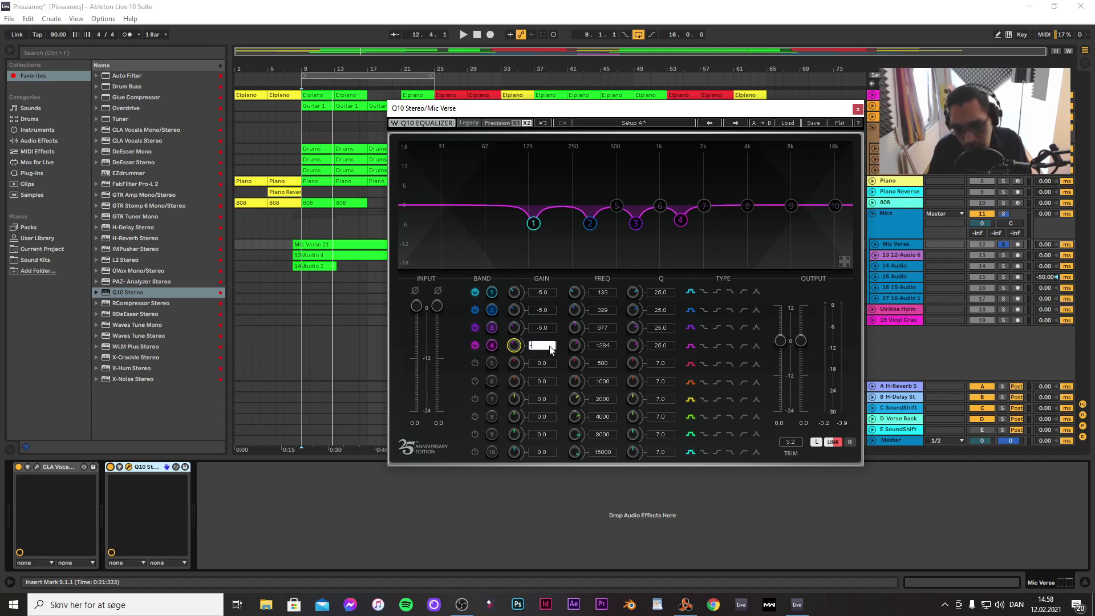
text(-5)
key(Return)
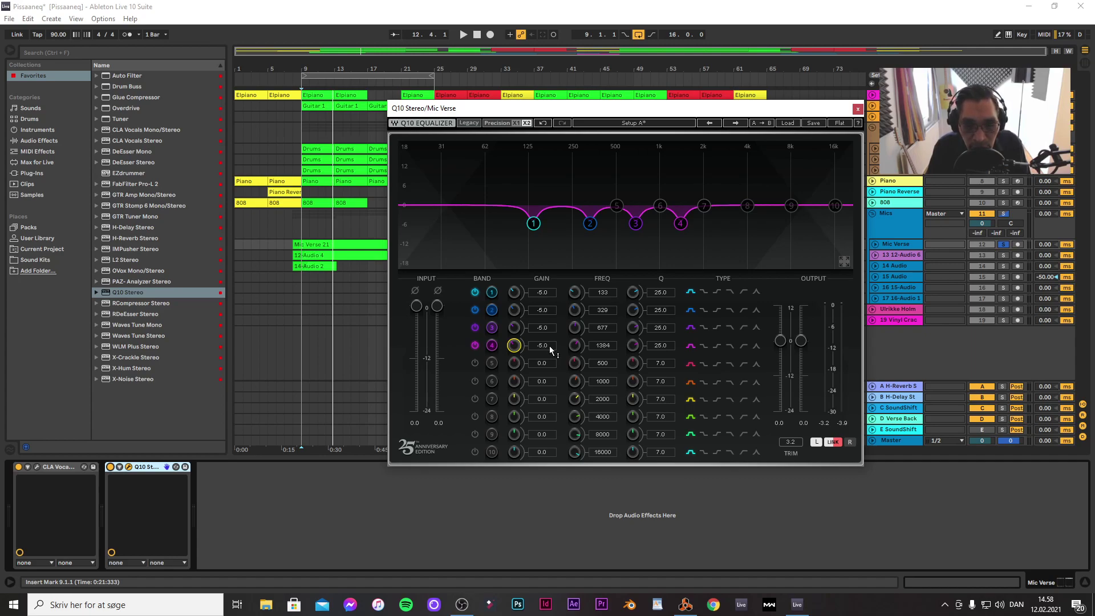
Play the verse and toggle Q10 Stereo during playback to compare the vocal with and without the -5 dB cuts
key(space)
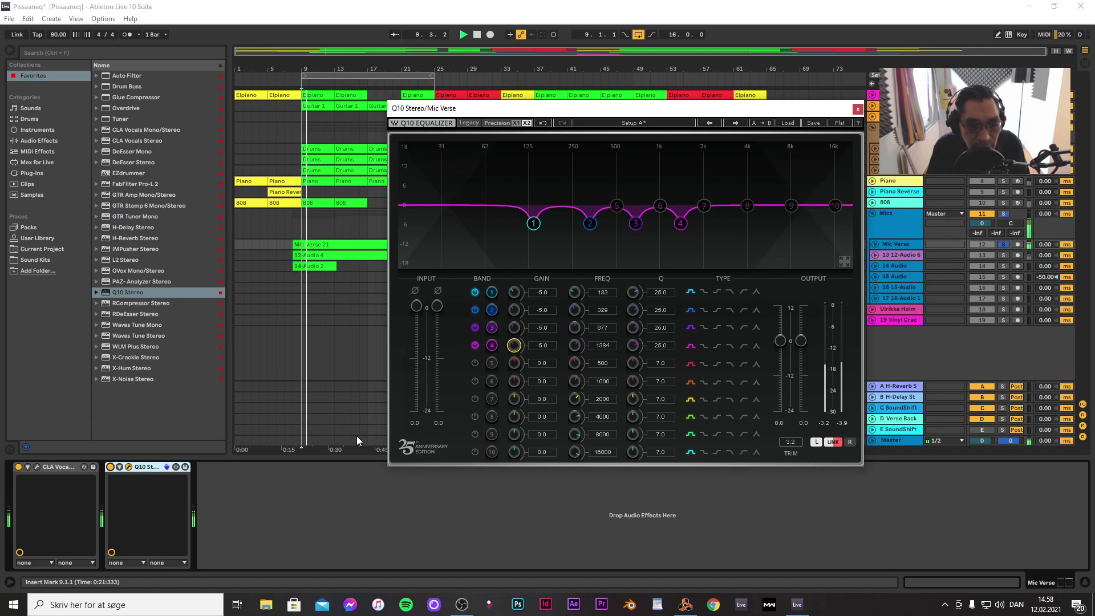
click(110, 470)
click(110, 467)
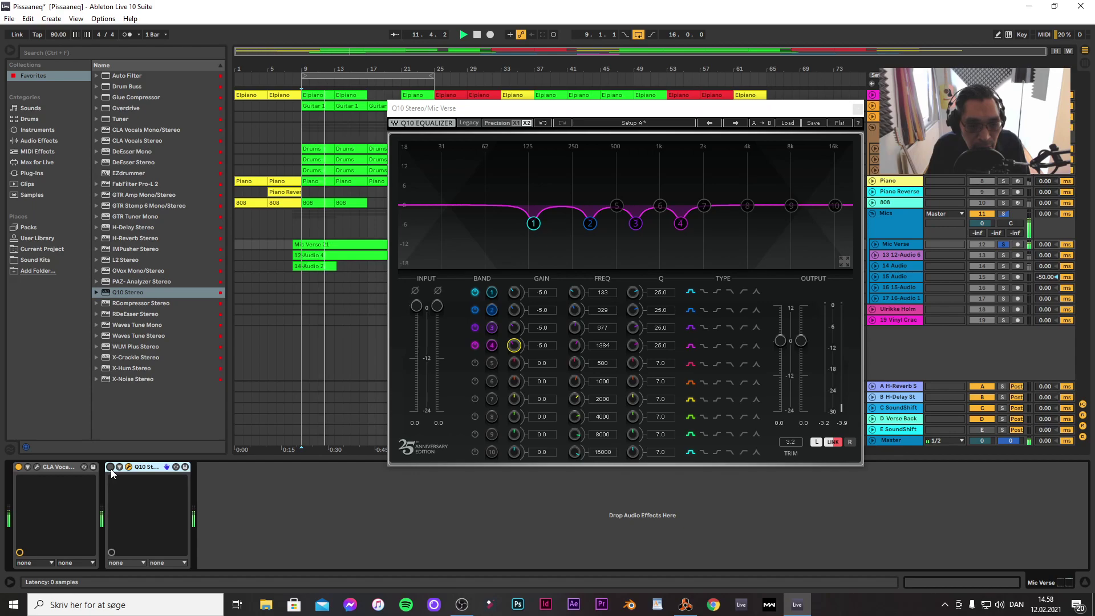
click(110, 467)
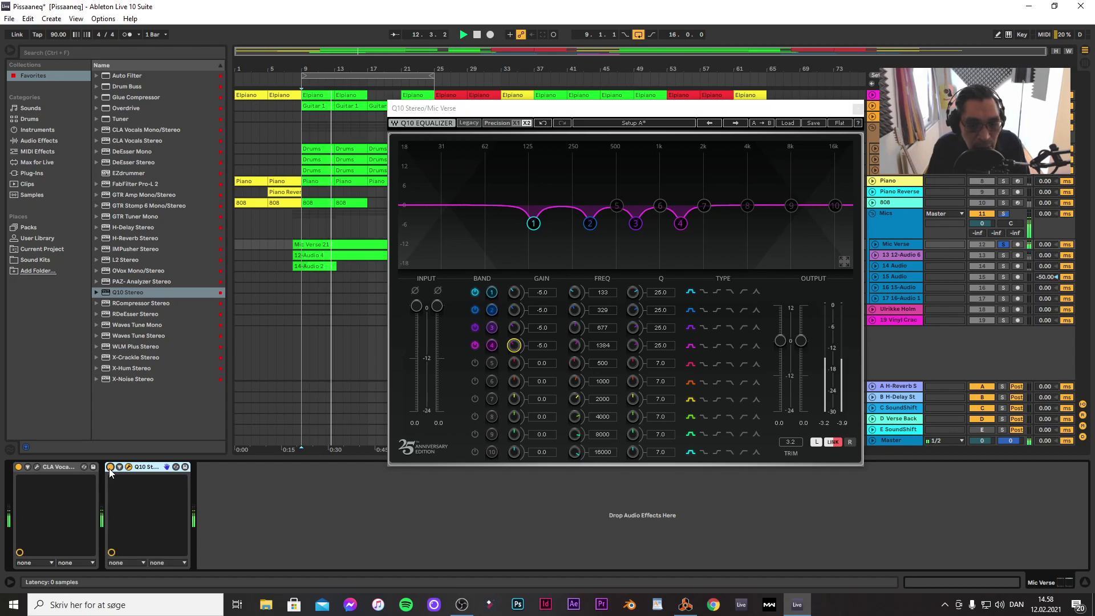
key(space)
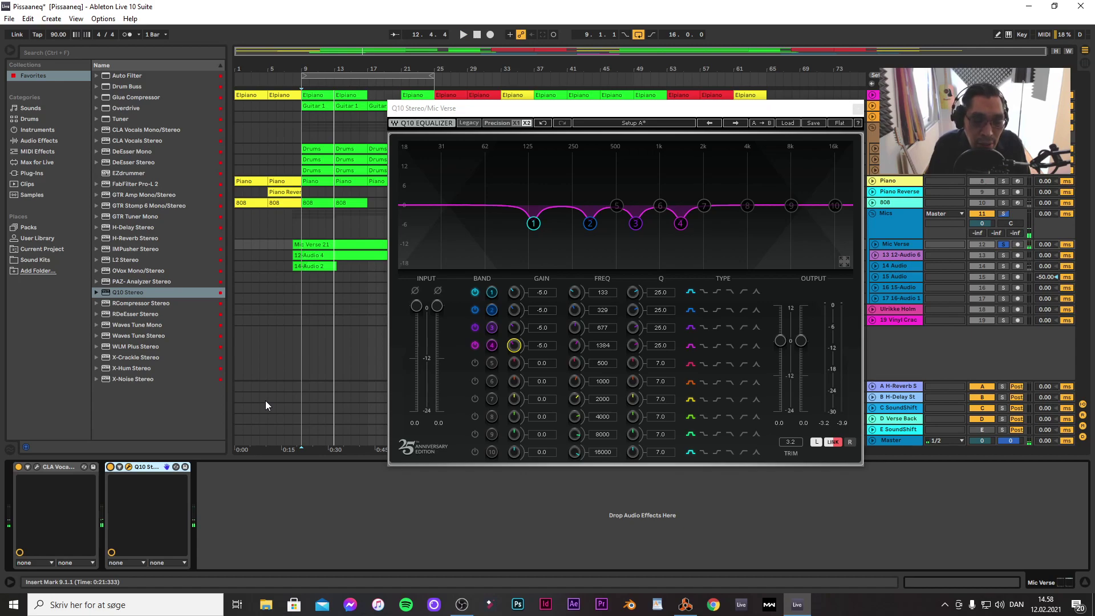
Play the verse's opening bars first with Q10 Stereo bypassed and again with it switched on
click(110, 468)
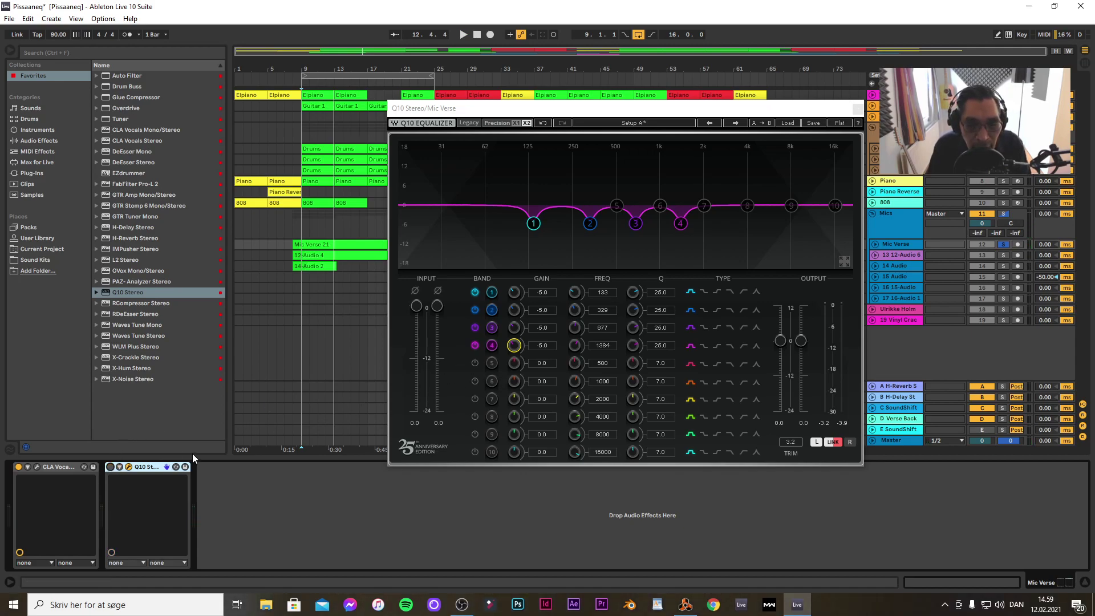
key(space)
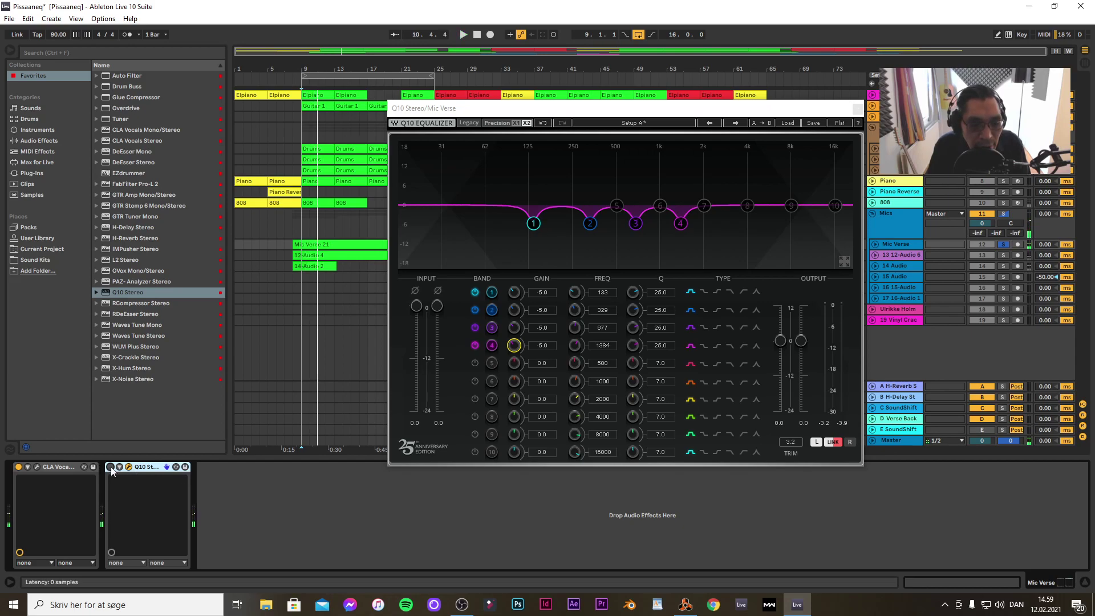
key(space)
key(space)
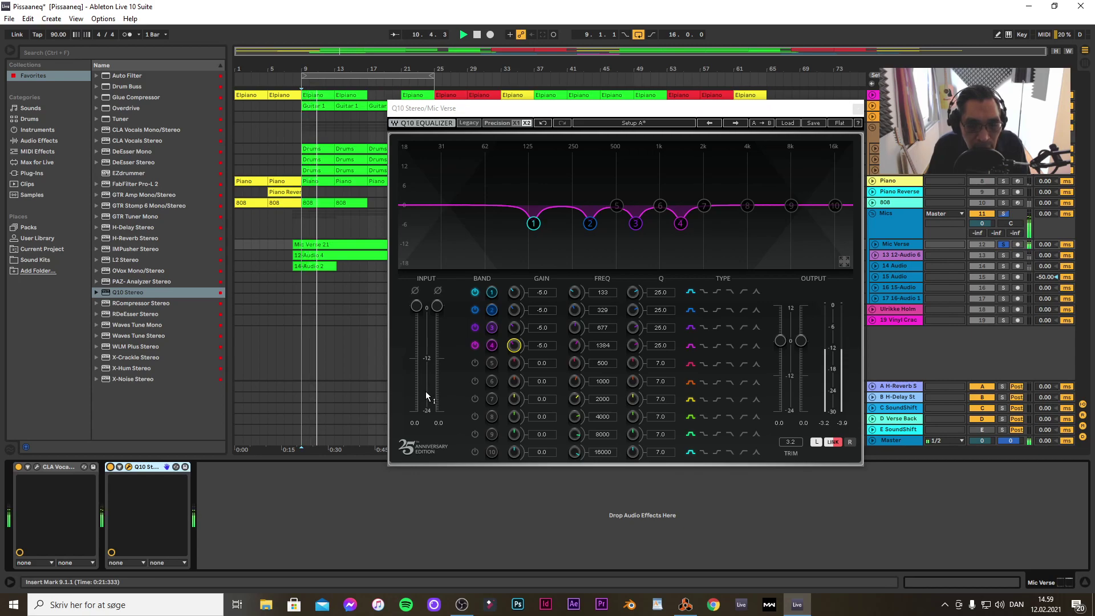
key(space)
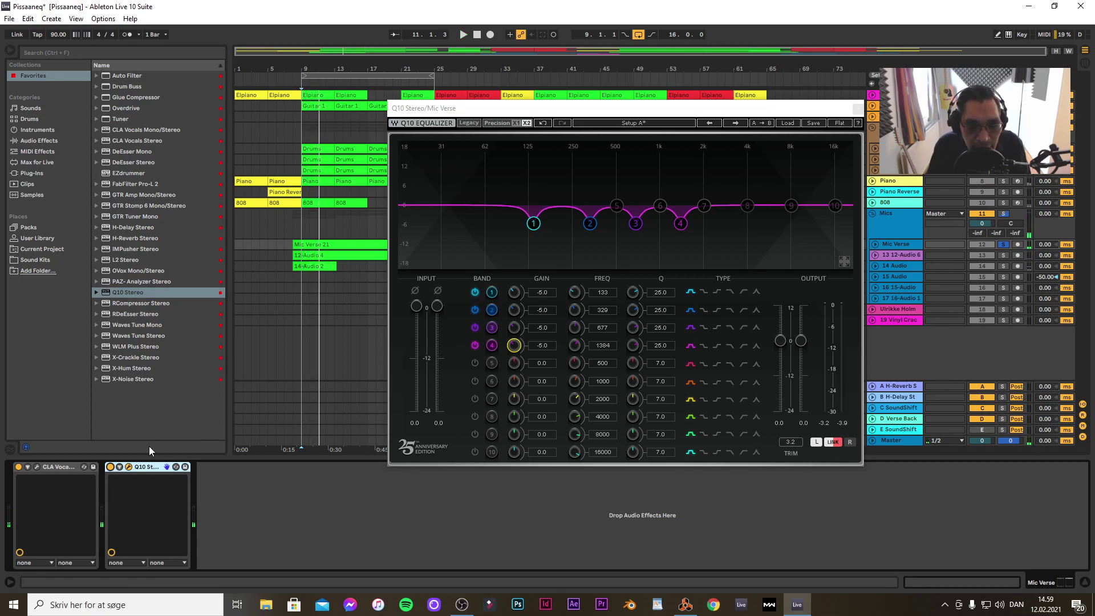
Start the verse with Q10 Stereo bypassed, toggle it during playback, leave it on and close its window
click(110, 467)
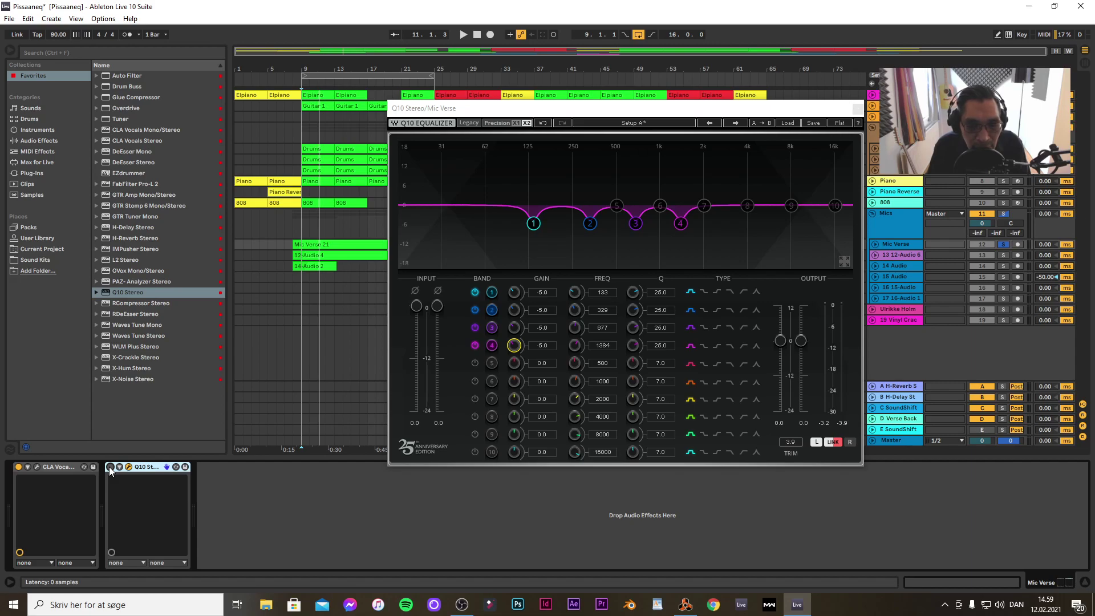
key(space)
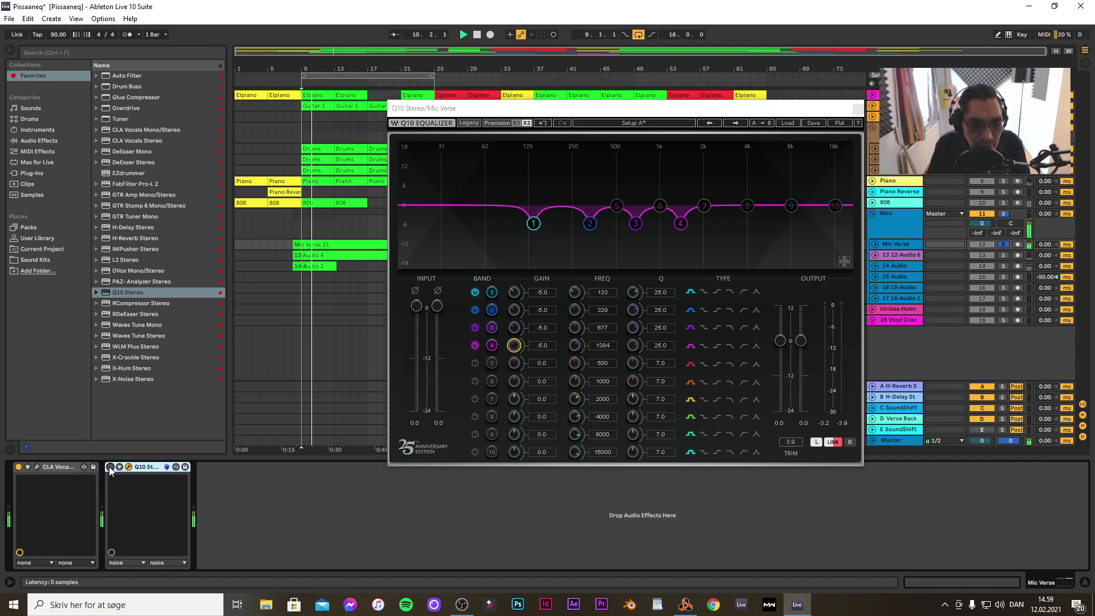
click(111, 467)
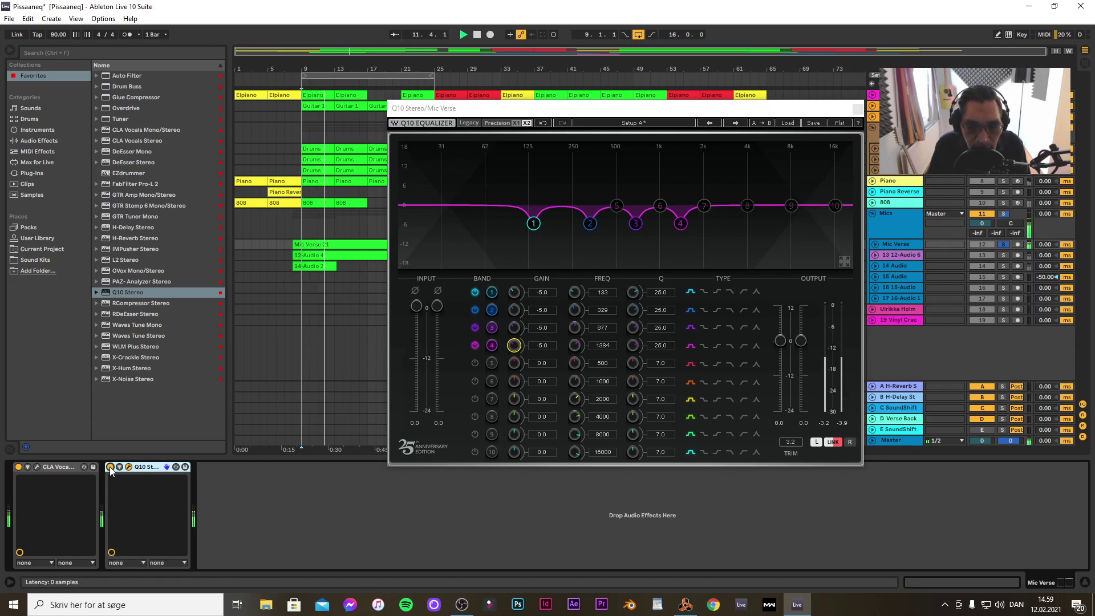
click(111, 468)
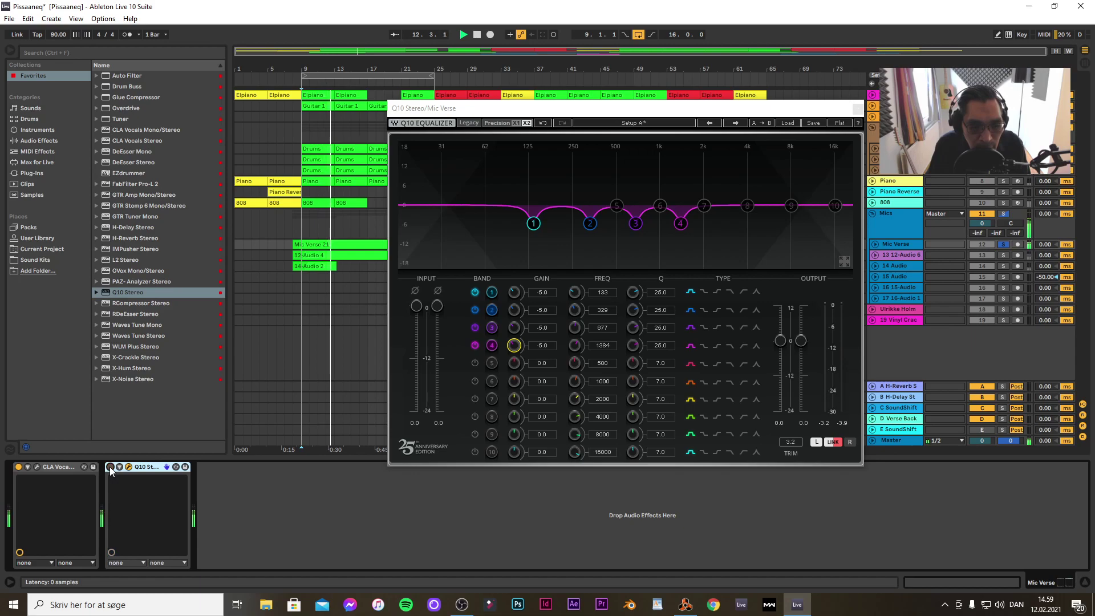
click(111, 467)
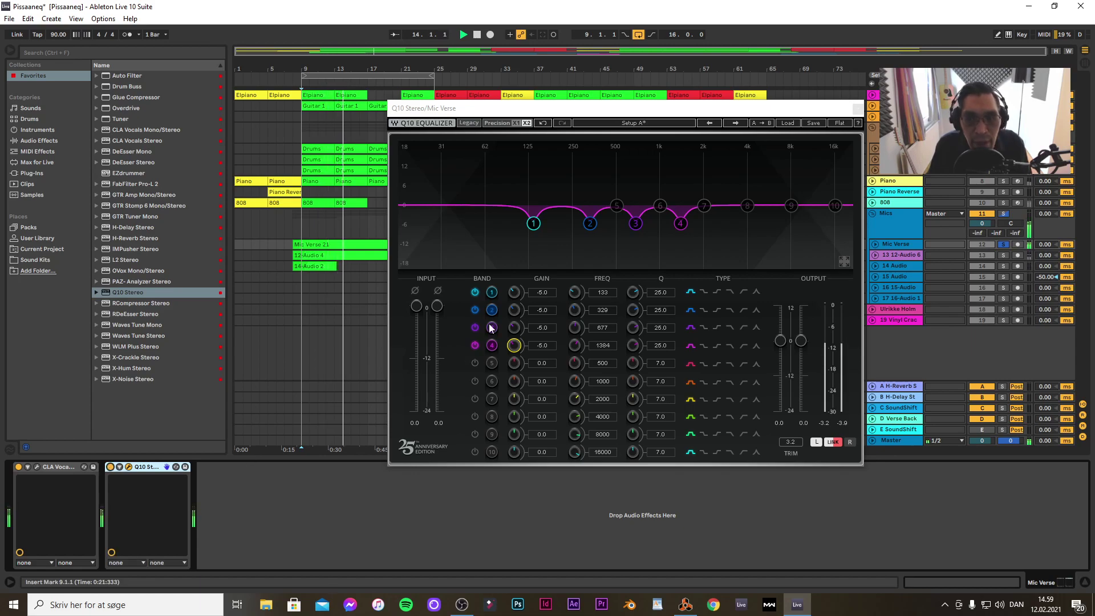
click(857, 109)
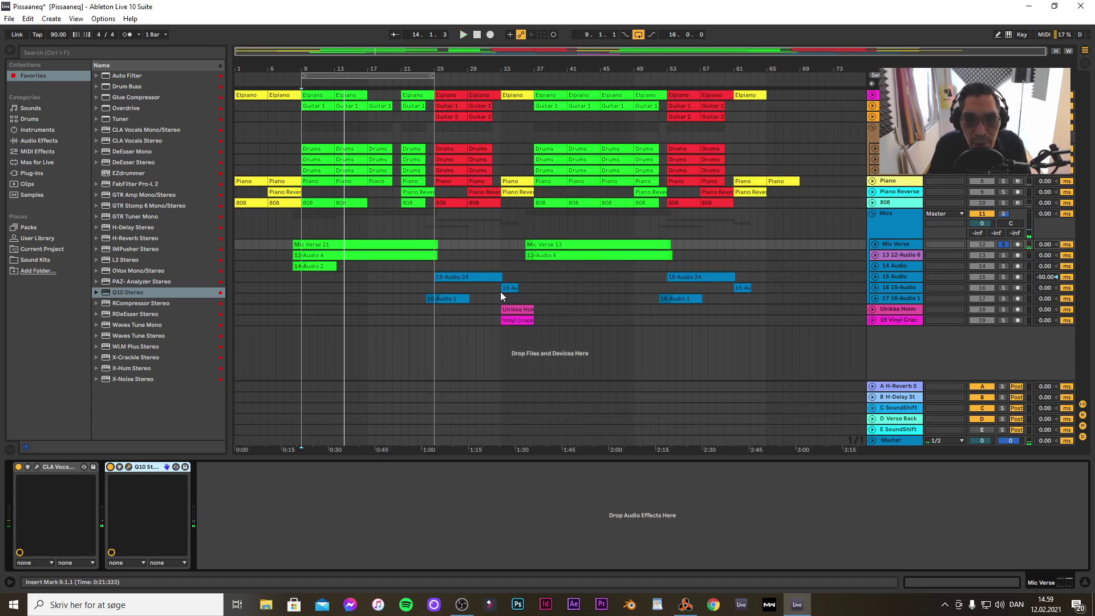
Add RCompressor Stereo after Q10 Stereo on the Mic Verse track and load its Vocal factory preset
click(265, 517)
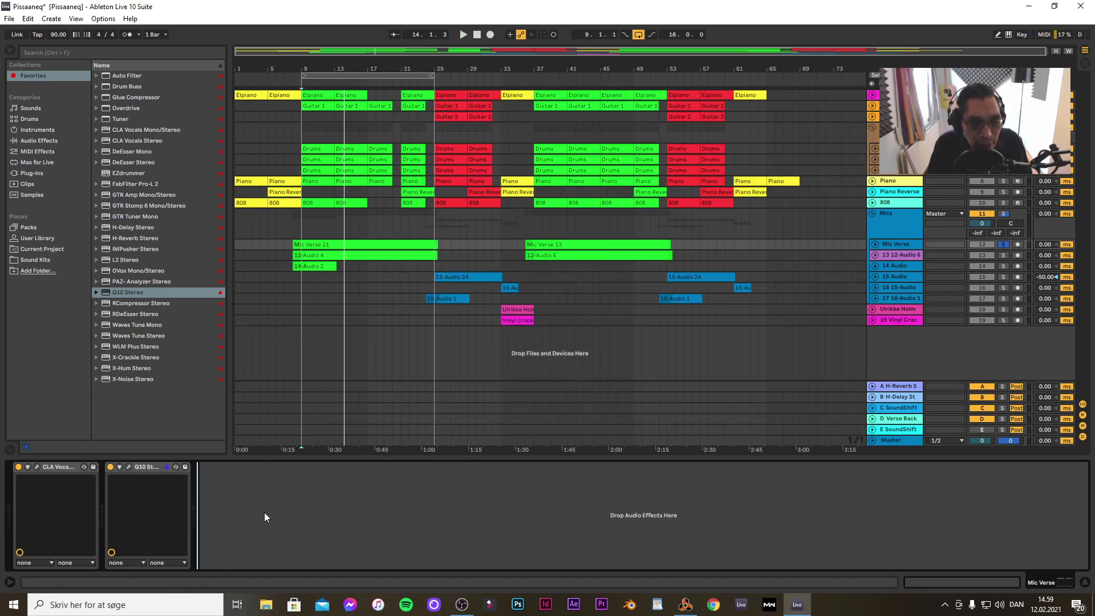
drag(135, 302, 262, 512)
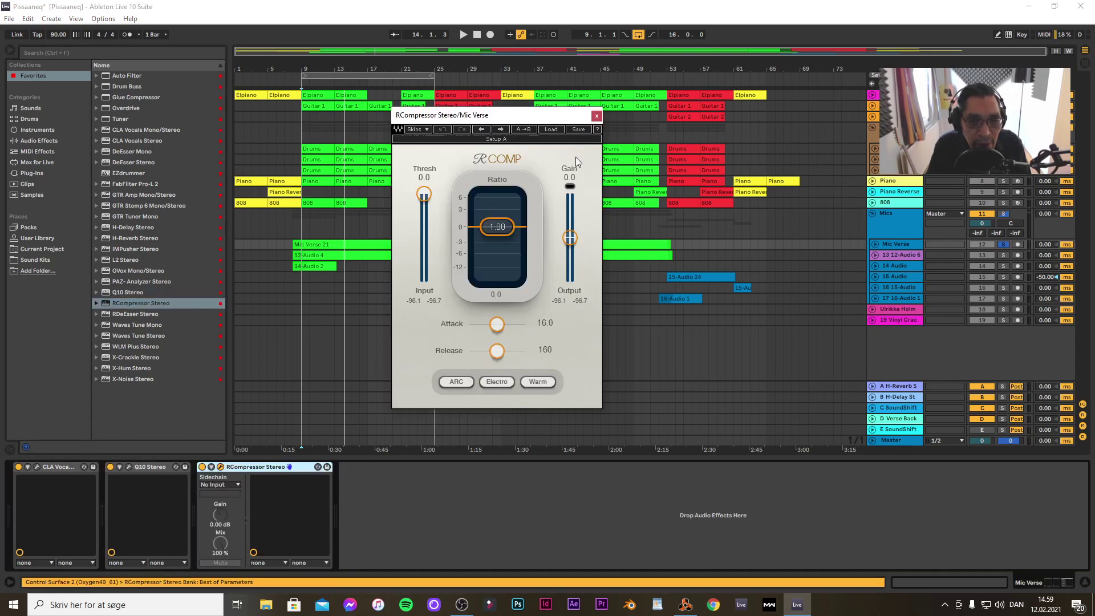
click(553, 132)
click(542, 118)
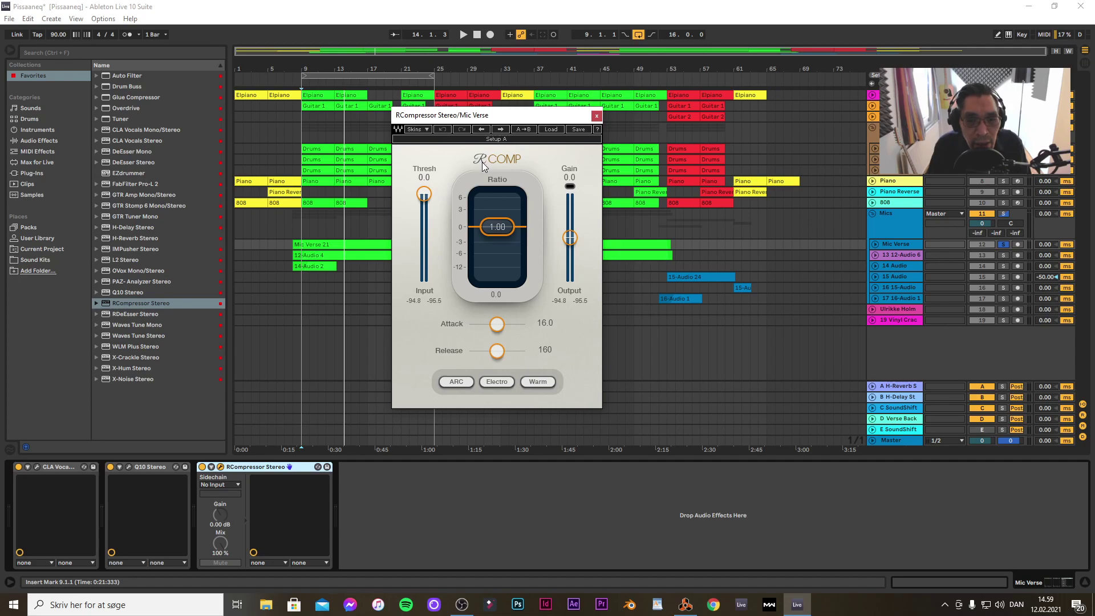
click(552, 130)
mouse_move(605, 223)
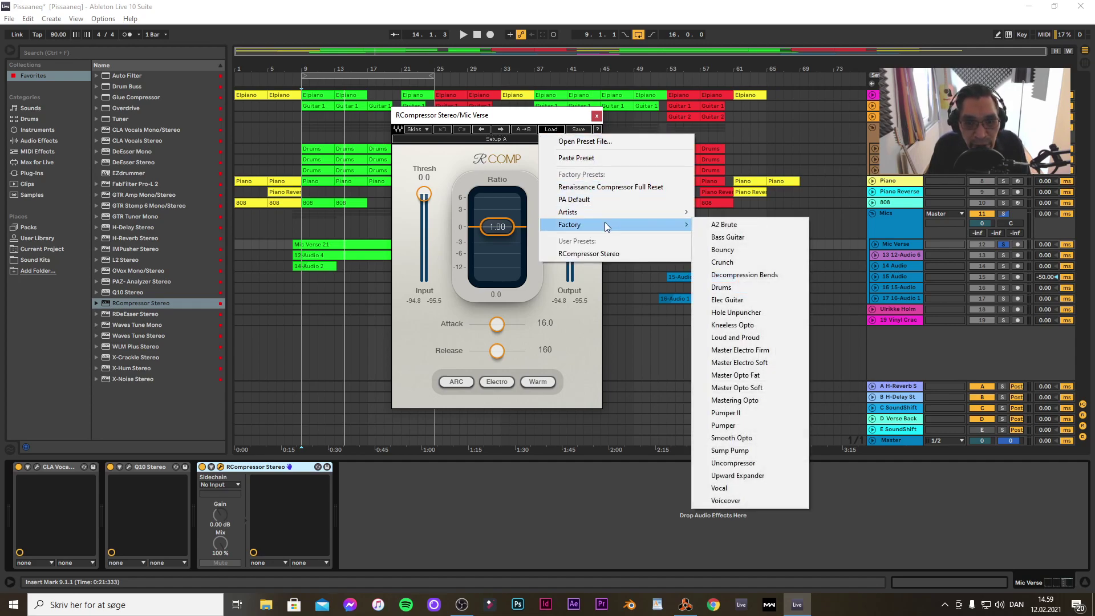
click(741, 491)
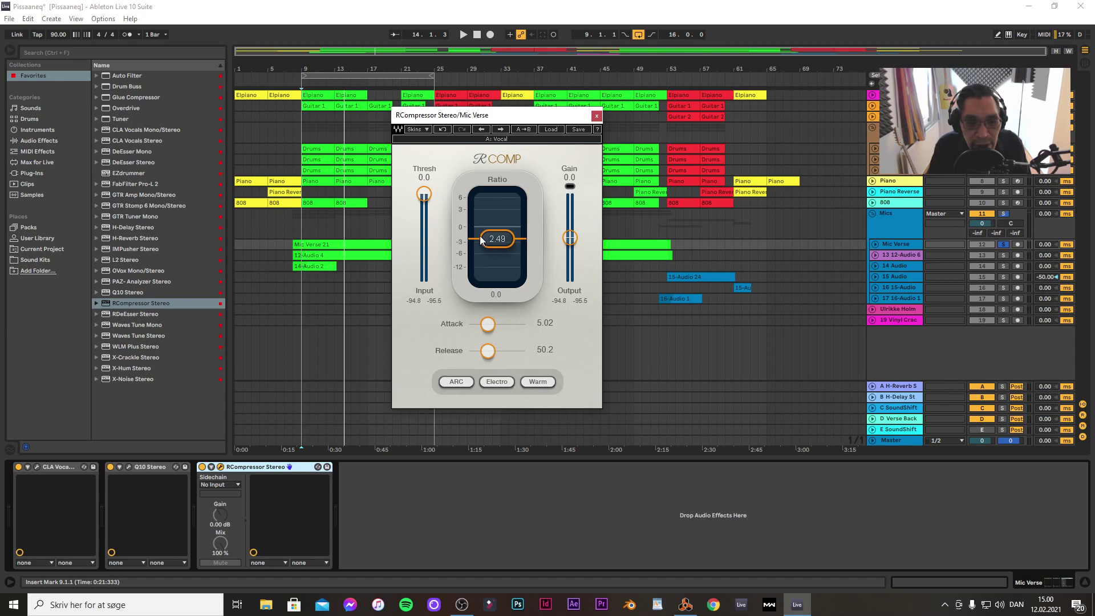
Set RCompressor's threshold to -16.2 while the verse plays, check the compression in a second playback and close the window
key(space)
drag(424, 195, 426, 221)
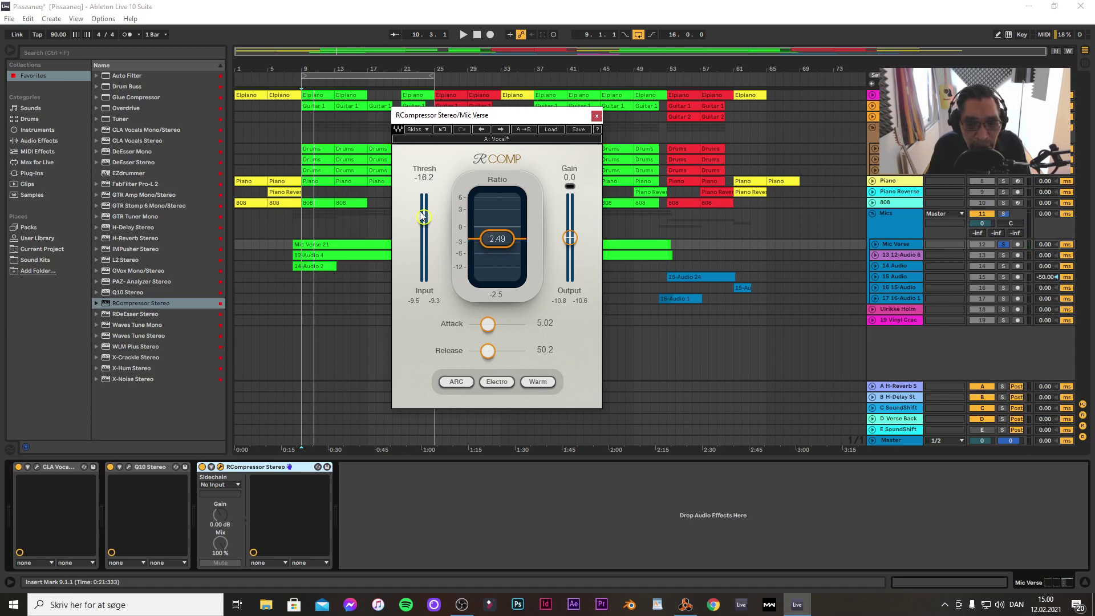
key(space)
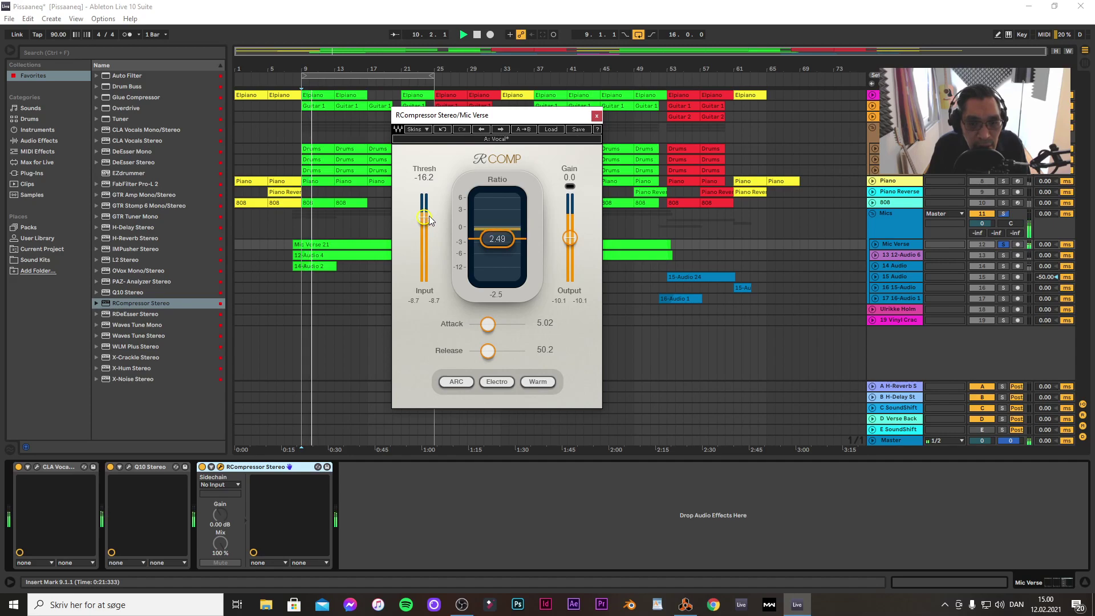
click(597, 117)
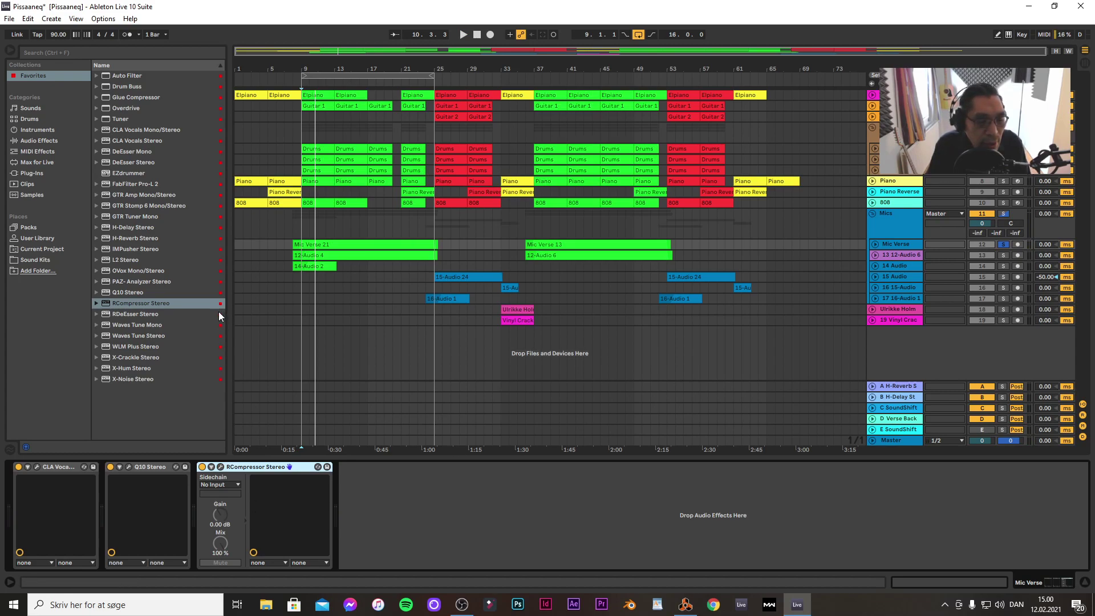
Review the vocal chain in order: CLA Vocals' Wide pitch setting, Q10 Stereo's four cuts and RCompressor's settings
click(57, 467)
click(152, 465)
click(59, 464)
click(258, 464)
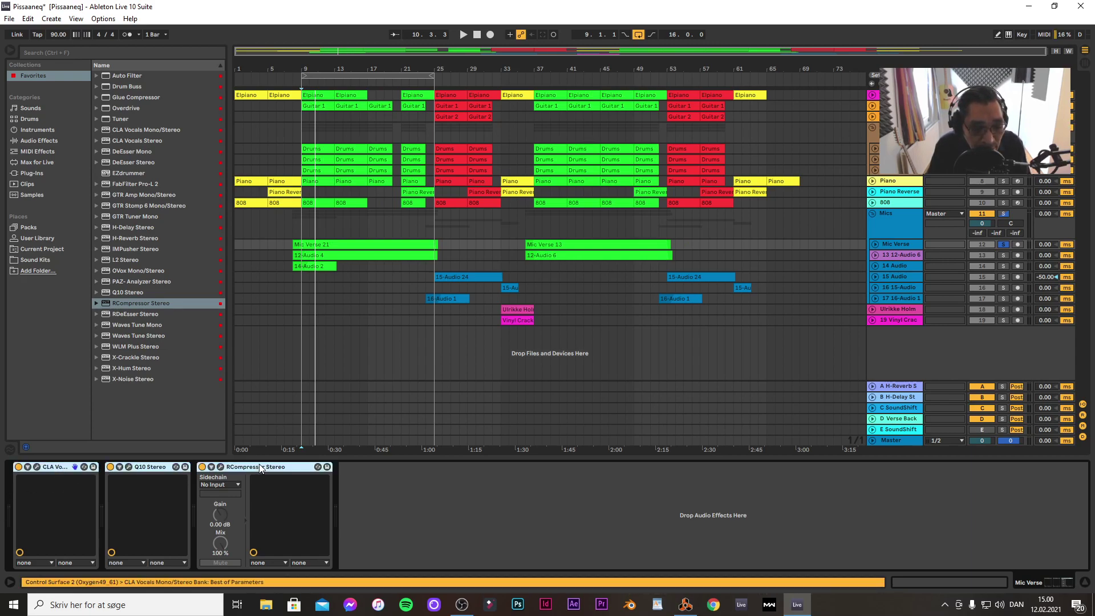
click(37, 467)
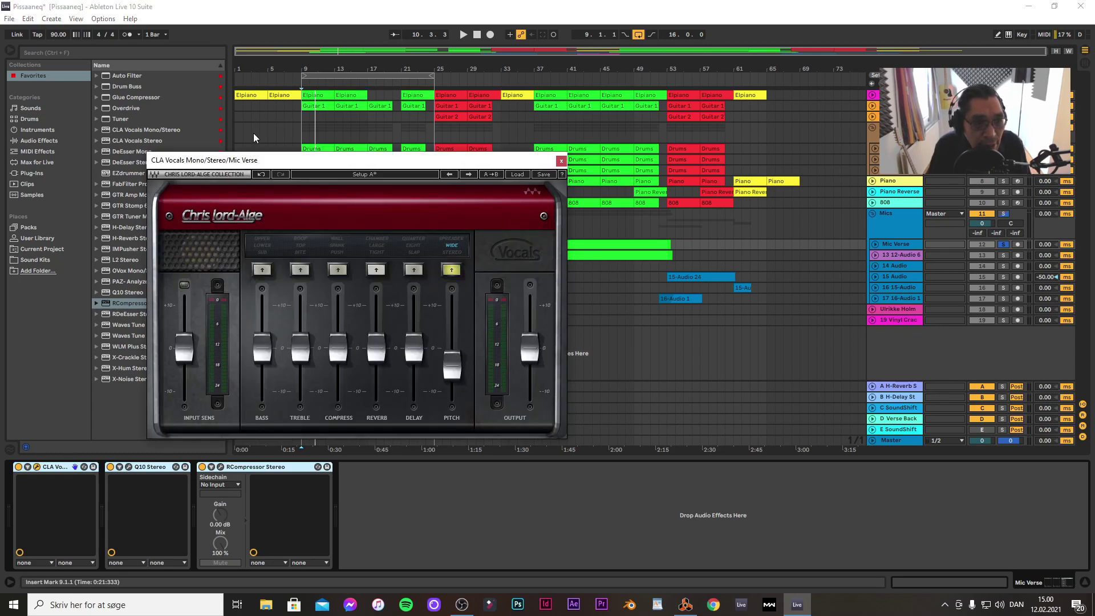
click(452, 246)
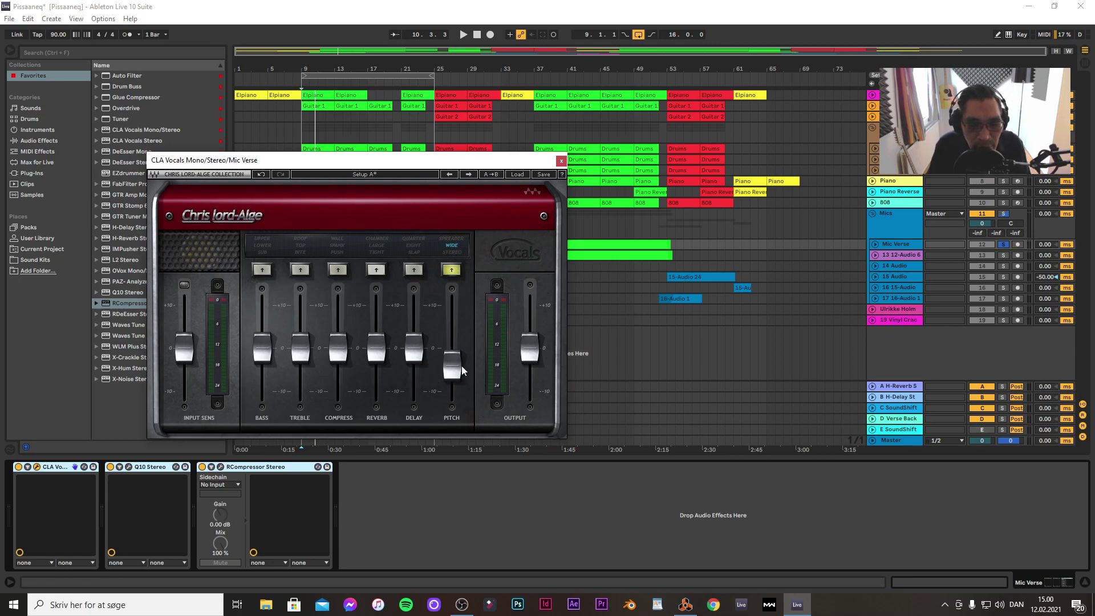
click(37, 467)
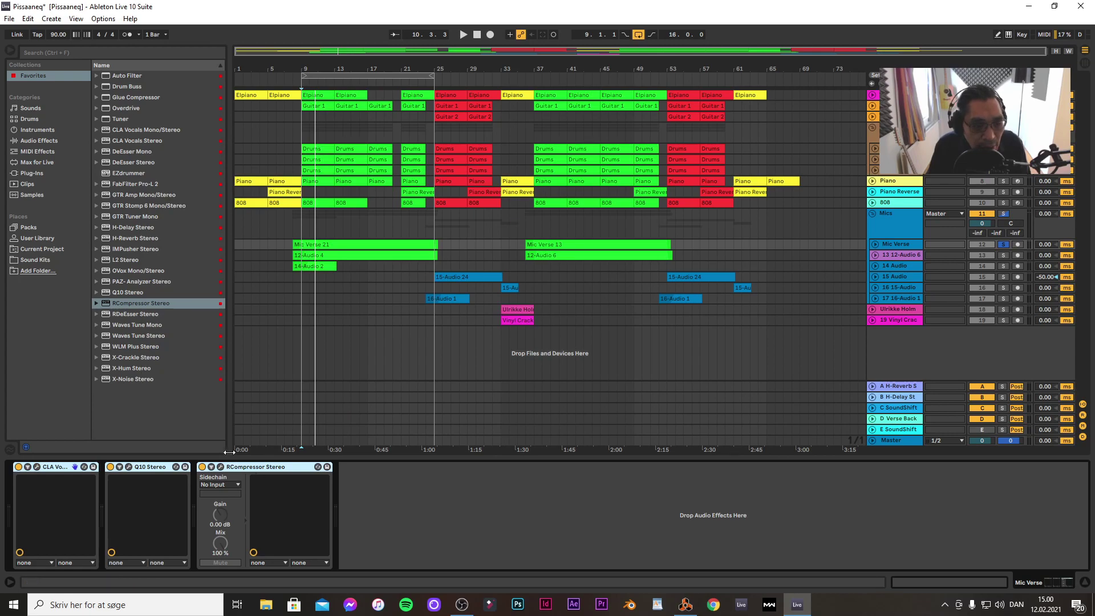
click(129, 466)
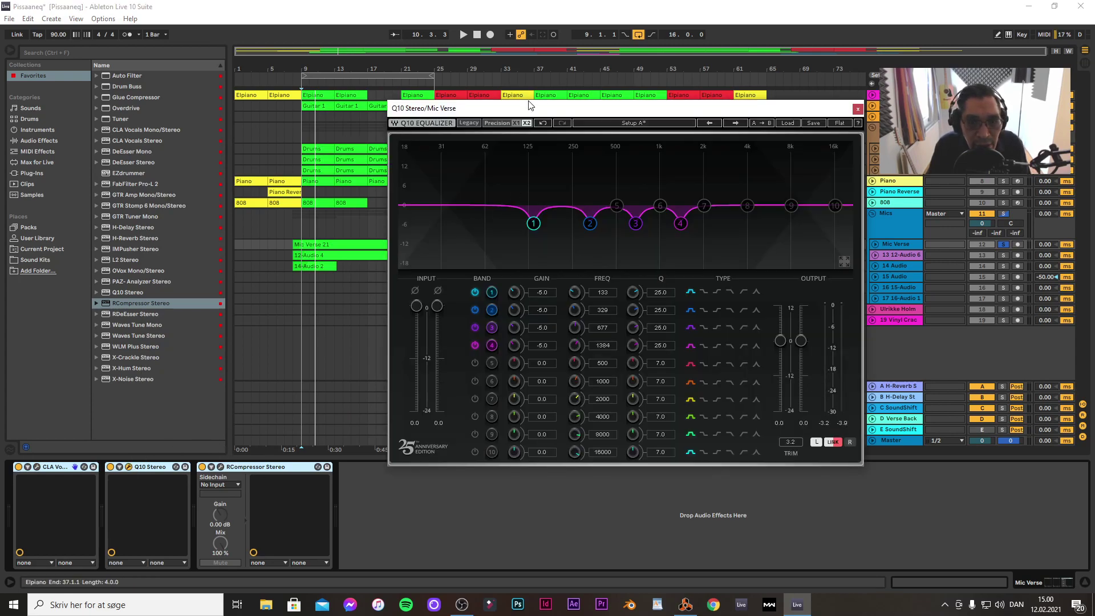
drag(526, 112, 473, 111)
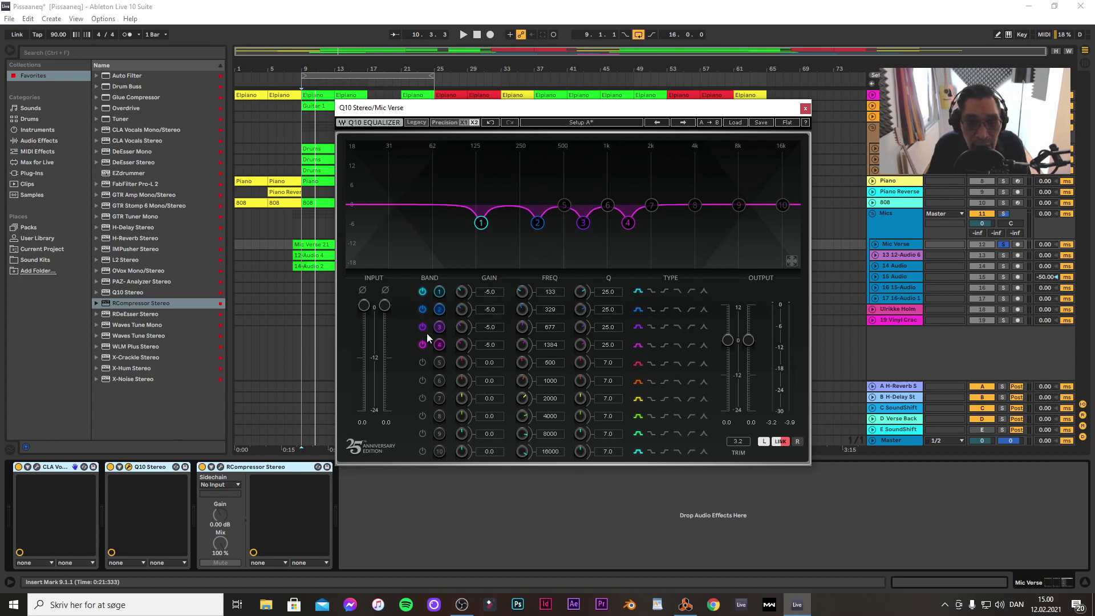
click(804, 109)
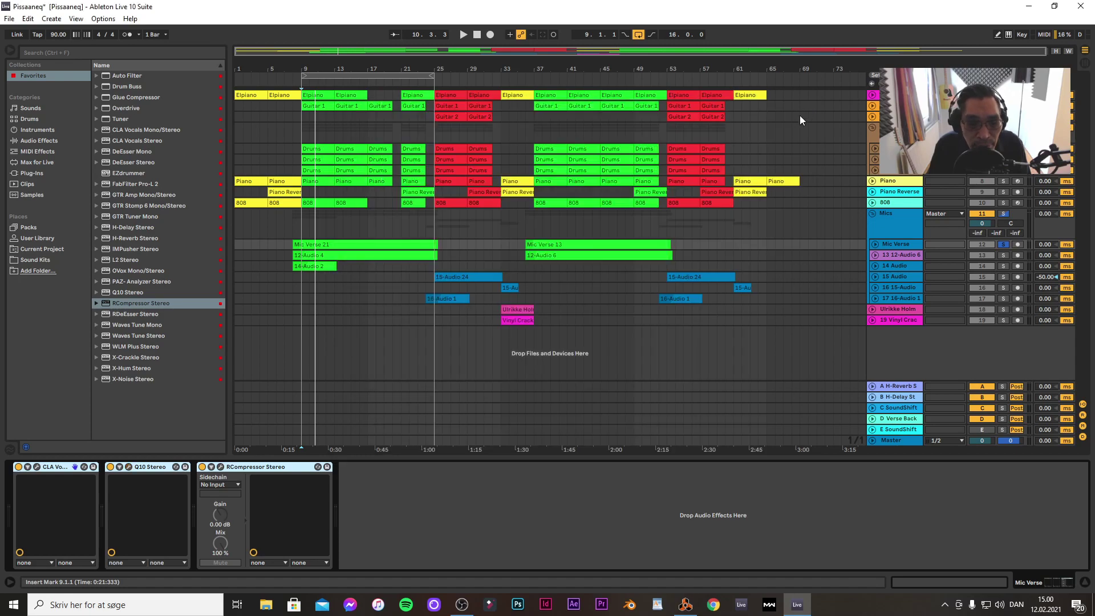
click(221, 467)
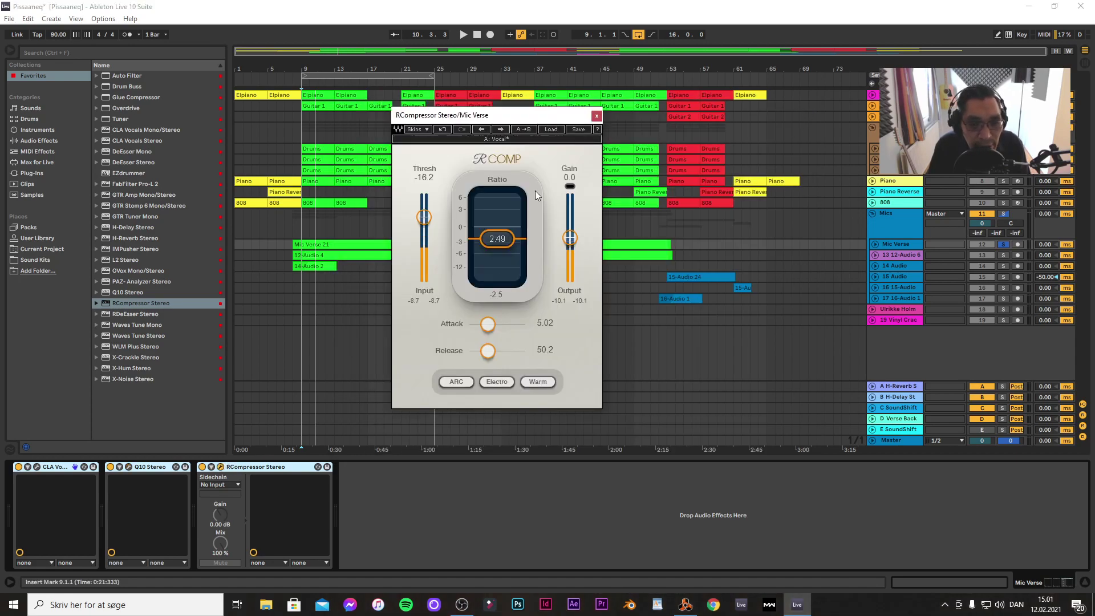
click(596, 116)
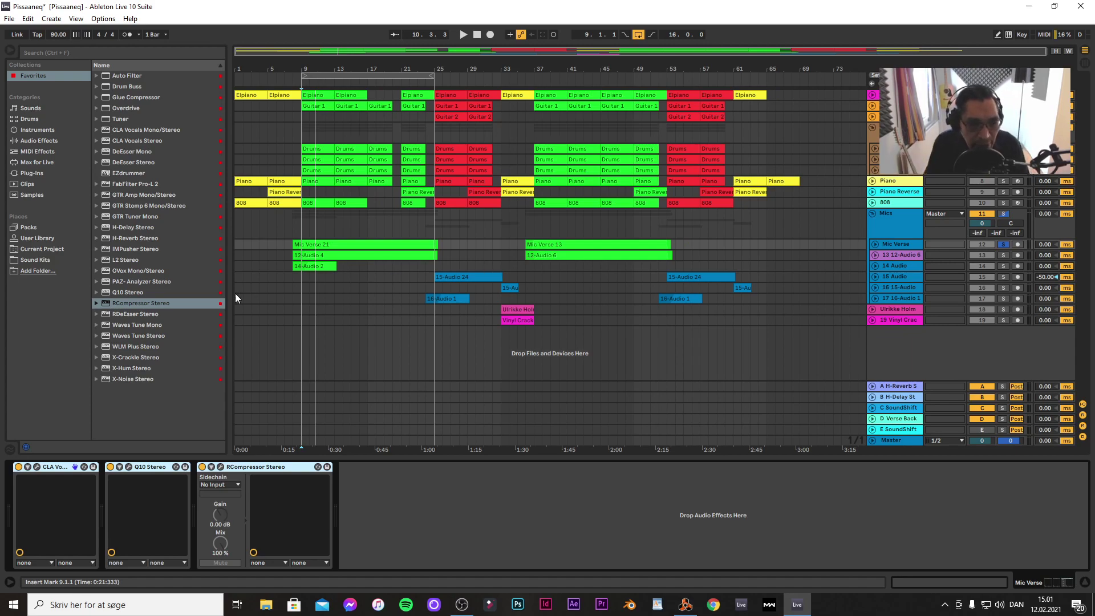
Add RDeEsser Stereo after RCompressor and PAZ-Analyzer Stereo at the end of the Mic Verse chain
drag(132, 313, 450, 514)
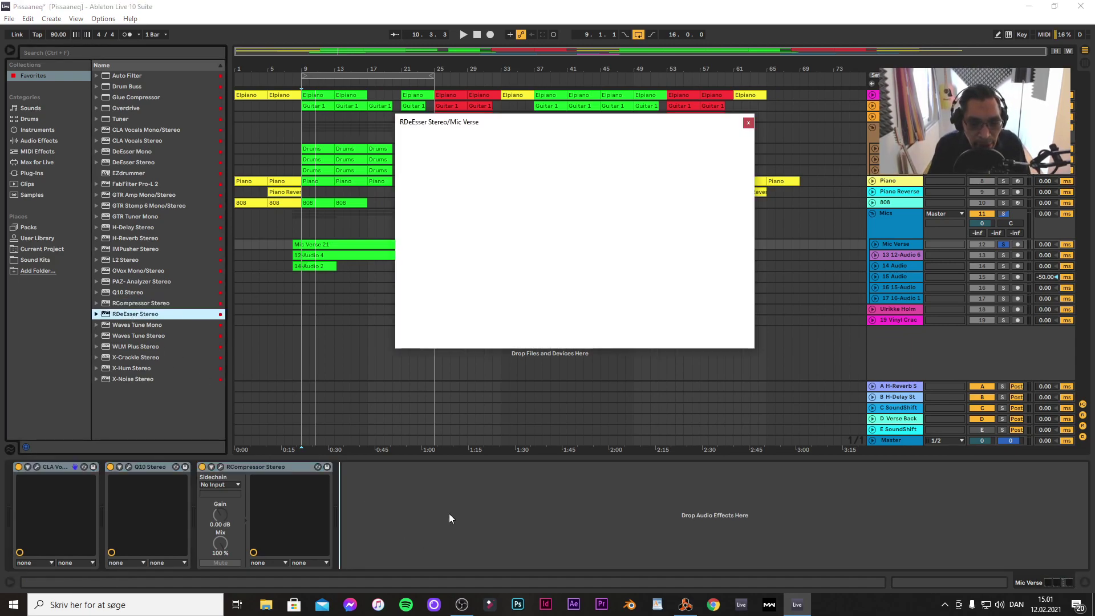
drag(579, 125, 539, 131)
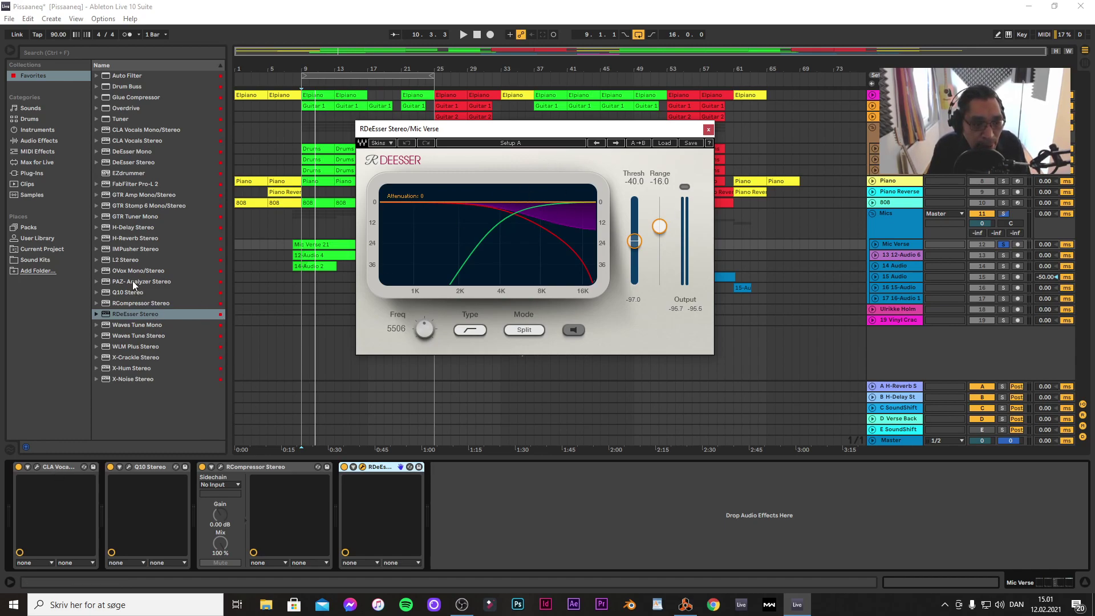
drag(133, 280, 555, 494)
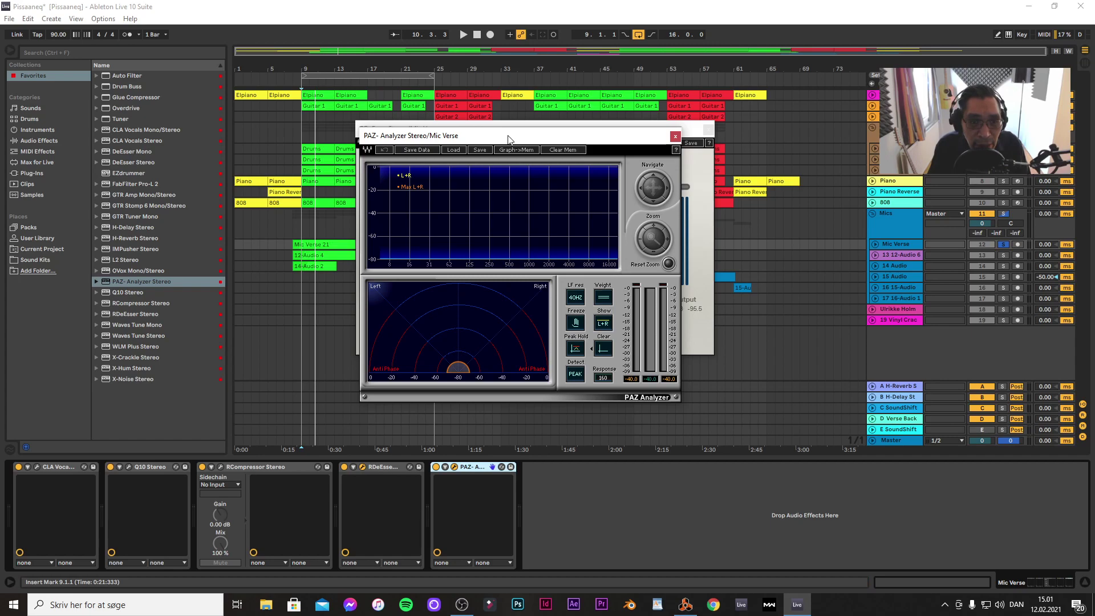
drag(511, 143, 504, 191)
Play the verse to examine the vocal's frequency spectrum in PAZ-Analyzer, and close the analyzer and RDeEsser windows
key(space)
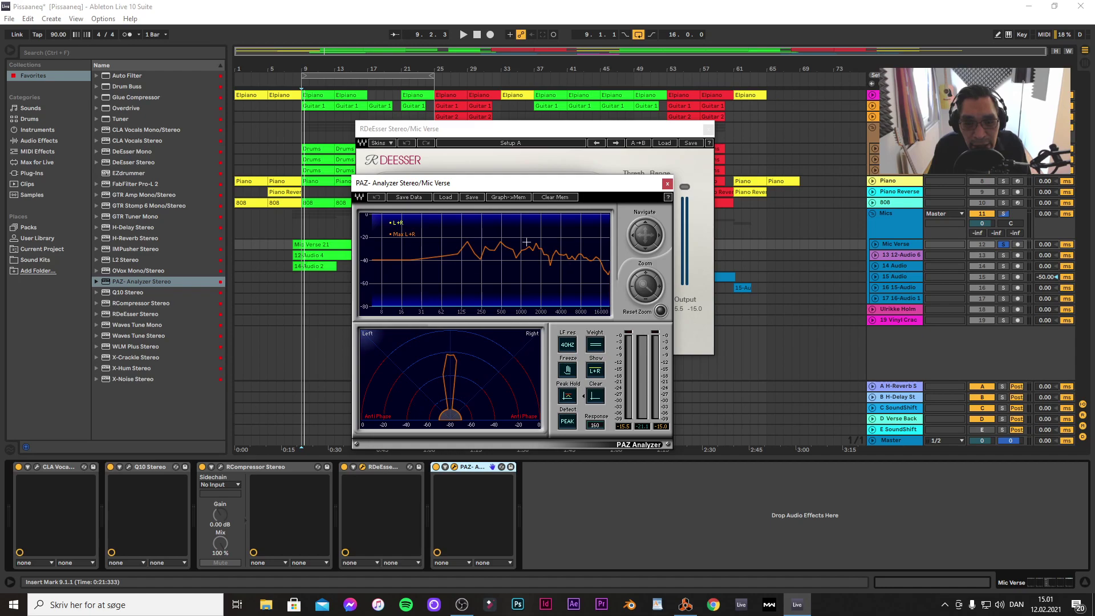
key(space)
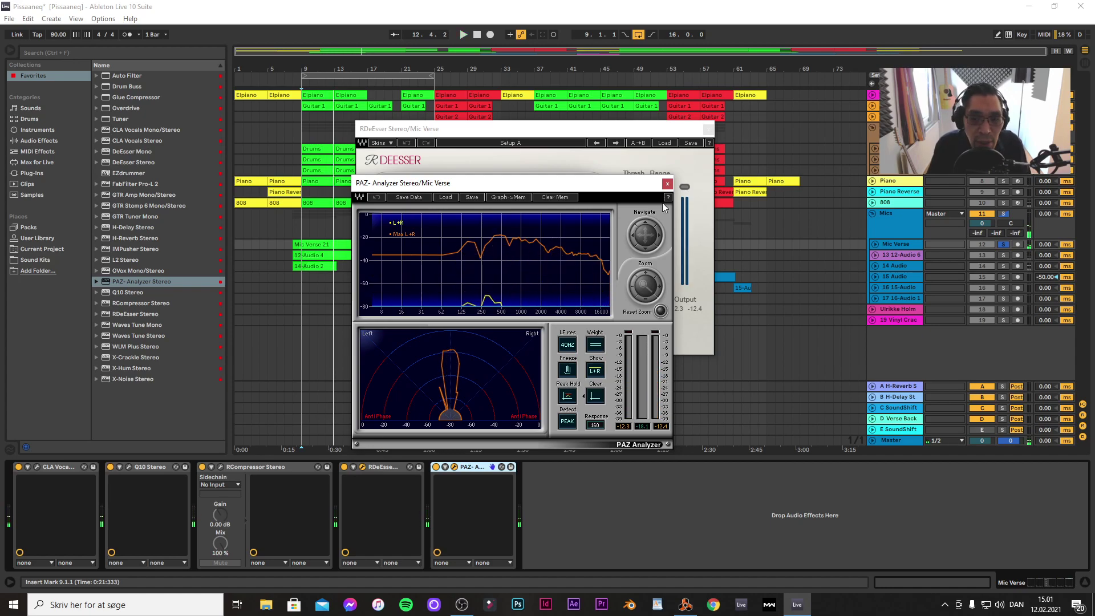
click(668, 184)
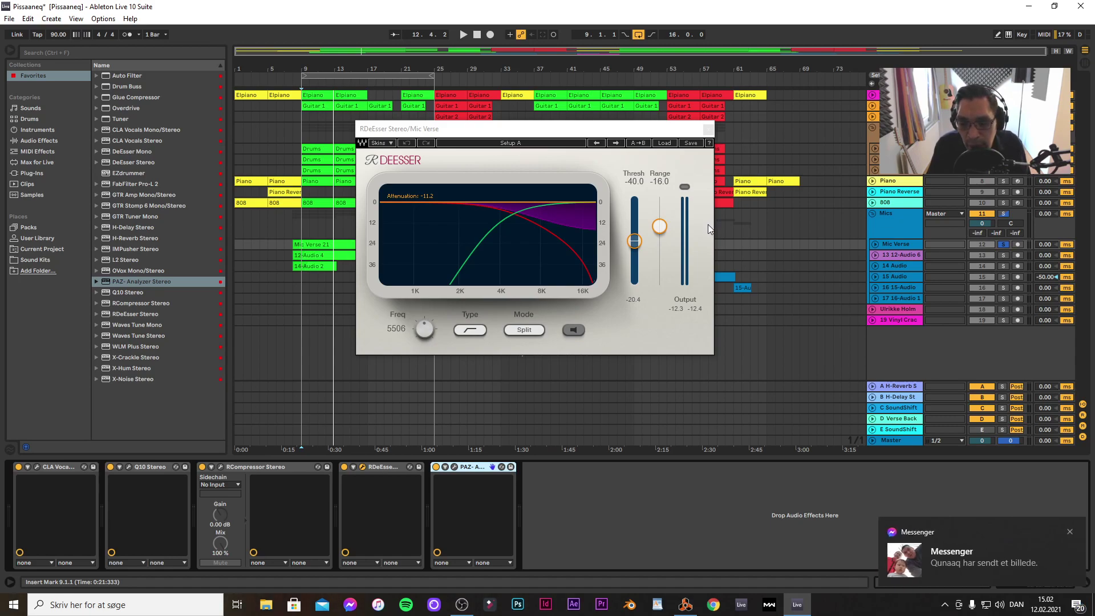
click(709, 132)
Select the Master track and turn off the solo on the Mic Verse track
click(894, 438)
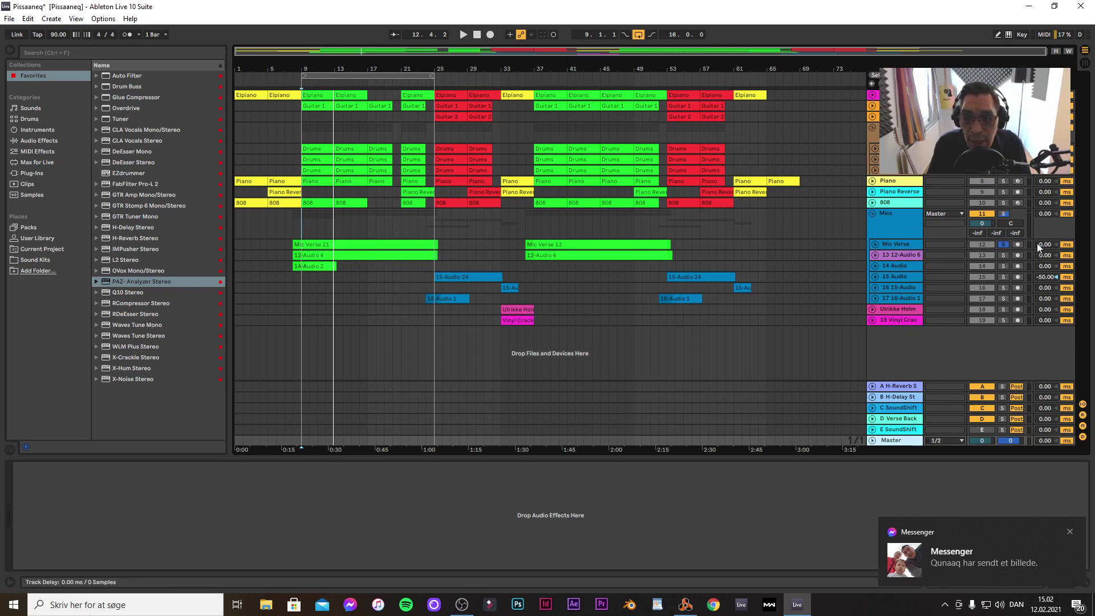
click(1002, 245)
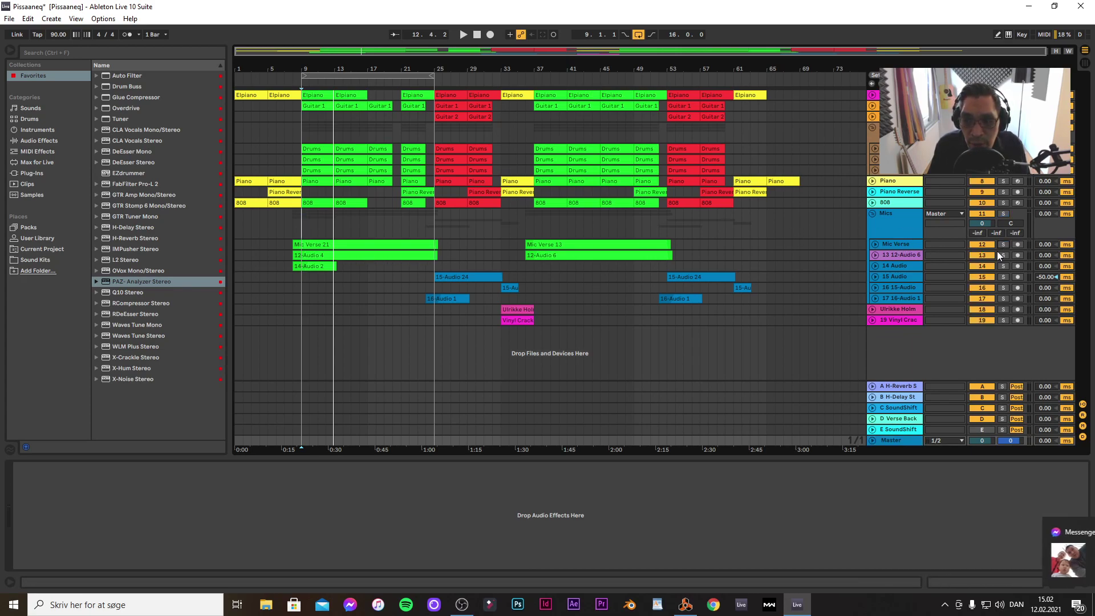
Stop playback and inspect the routing and device chains of the Mics group and the vocal tracks inside it
key(space)
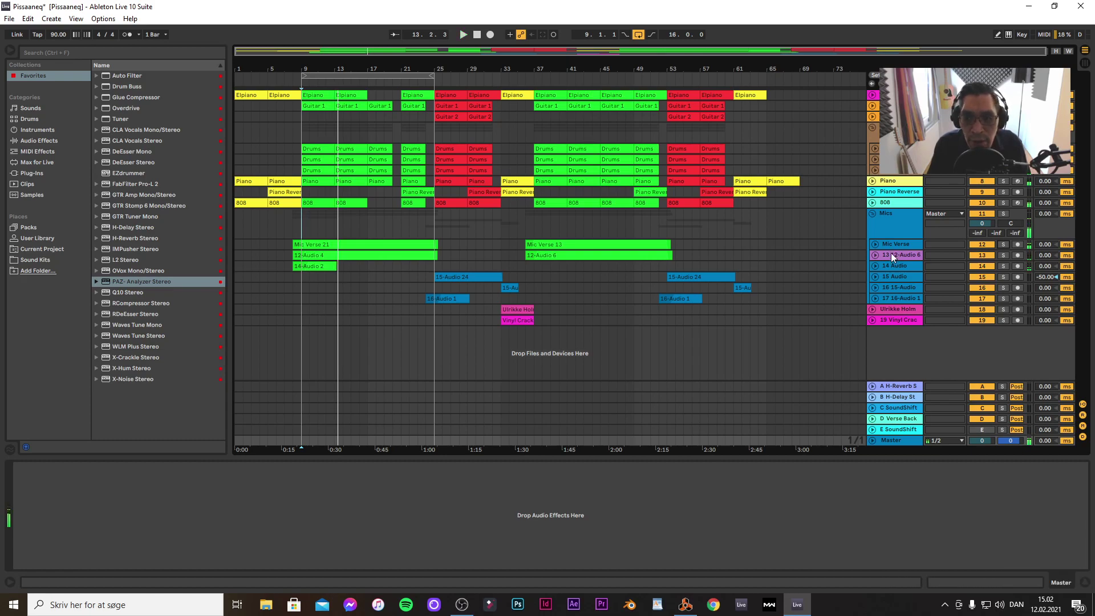
click(896, 244)
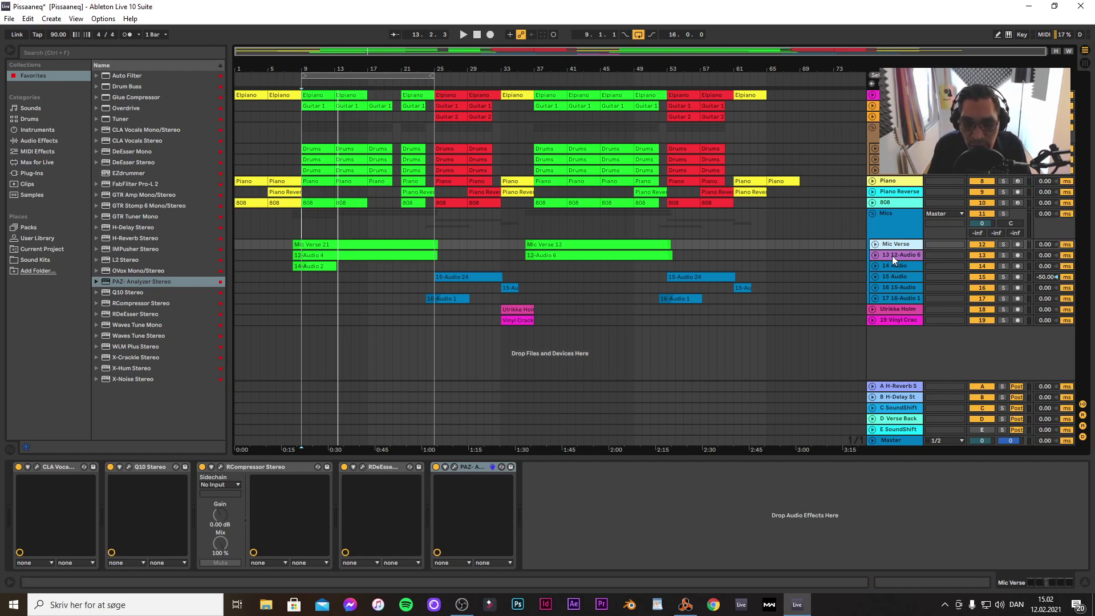
click(893, 219)
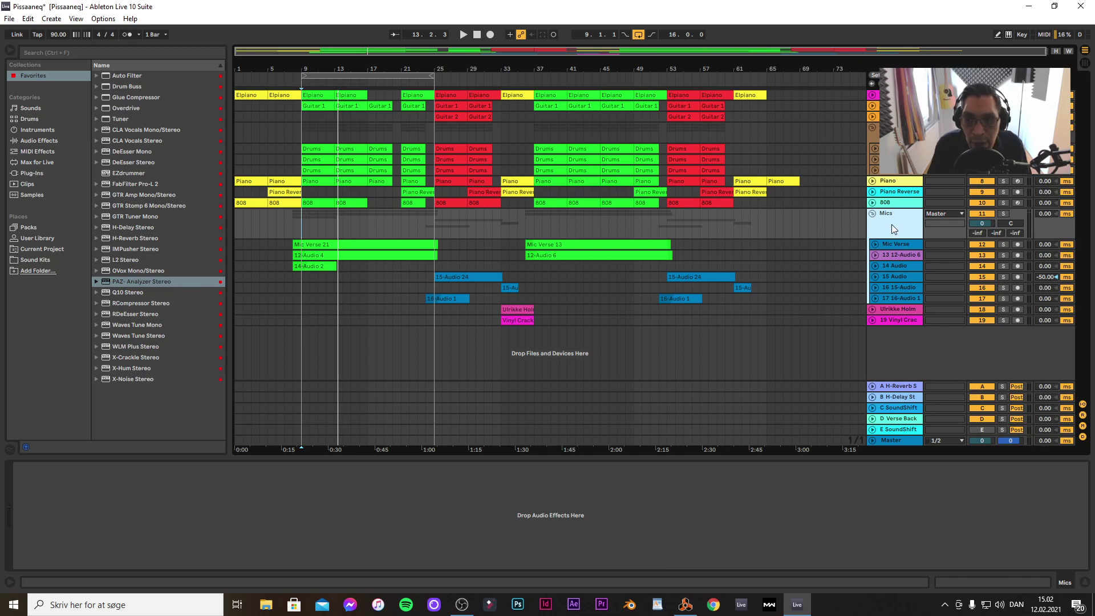
click(893, 244)
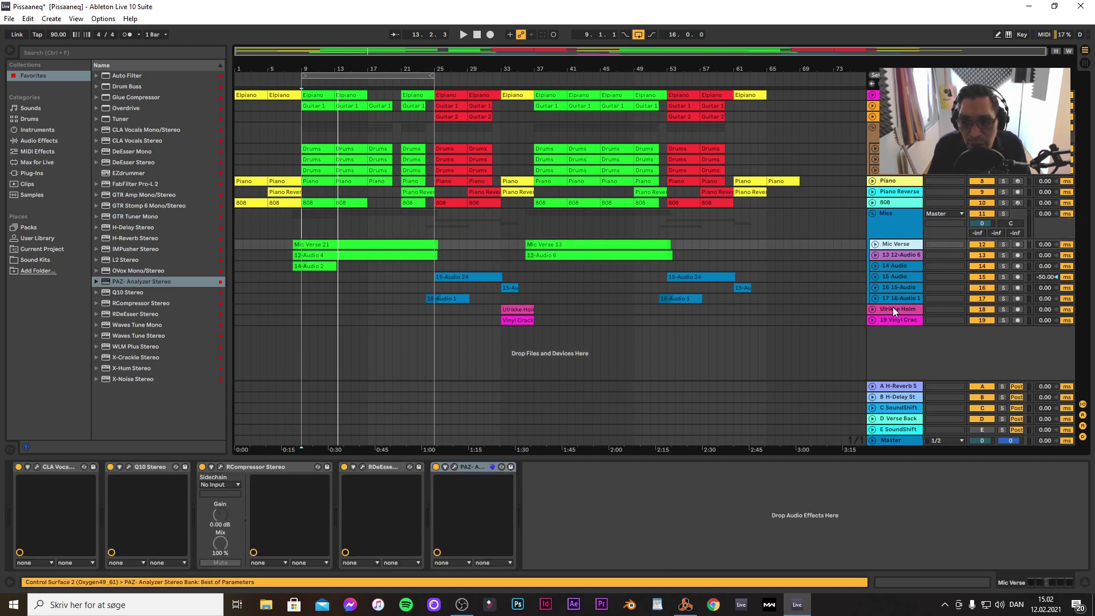
shift+click(894, 300)
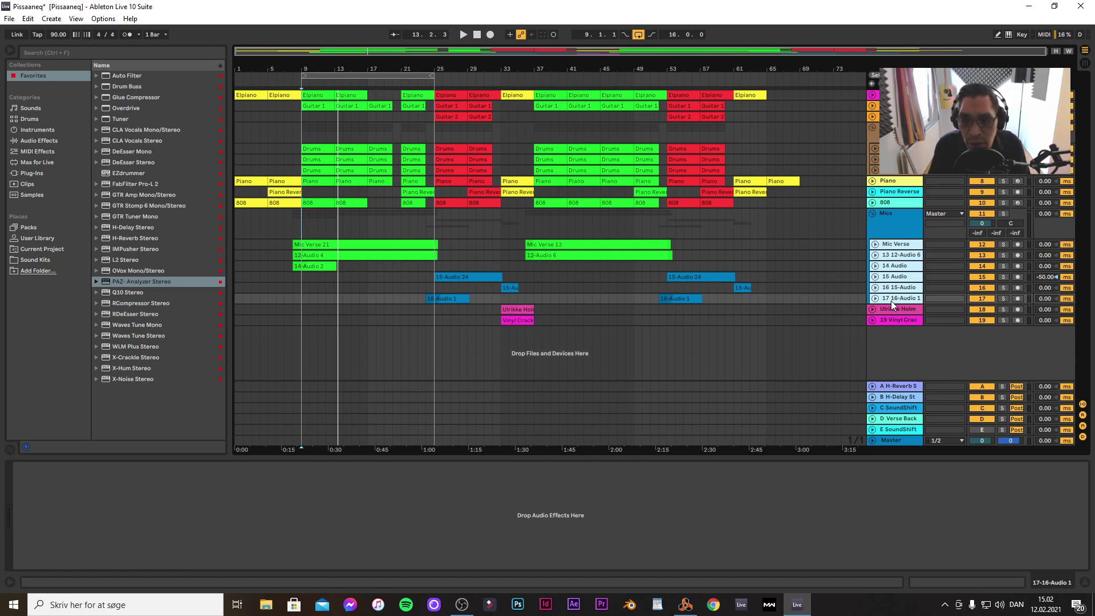
click(886, 212)
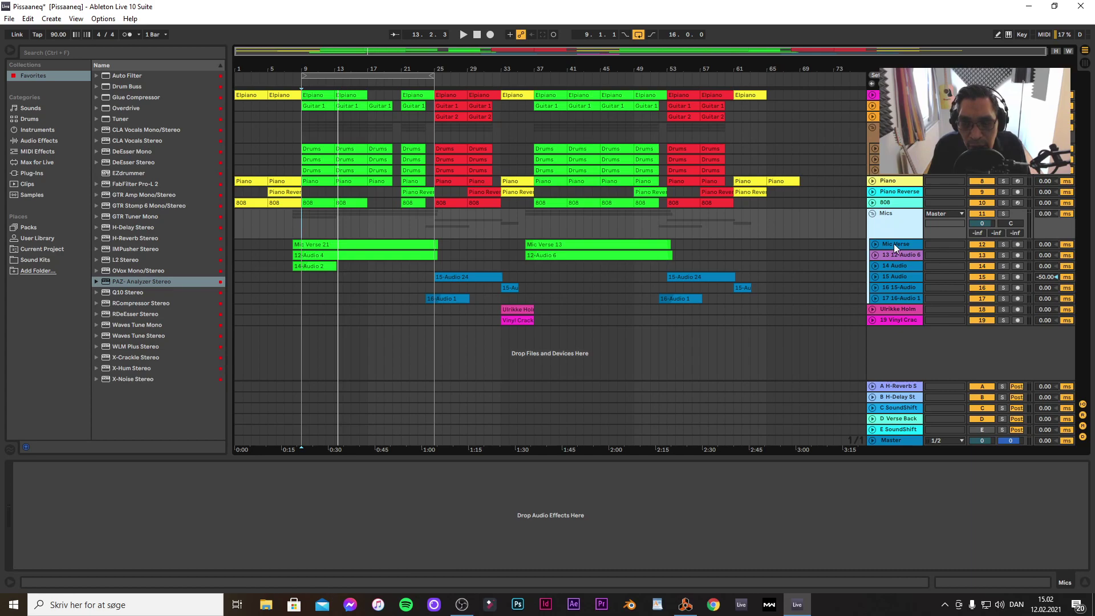
click(894, 244)
click(892, 214)
click(891, 244)
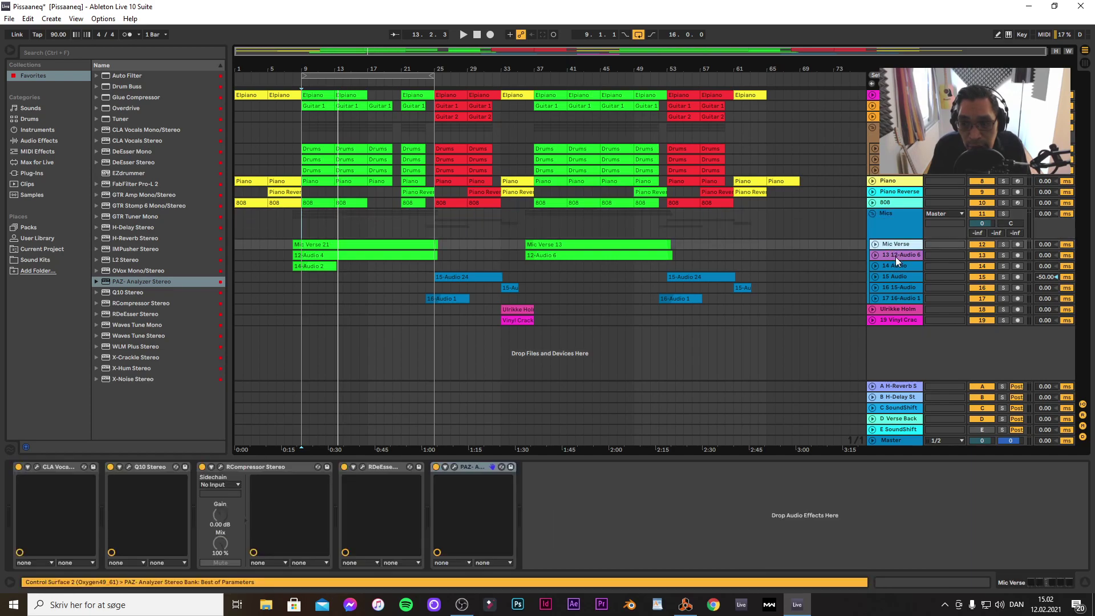
click(887, 213)
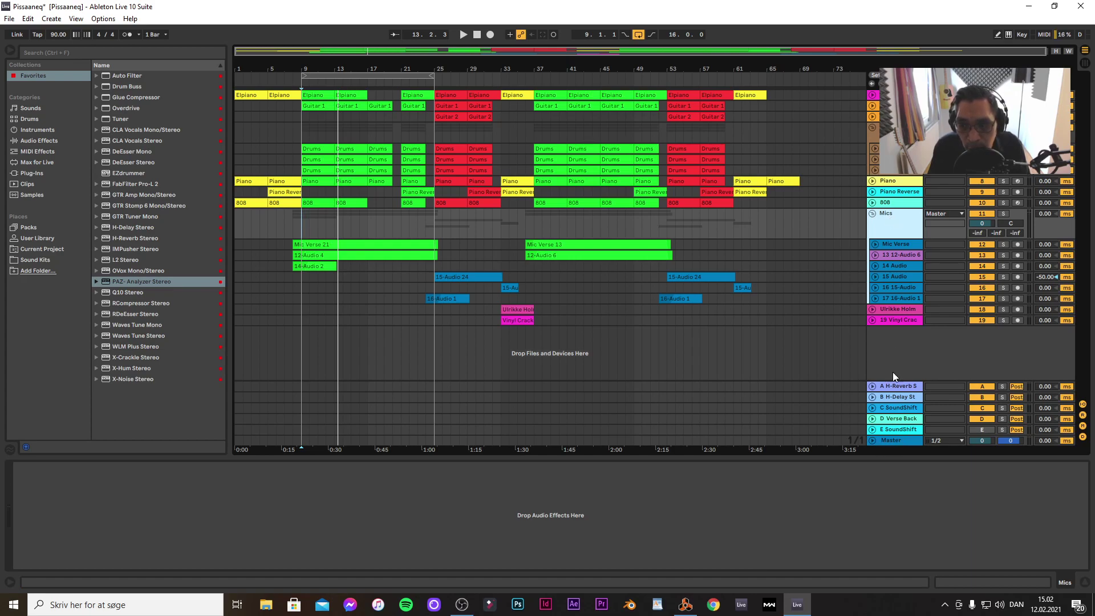
Add L2 Stereo to the Mics group track and lower its threshold to -5.3 while playing the verse
drag(884, 213, 884, 221)
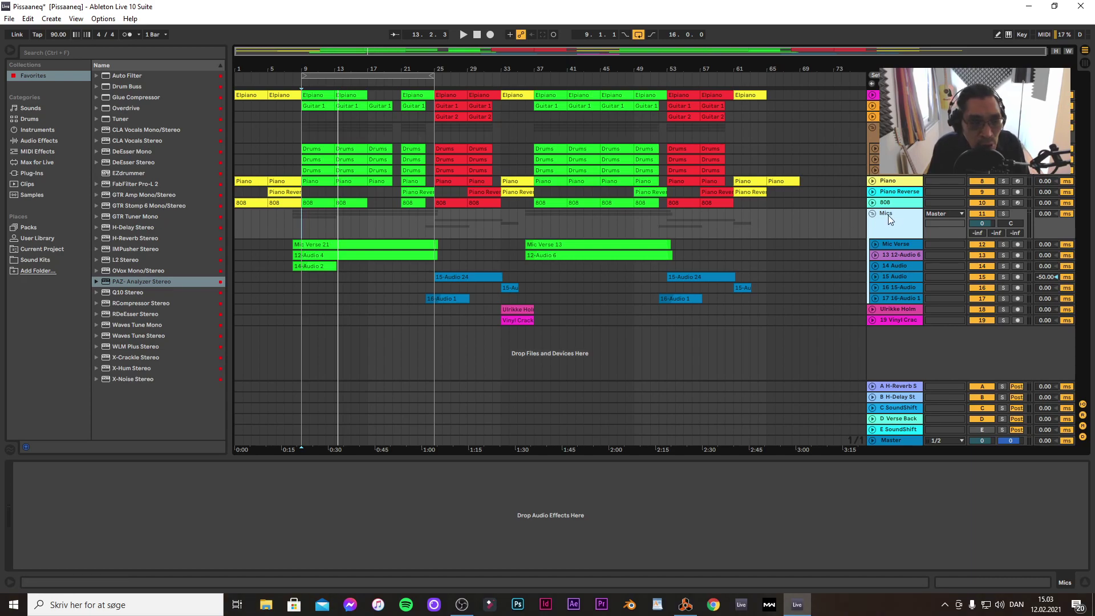
drag(120, 262, 173, 501)
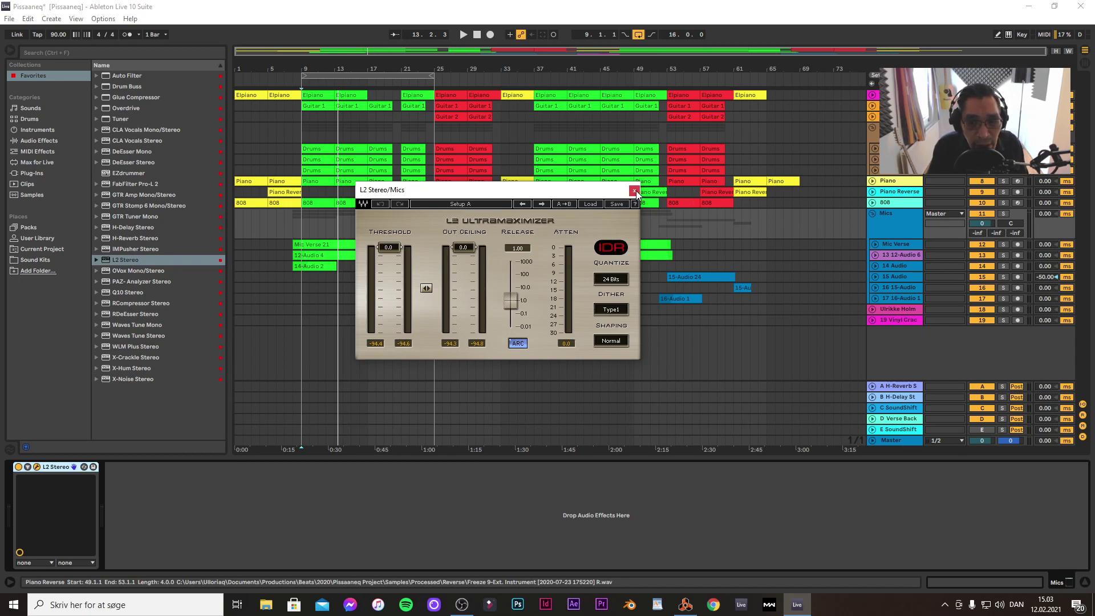
drag(527, 195, 670, 201)
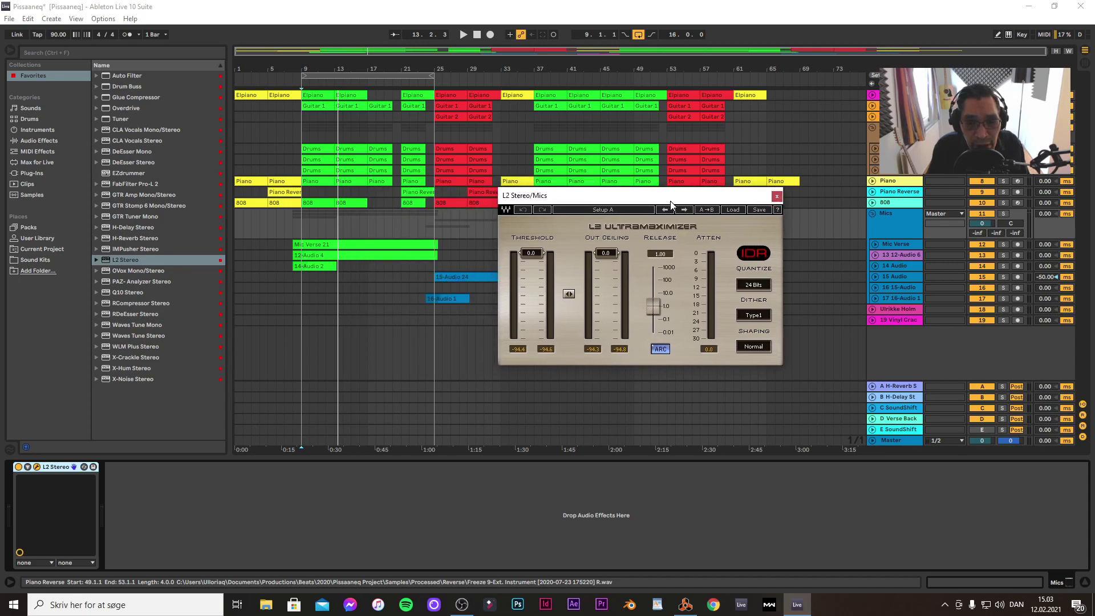
mouse_move(531, 252)
mouse_down()
mouse_move(531, 311)
mouse_move(531, 253)
mouse_up()
mouse_move(606, 253)
mouse_down()
mouse_move(606, 291)
mouse_move(606, 252)
mouse_up()
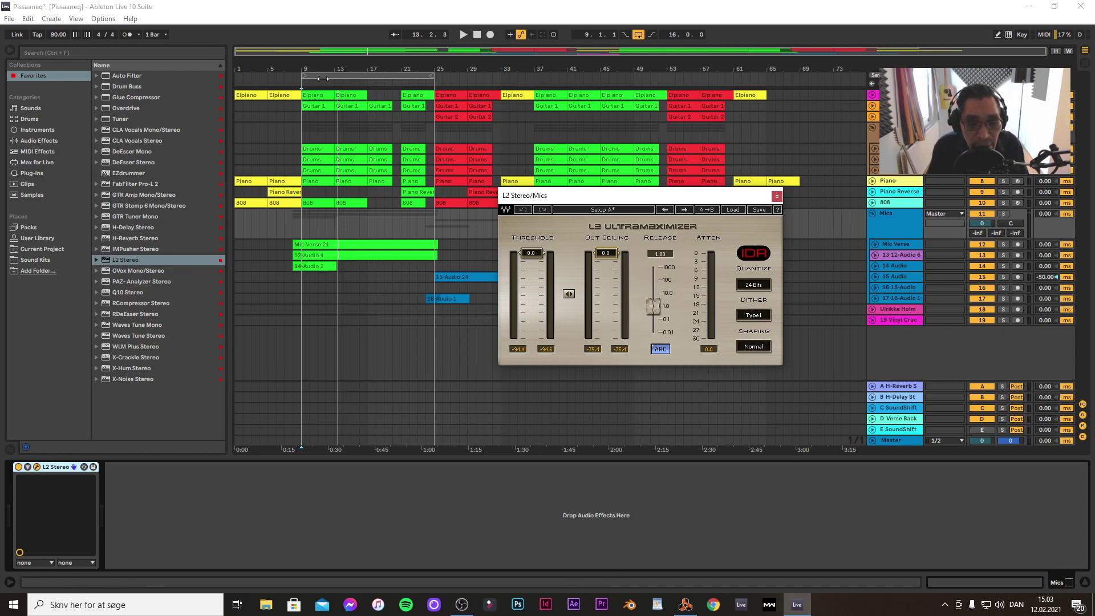
key(space)
drag(518, 259, 519, 274)
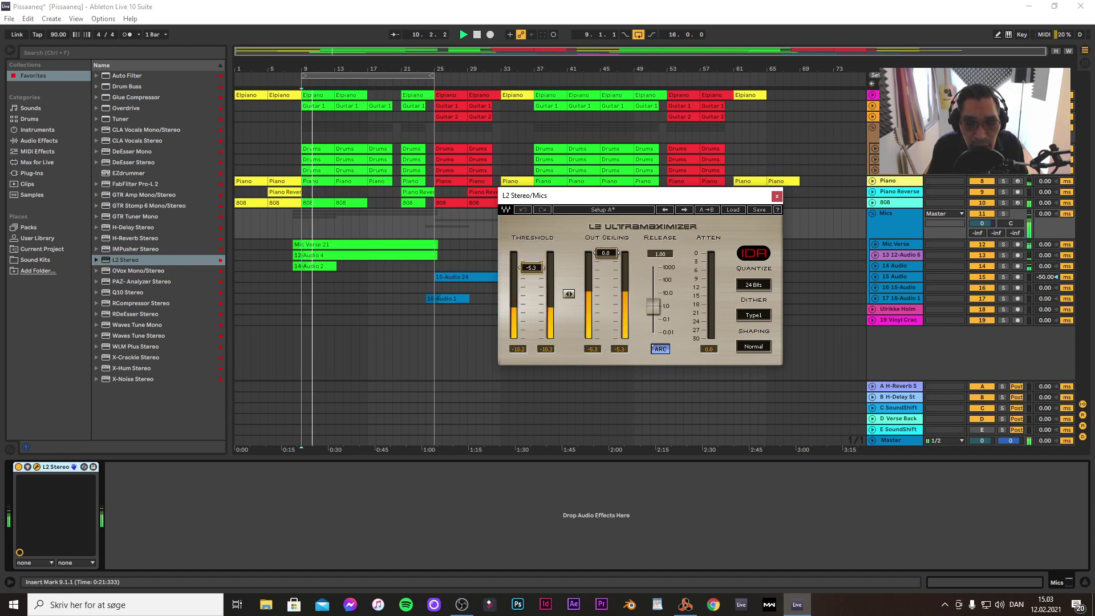
Deactivate vocal tracks 13 to 17 in the Mics group, leaving only Mic Verse active
click(897, 255)
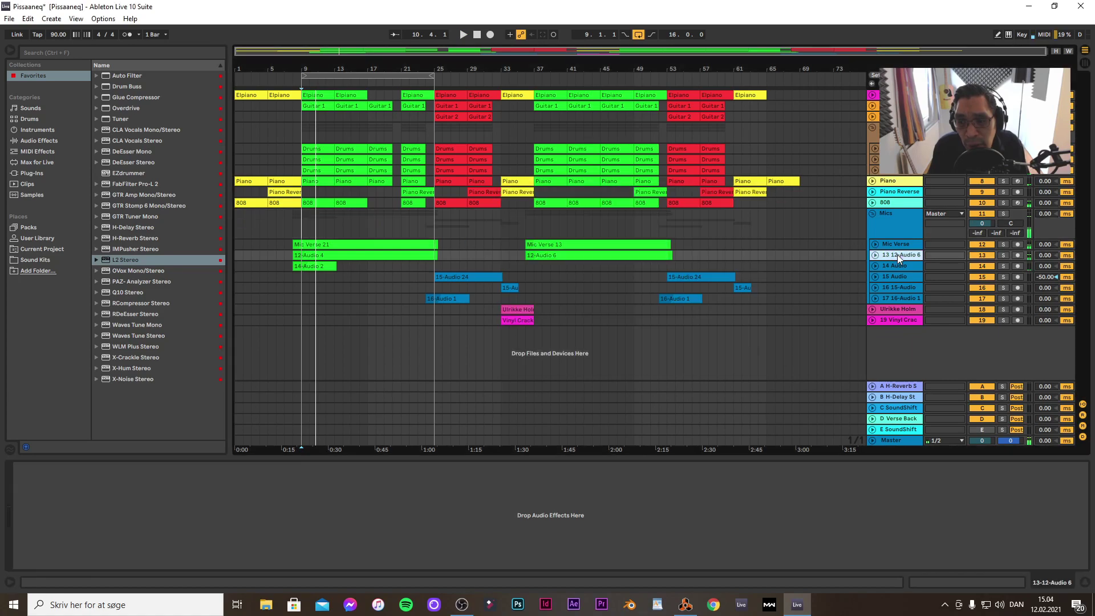
click(982, 255)
click(982, 266)
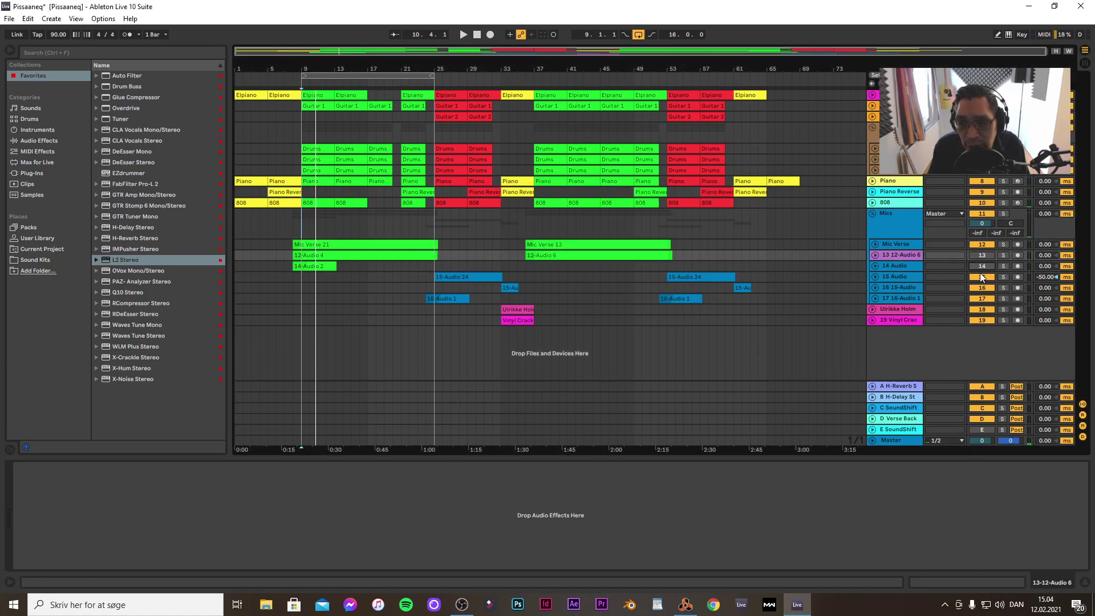
click(981, 278)
click(981, 299)
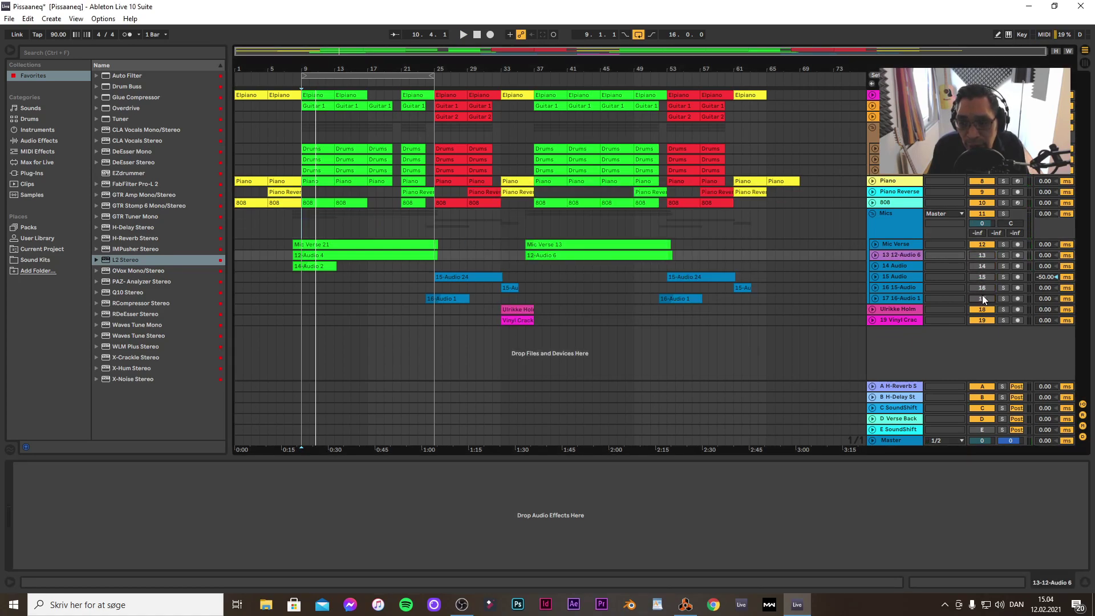
Play the verse, try an L2 threshold of -8.0 on the Mics group, and settle on -6.0
click(912, 245)
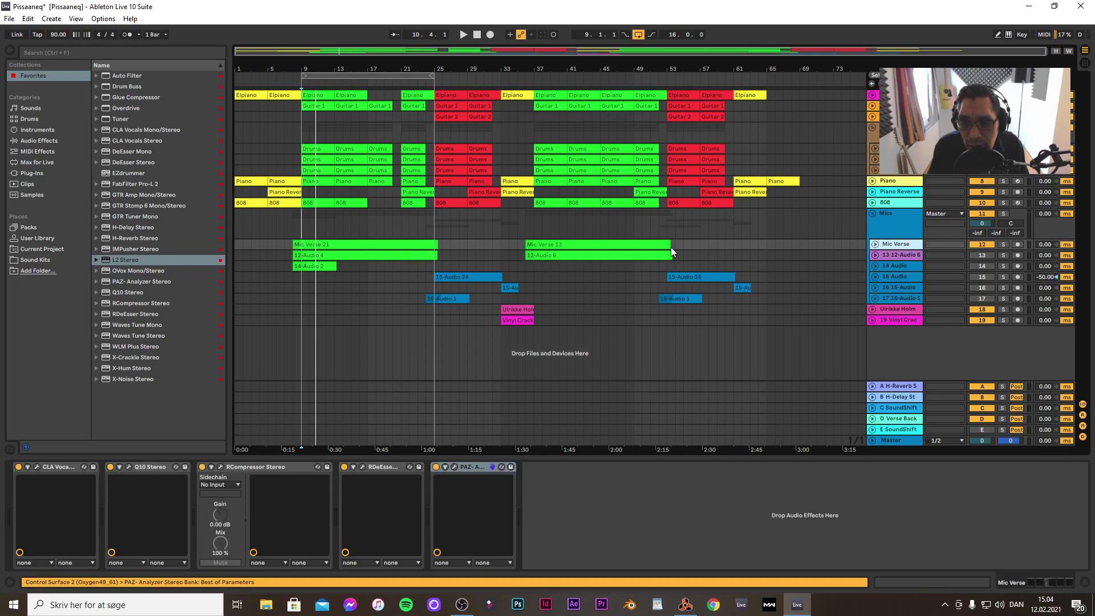
key(space)
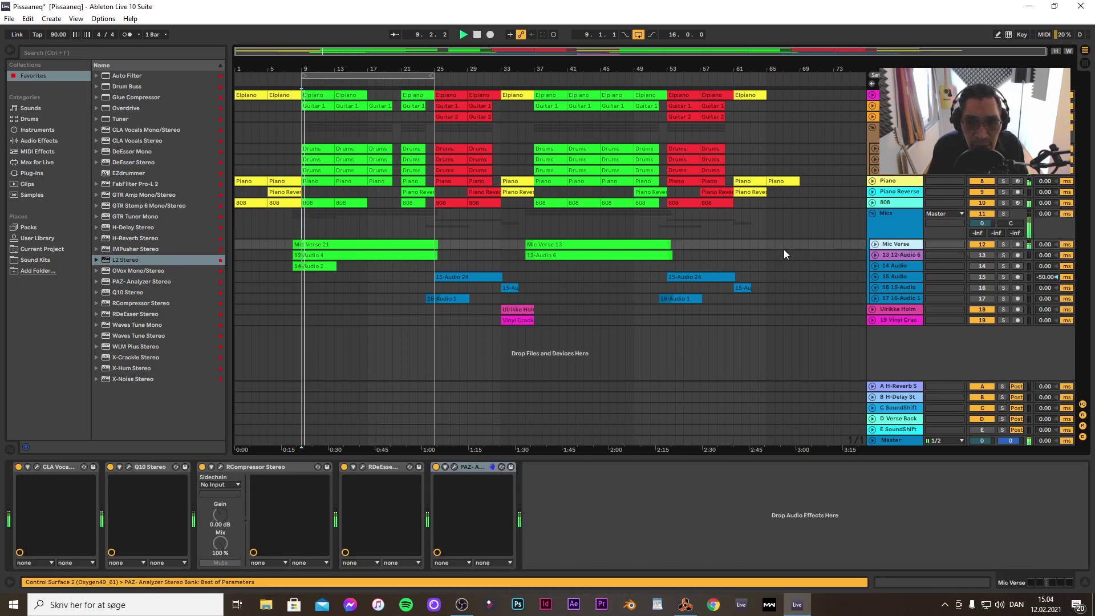
click(884, 218)
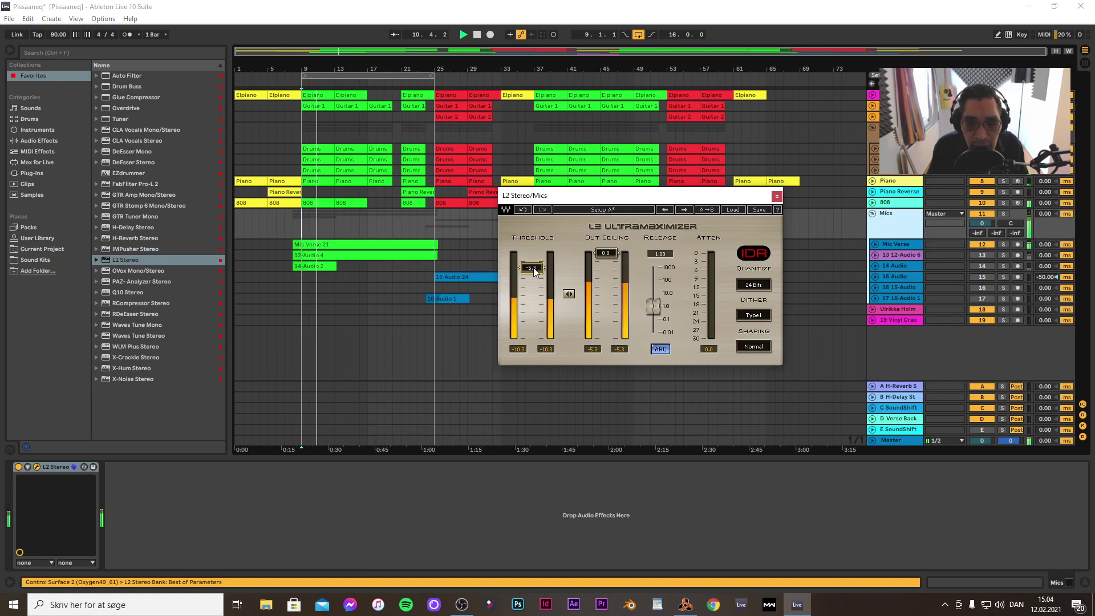
drag(533, 268, 536, 271)
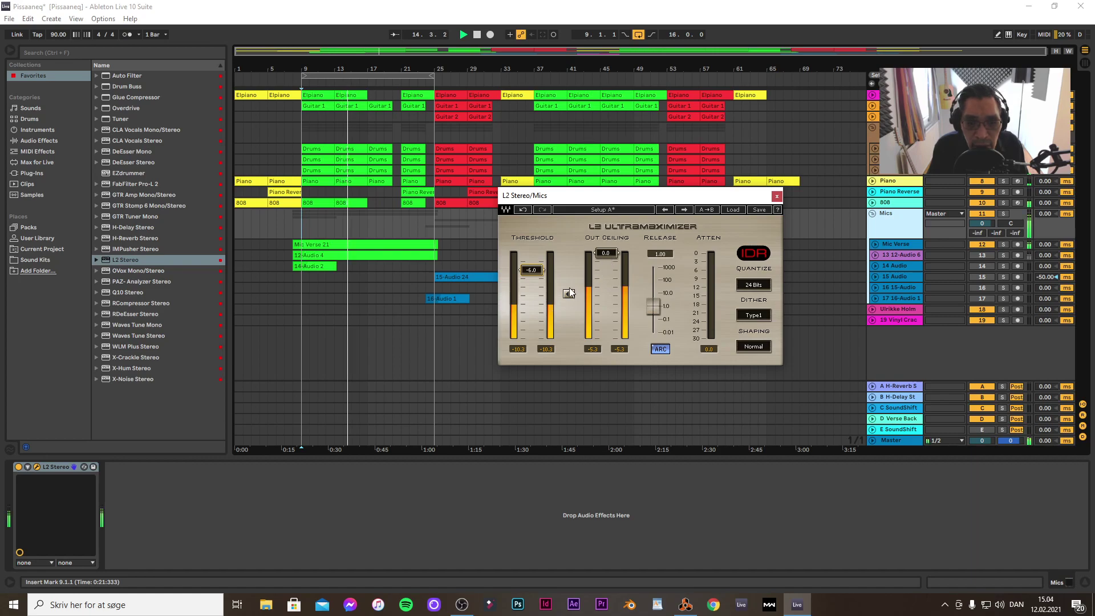
drag(536, 271, 536, 277)
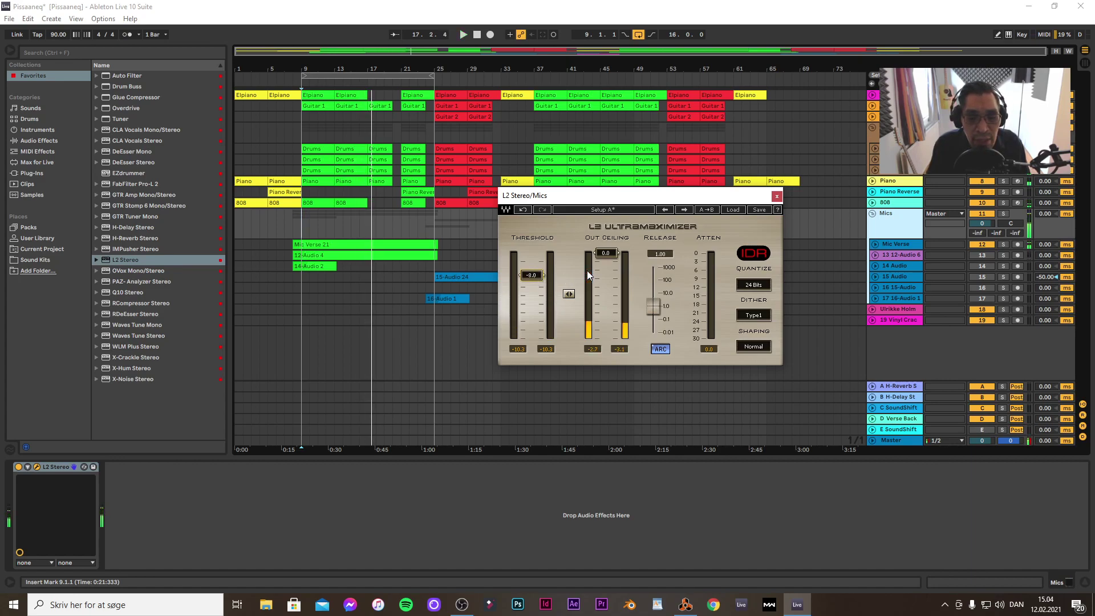
key(space)
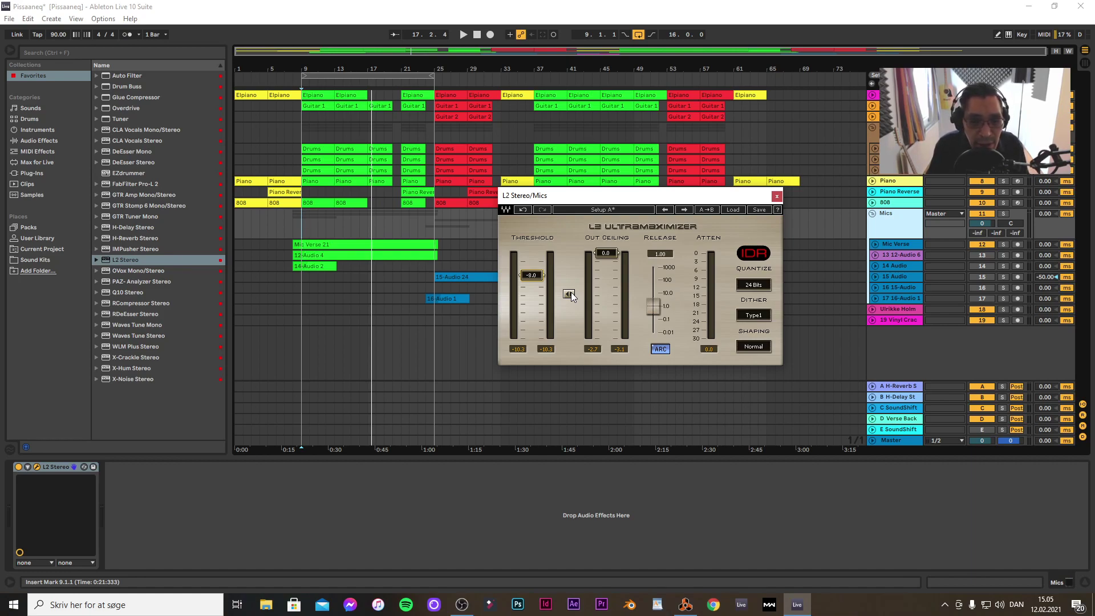
key(space)
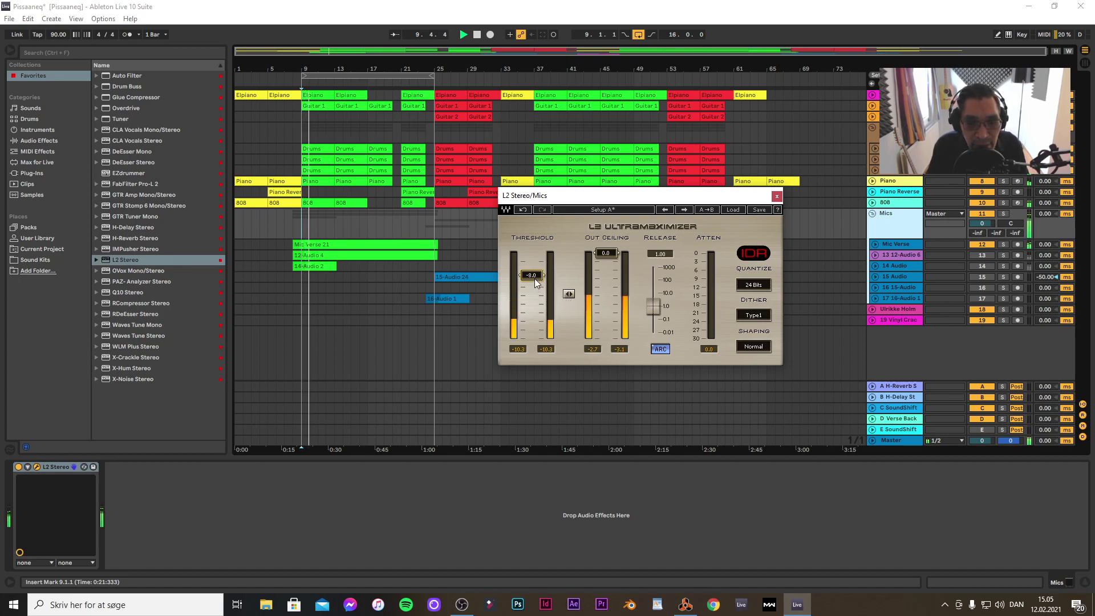
drag(546, 282, 546, 278)
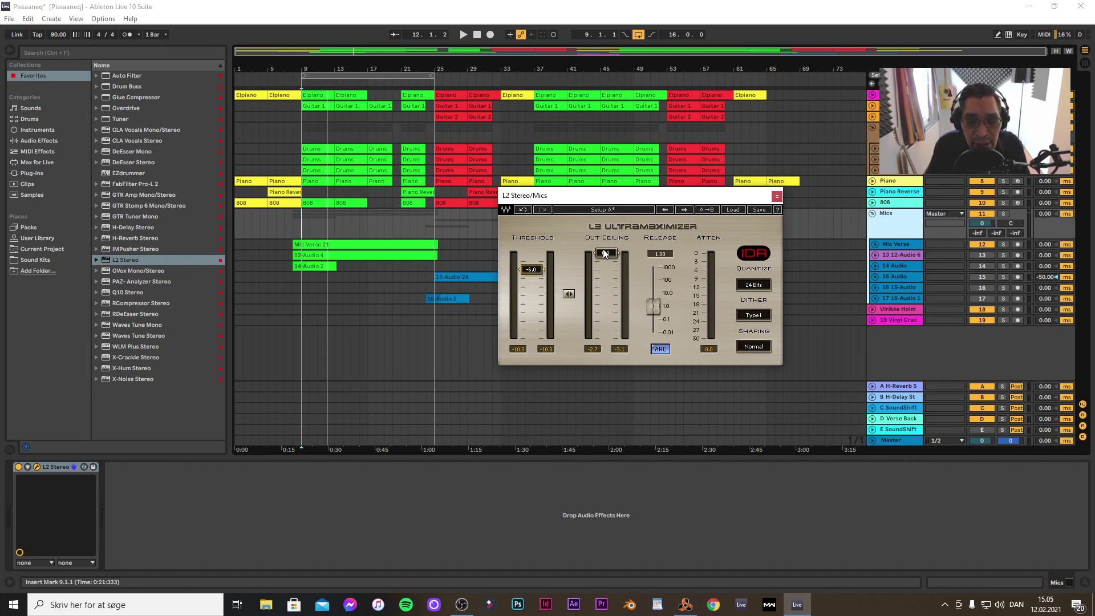
Lower L2's linked threshold and out ceiling together to -15.9 and -10.0 during playback, and close its window
key(space)
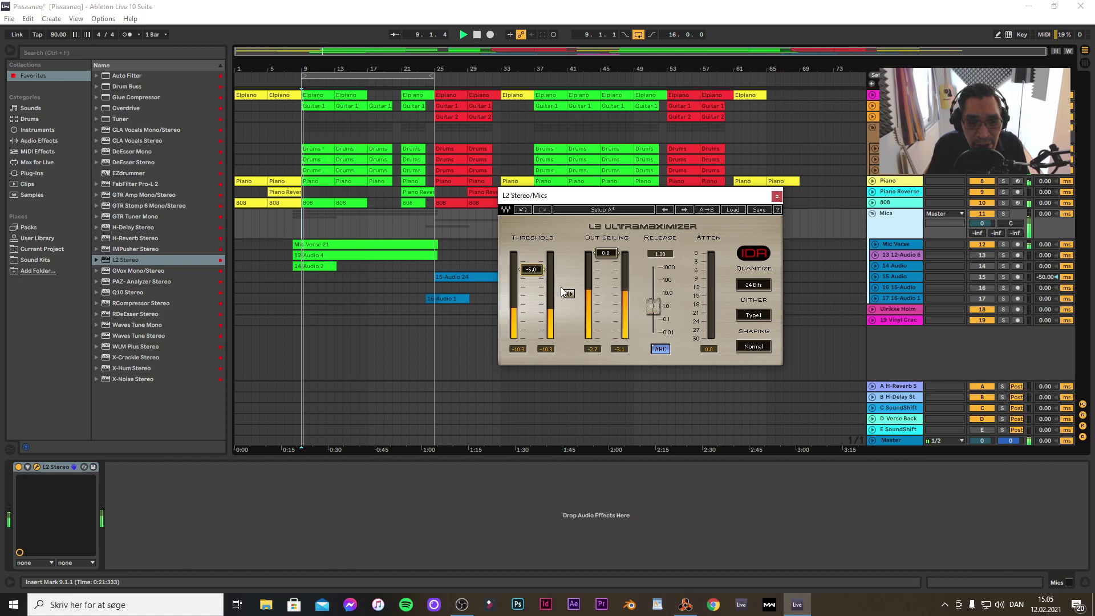
drag(570, 292, 570, 319)
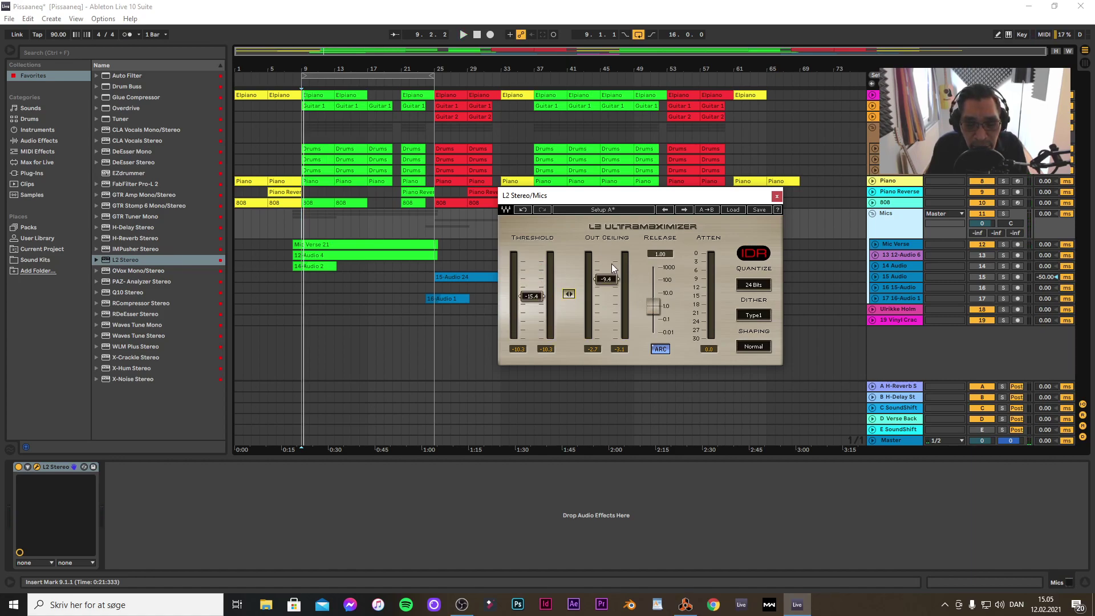
key(space)
drag(568, 292, 568, 296)
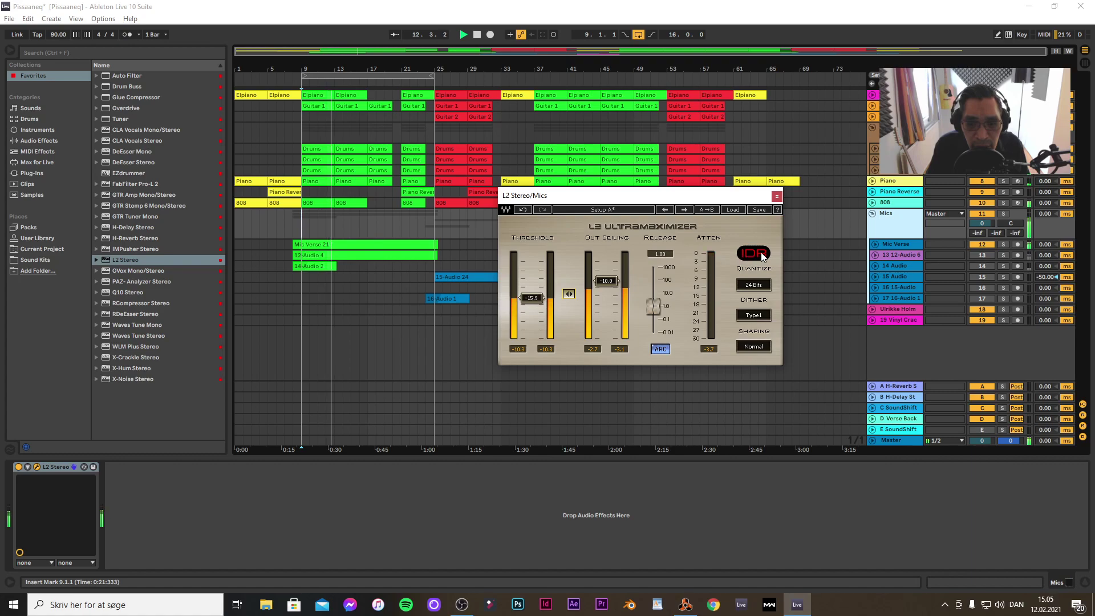
click(778, 197)
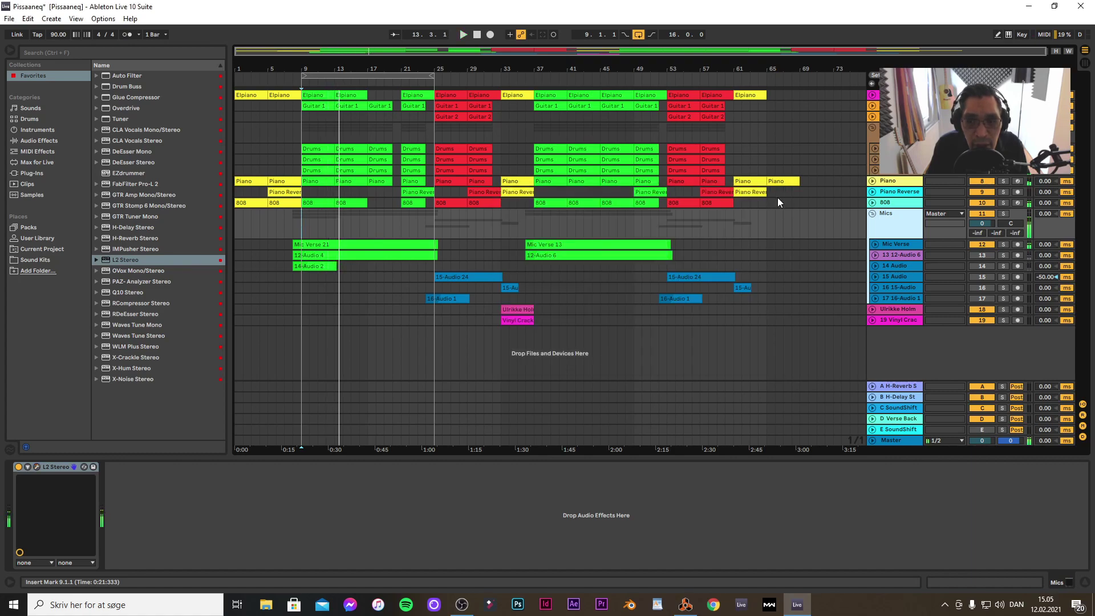
Solo Mic Verse and replay the verse with the Mics group's L2 window open to examine its attenuation
click(1004, 244)
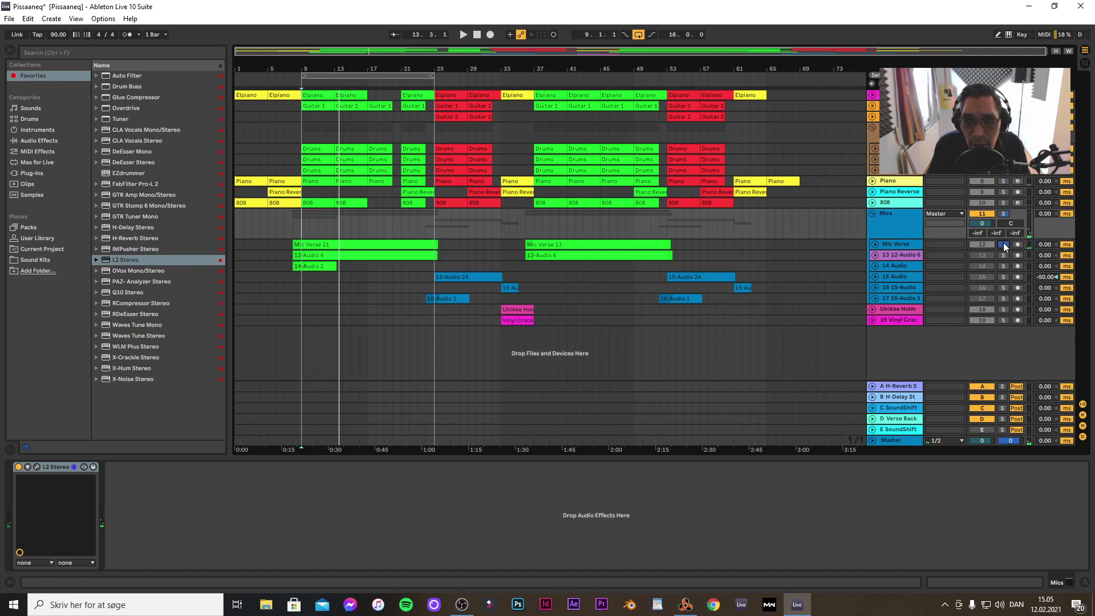
click(894, 219)
key(space)
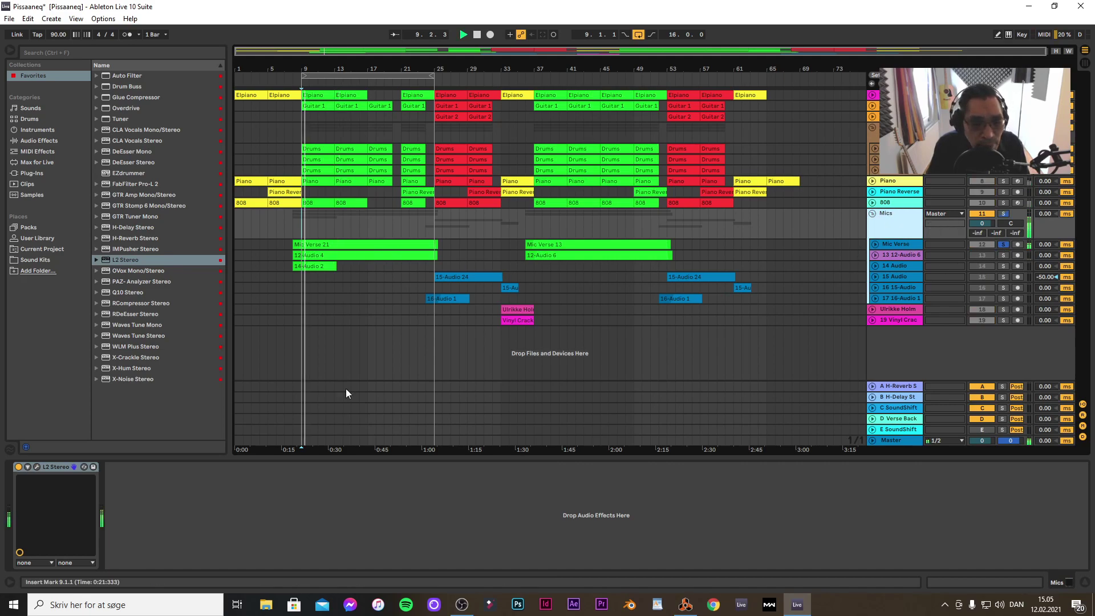
click(36, 467)
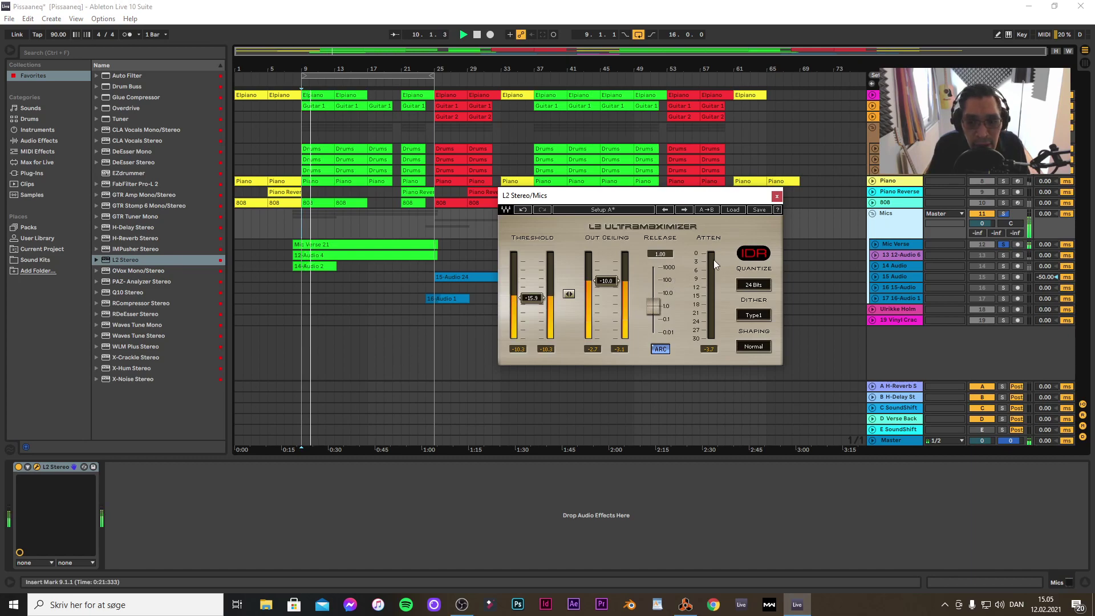
key(space)
key(space)
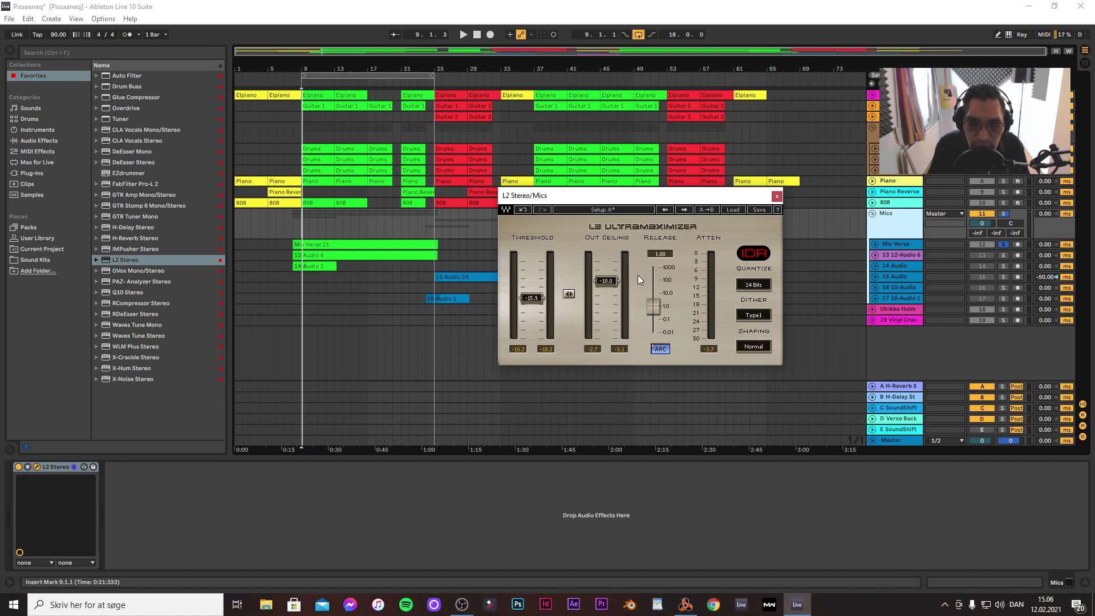
key(space)
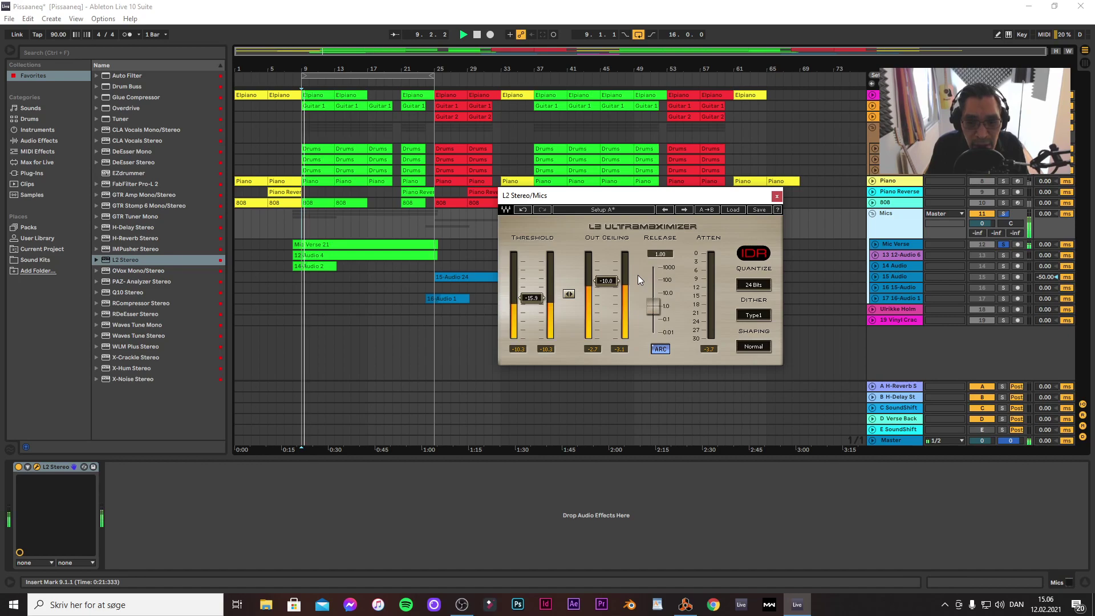
Compare the vocal with L2 bypassed and enabled, close its window, and turn off the solo on Mic Verse
click(17, 467)
click(18, 467)
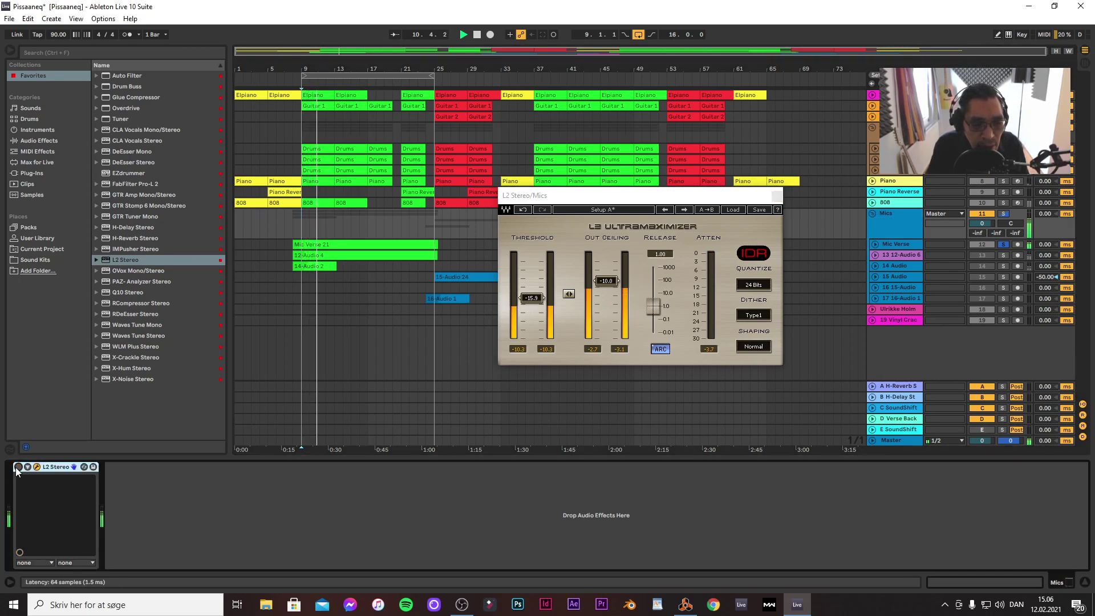
click(777, 196)
click(1004, 244)
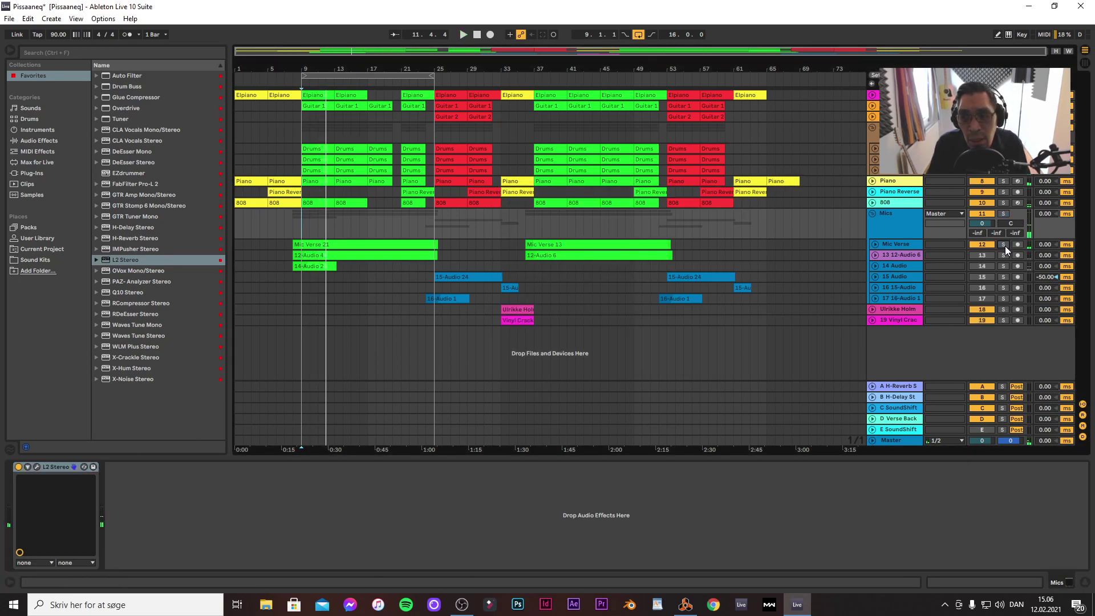
Replay the verse, check the PAZ Analyzer on Mic Verse, and remove it from the track's device chain
key(space)
key(space)
click(892, 243)
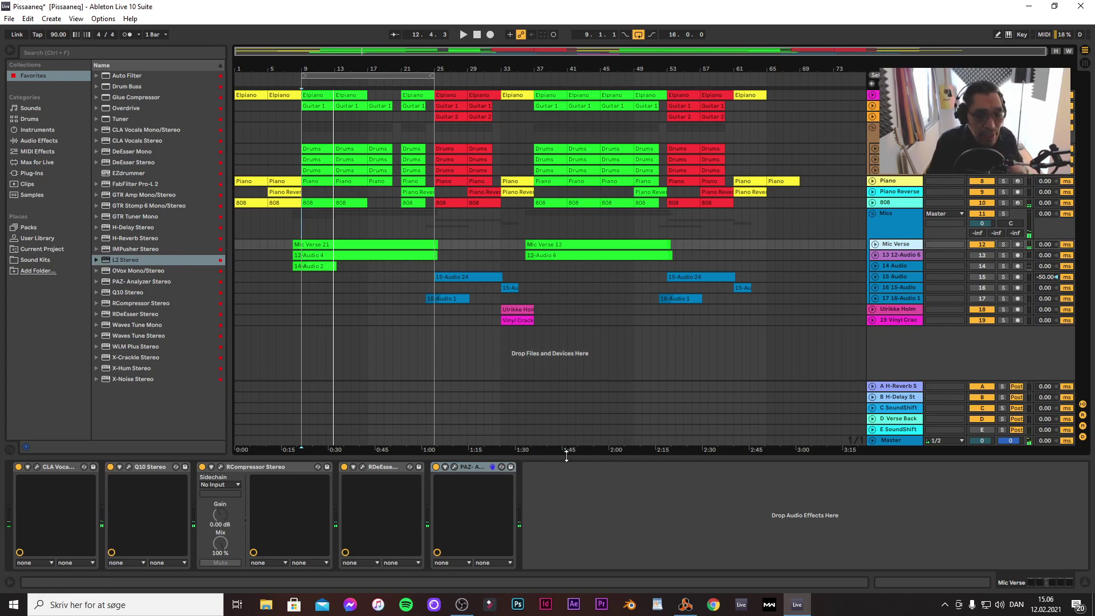
click(465, 468)
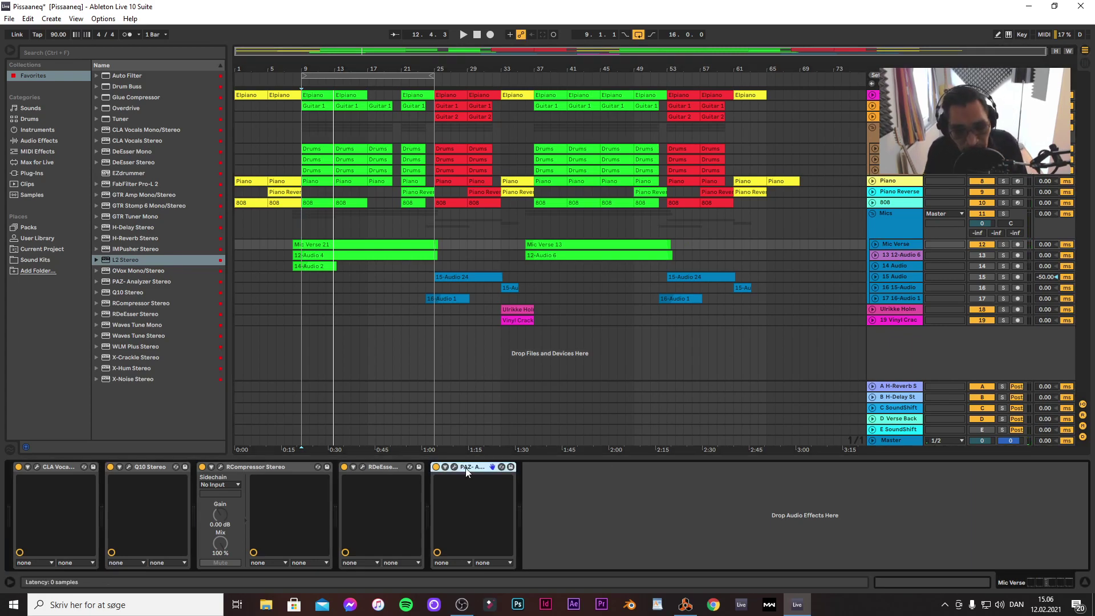
click(454, 467)
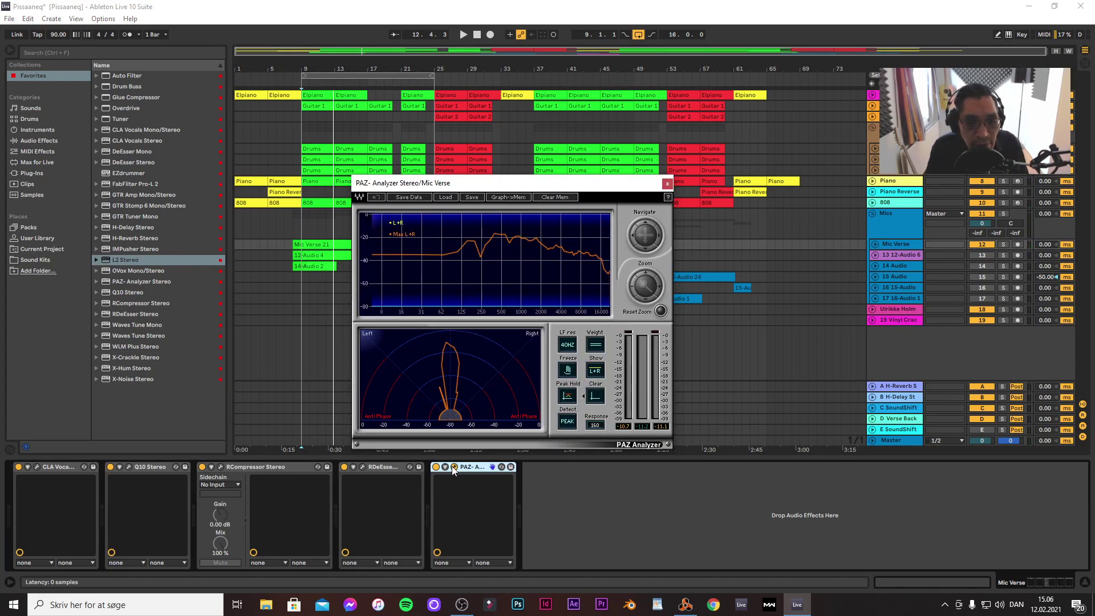
click(453, 466)
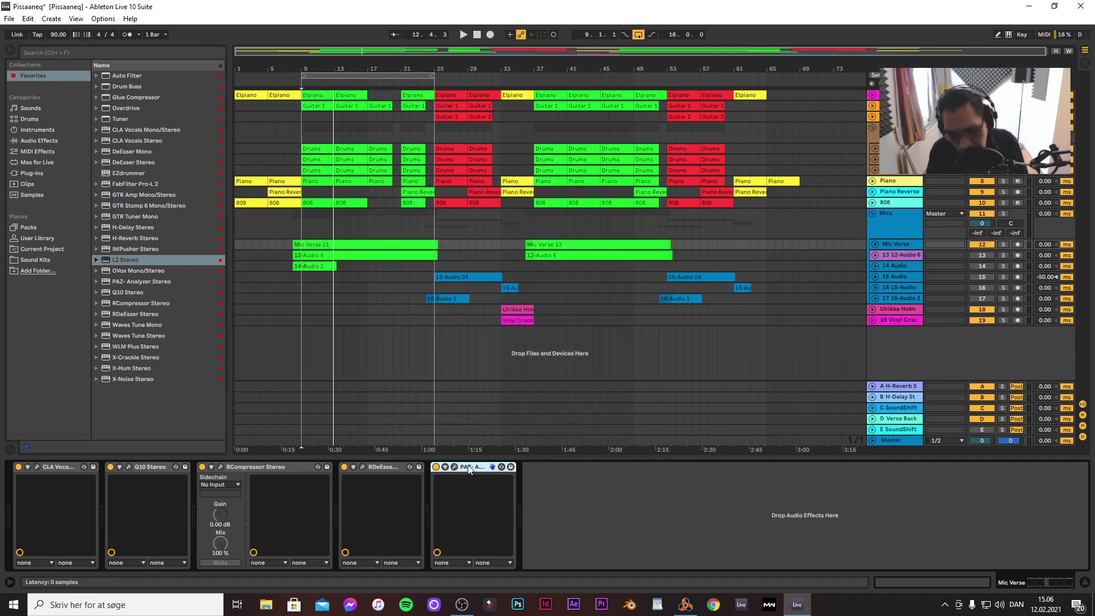
key(Delete)
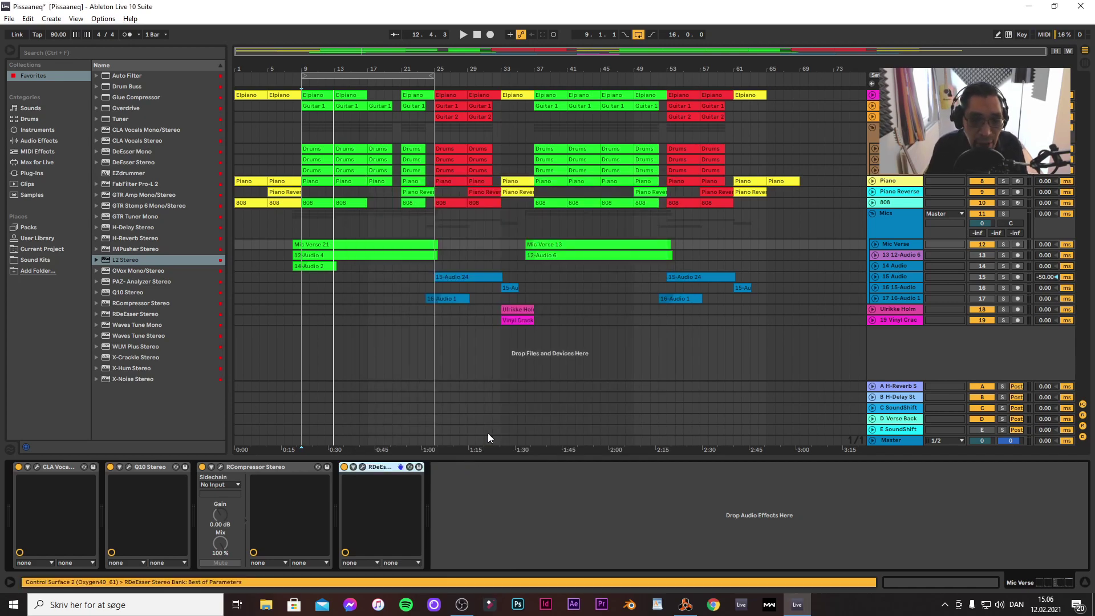
Copy CLA Vocals, Q10, RCompressor and RDeEsser from Mic Verse onto the 13 12-Audio 6 track
click(900, 254)
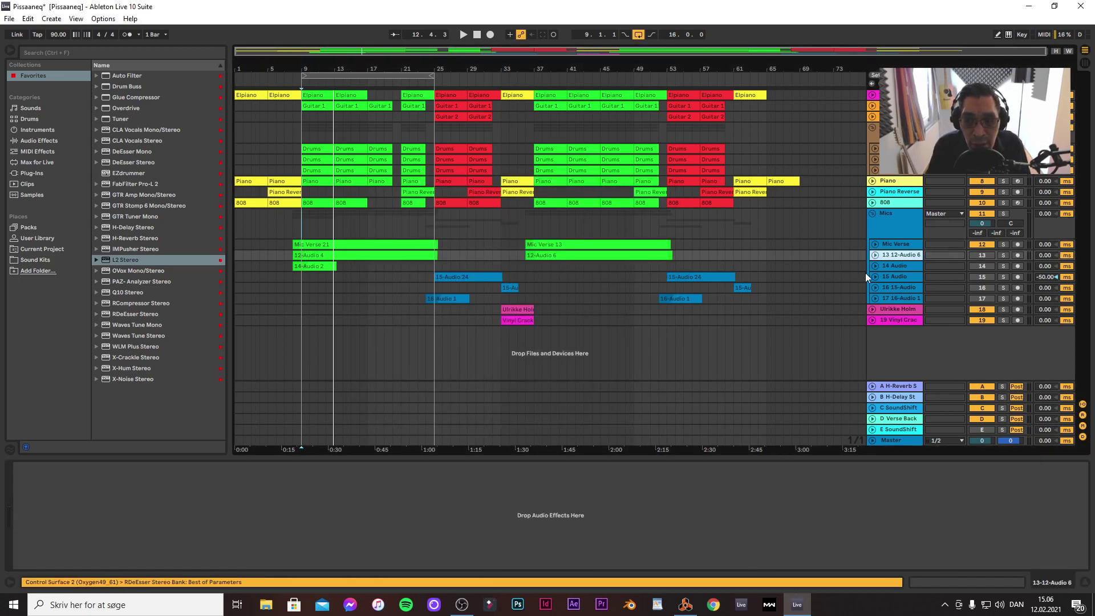
click(895, 244)
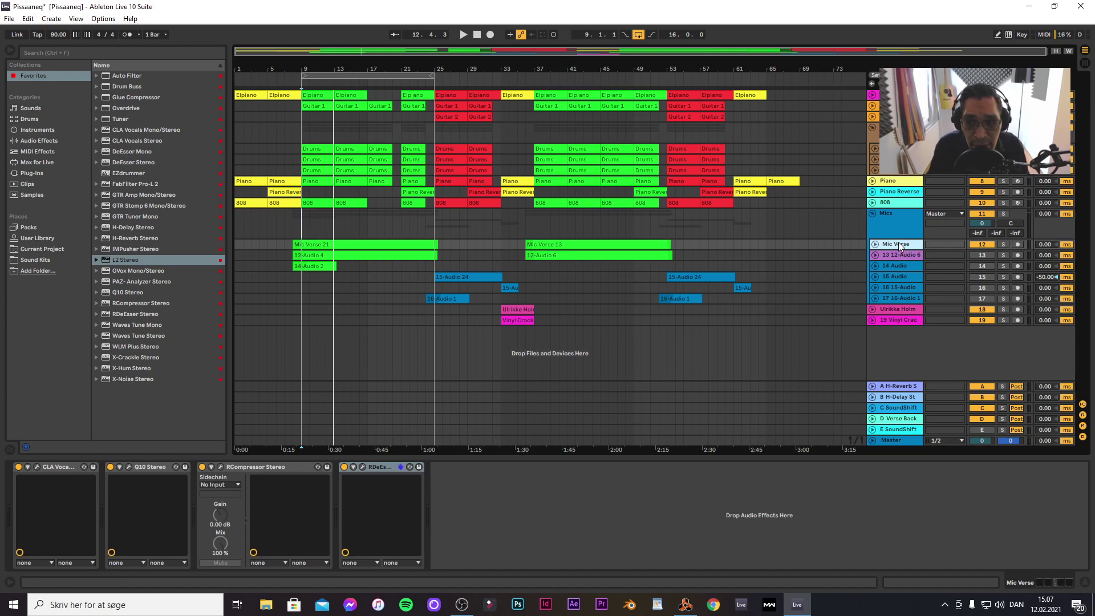
click(55, 467)
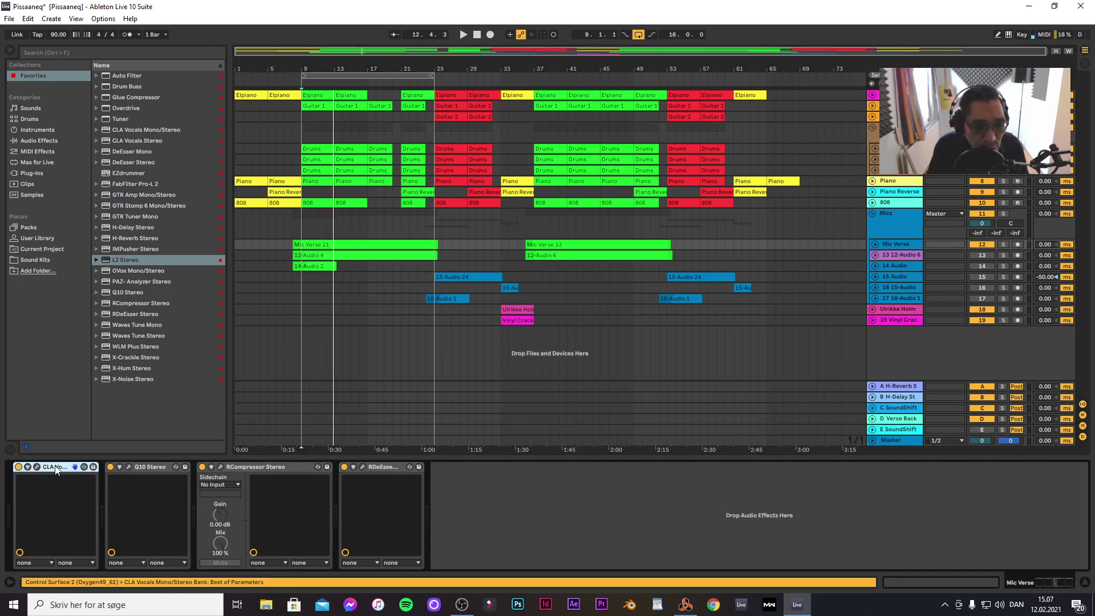
shift+click(384, 467)
right_click(383, 467)
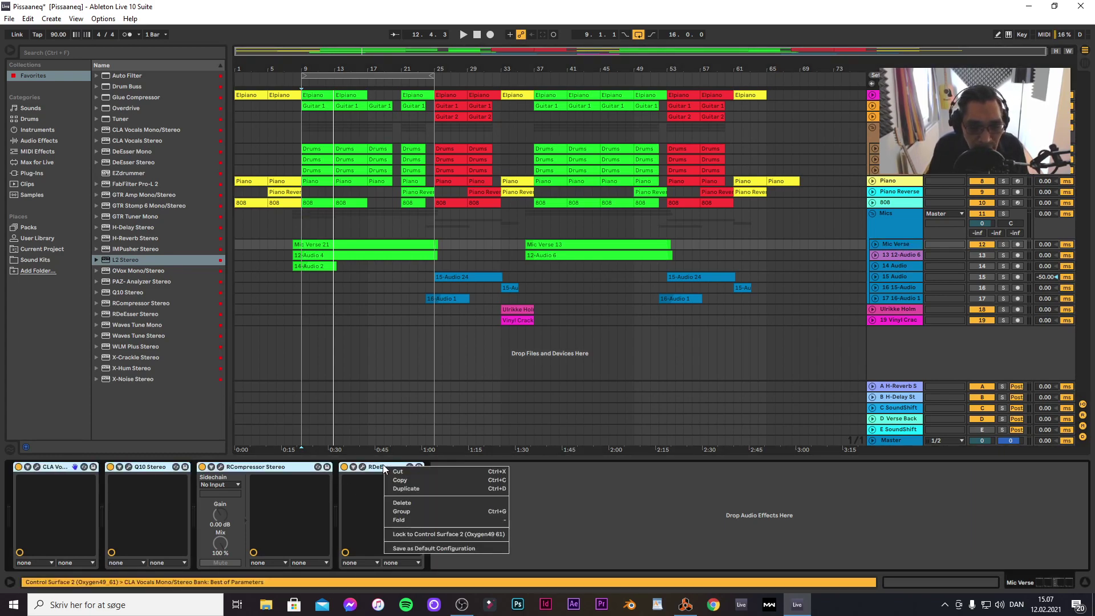
click(411, 482)
click(899, 256)
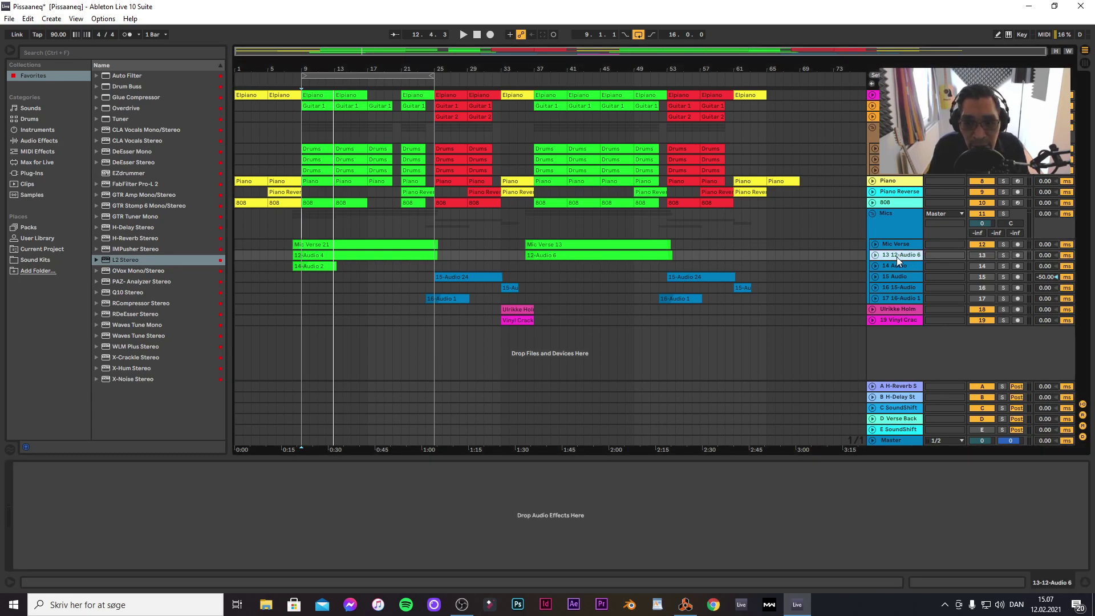
right_click(135, 490)
click(160, 498)
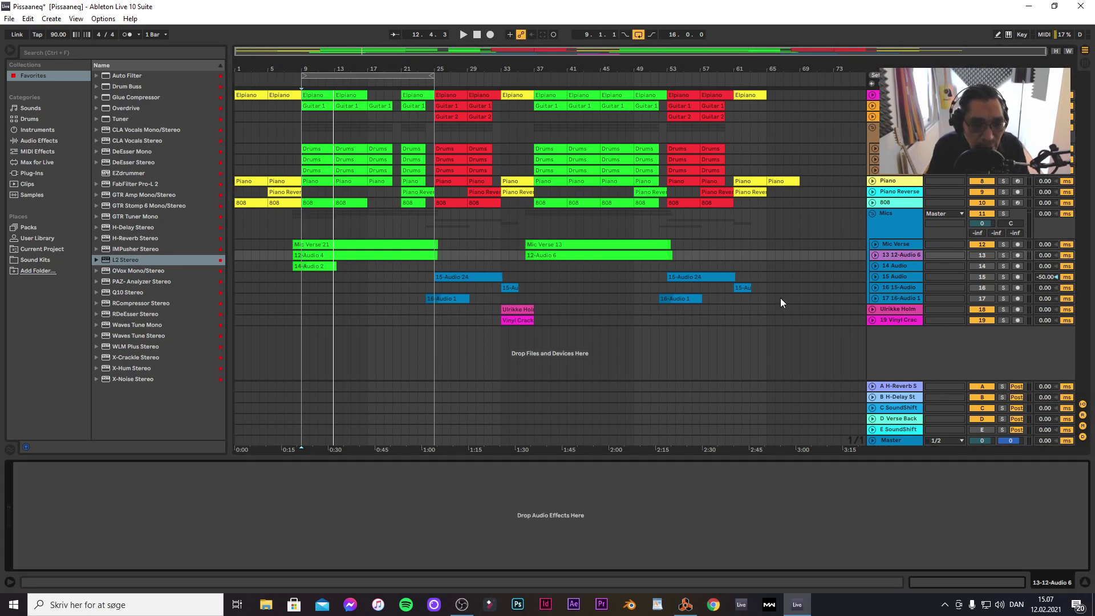
Play the verse with 13 12-Audio 6 soloed and its track unfolded, and turn the solo off
key(space)
click(1002, 255)
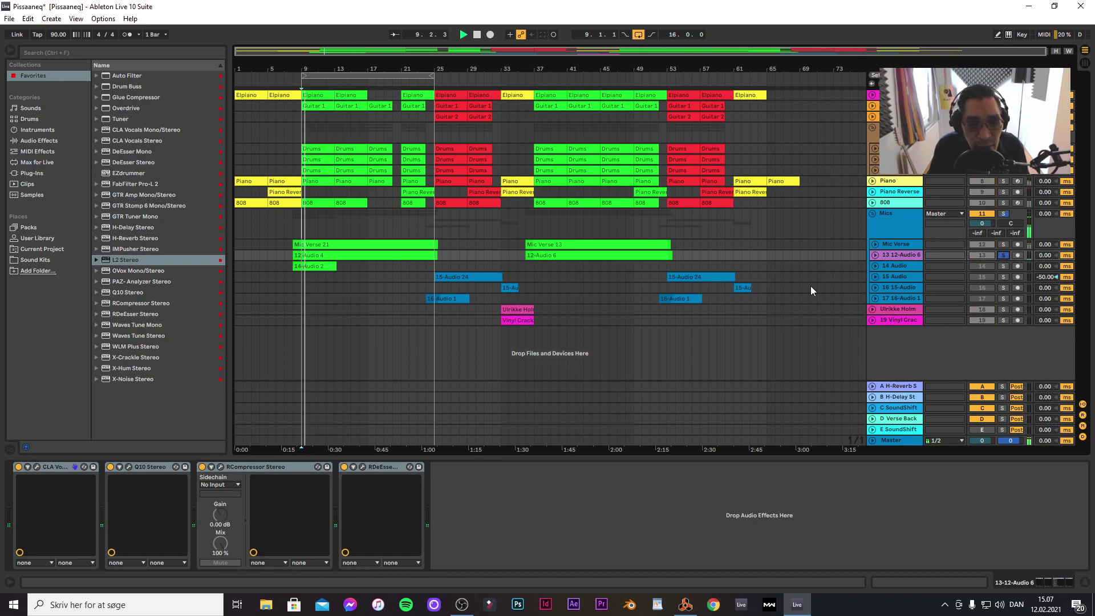
click(874, 255)
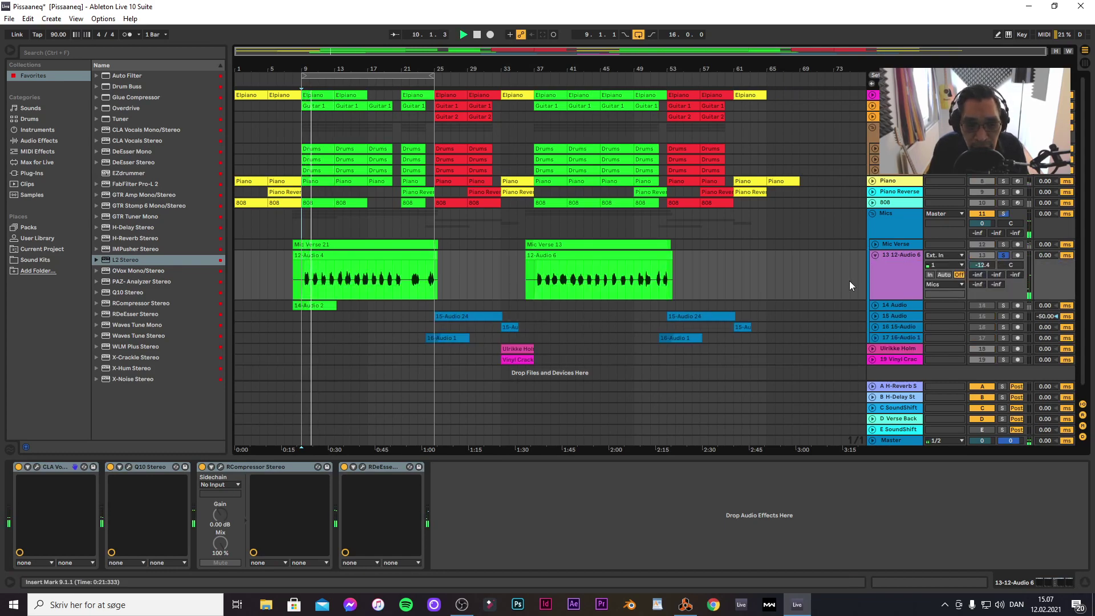
click(1002, 255)
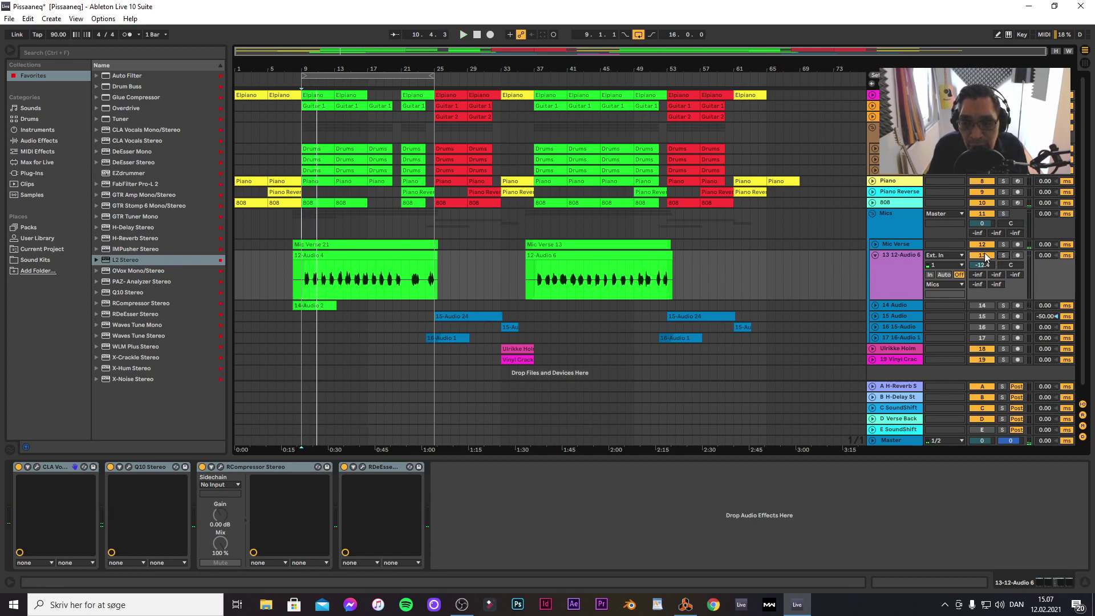
Play the full mix and reset the volume of 13 12-Audio 6 to 0 dB in Session View
key(space)
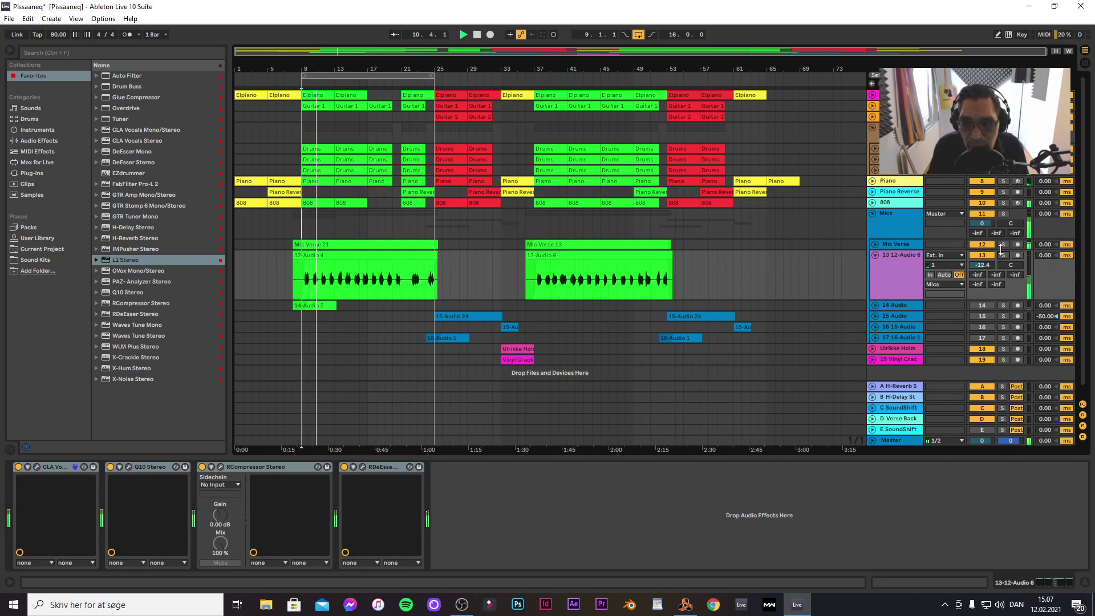
key(Tab)
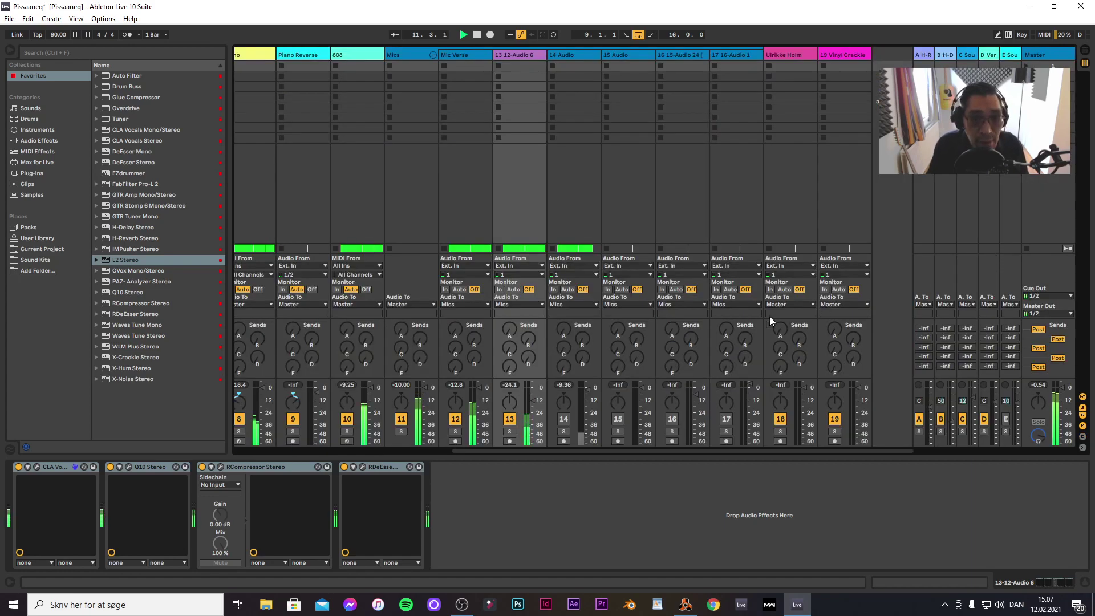
click(535, 402)
key(Delete)
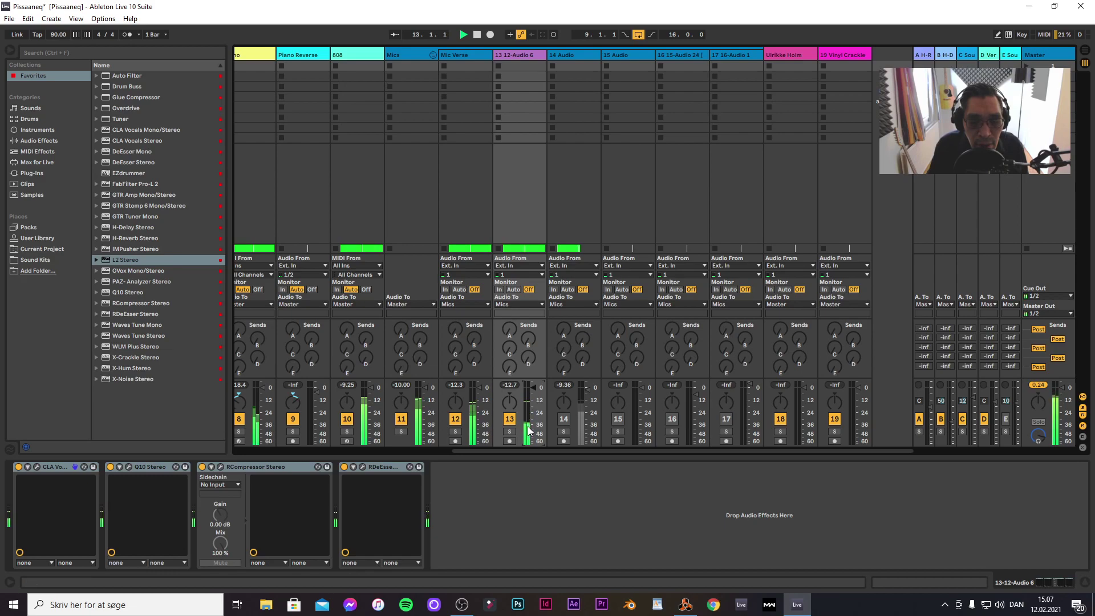
key(Tab)
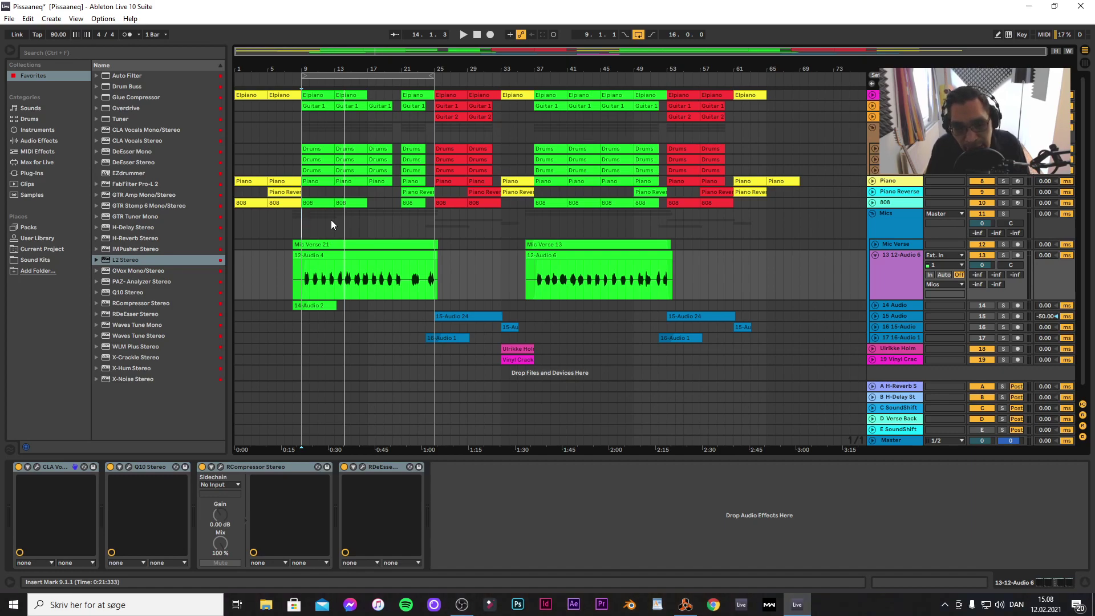
Replay the verse from bar 9 to judge the 12-Audio 4 clip against the full mix
click(378, 256)
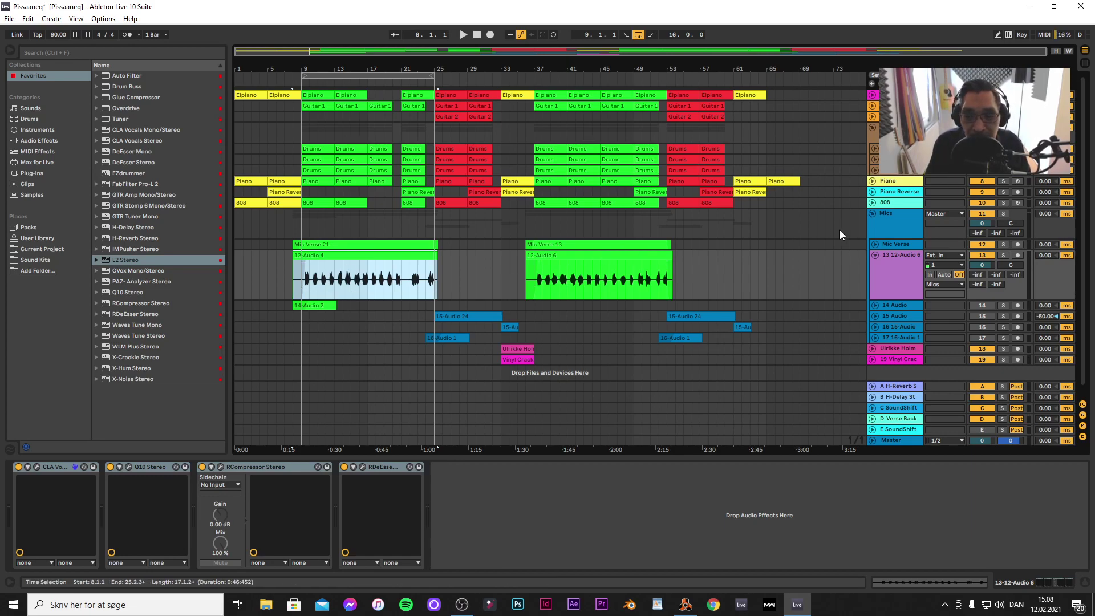
click(894, 254)
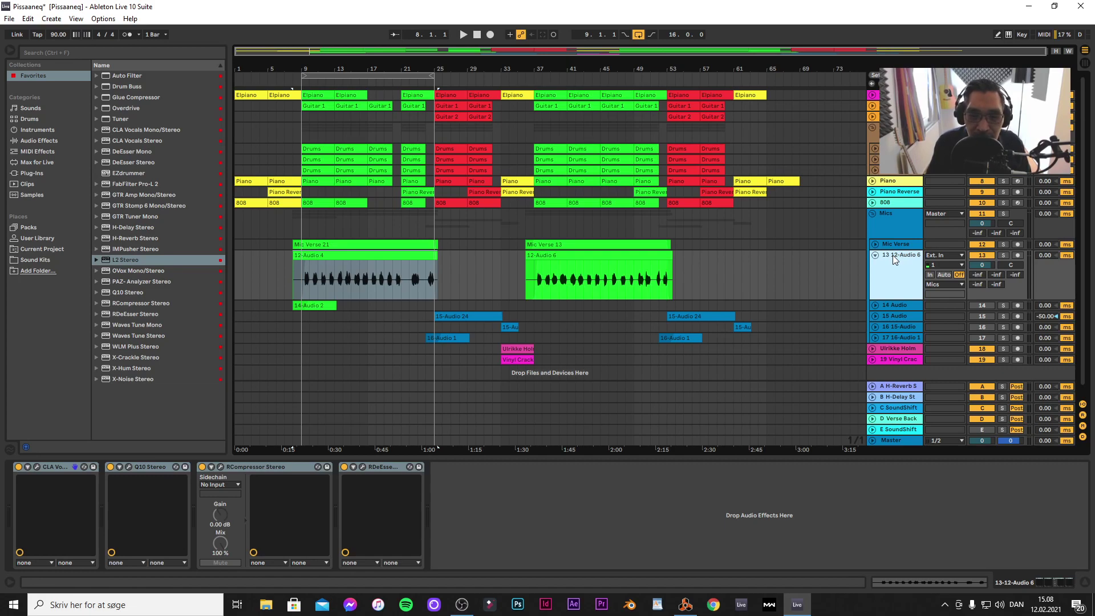
key(space)
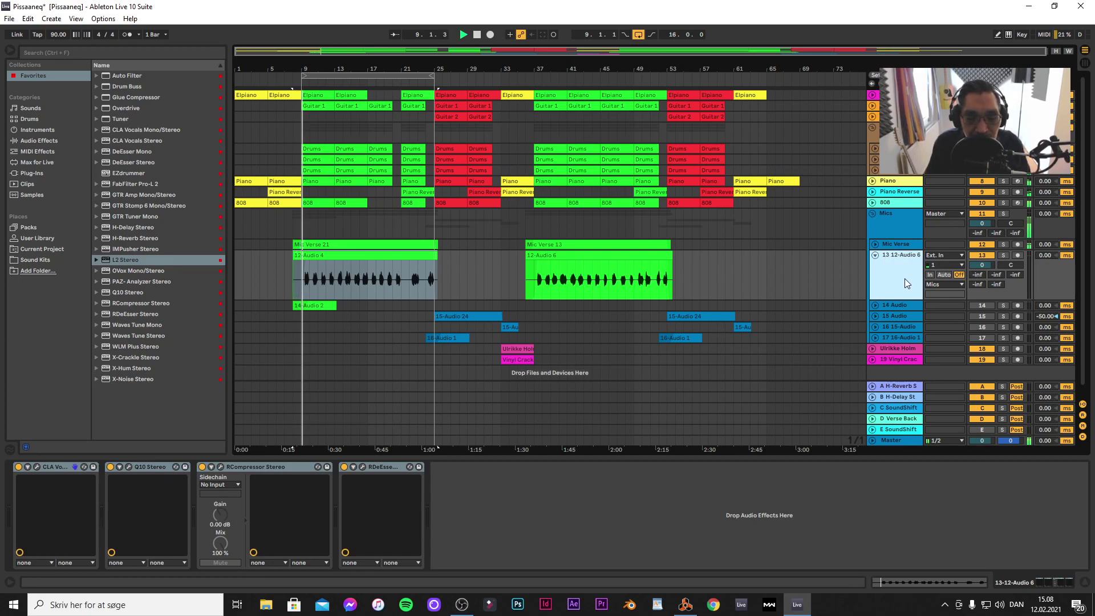
click(301, 278)
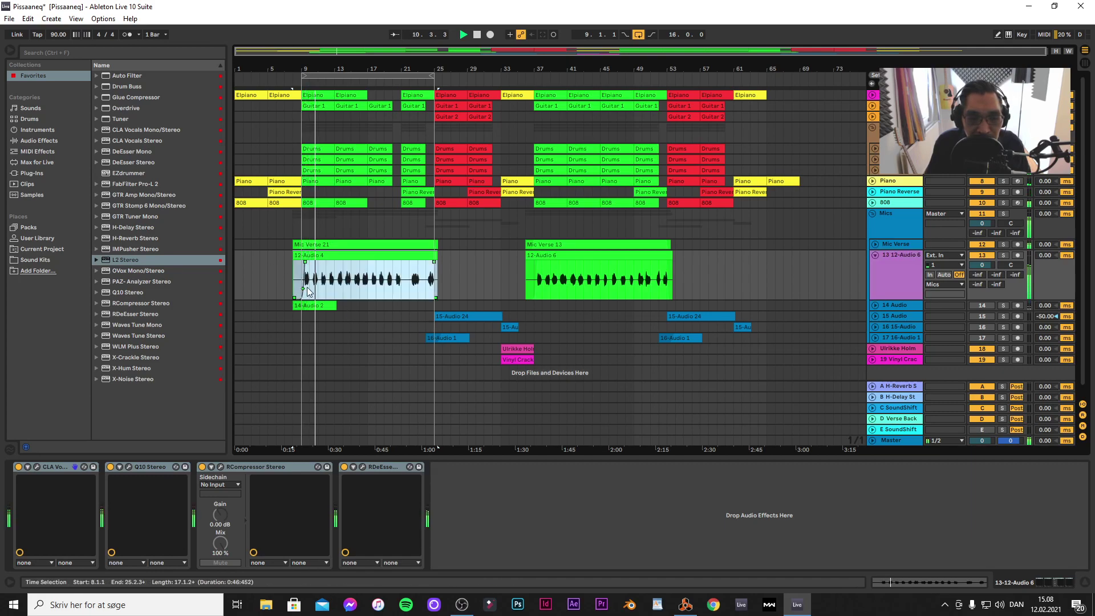
key(space)
click(301, 271)
key(space)
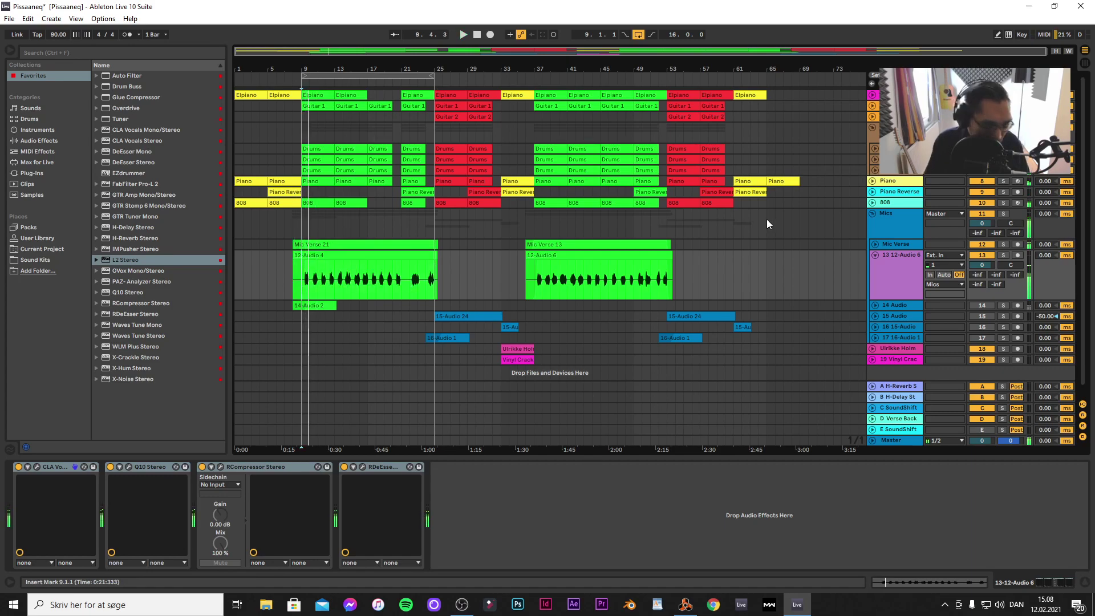
Lower the volume of 13 12-Audio 6 to -12.0 dB during playback and return to the Arrangement View
key(Tab)
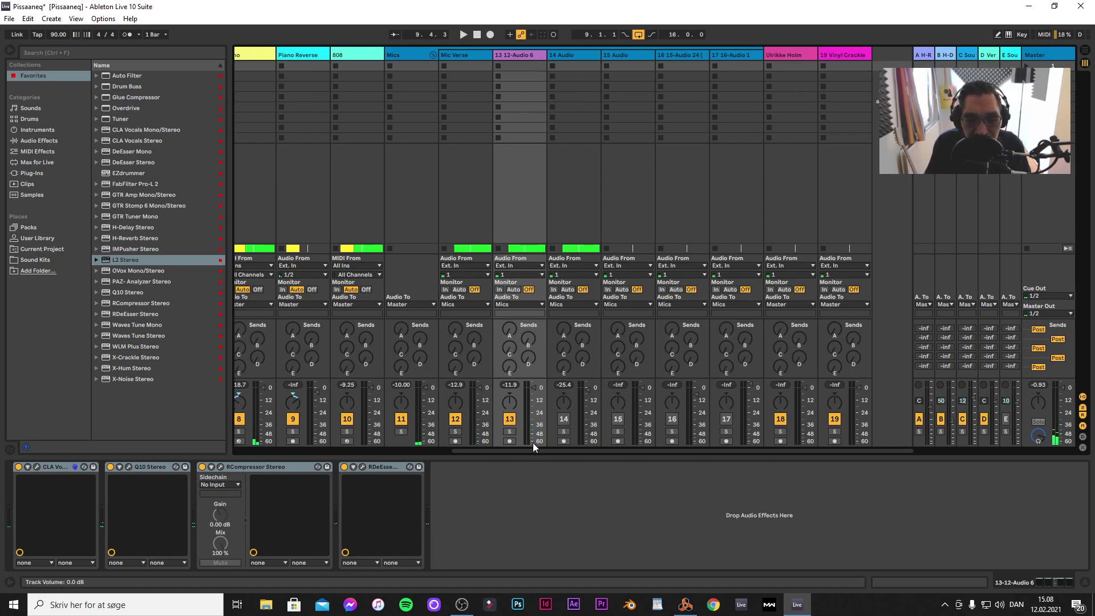
key(space)
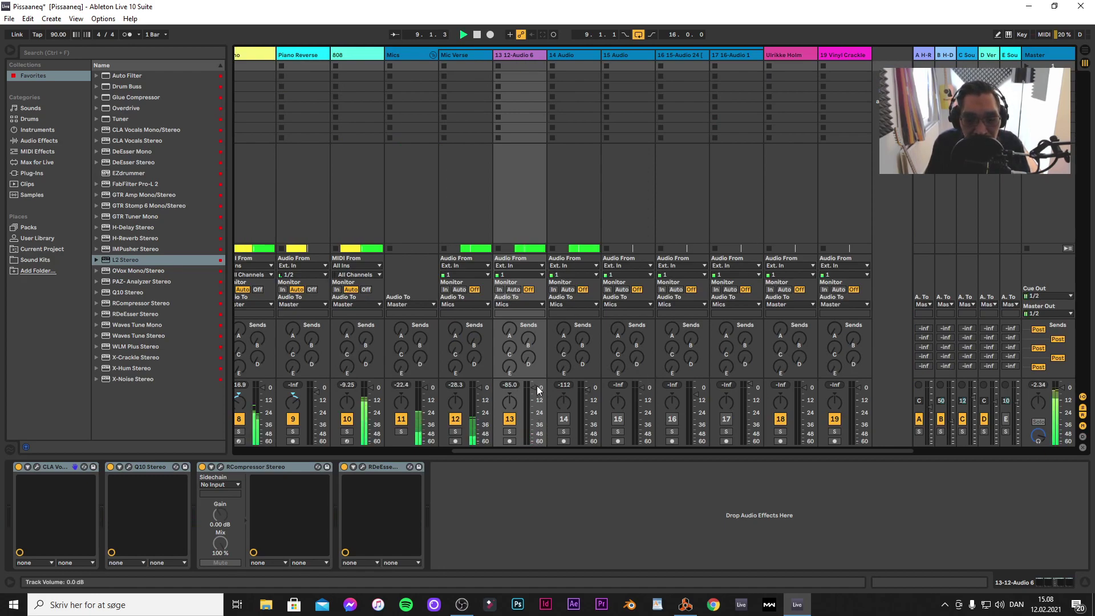
drag(539, 435, 539, 442)
drag(534, 394, 535, 404)
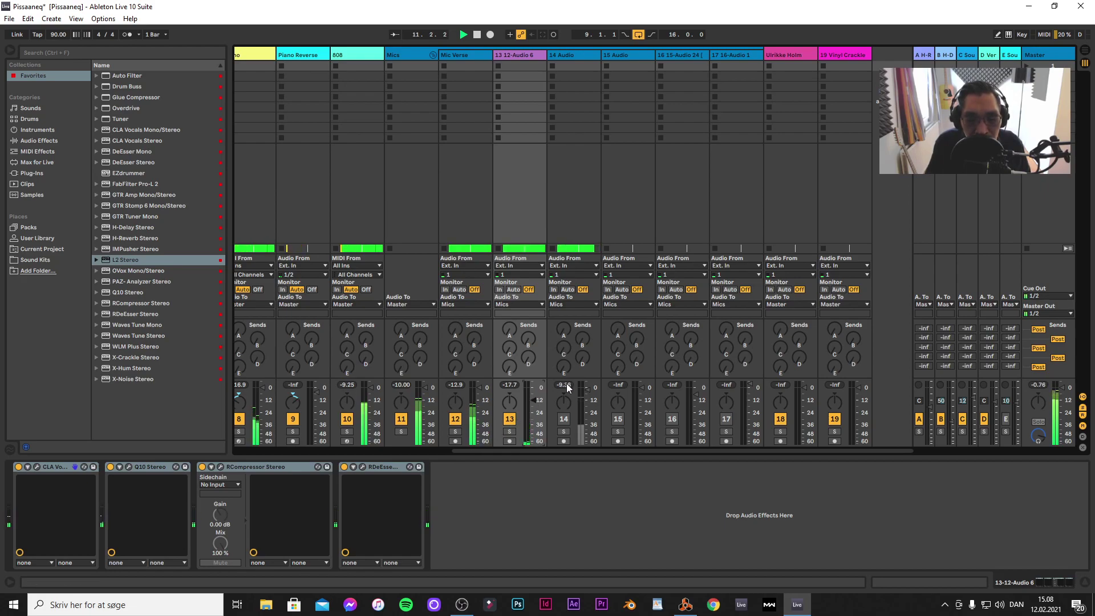
click(1085, 50)
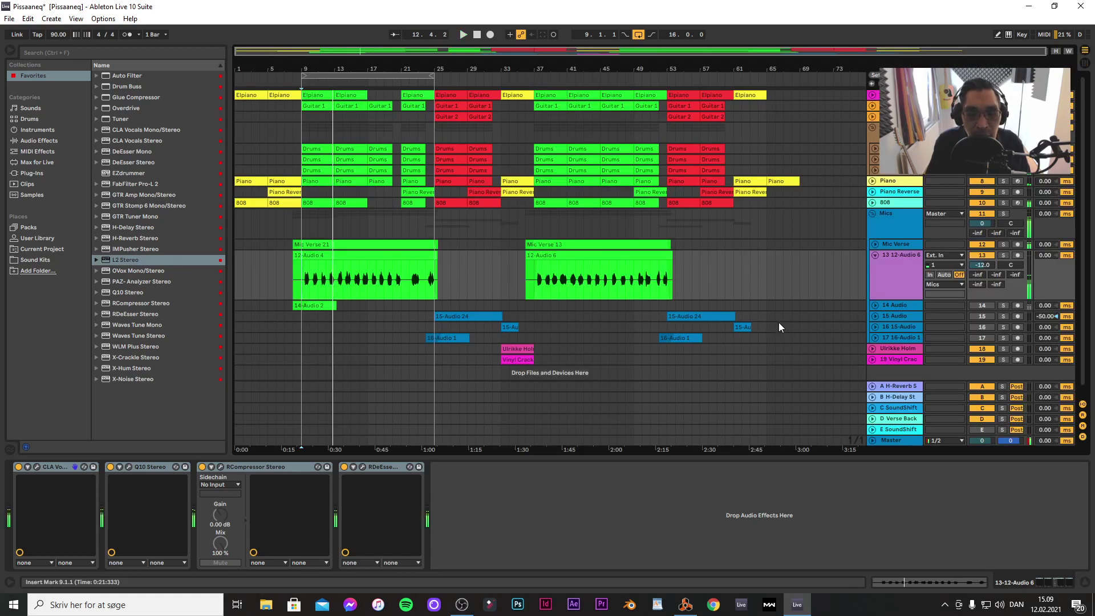
Fold 13 12-Audio 6, unfold 14 Audio, and compare its 14-Audio 2 clip with the Mic Verse waveforms
click(877, 255)
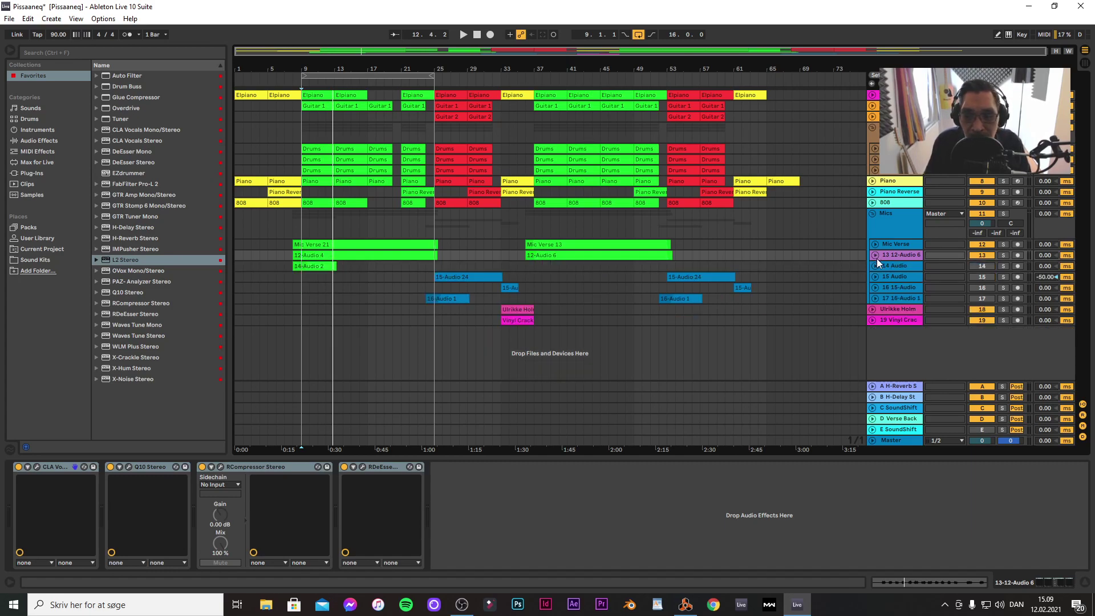
click(874, 265)
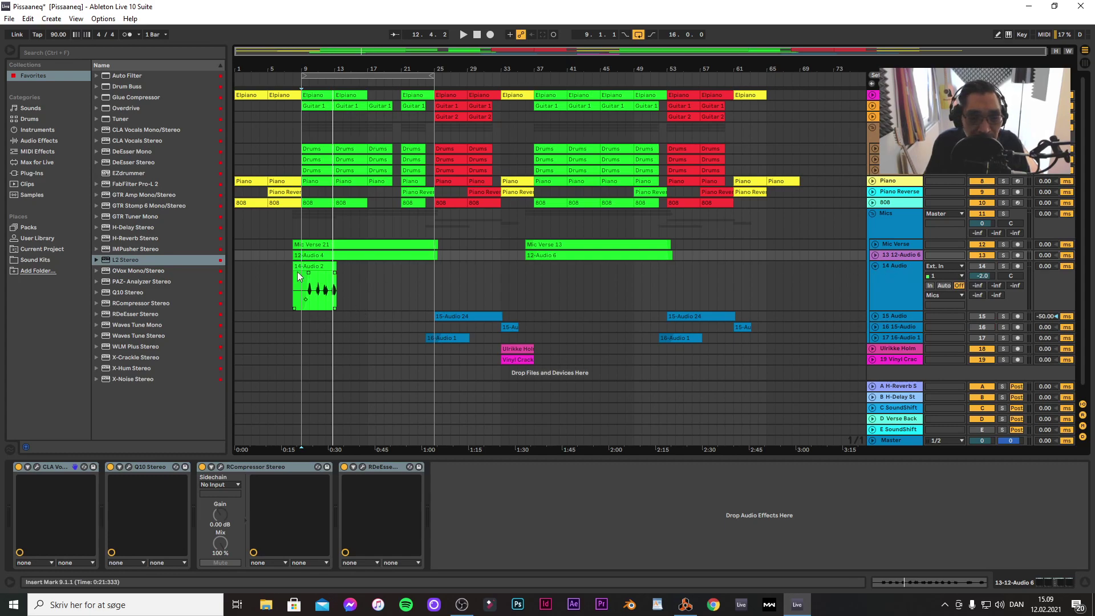
click(319, 265)
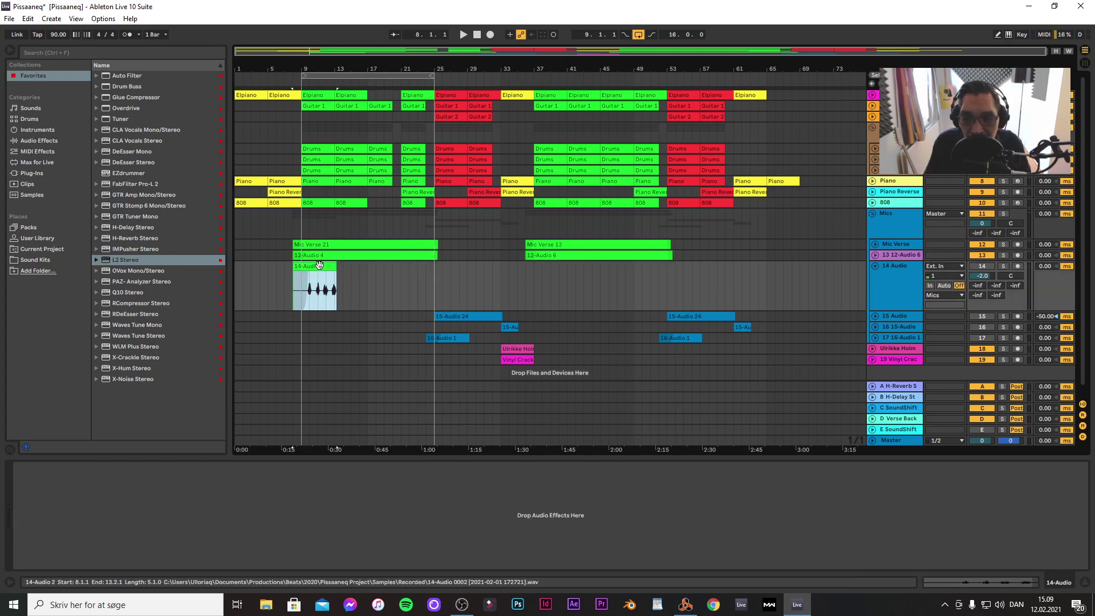
mouse_move(321, 270)
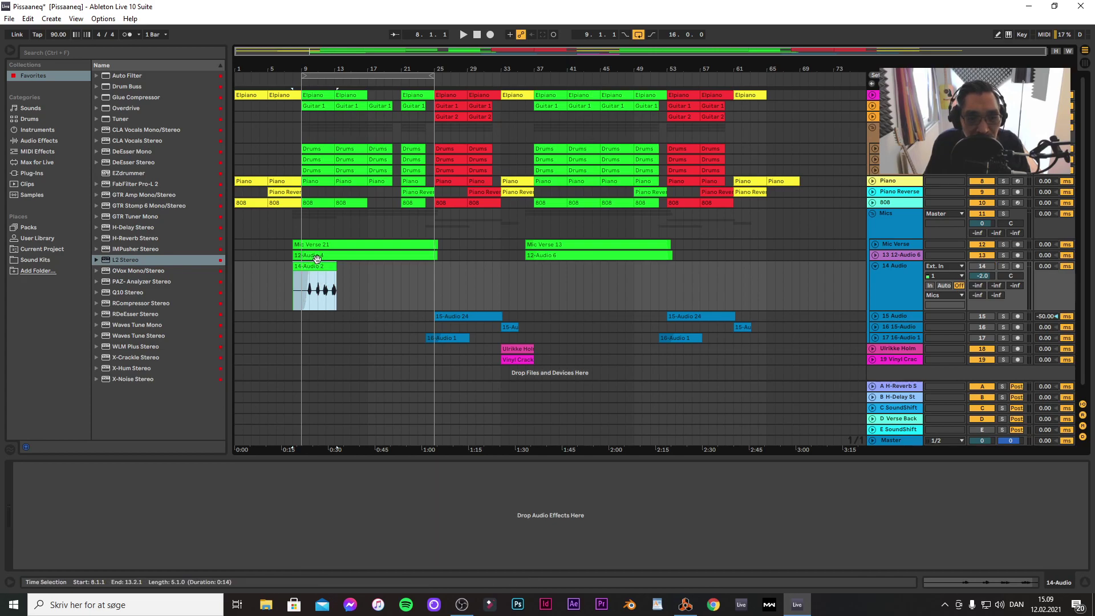
click(875, 244)
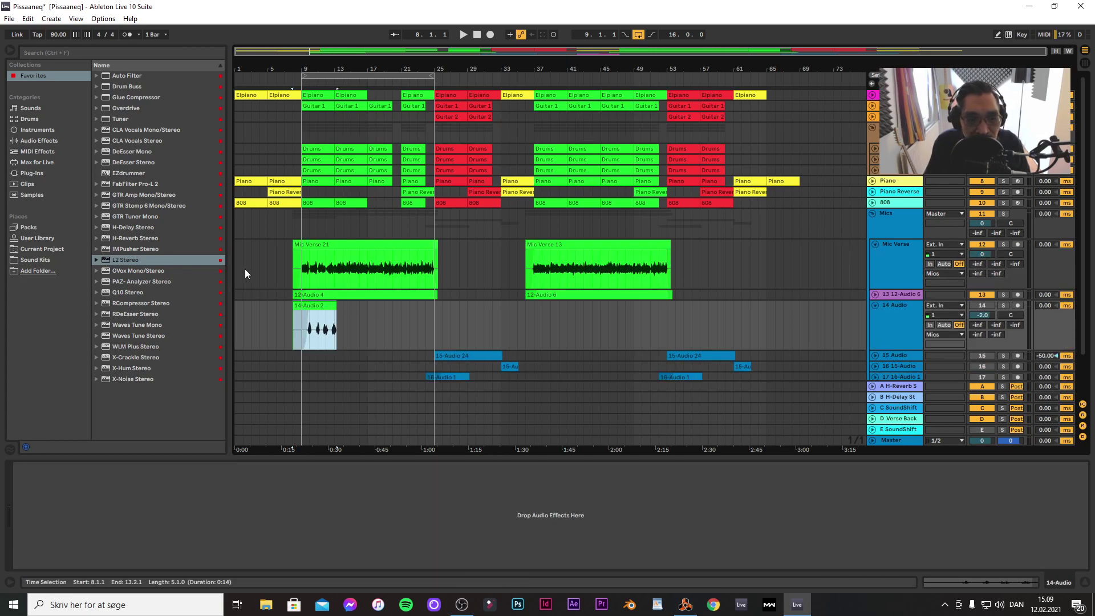
click(875, 244)
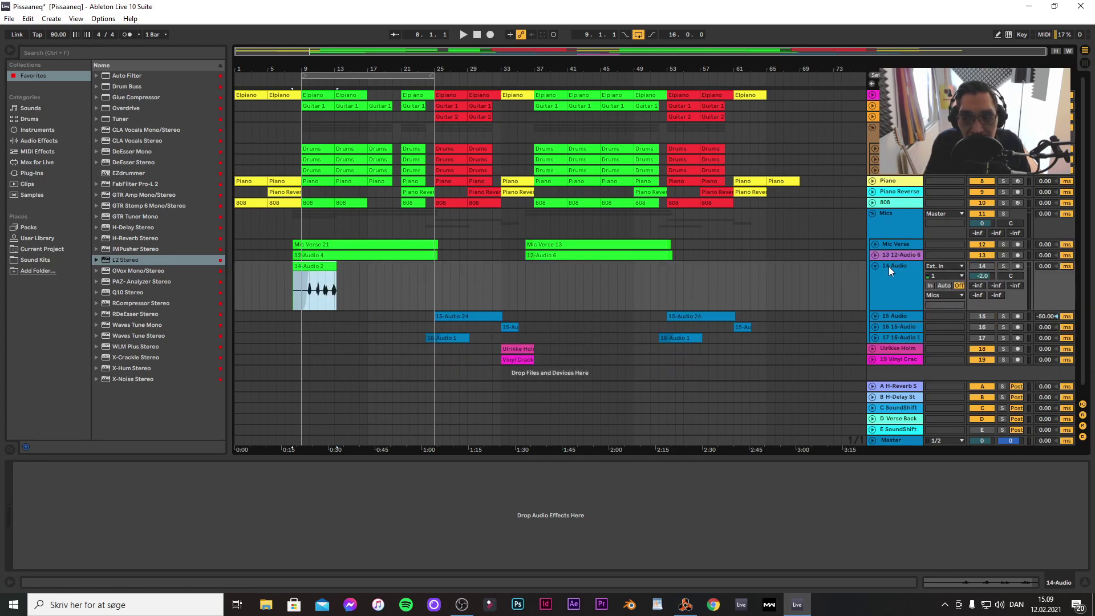
Play the mix from bar 9 to hear the unprocessed 14-Audio 2 clip on 14 Audio
click(888, 266)
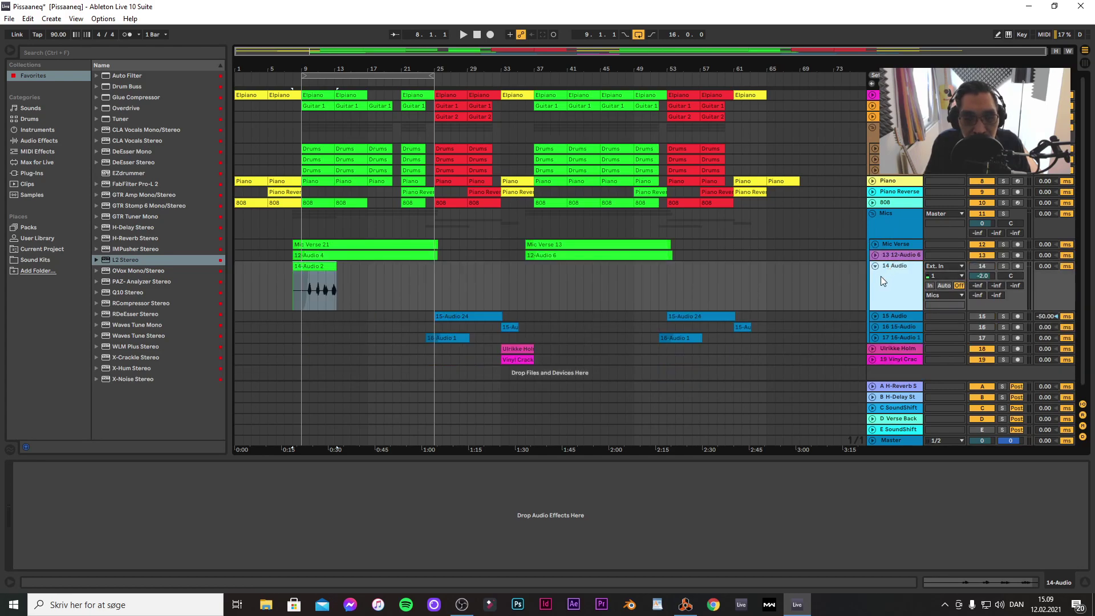
click(301, 284)
key(space)
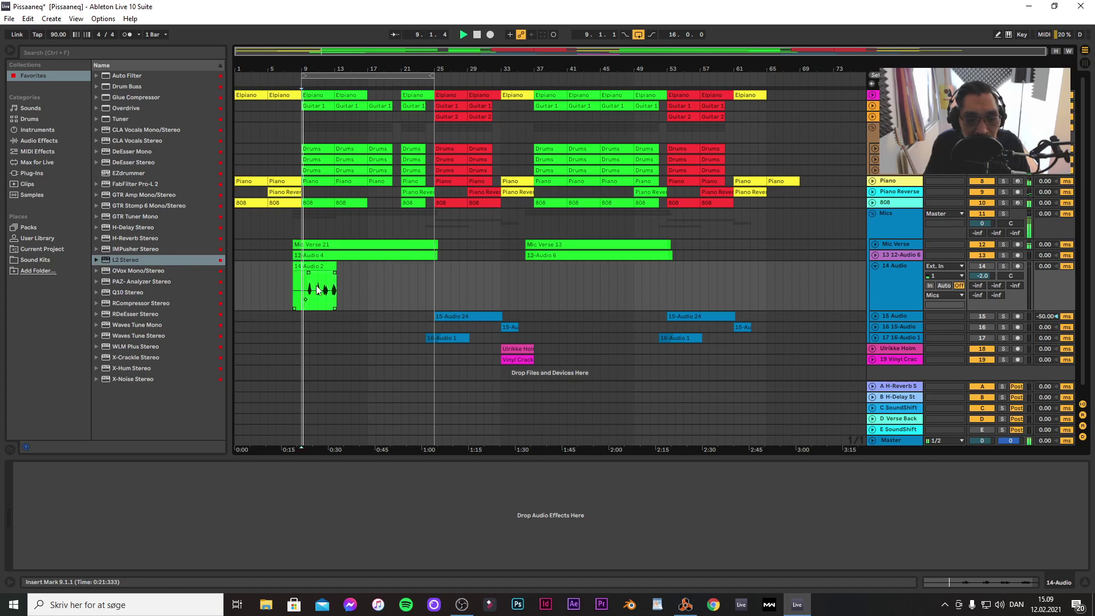
click(887, 266)
key(space)
key(space)
Reset the volume of 14 Audio to 0 dB in Session View and replay the verse in Arrangement View
key(Tab)
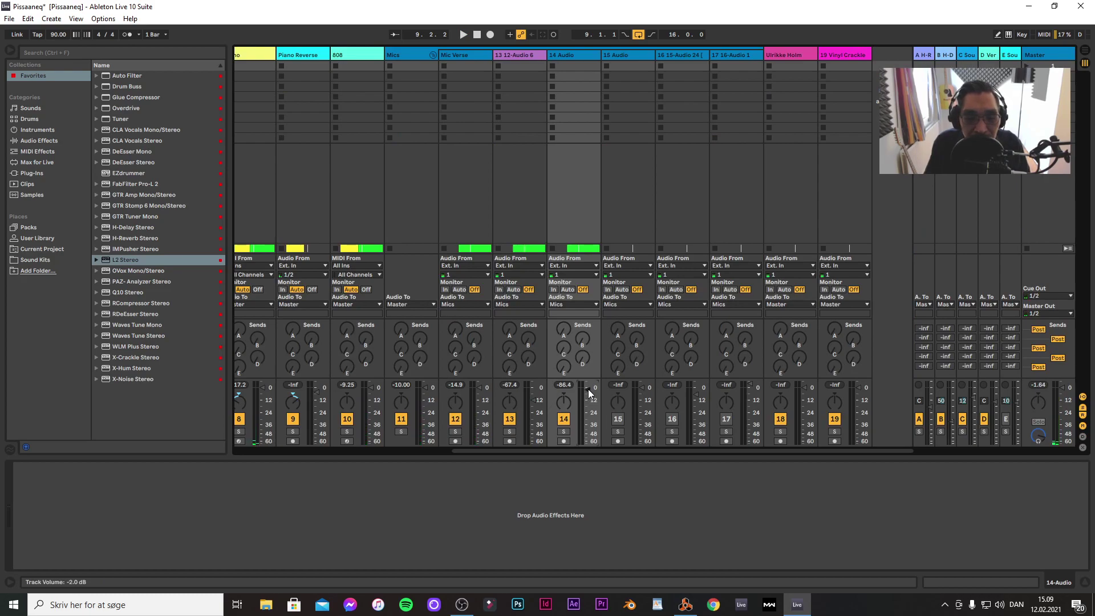
key(Tab)
key(space)
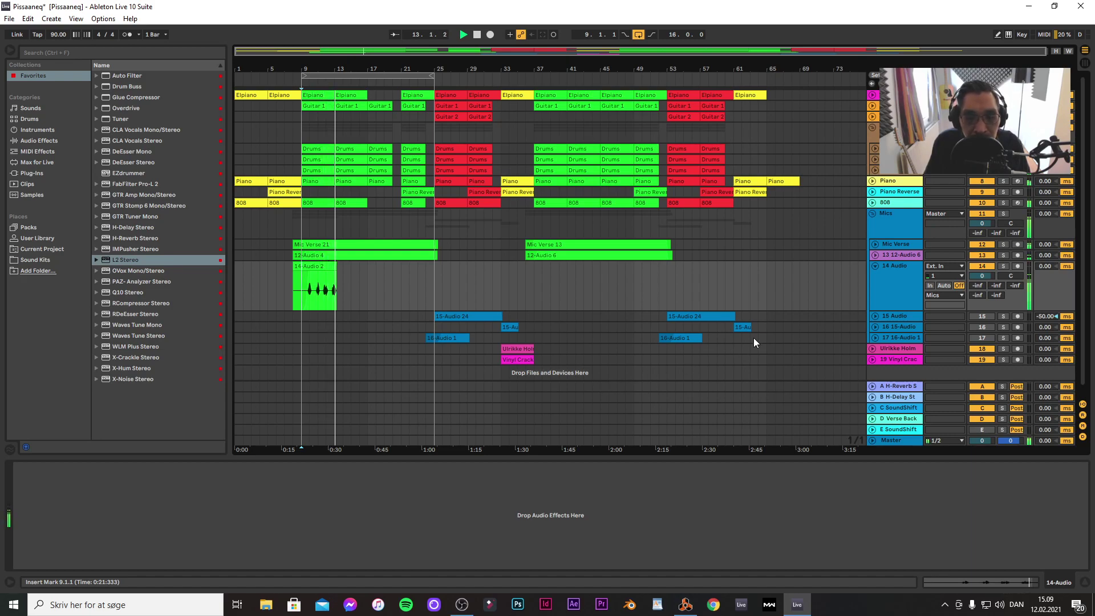
key(space)
Copy the CLA Vocals, Q10, RCompressor and RDeEsser devices from 13 12-Audio 6 to 14 Audio
click(899, 254)
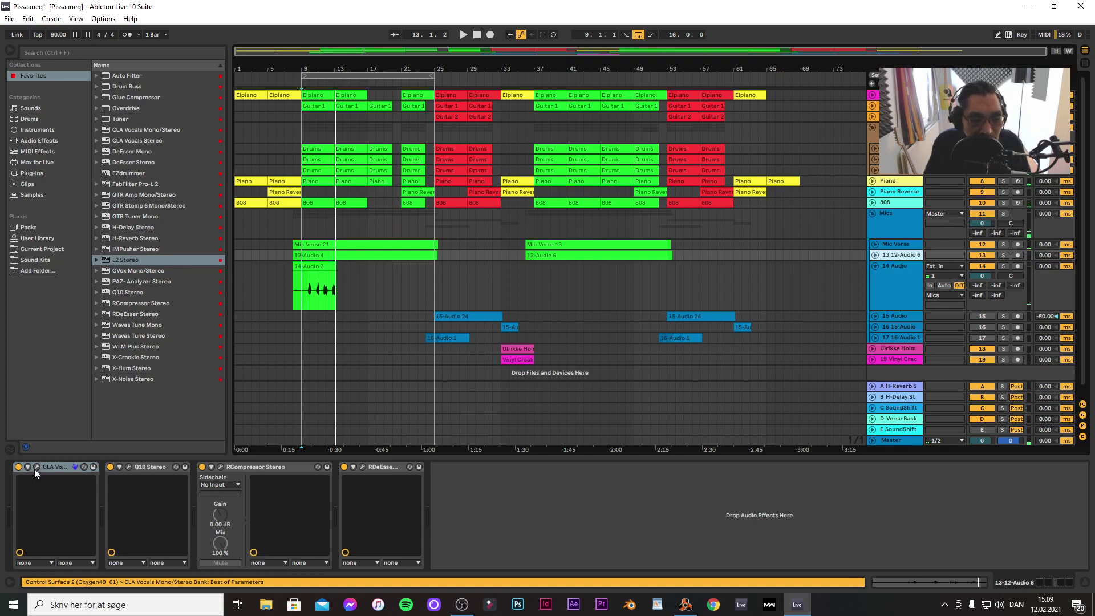
click(67, 467)
shift+click(376, 467)
right_click(376, 467)
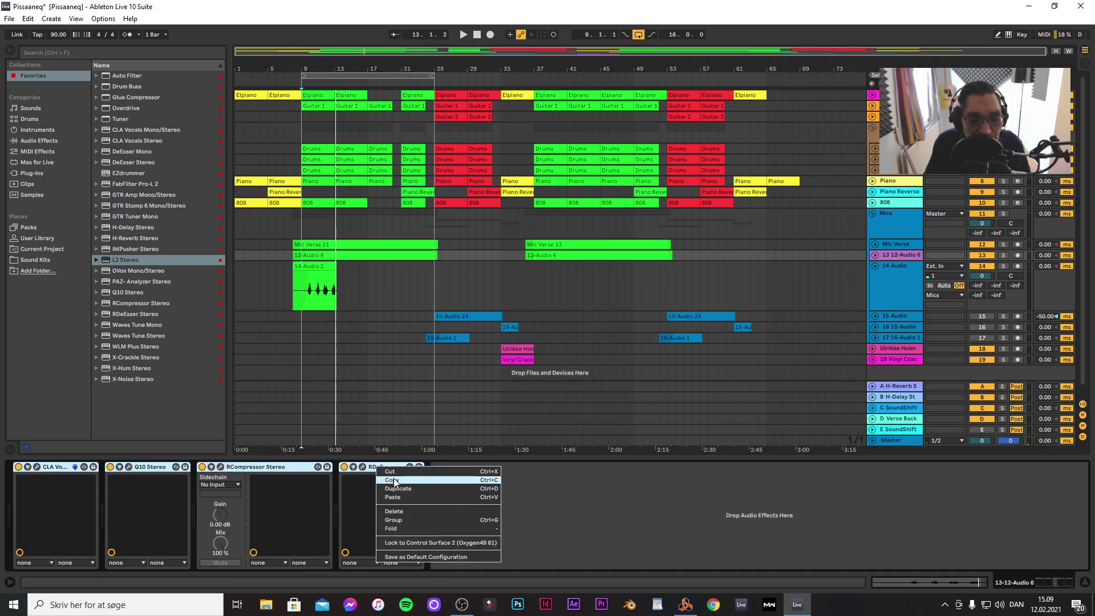
click(393, 478)
click(882, 272)
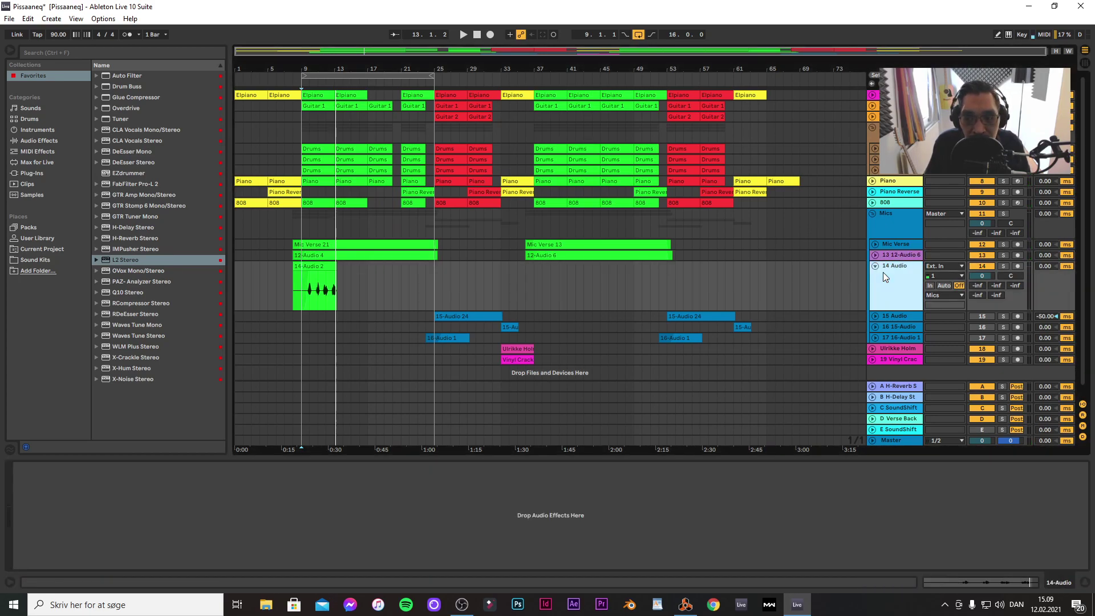
right_click(185, 495)
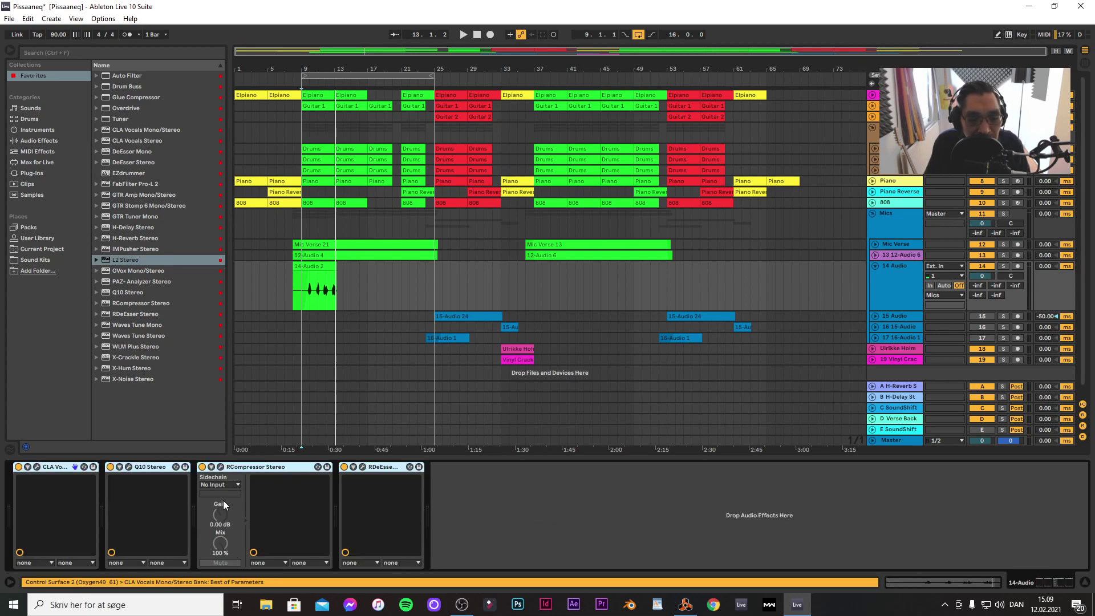
Play the verse from bar 9 to judge 14 Audio with its copied plug-in chain
key(space)
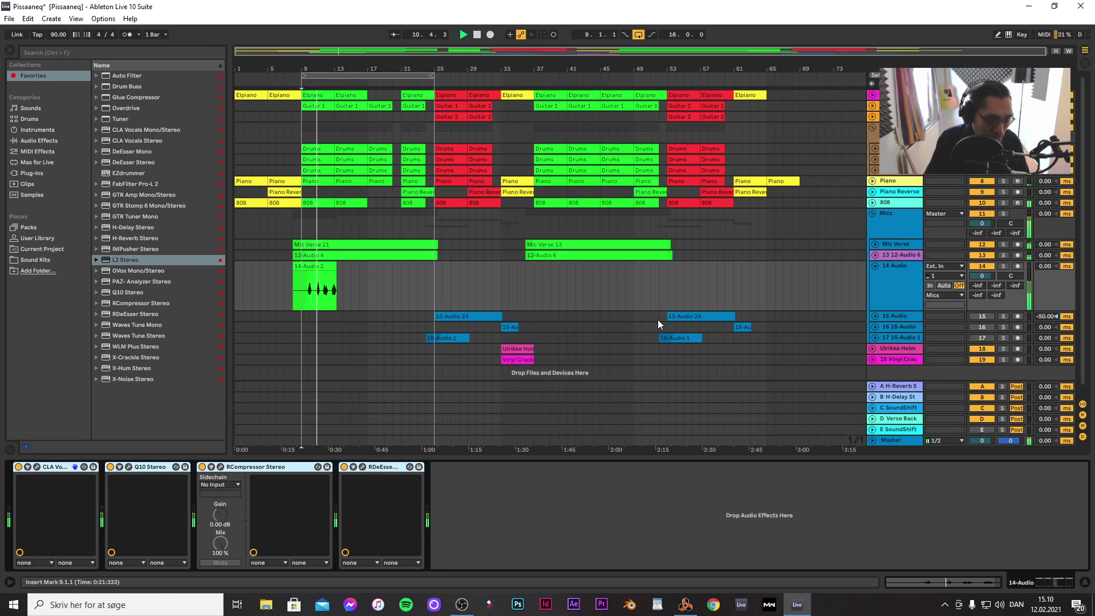
key(Tab)
key(Tab)
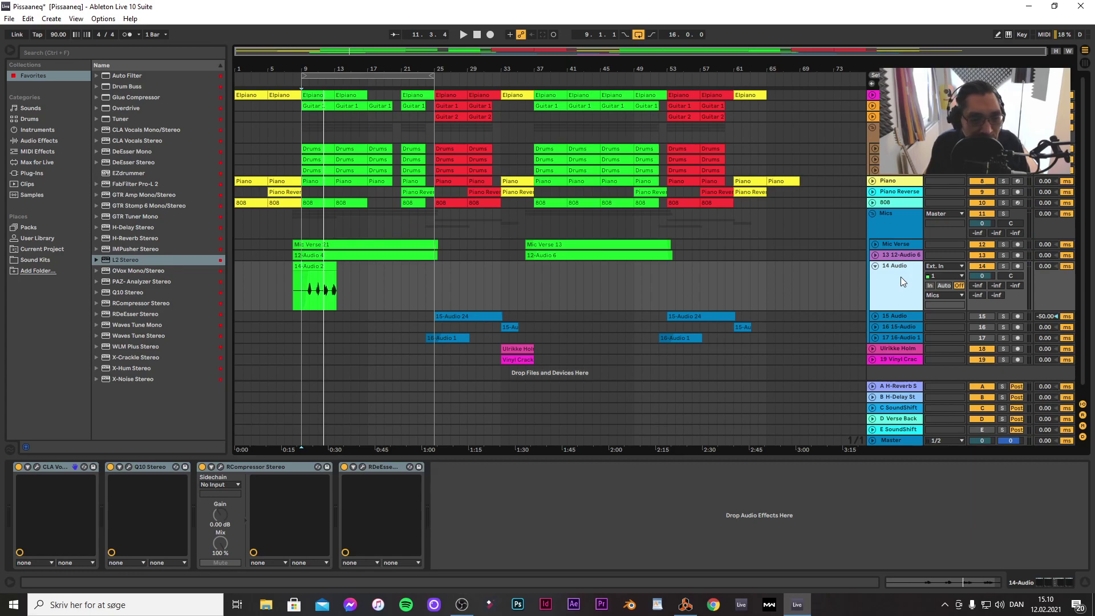
Add a second Q10 Stereo at the end of 14 Audio's chain with the Telephone preset, play the verse and fold the track
drag(121, 292, 571, 505)
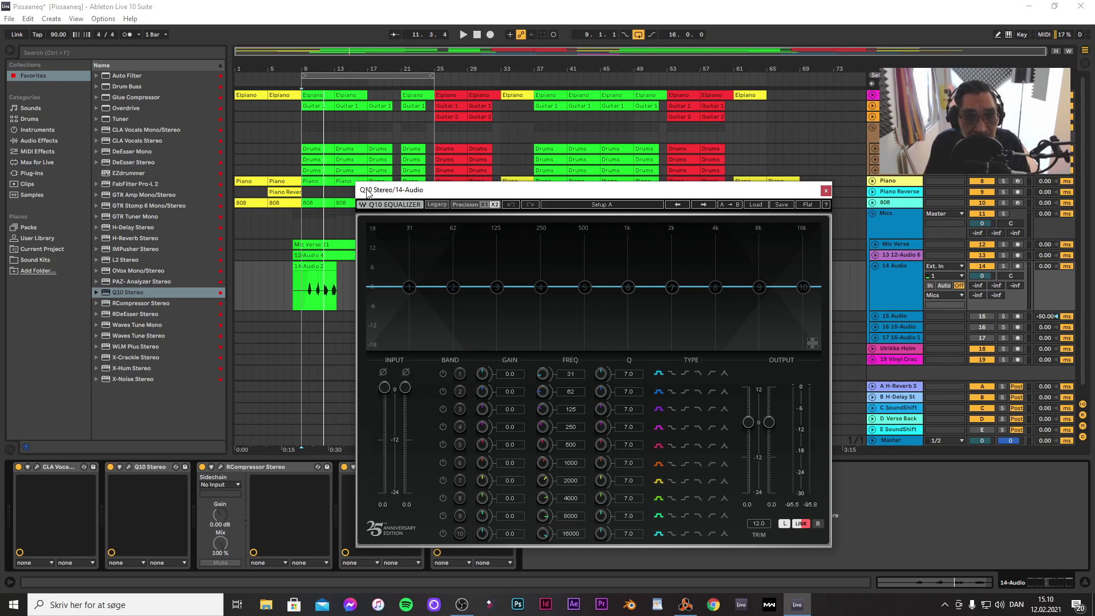
click(756, 205)
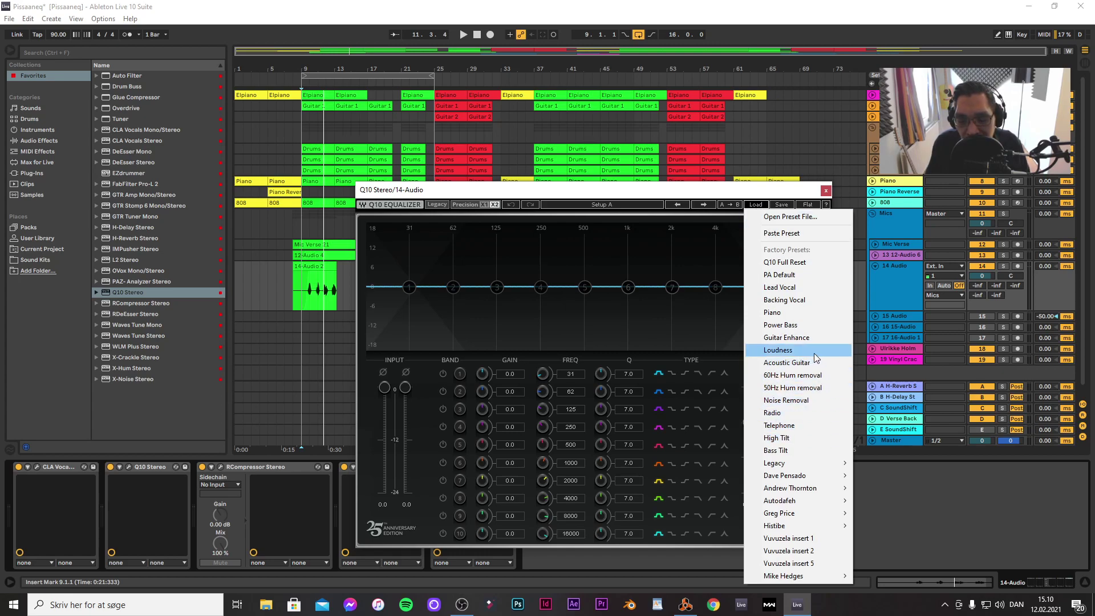
click(790, 429)
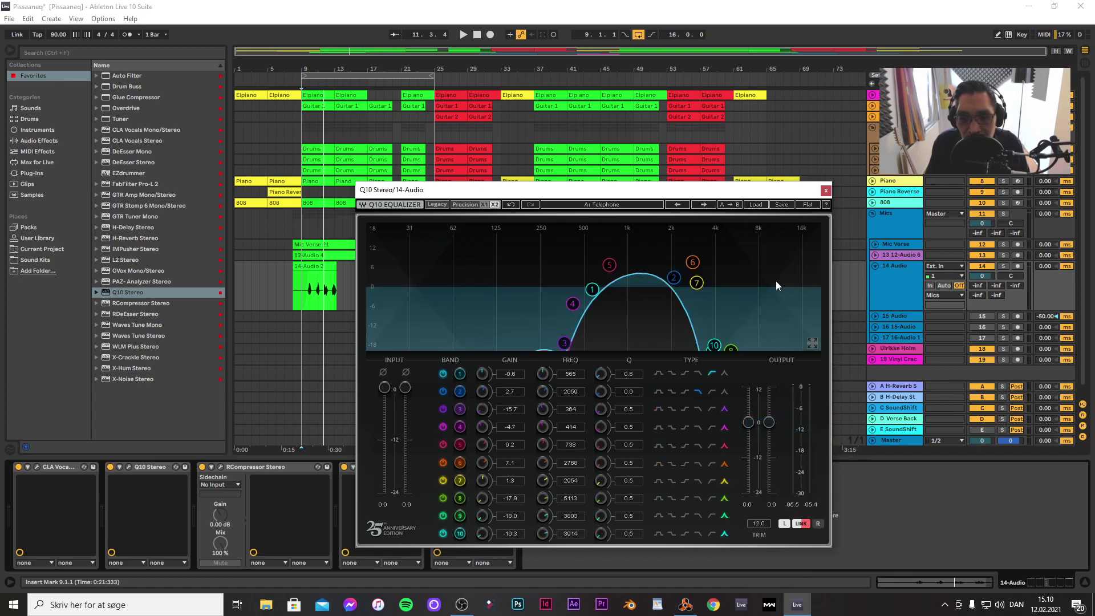
click(825, 190)
key(space)
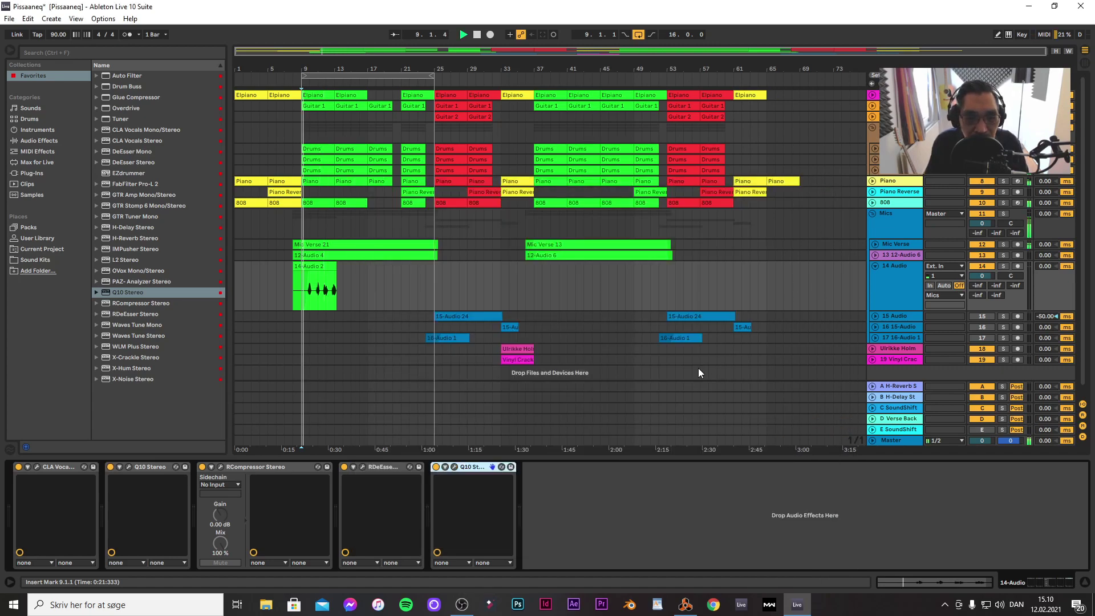
click(874, 266)
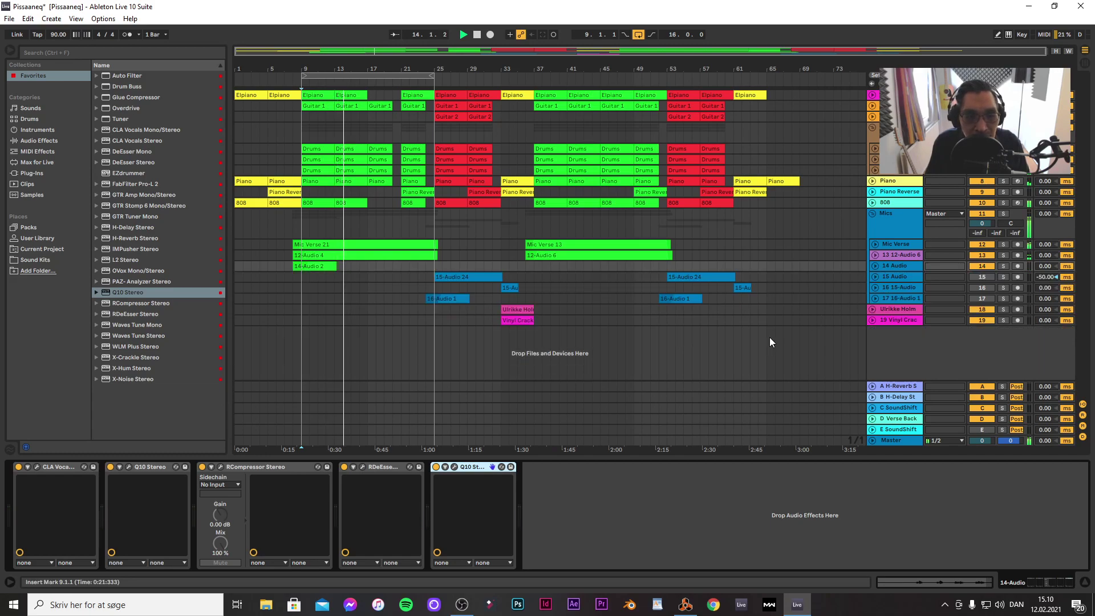
Lower the volume of 14 Audio to about -5.3 dB in Session View during playback, and return to the Arrangement View
key(Tab)
key(space)
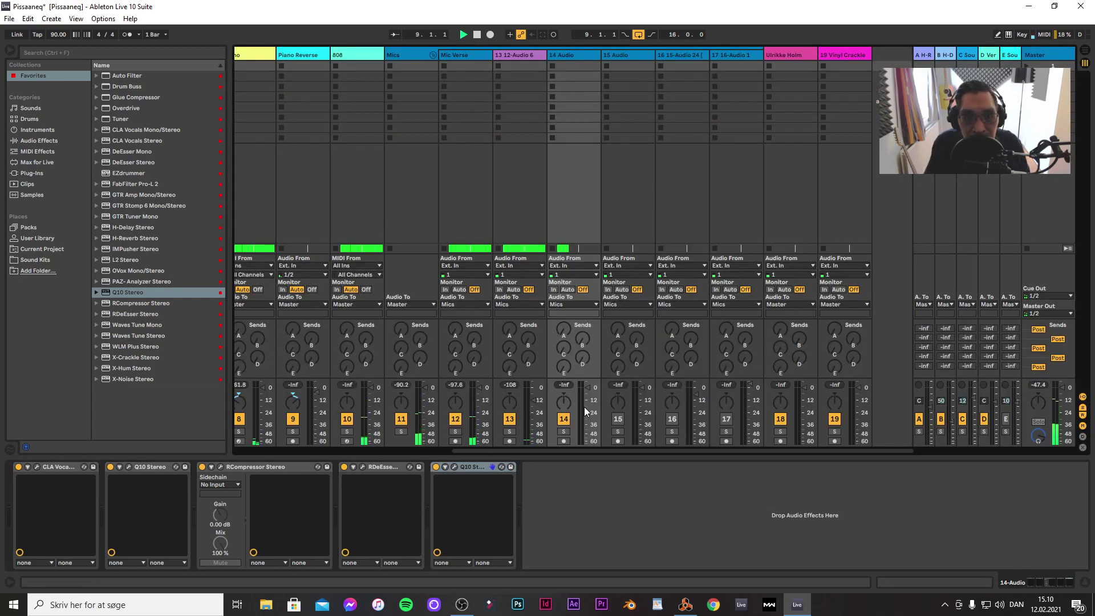
drag(586, 388, 590, 394)
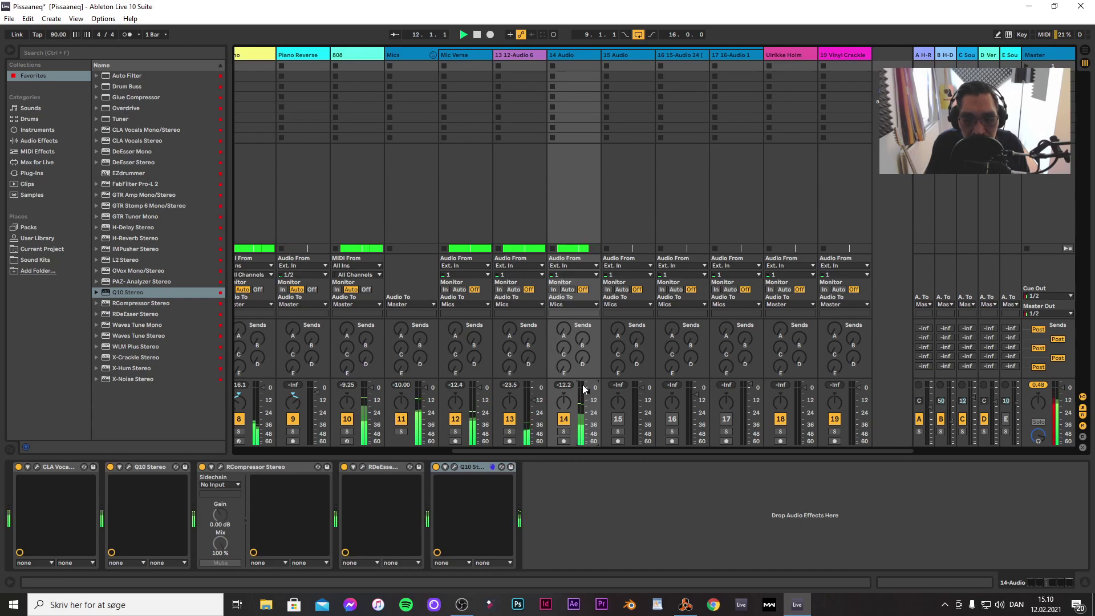
key(Tab)
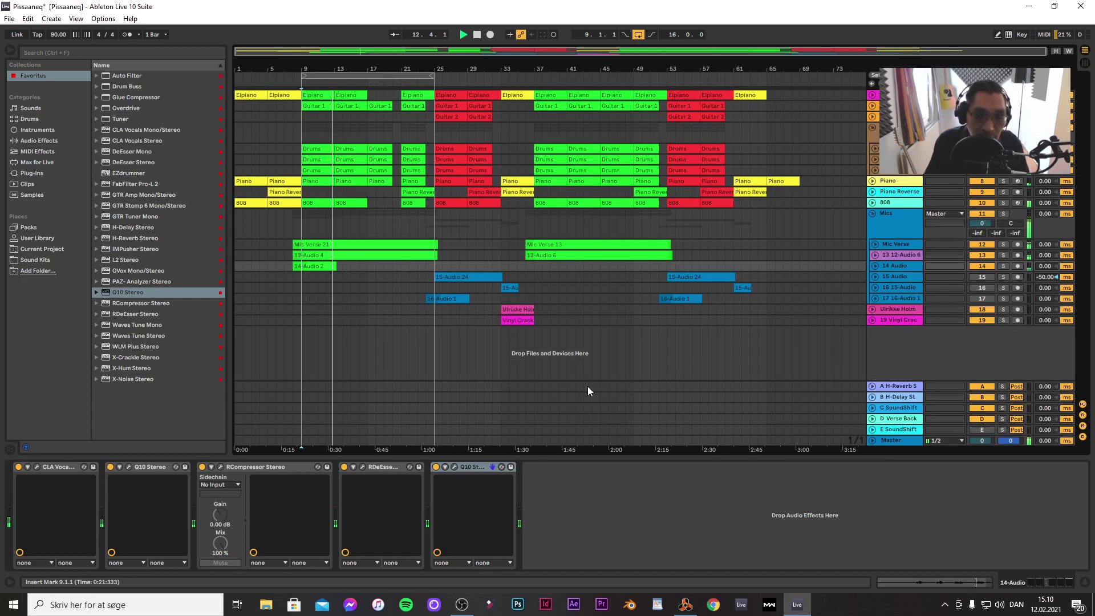
key(Tab)
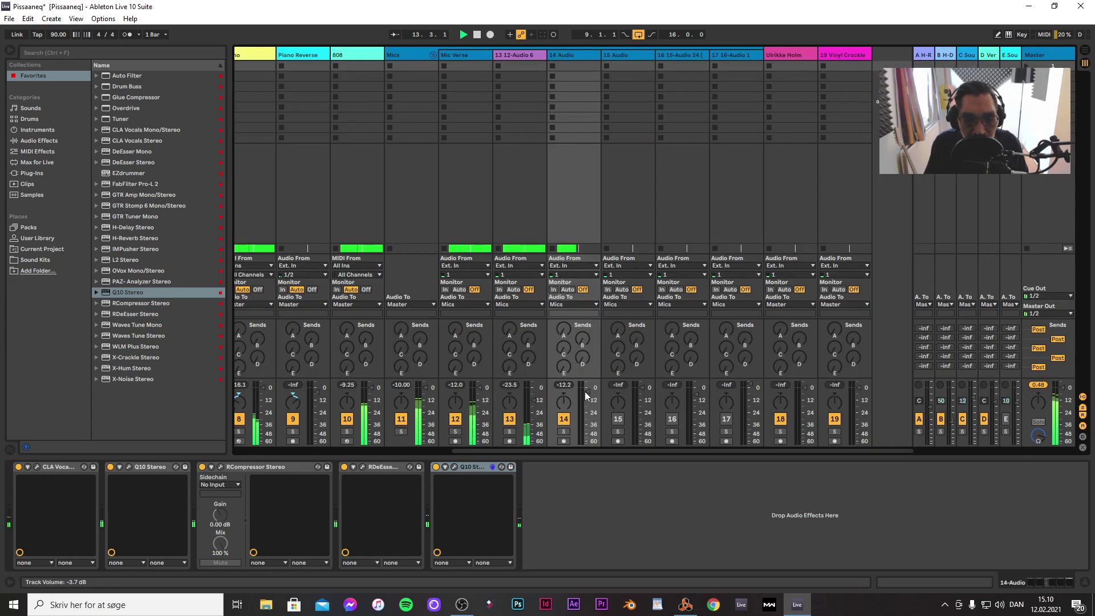
drag(589, 398, 588, 400)
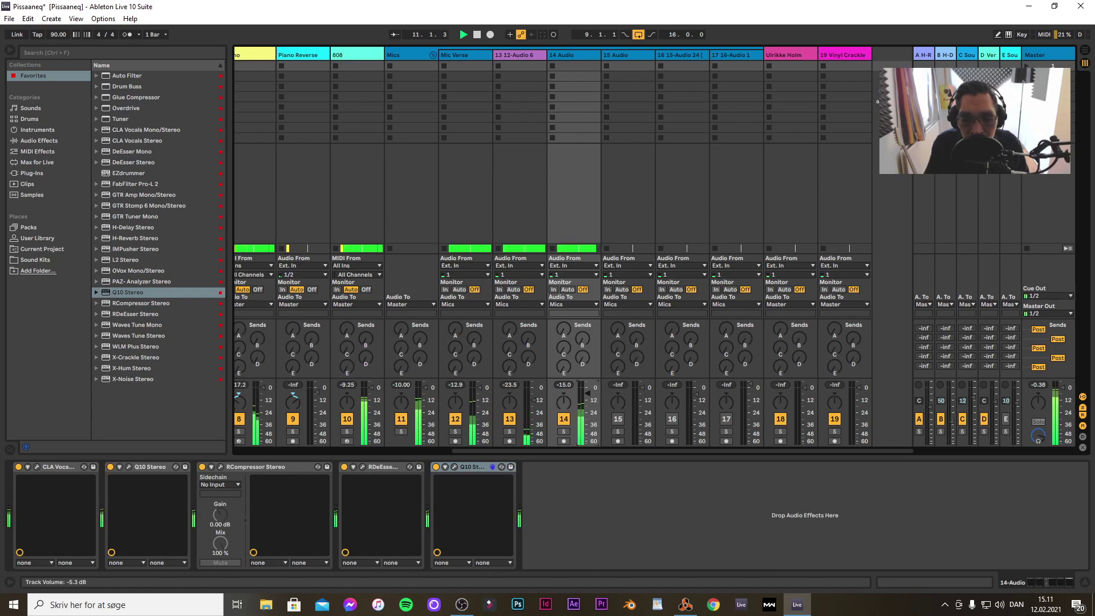
drag(590, 399, 591, 394)
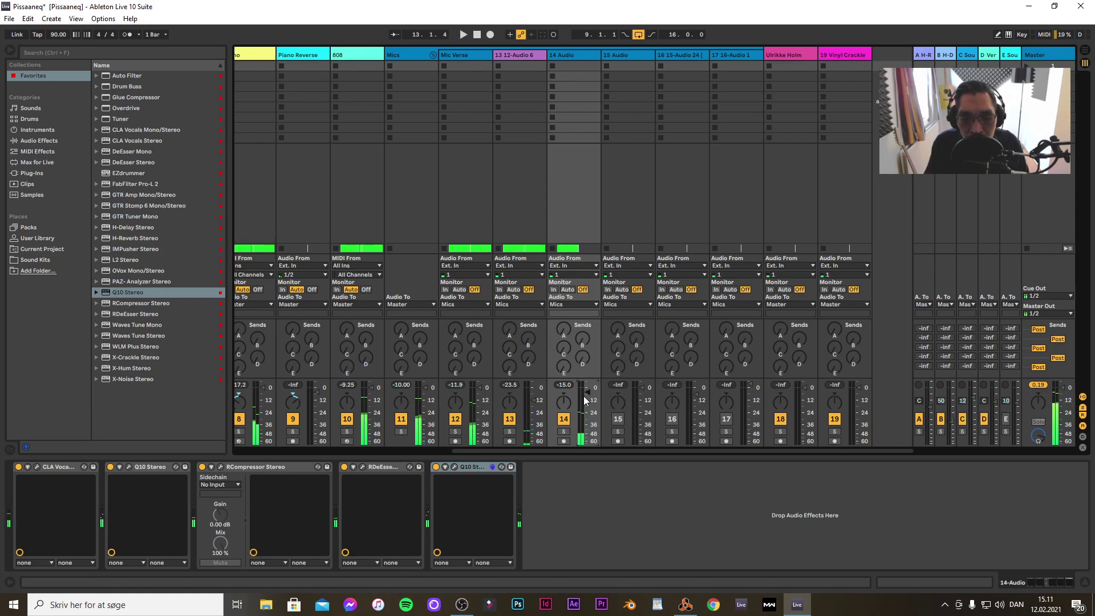
key(Tab)
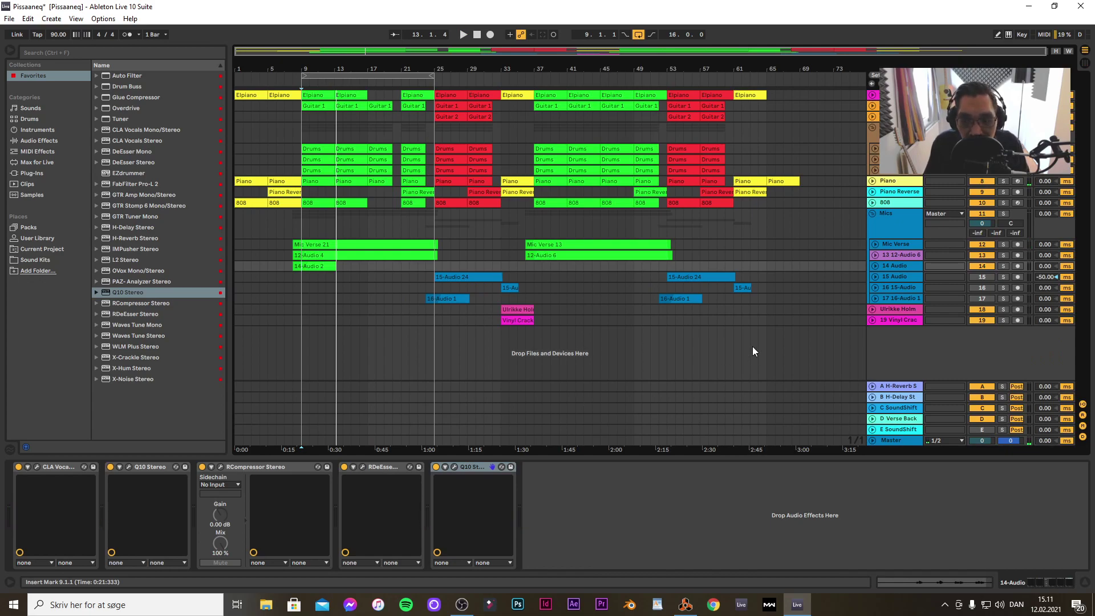
Select the Master track in Session View and play the mix to check the master level
key(Tab)
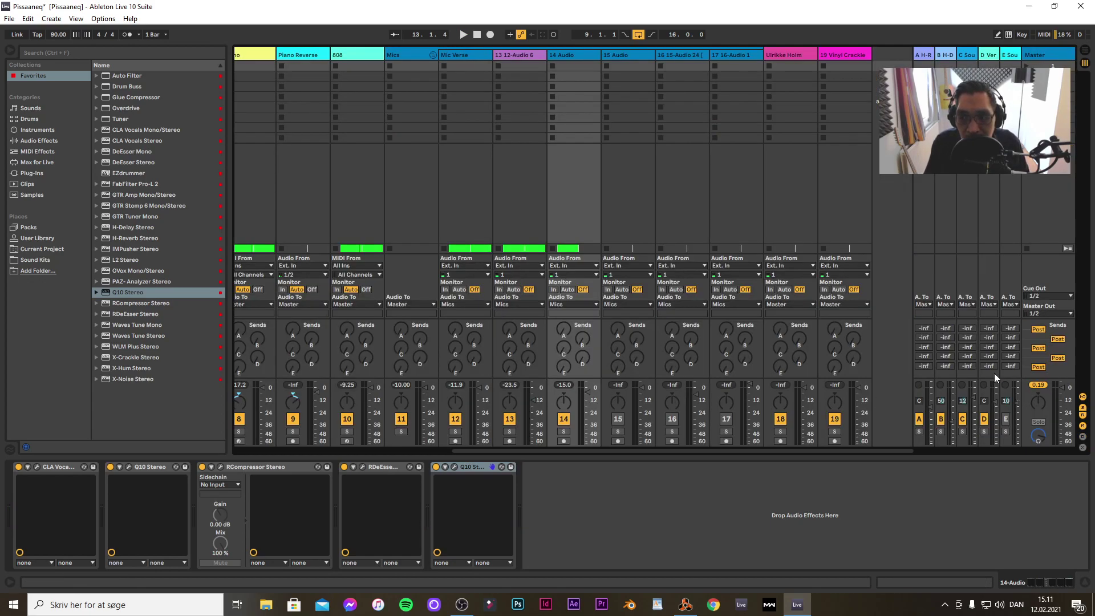
click(1044, 53)
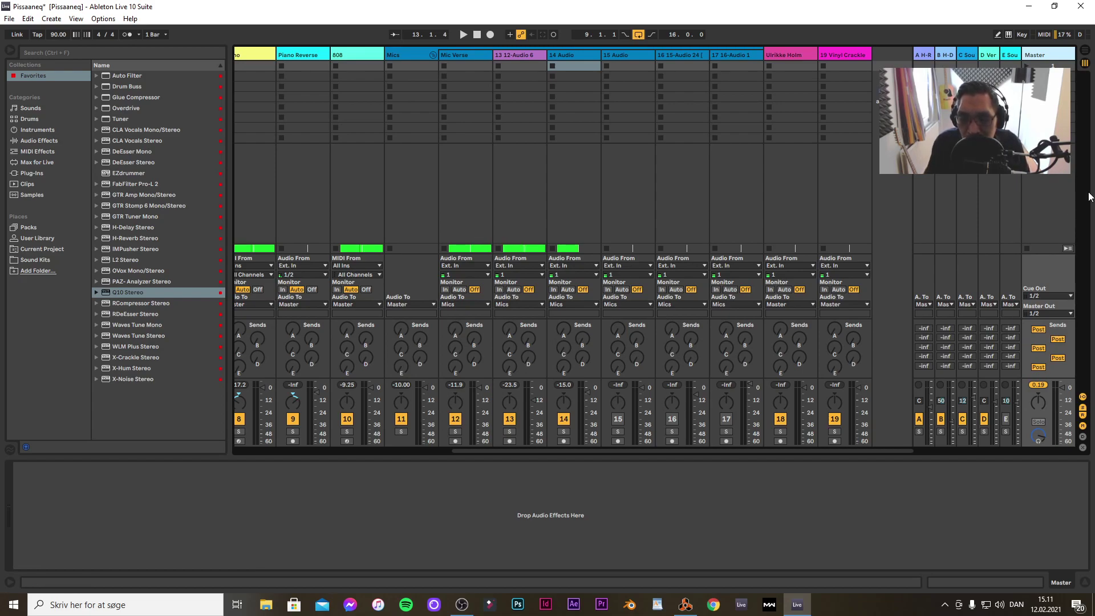
click(1041, 55)
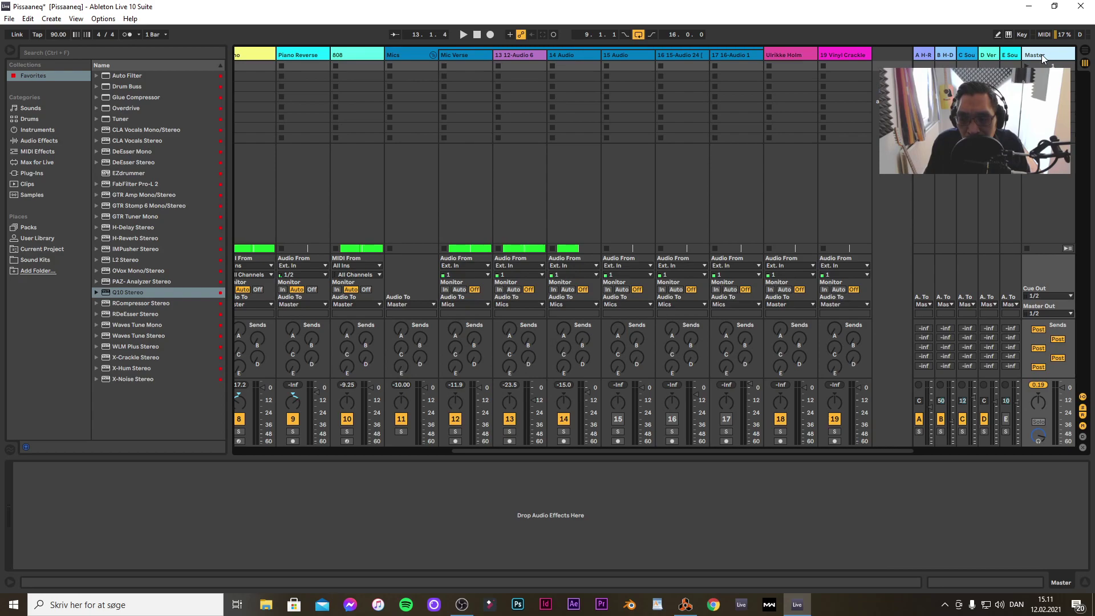
key(space)
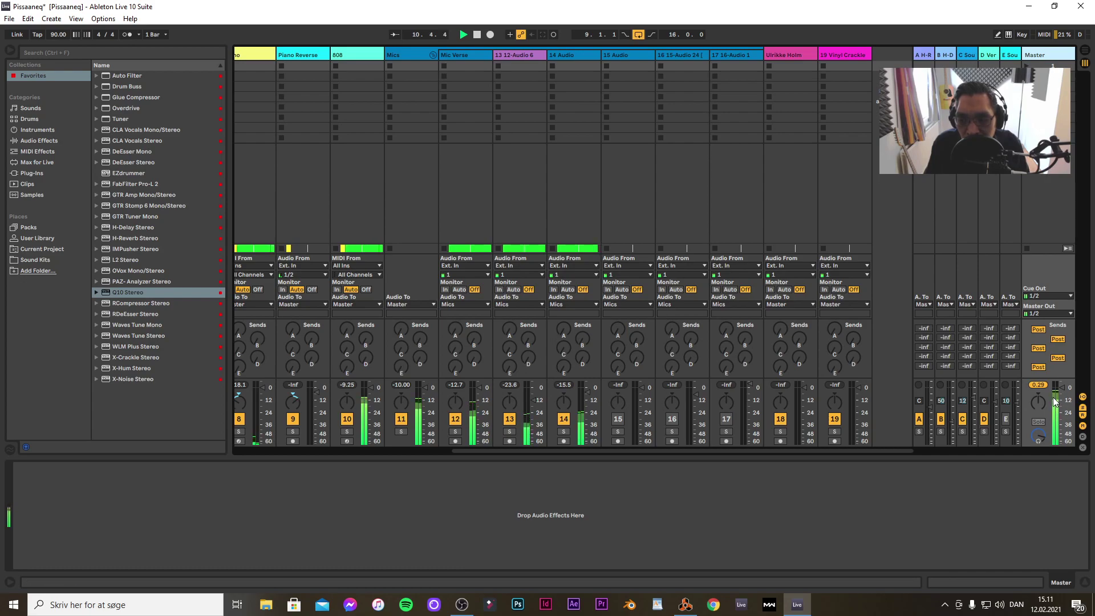
key(space)
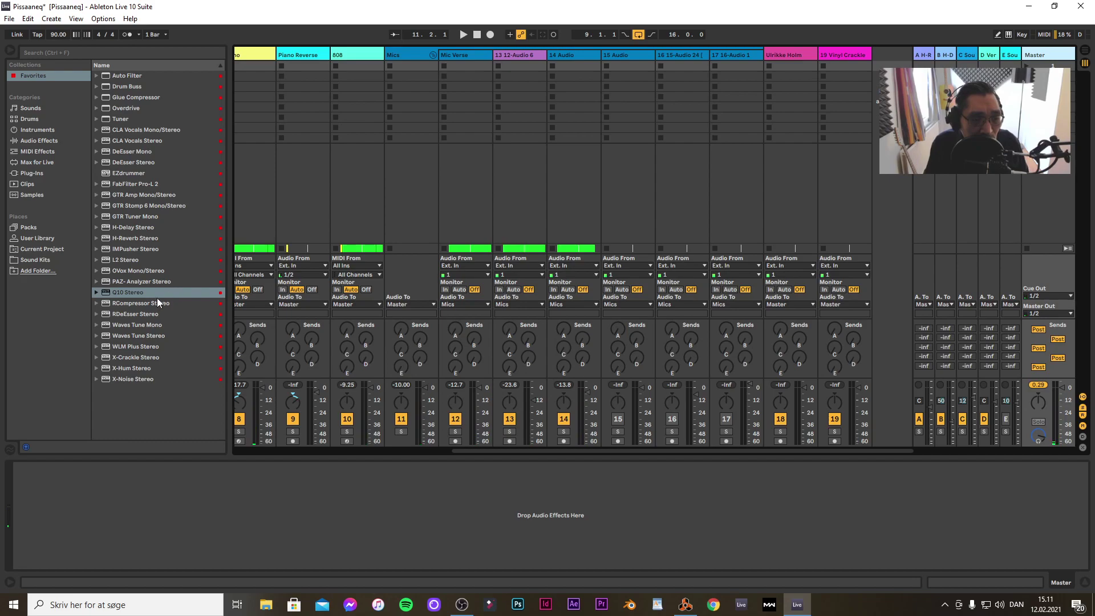
Insert IMPusher Stereo on the Master track and switch back to the Arrangement View
click(137, 249)
drag(135, 250, 179, 502)
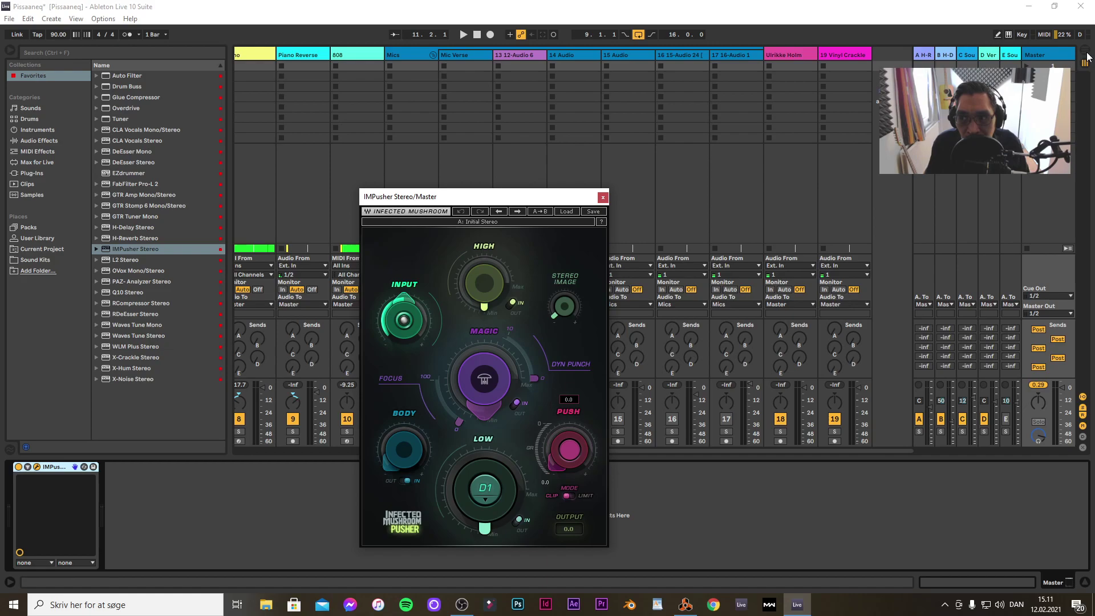
key(Tab)
drag(578, 229, 711, 257)
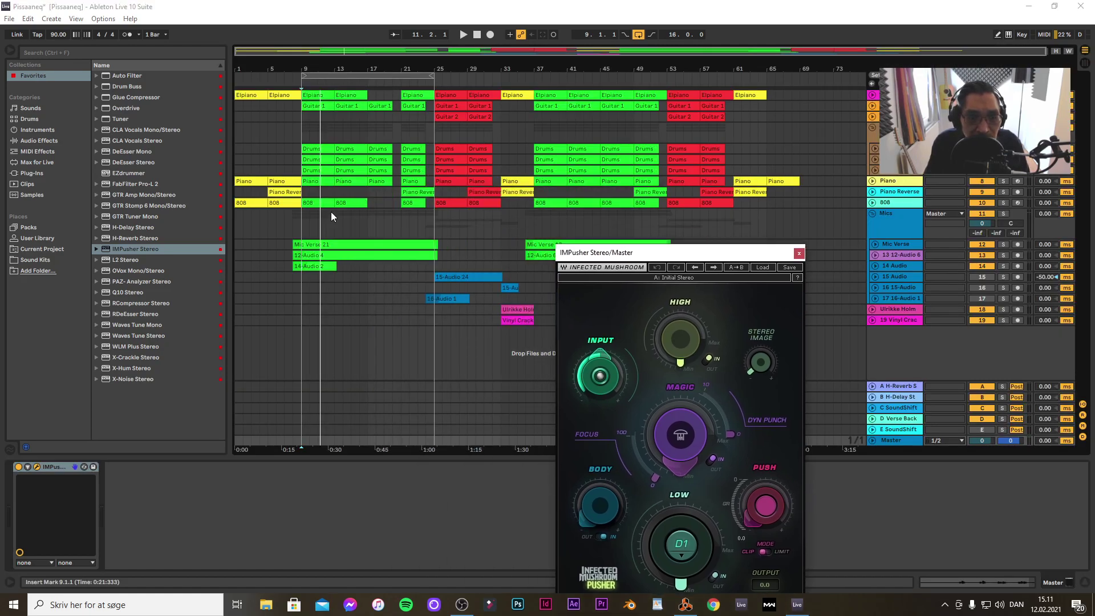
Look up the root note in the 808 clip and set IMPusher's Low frequency to B - 62Hz on the Master
double_click(314, 201)
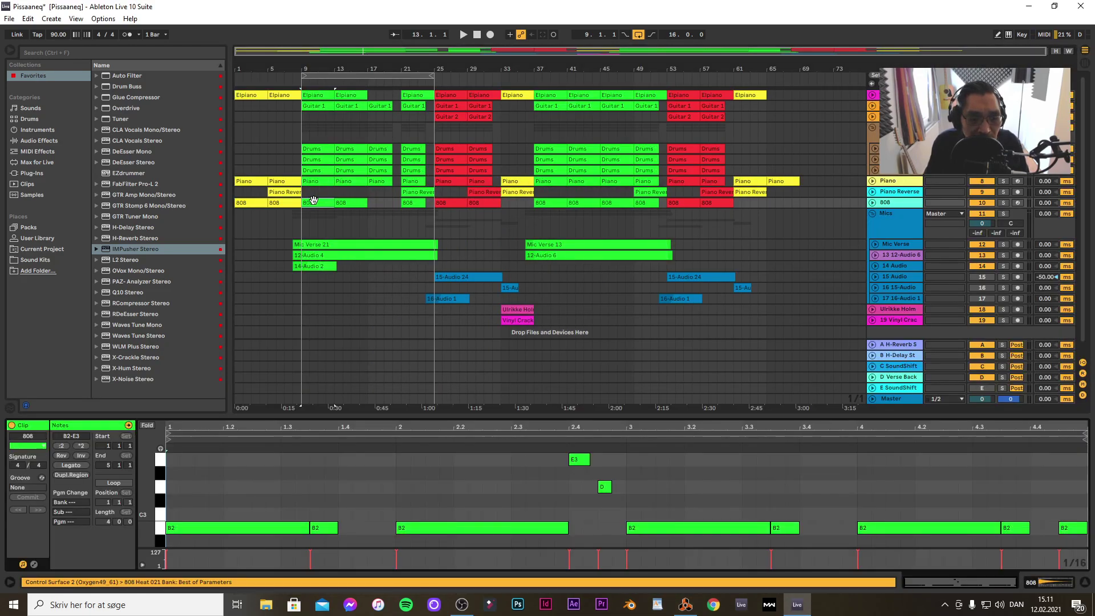
click(905, 399)
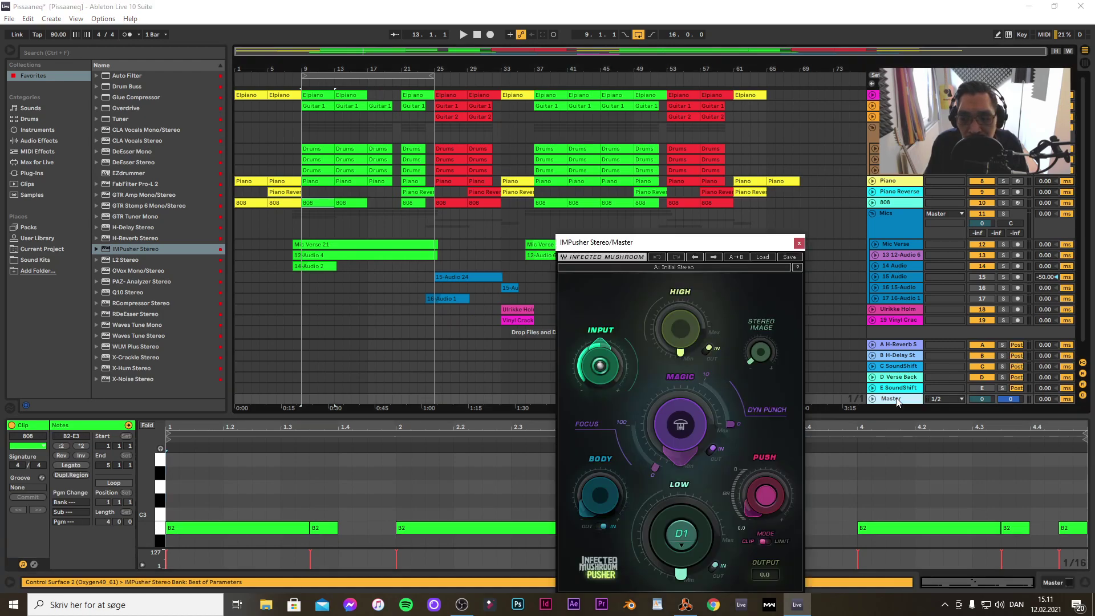
drag(662, 240, 531, 112)
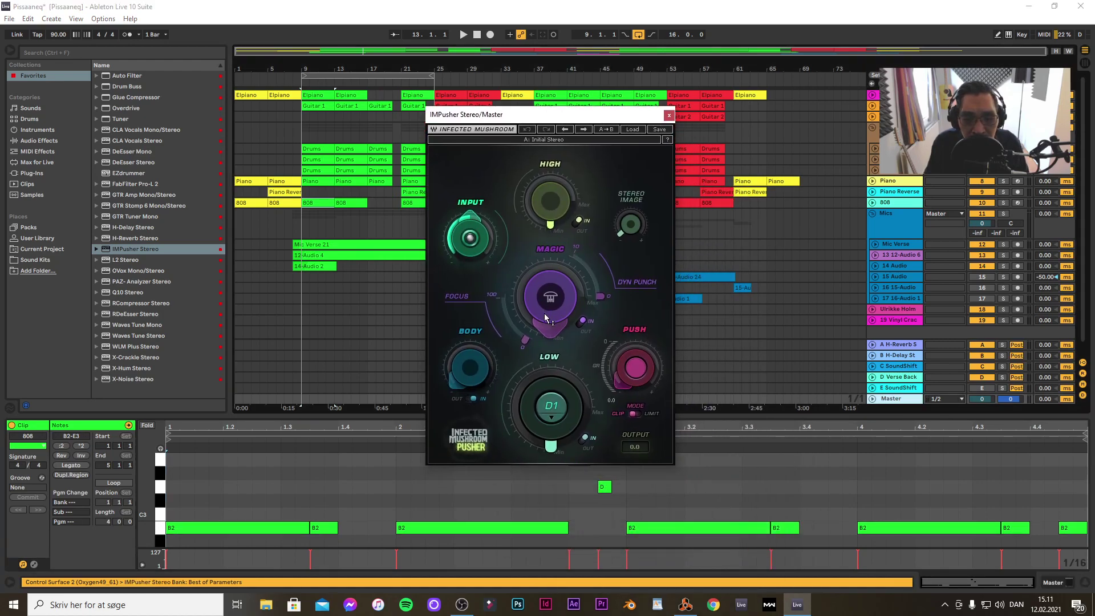
click(553, 417)
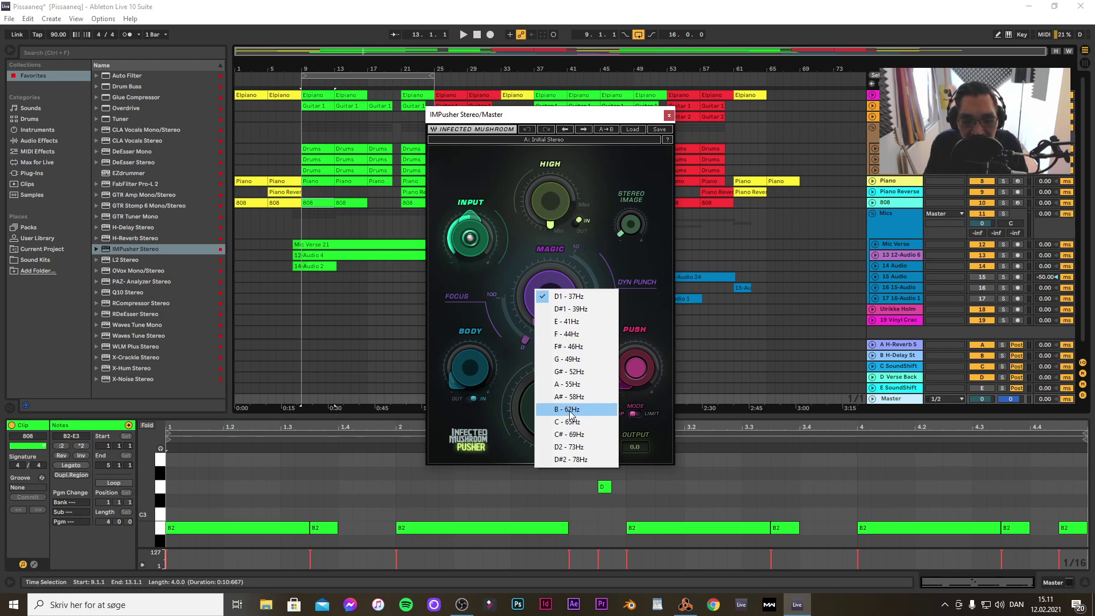
click(572, 410)
Raise IMPusher's Low amount to a little under halfway while the mix plays
key(space)
mouse_move(551, 449)
mouse_down()
mouse_move(551, 390)
mouse_move(550, 444)
mouse_up()
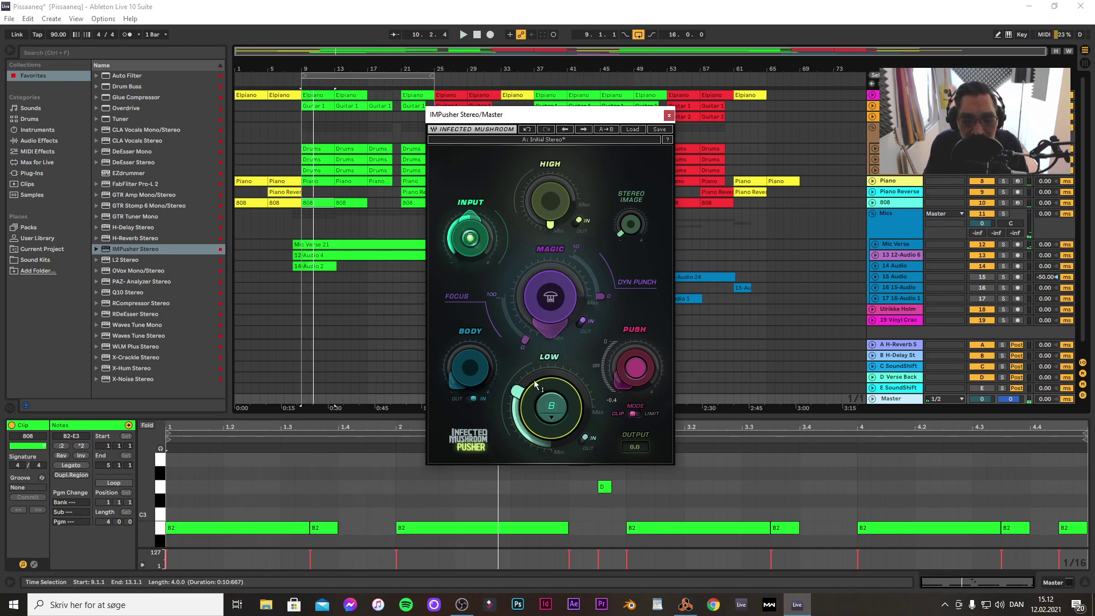
mouse_move(520, 392)
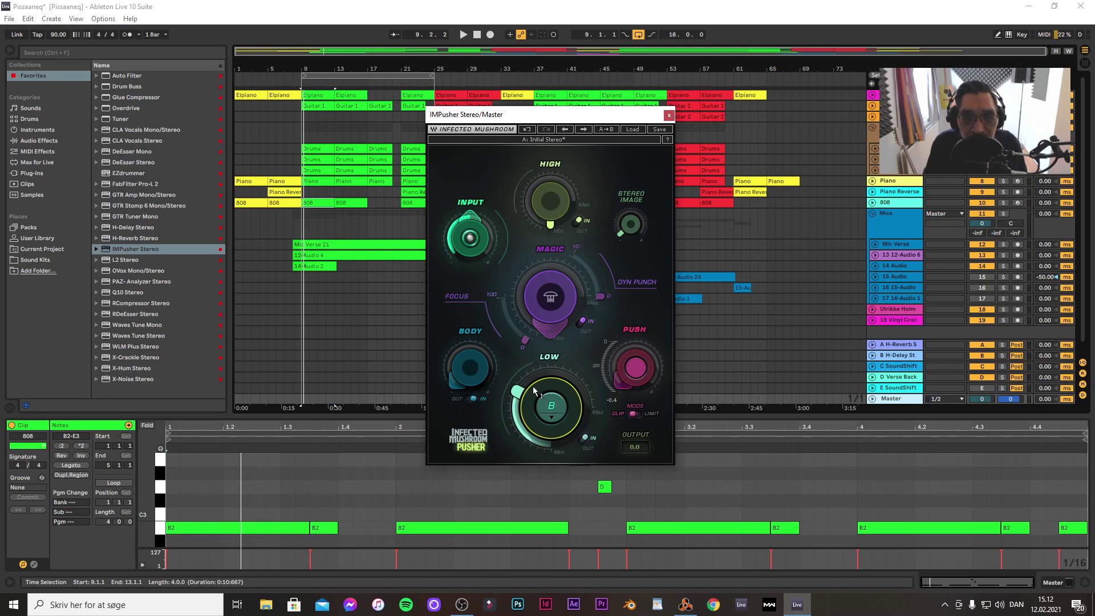
Reduce IMPusher's Low amount slightly and set its Stereo Image to 7.0, playing the mix to check the width
mouse_move(533, 385)
mouse_down()
mouse_move(533, 360)
mouse_move(533, 387)
mouse_up()
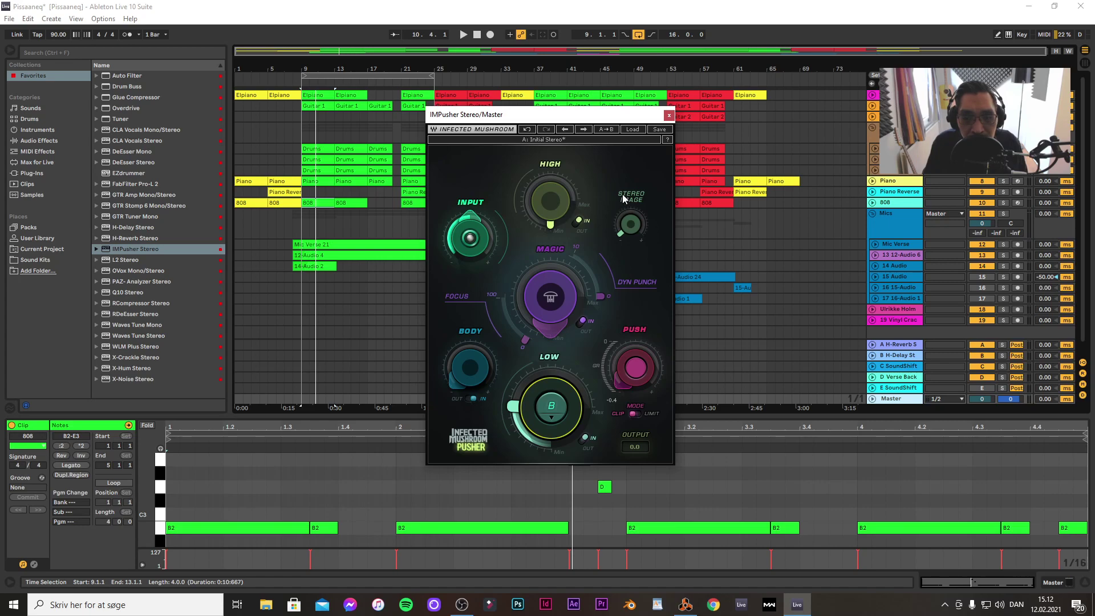
drag(621, 235, 622, 200)
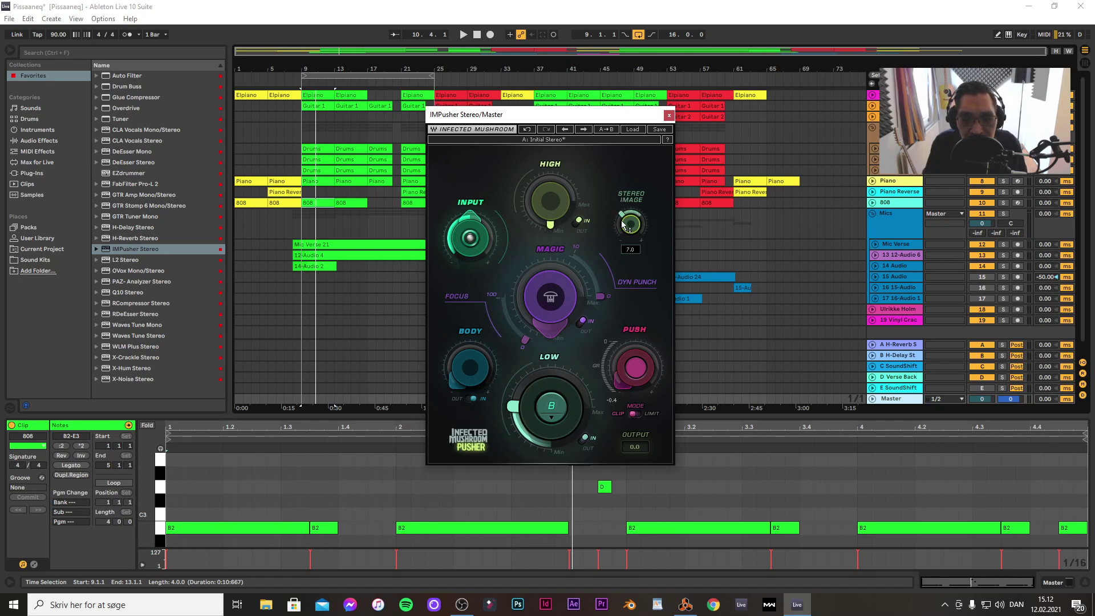
key(space)
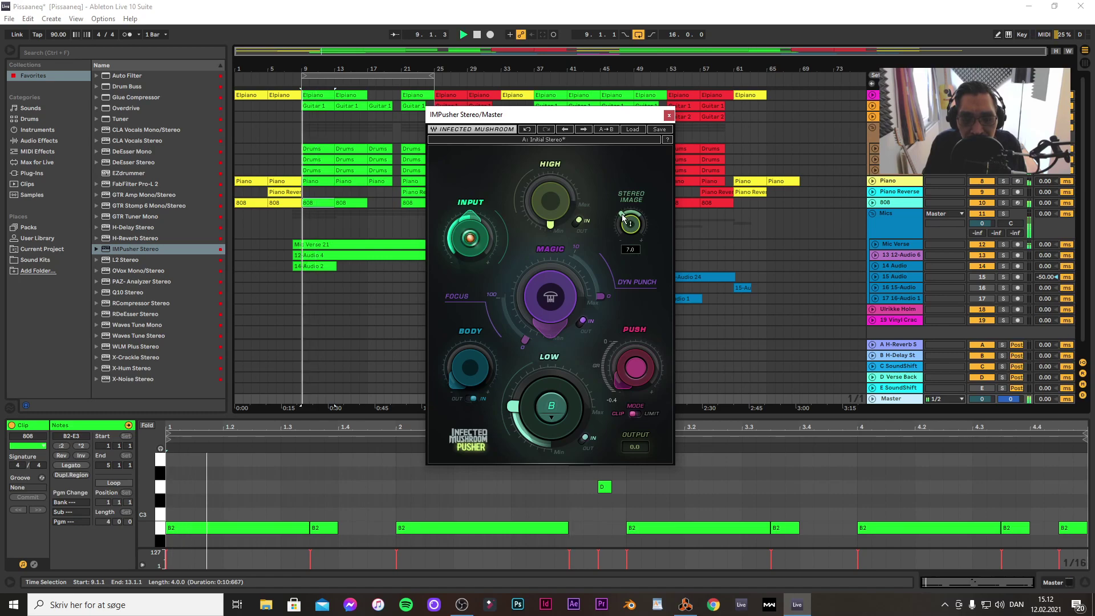
mouse_move(624, 218)
mouse_down()
mouse_move(623, 245)
mouse_move(632, 219)
mouse_up()
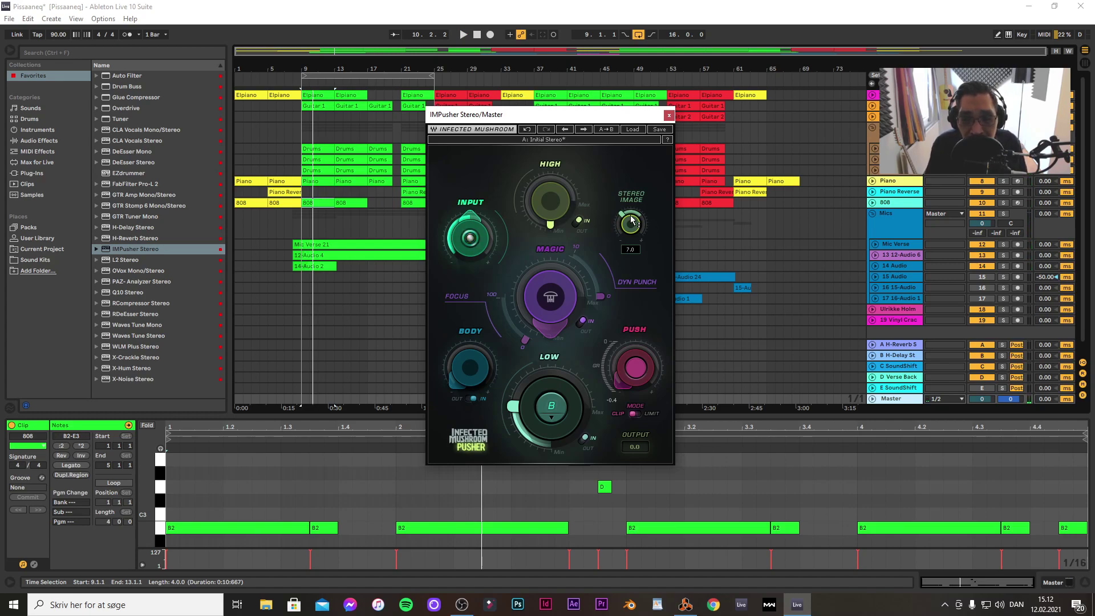
key(space)
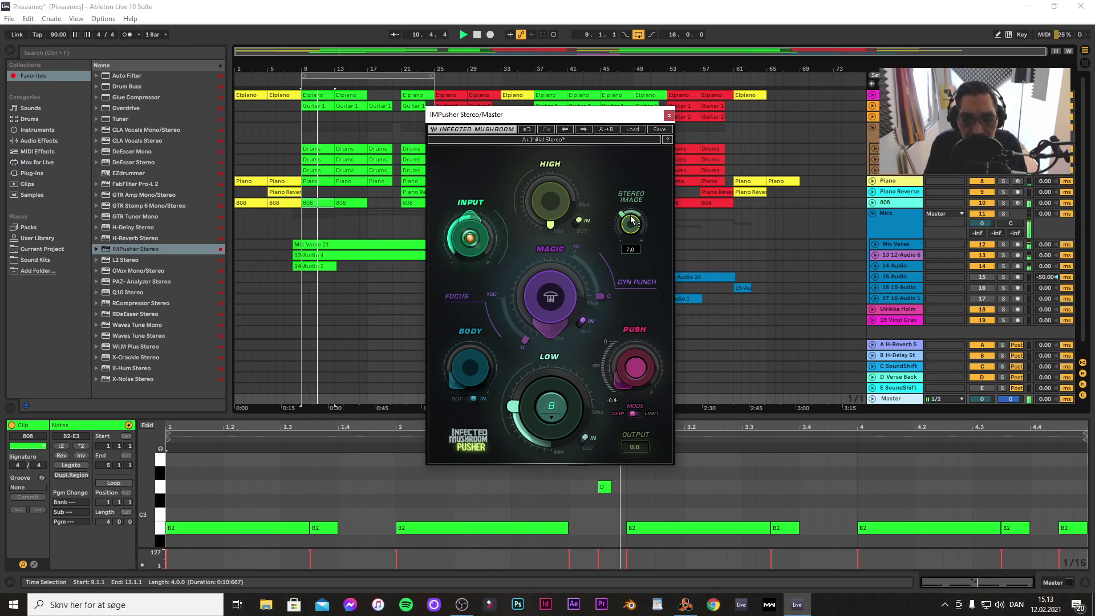
key(space)
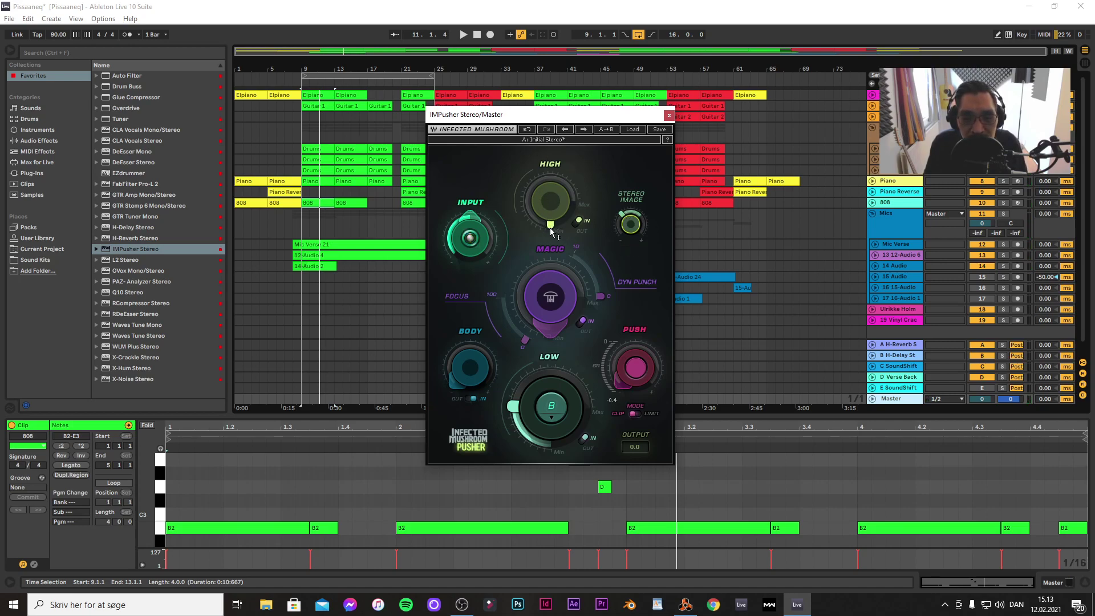
Raise IMPusher's High amount to a little under halfway, check it against the playing mix, and close the plugin window
mouse_move(551, 228)
mouse_down()
mouse_move(551, 245)
mouse_move(551, 205)
mouse_move(539, 228)
mouse_up()
key(space)
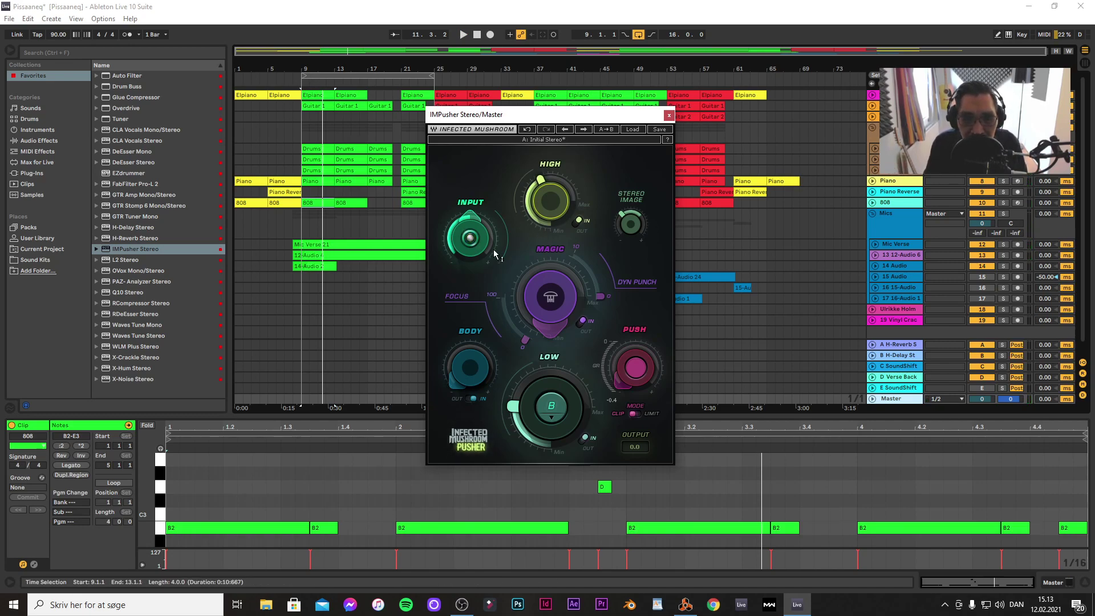
drag(542, 176, 541, 202)
key(space)
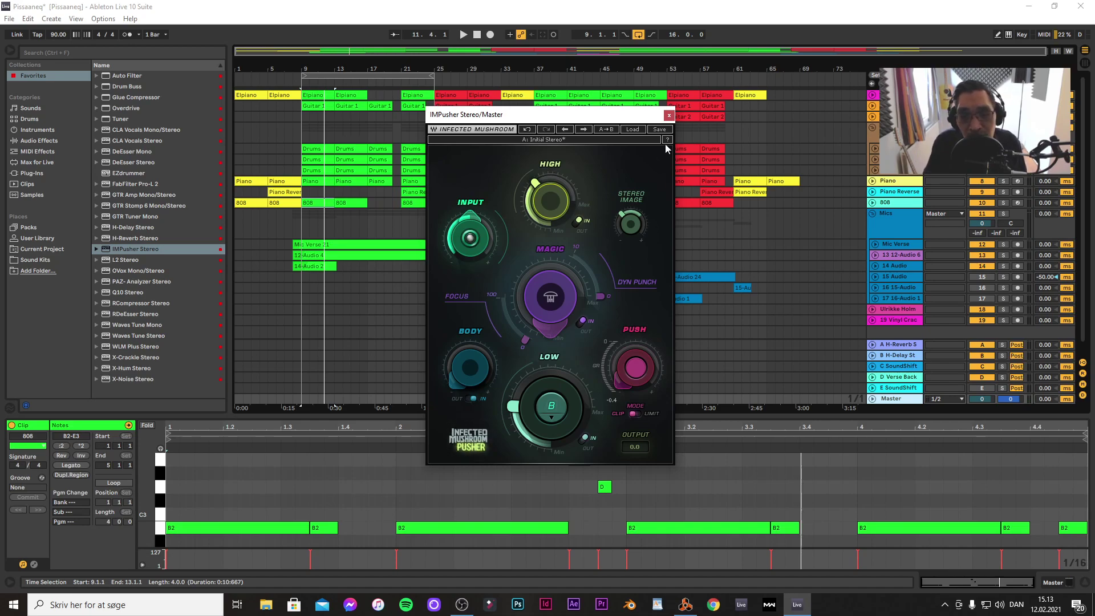
key(space)
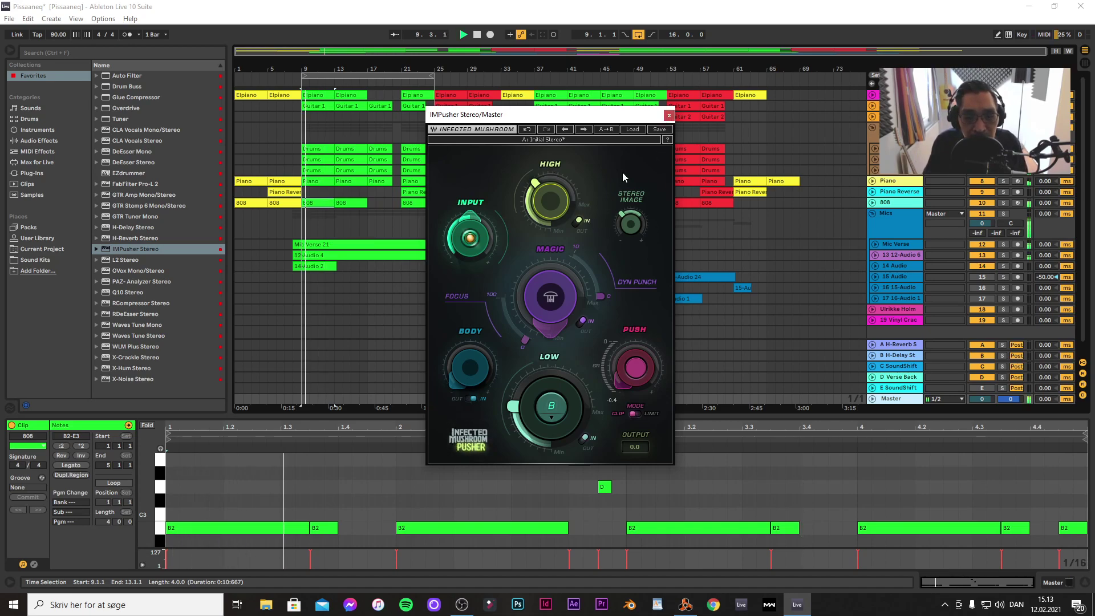
click(669, 116)
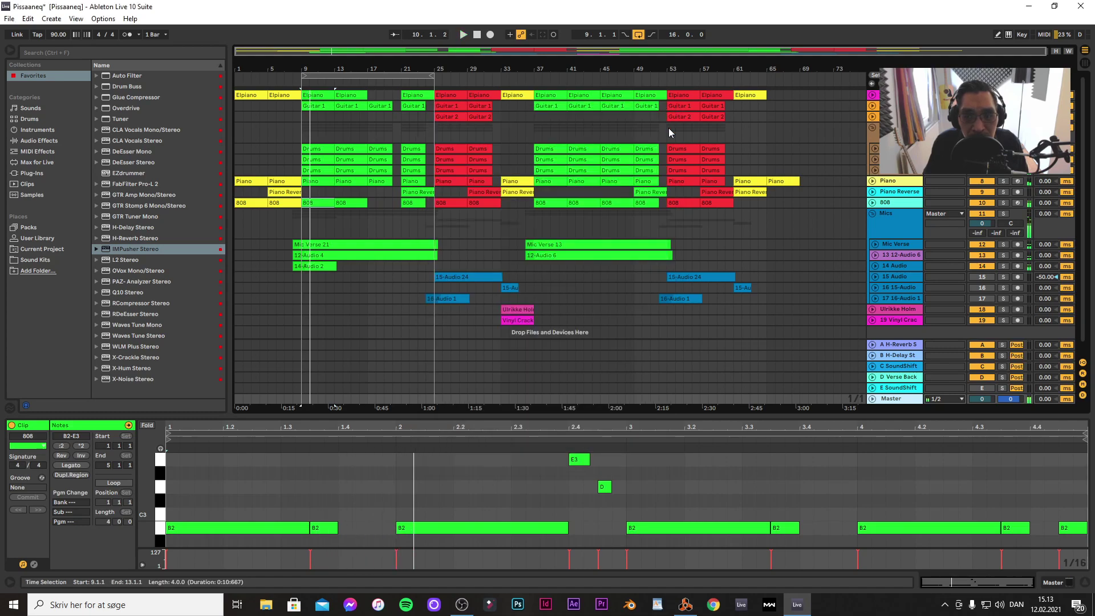
Insert L2 Stereo after IMPusher on the Master track and set its Out Ceiling to -0.1
click(902, 400)
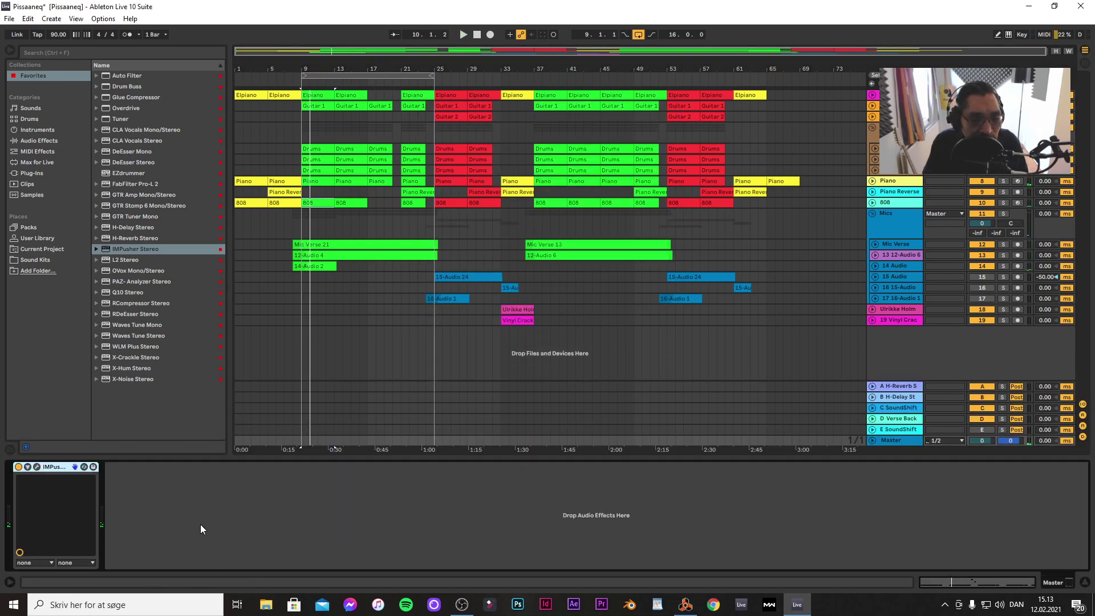
click(197, 505)
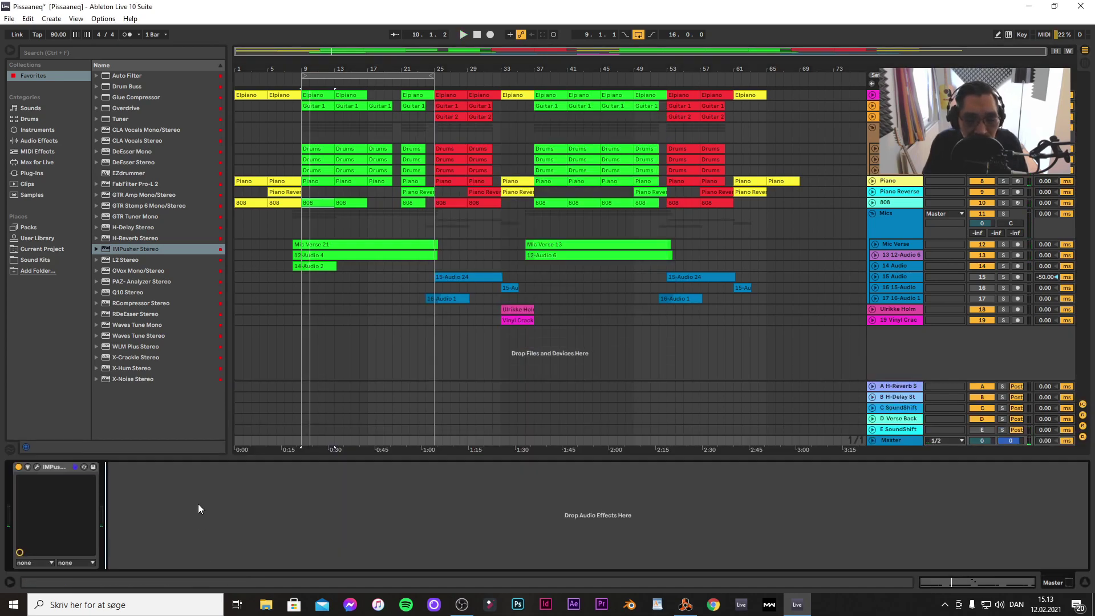
double_click(124, 260)
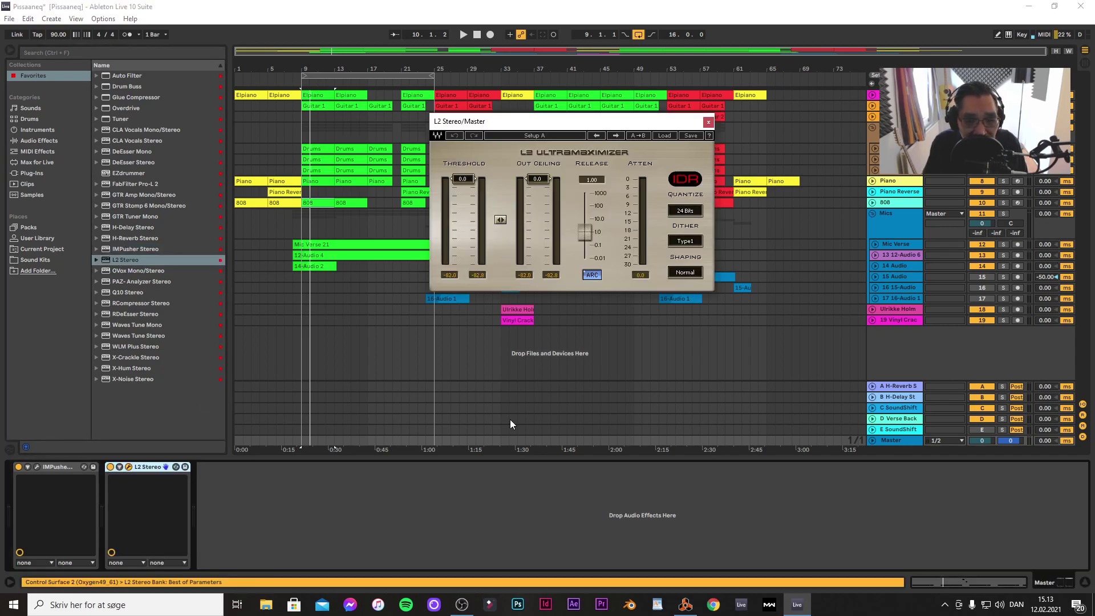
click(545, 182)
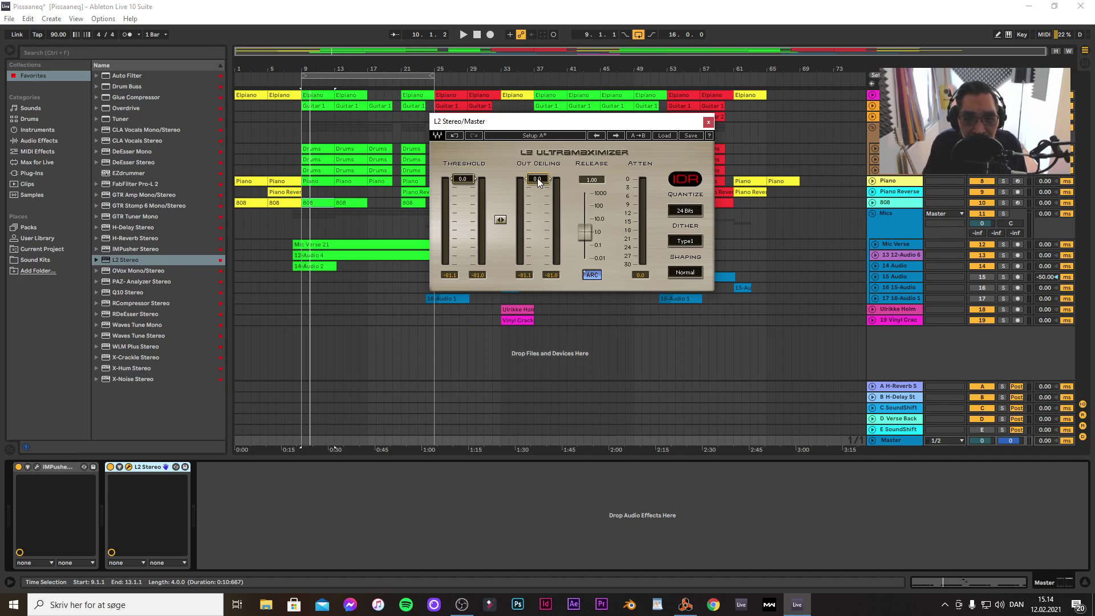
drag(542, 177, 542, 180)
Try L2's Threshold at -2.4 and return it to 0.0
drag(462, 180, 463, 184)
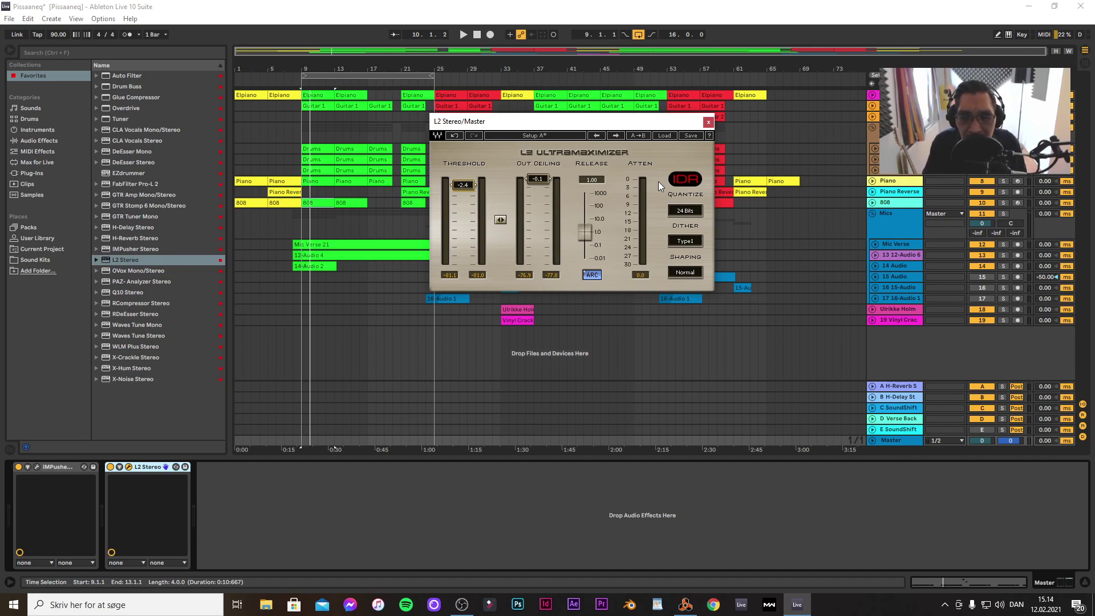
drag(462, 185, 469, 171)
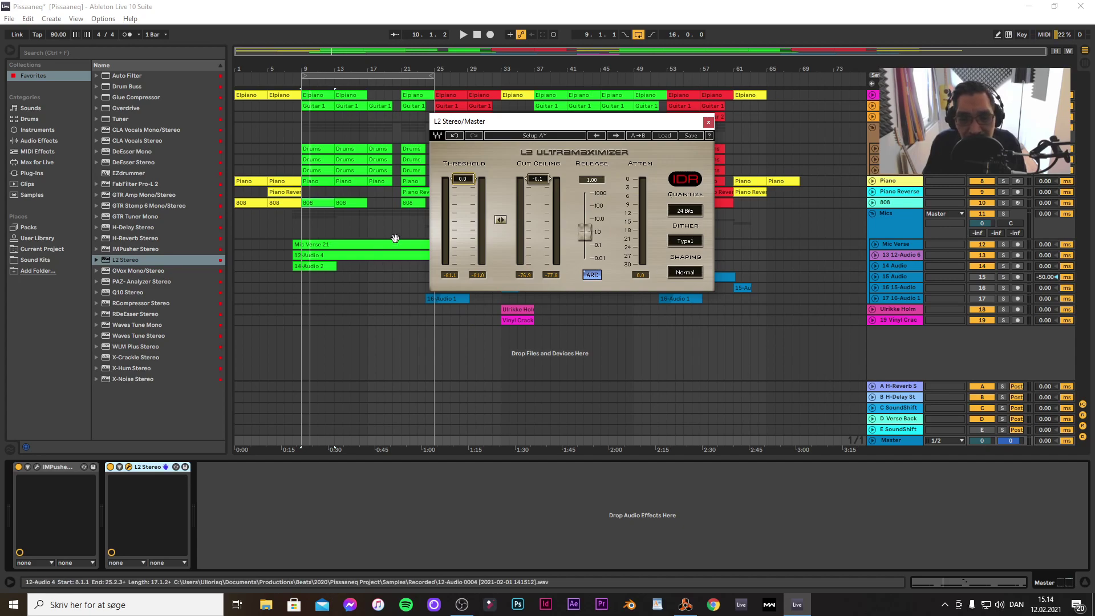
mouse_move(465, 185)
mouse_down()
mouse_move(465, 195)
mouse_move(465, 178)
mouse_up()
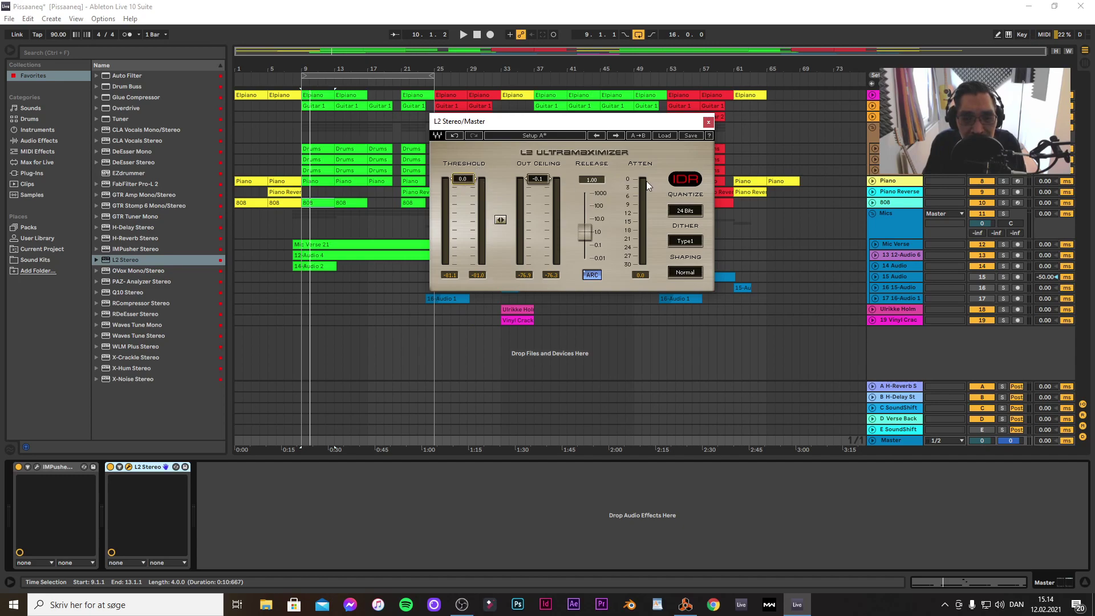
Lower L2's Threshold to -4.0 while the mix plays
key(space)
drag(462, 179, 467, 192)
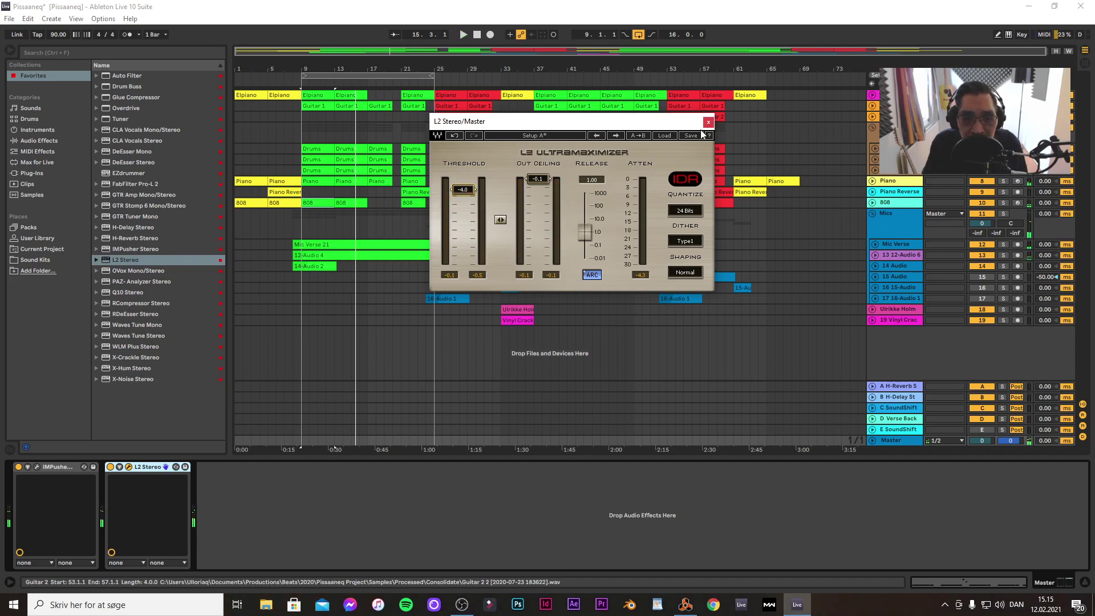
Compare the playing mix with L2 Stereo switched off and on, leave it on, and close its window
click(110, 467)
key(space)
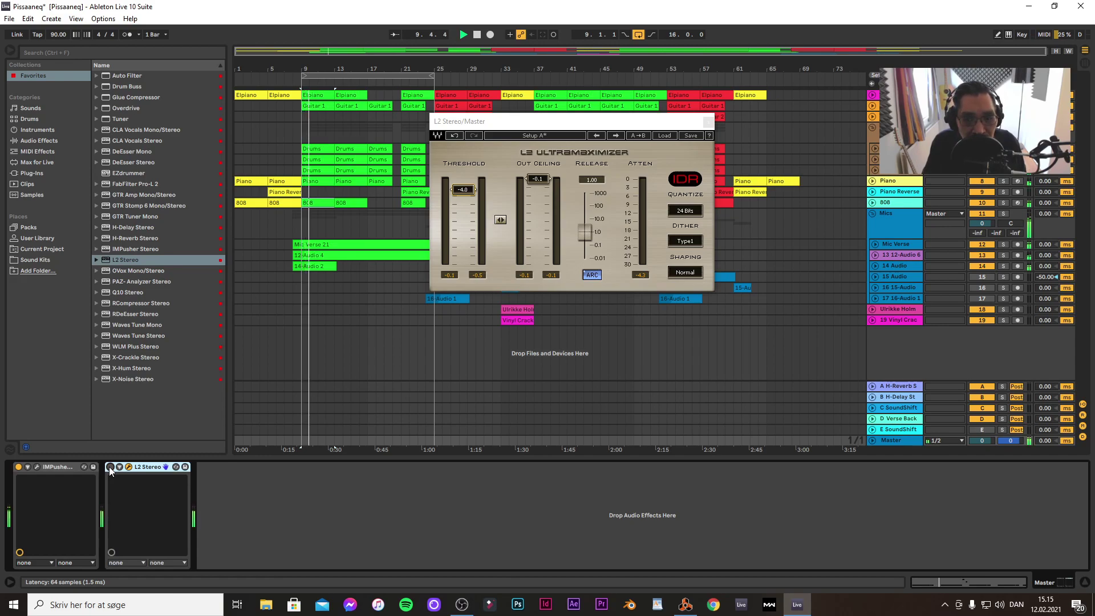
key(space)
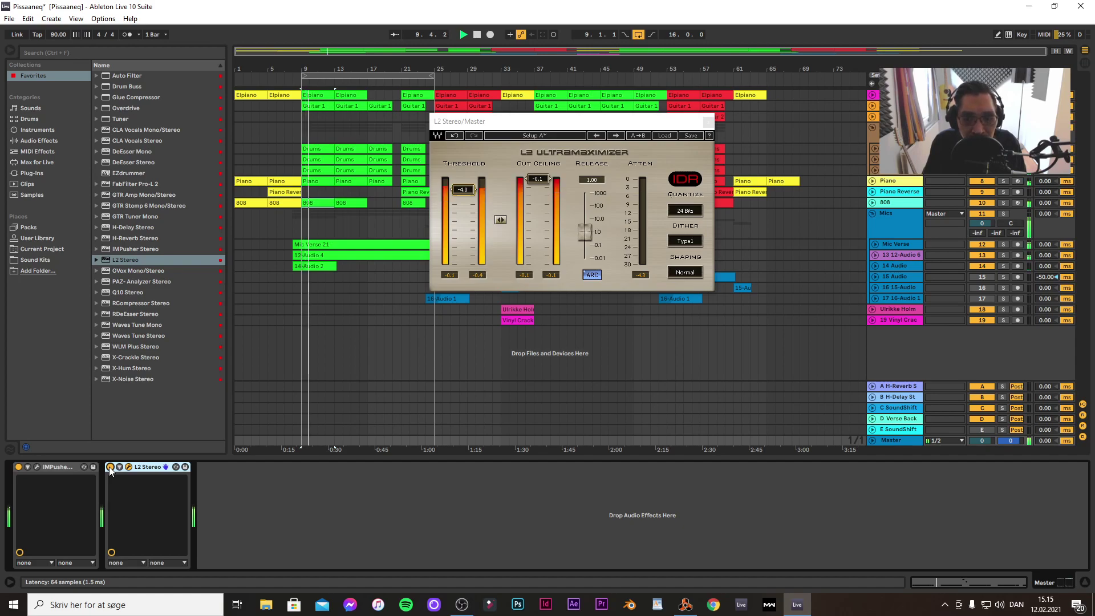
key(space)
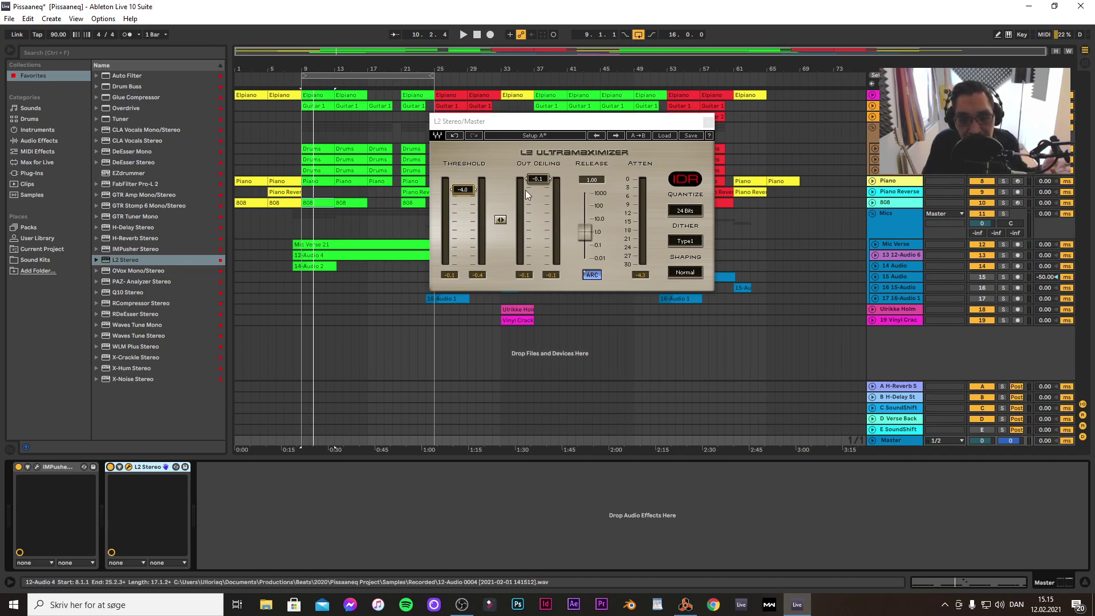
click(709, 122)
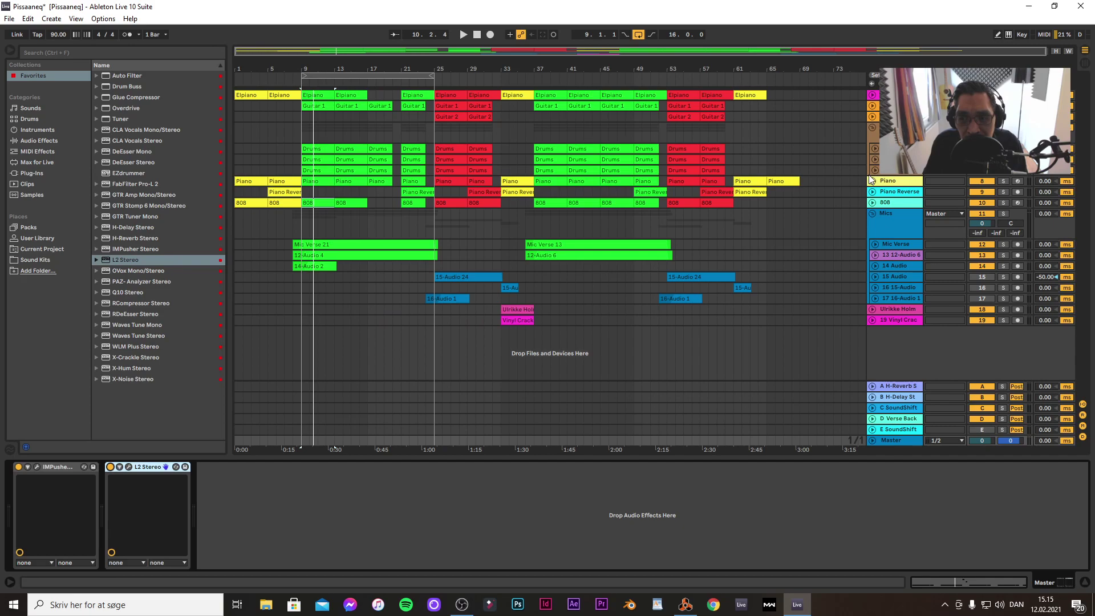
Look at the 808 and Kick device chains and add a Glue Compressor to the 808 track after its sampler
click(893, 203)
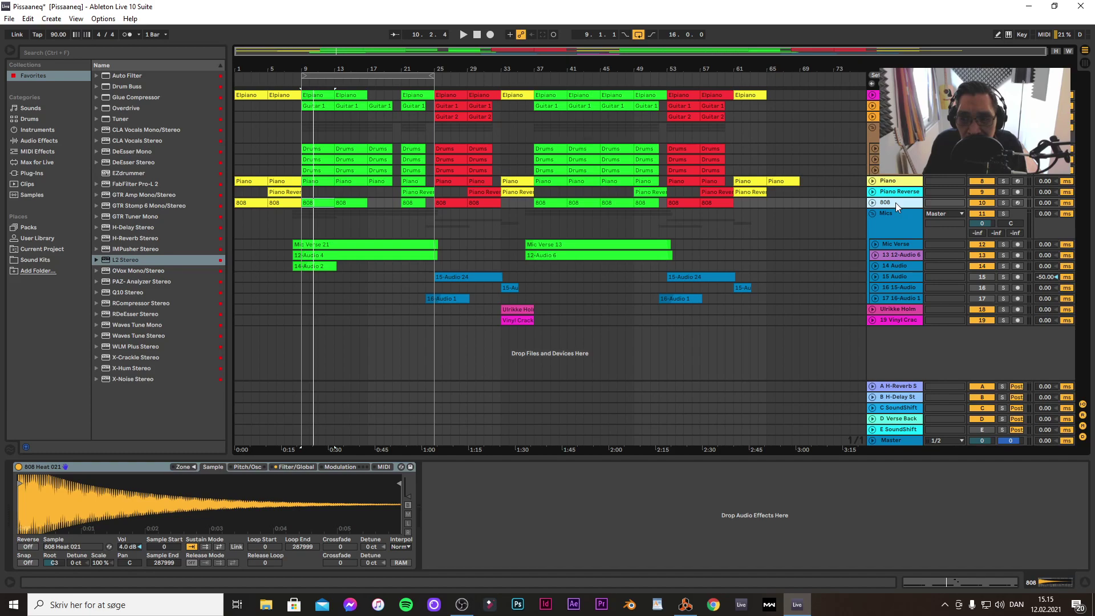
click(892, 202)
click(892, 201)
click(893, 148)
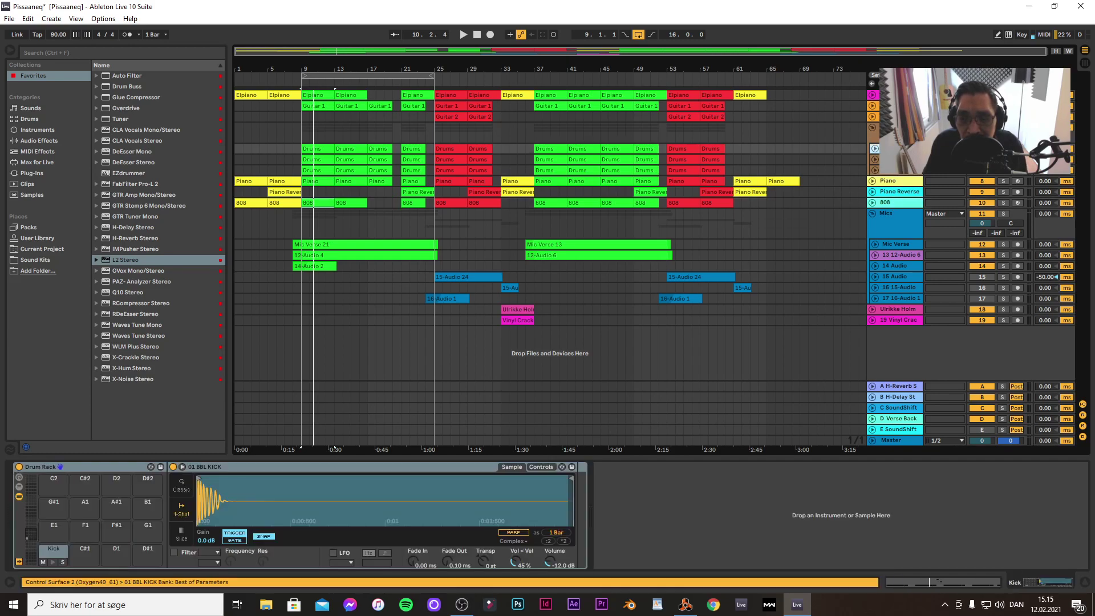
click(895, 203)
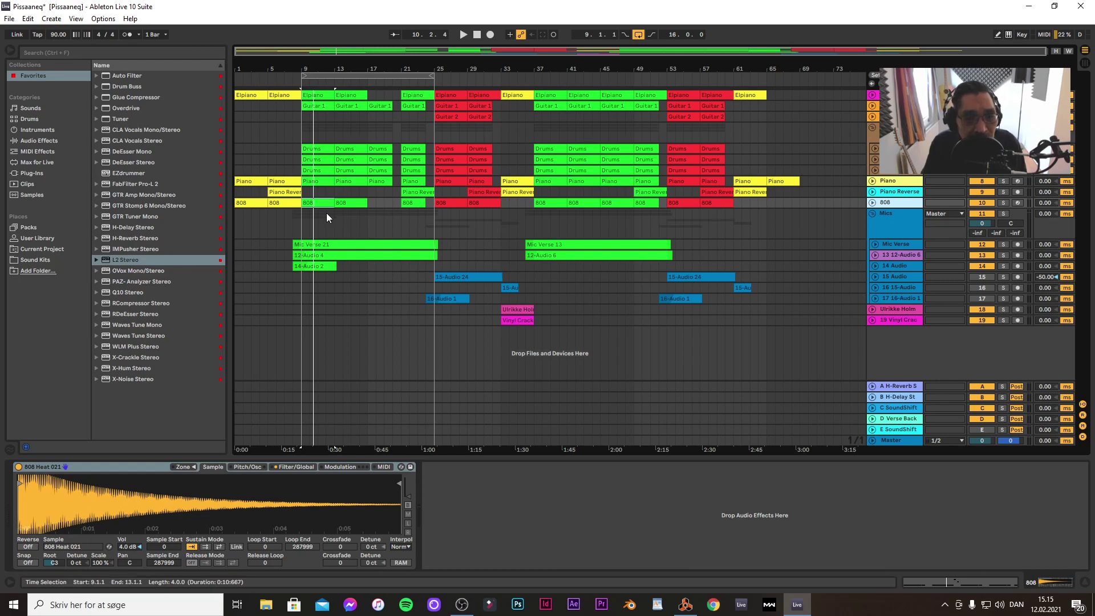
click(132, 97)
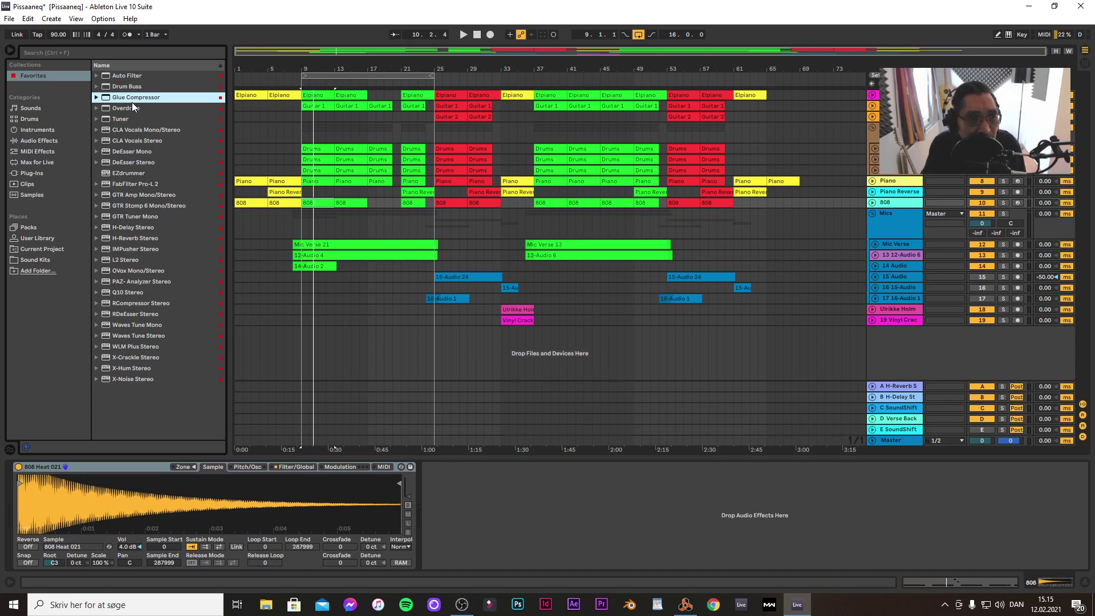
mouse_move(138, 98)
mouse_down()
mouse_move(318, 284)
mouse_move(525, 529)
mouse_up()
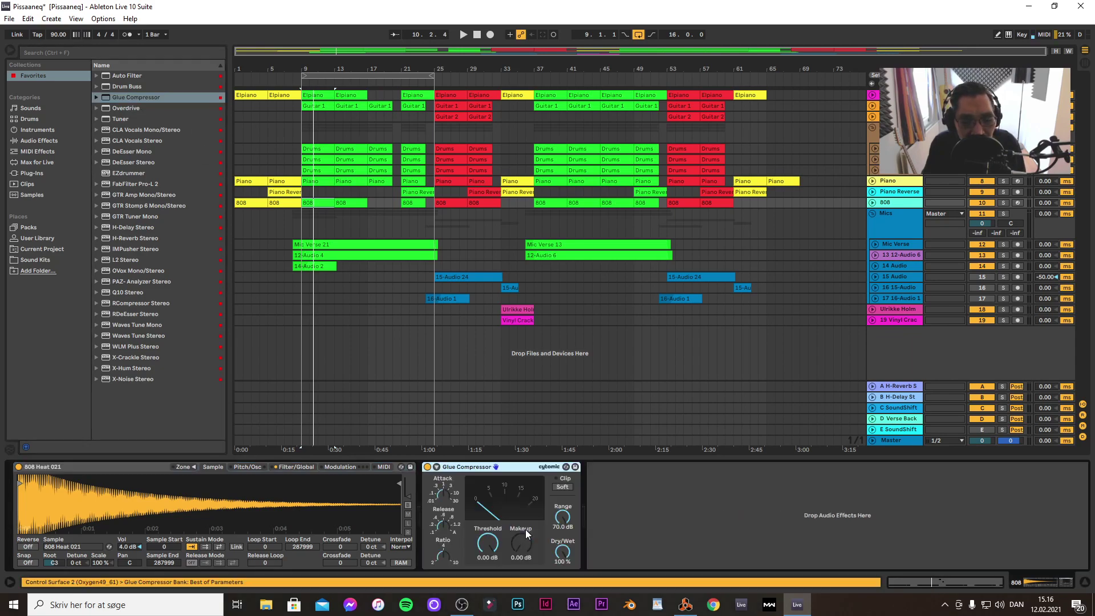
Enable the Glue Compressor's sidechain on the 808 track and take its audio from the Kick track
click(437, 467)
click(451, 479)
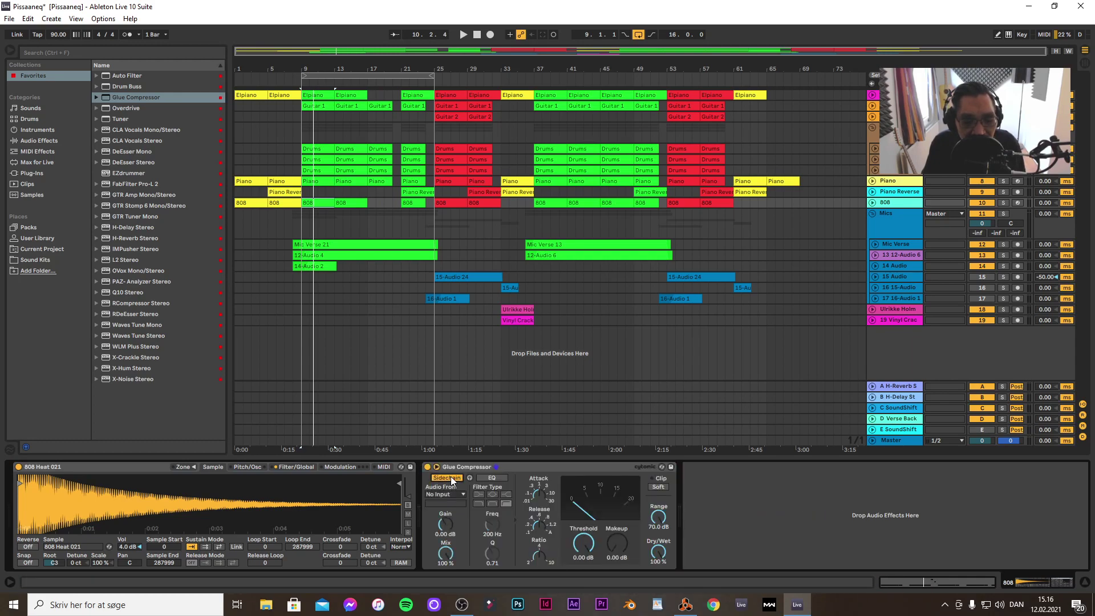
click(450, 493)
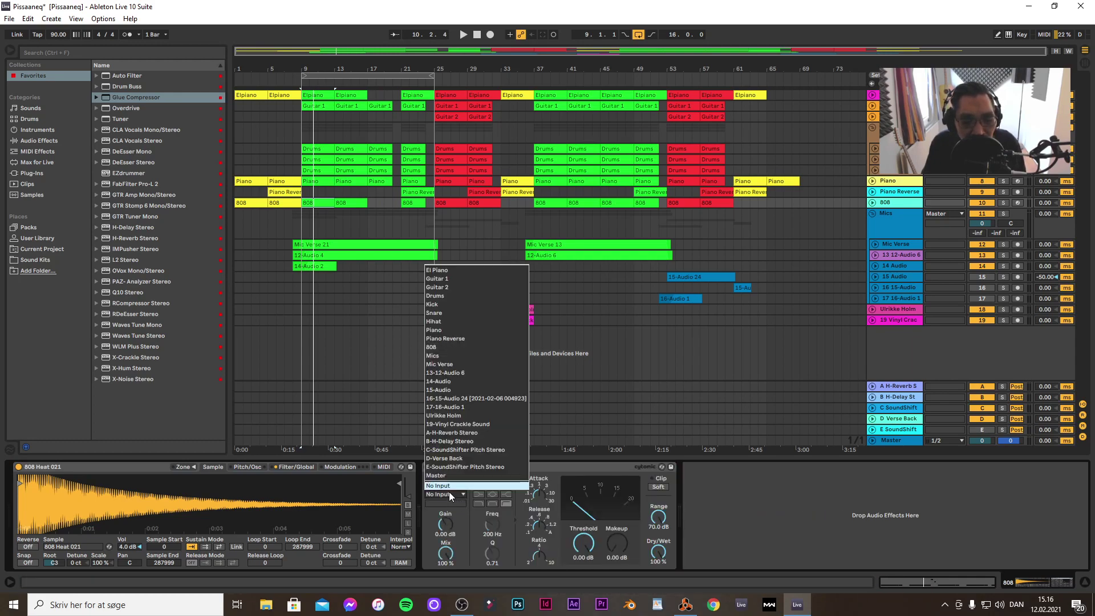
click(436, 304)
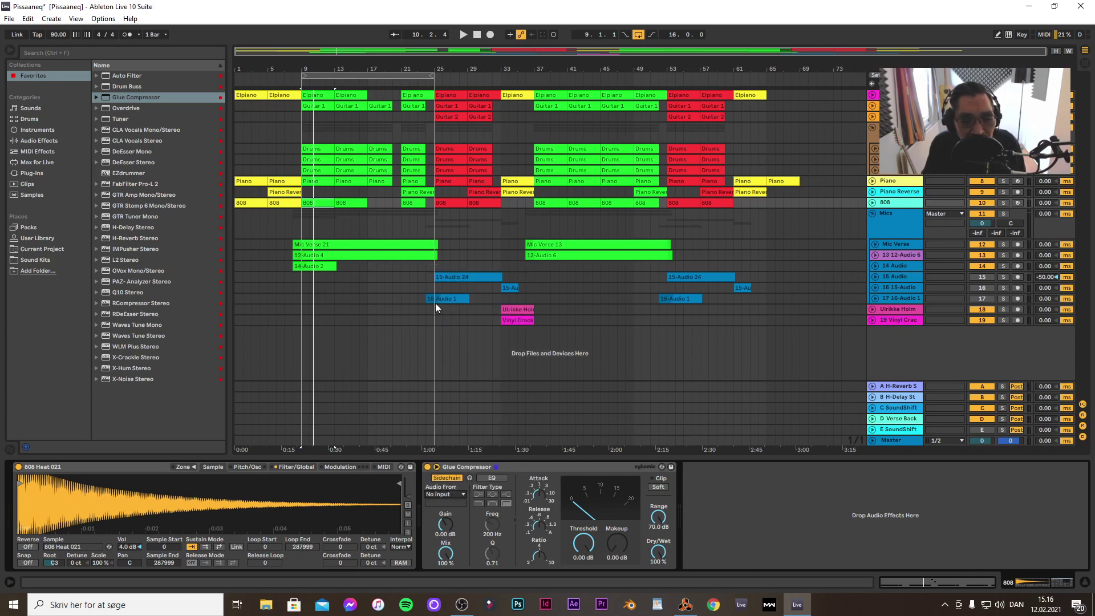
Lower the Glue Compressor's threshold to -18.4 dB on the 808 track while the mix plays
click(539, 495)
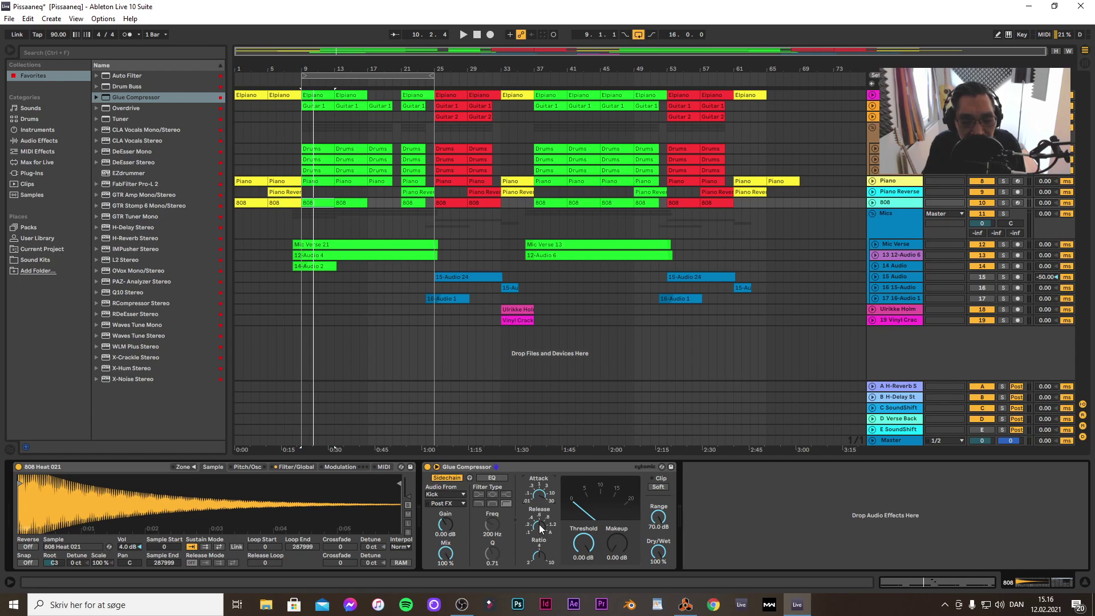
drag(582, 550, 578, 504)
mouse_move(574, 531)
mouse_down()
mouse_move(574, 564)
mouse_move(583, 546)
mouse_up()
key(space)
scroll(583, 546, down, 3)
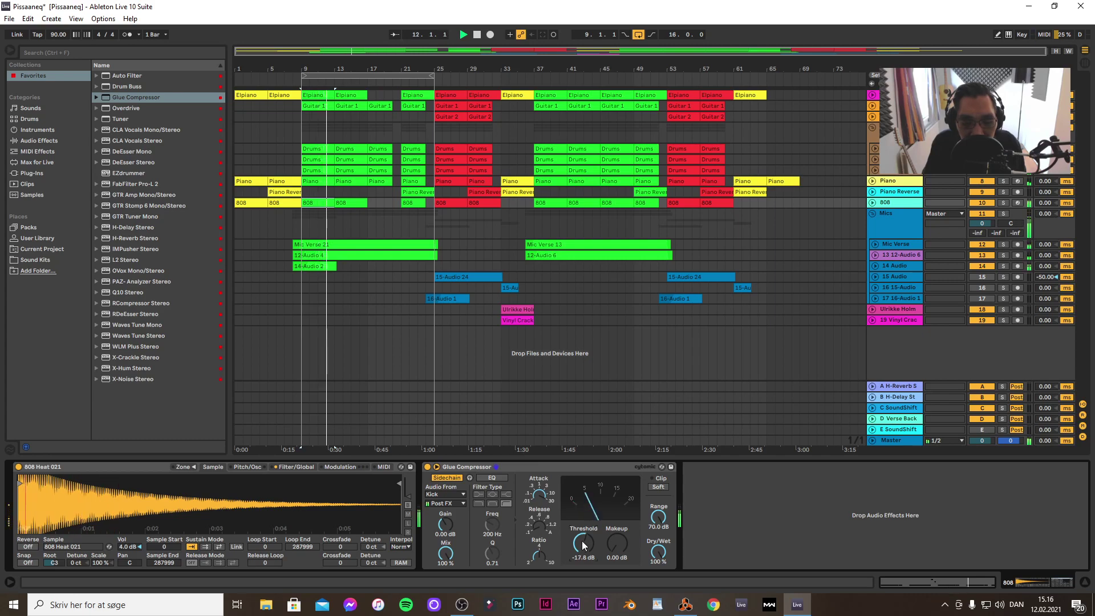
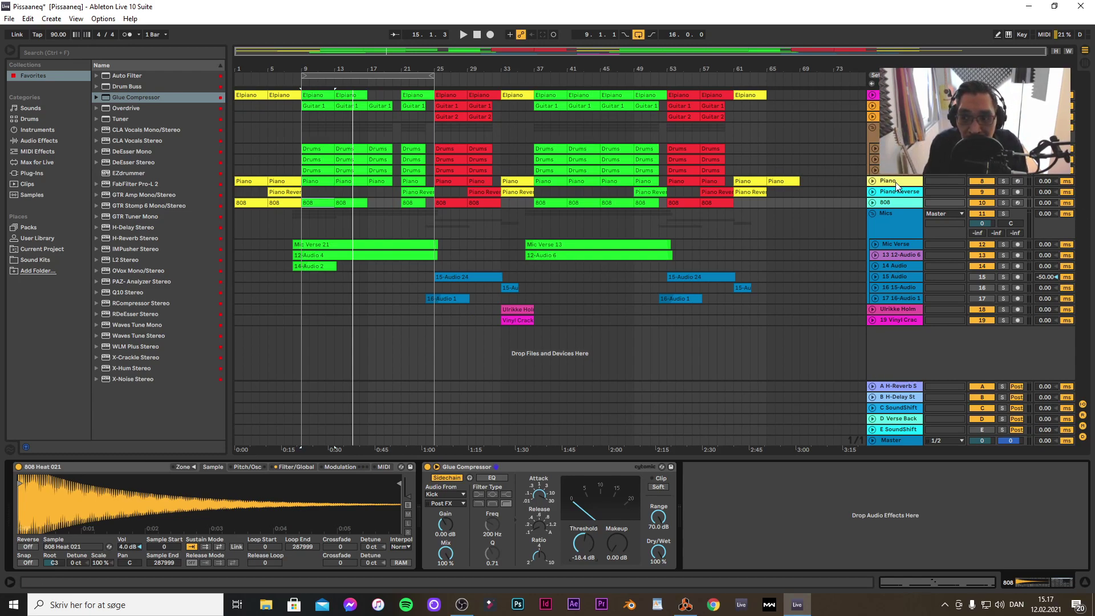
Check which note and frequency the Low control uses in IMPusher on the Master, and close its window
click(888, 440)
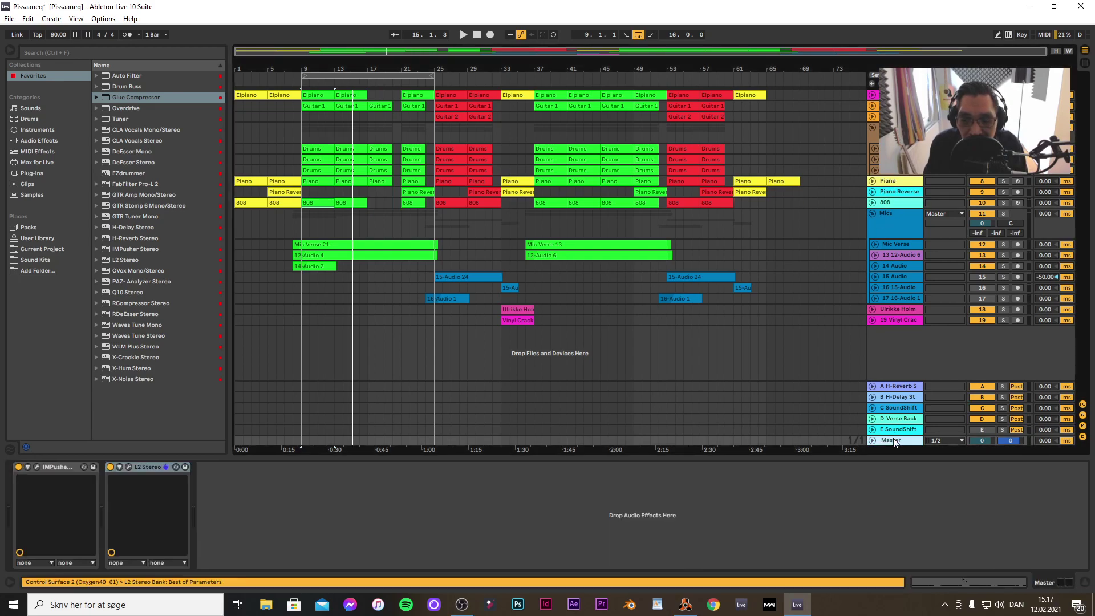
click(37, 466)
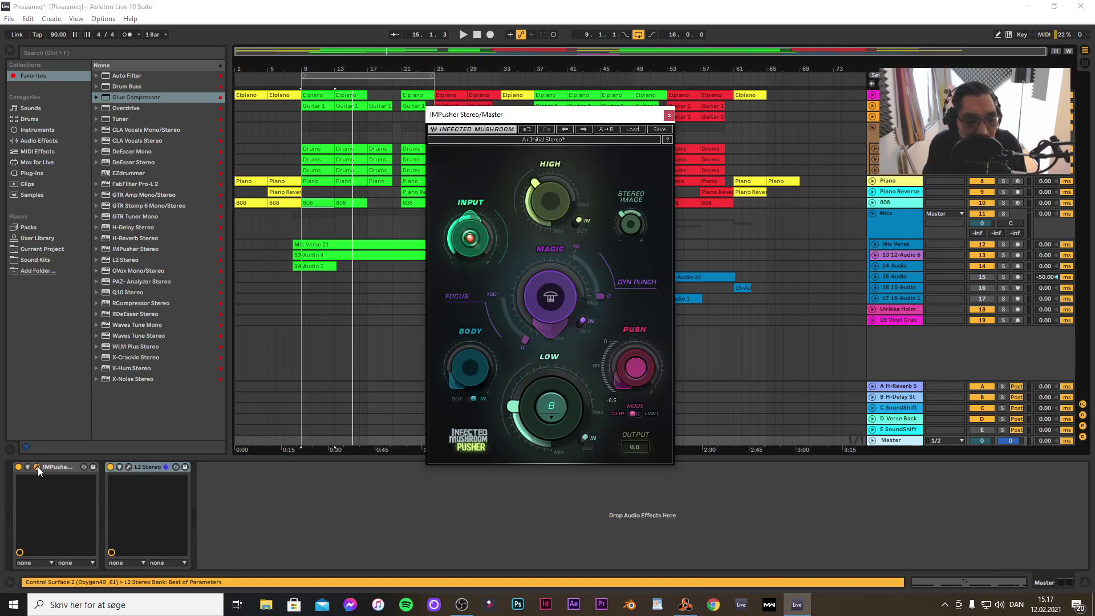
click(553, 420)
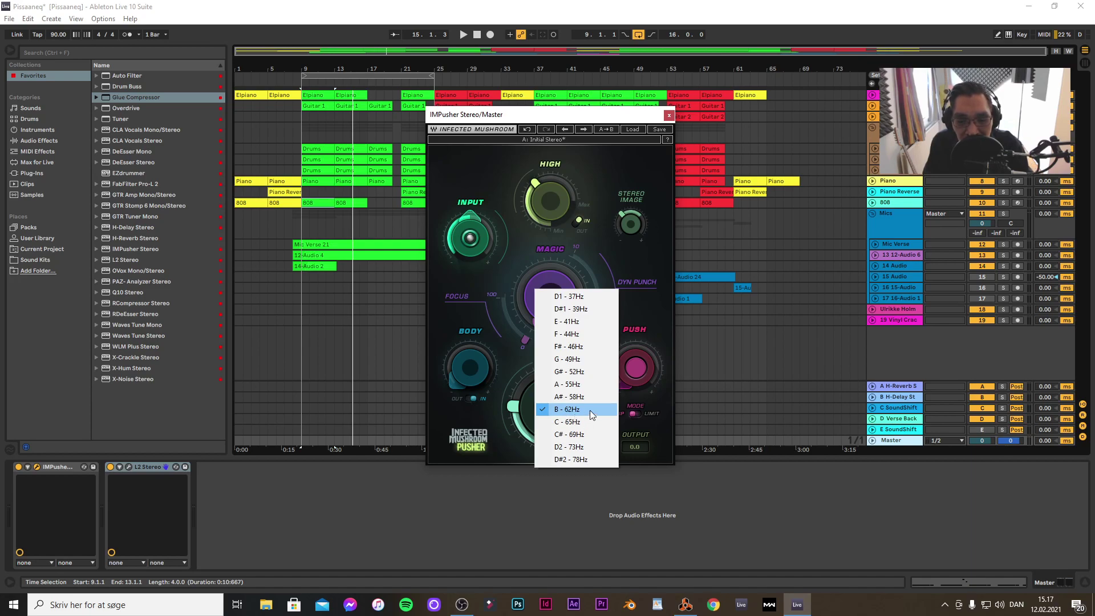
click(669, 116)
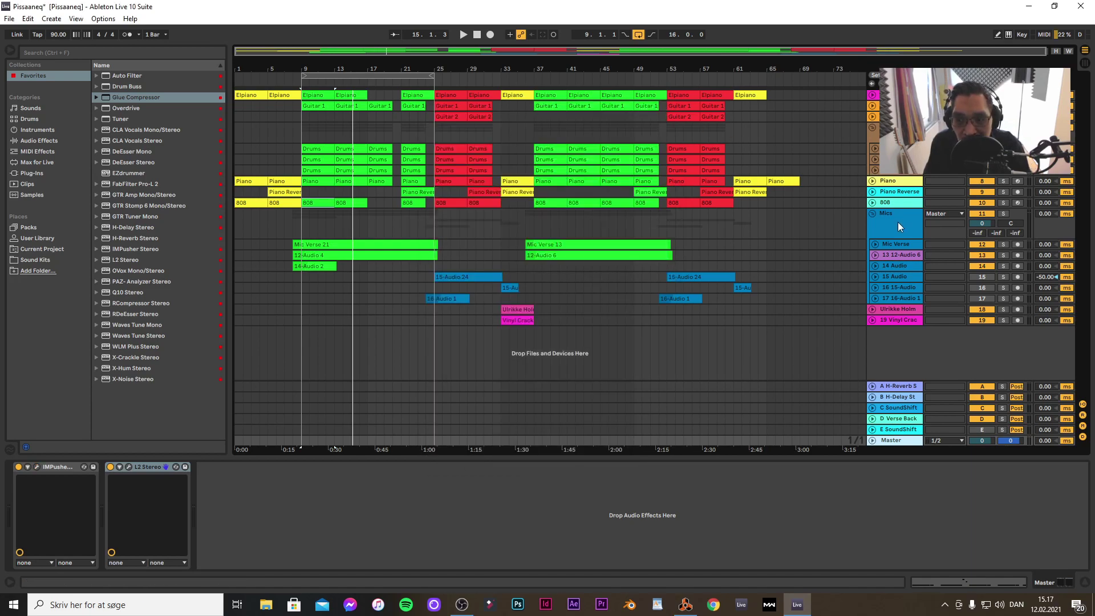
Add a Q10 Stereo equalizer to the 808 track after its Glue Compressor and move its window clear of the mixer controls
click(889, 201)
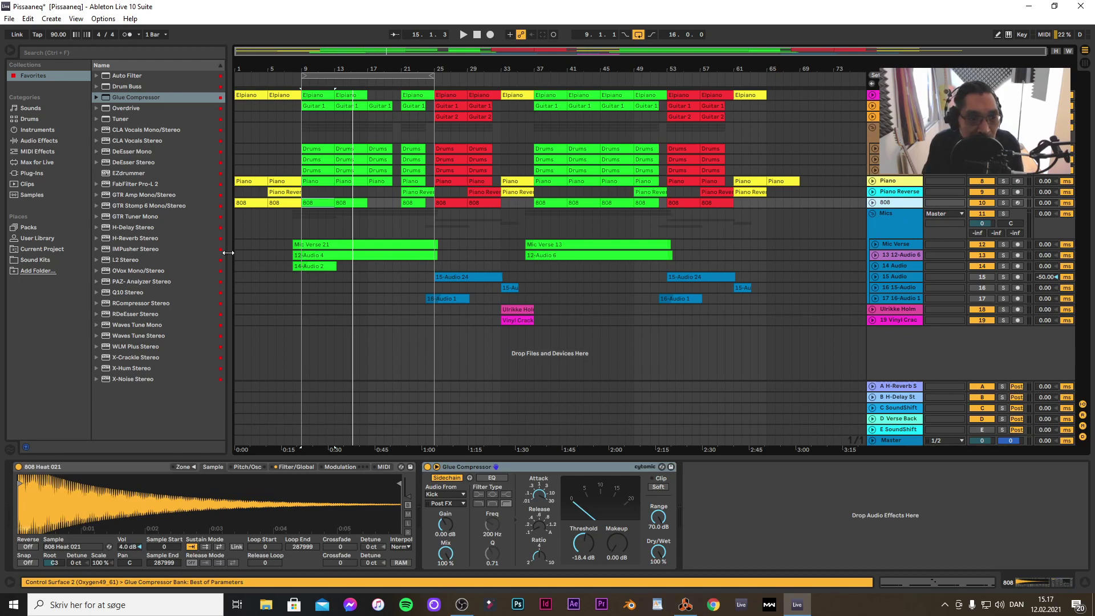
click(129, 260)
double_click(124, 291)
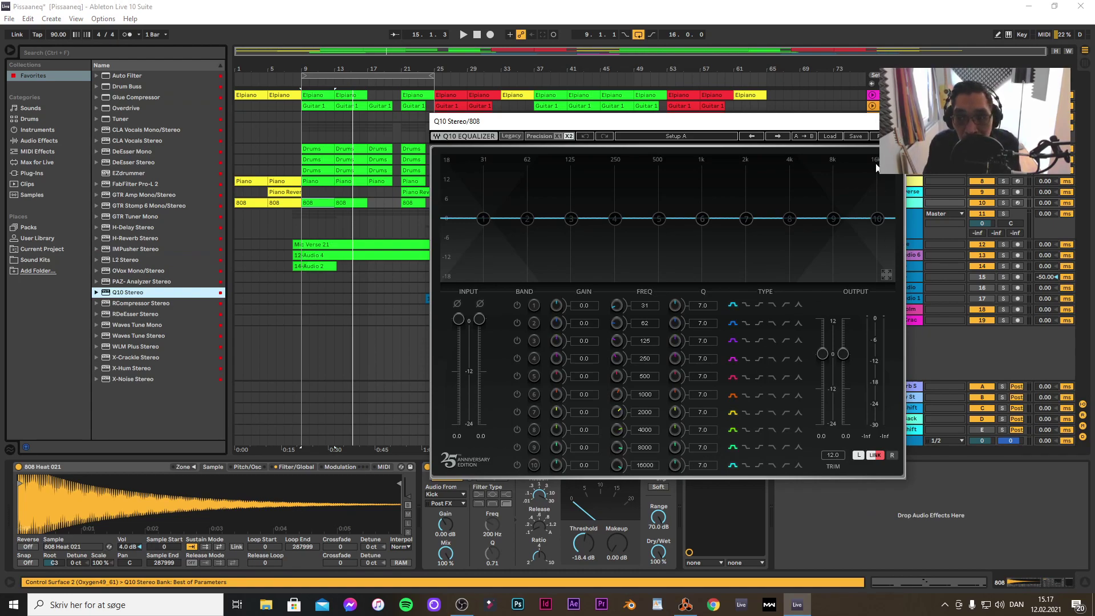
drag(836, 122, 659, 100)
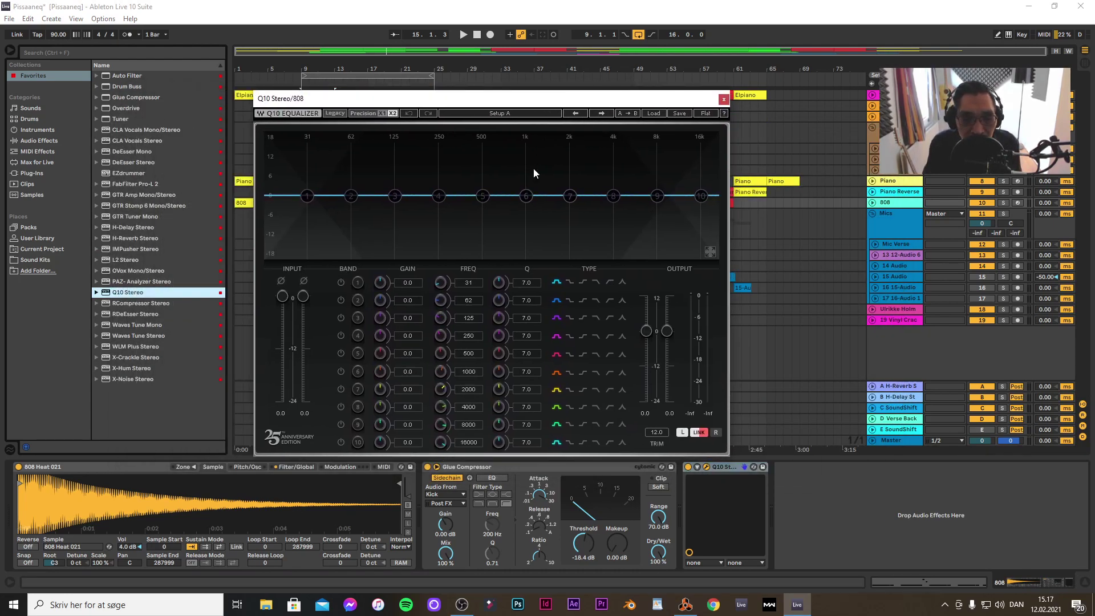
Enable band 1 of the 808's Q10 as a high-pass filter with its frequency at 124 Hz
click(340, 283)
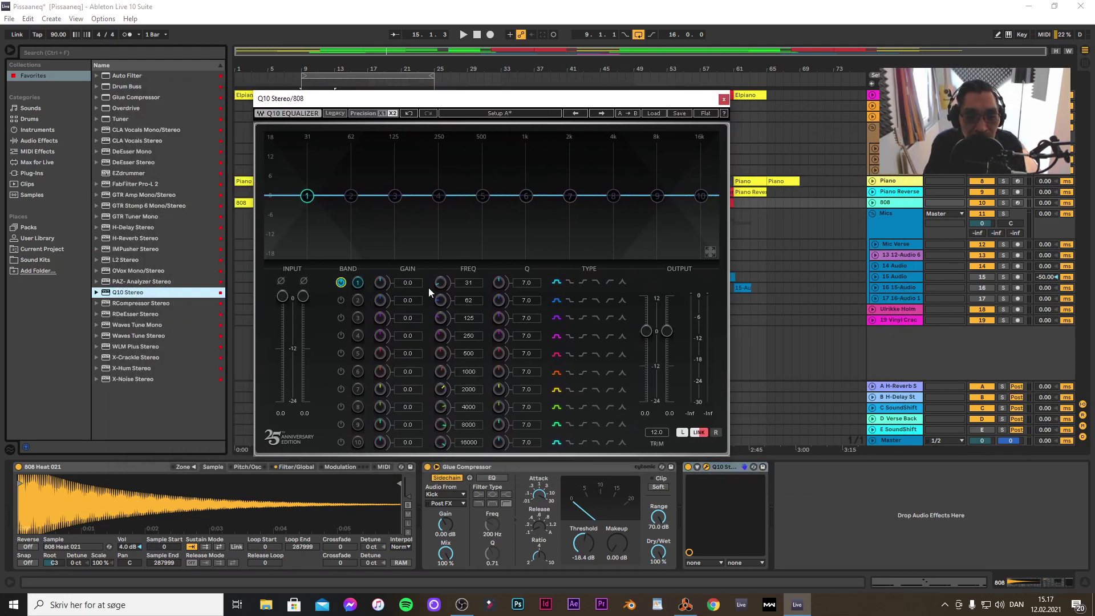
click(610, 282)
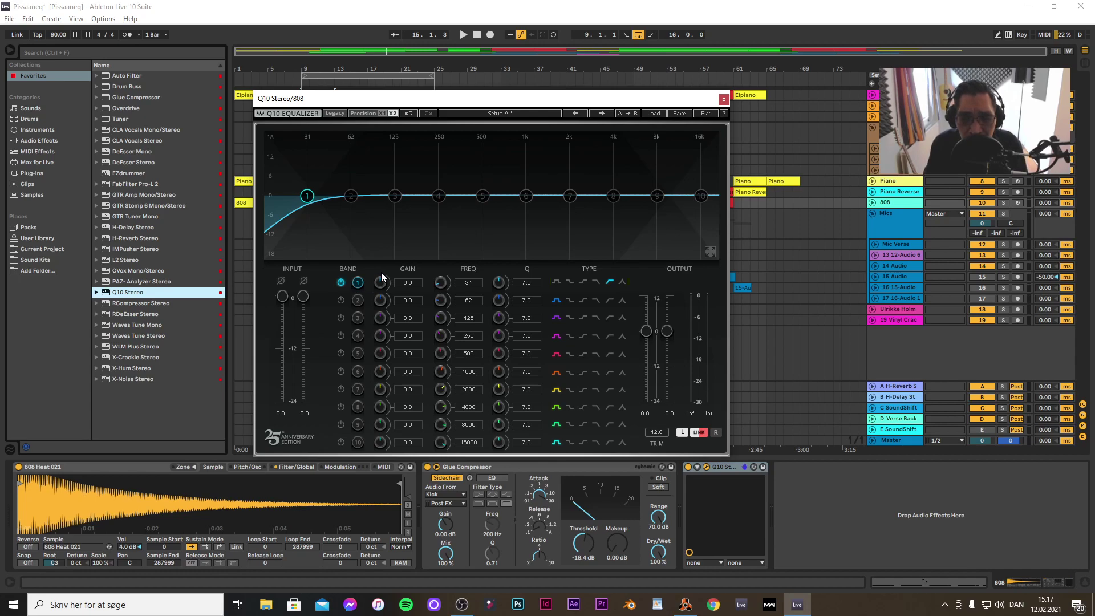
click(468, 285)
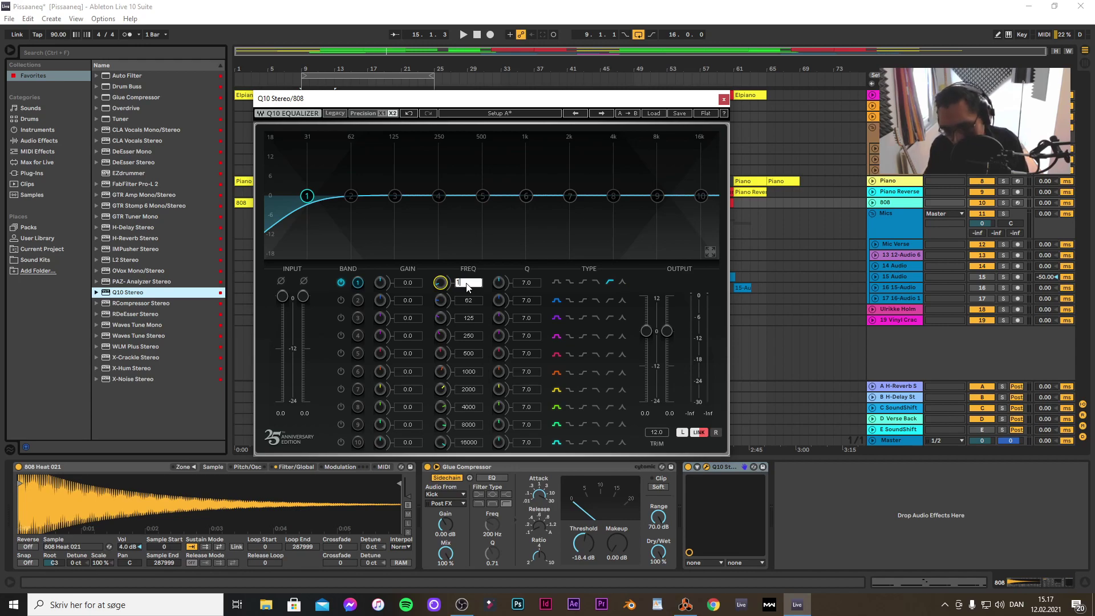
key(Return)
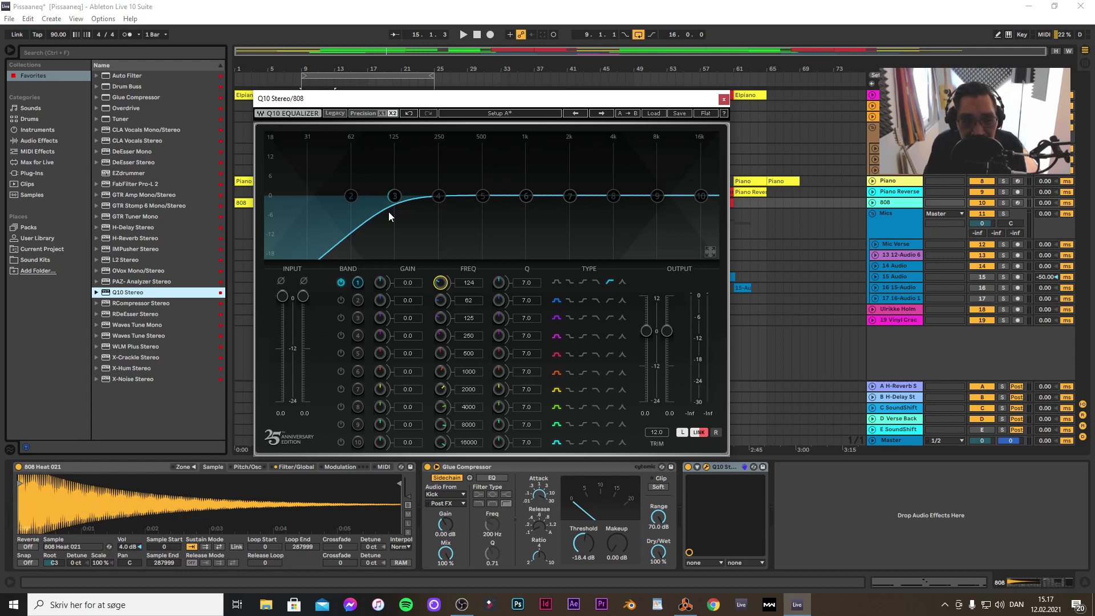
click(597, 283)
click(608, 280)
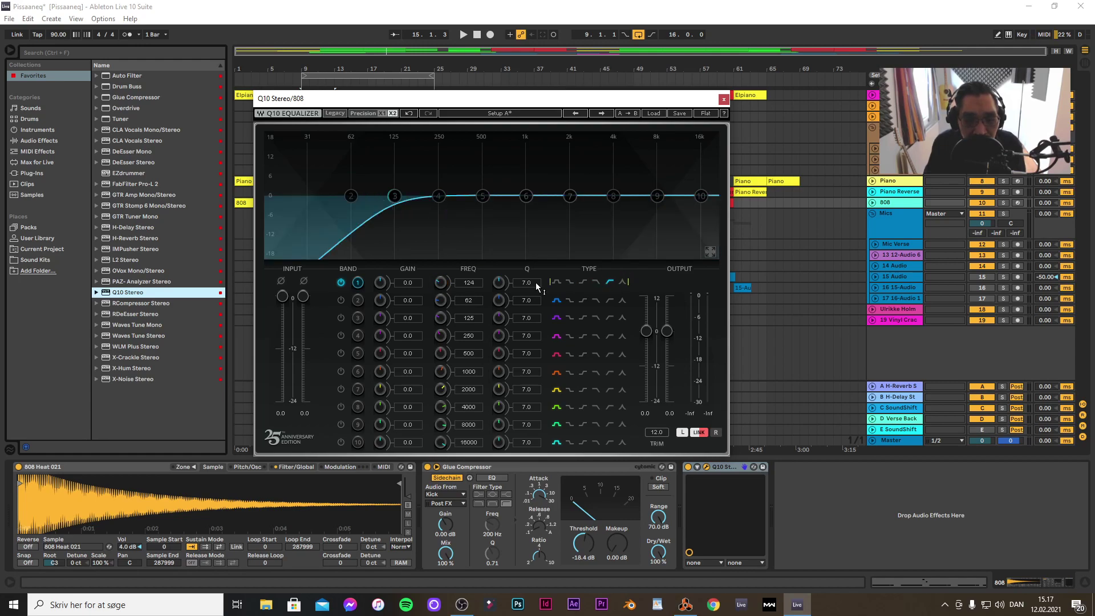
Enable band 2 of the Q10 at 62 Hz with a Q of 75 and boost its gain to 7.7 dB
click(341, 299)
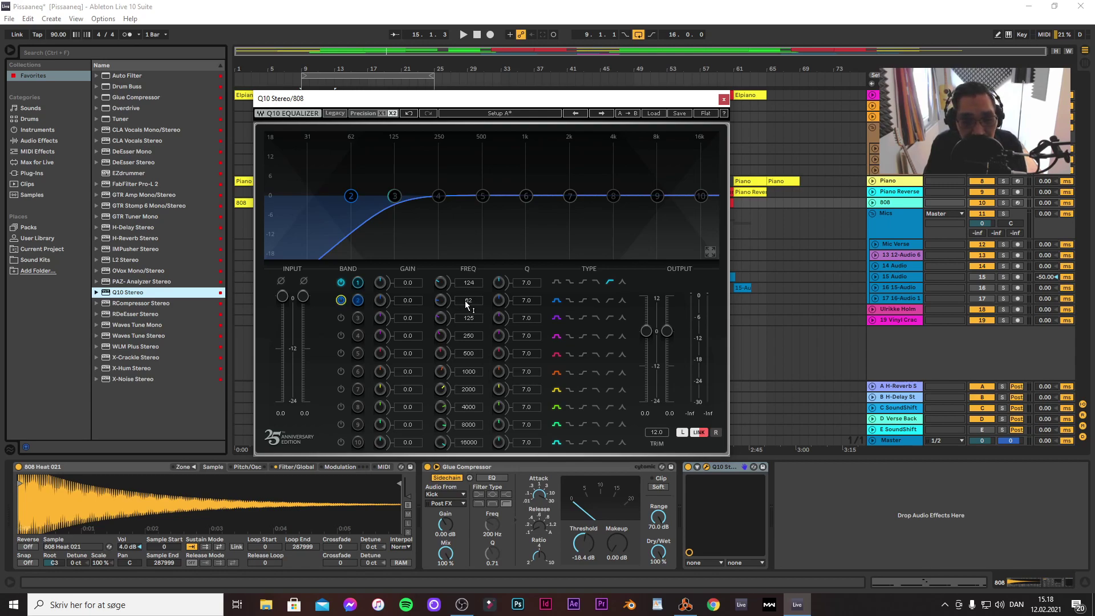
click(532, 300)
text(75)
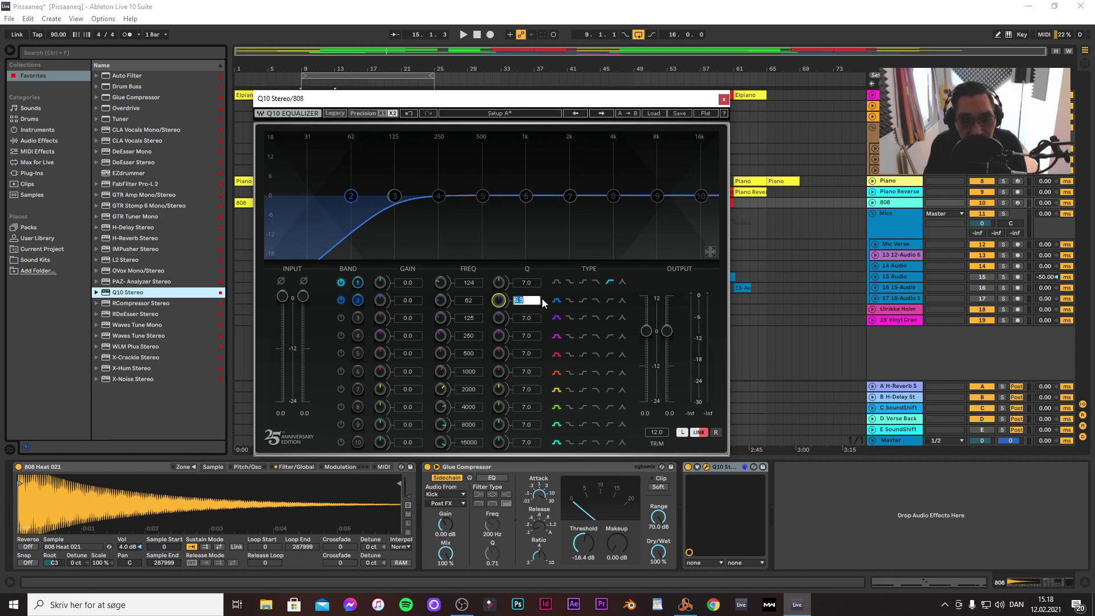
key(Return)
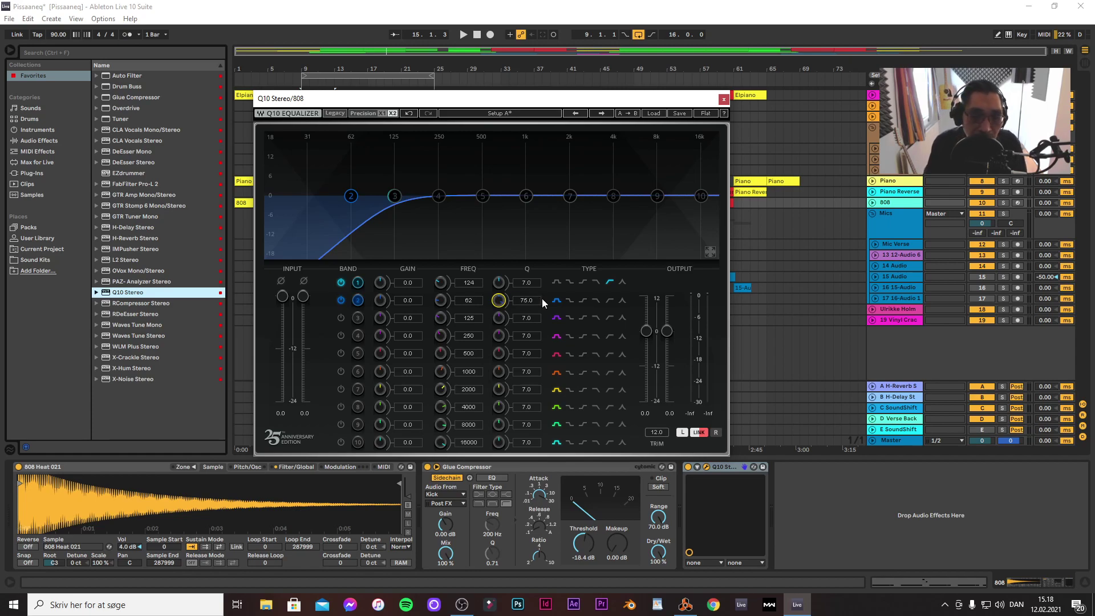
drag(381, 300, 381, 260)
Solo the 808 track, compare its sound with the Q10 switched off and on, leave it on, and close its window
key(space)
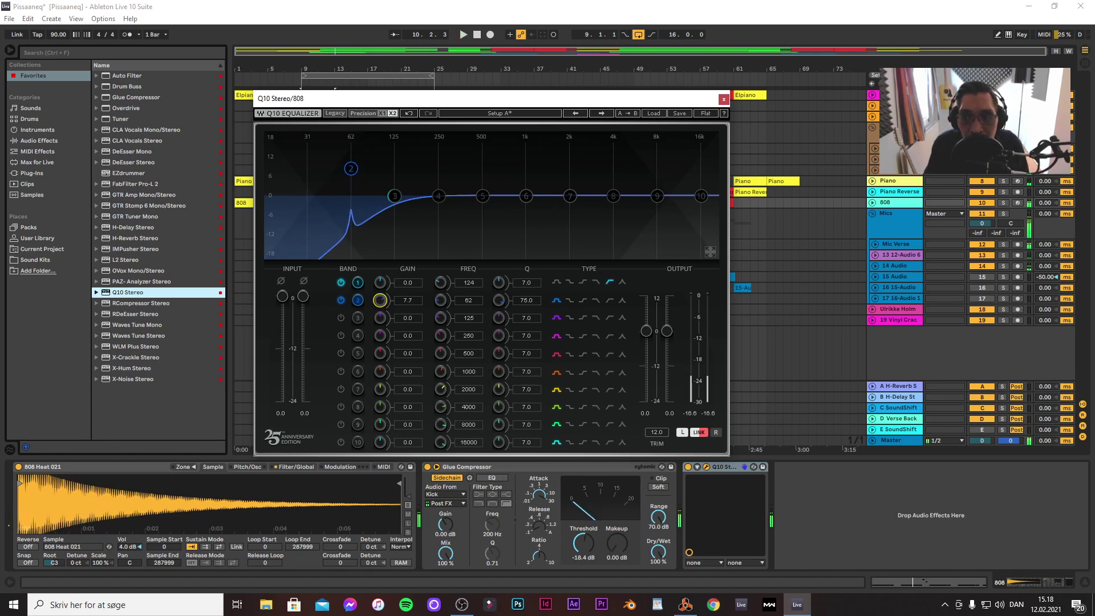
click(1003, 203)
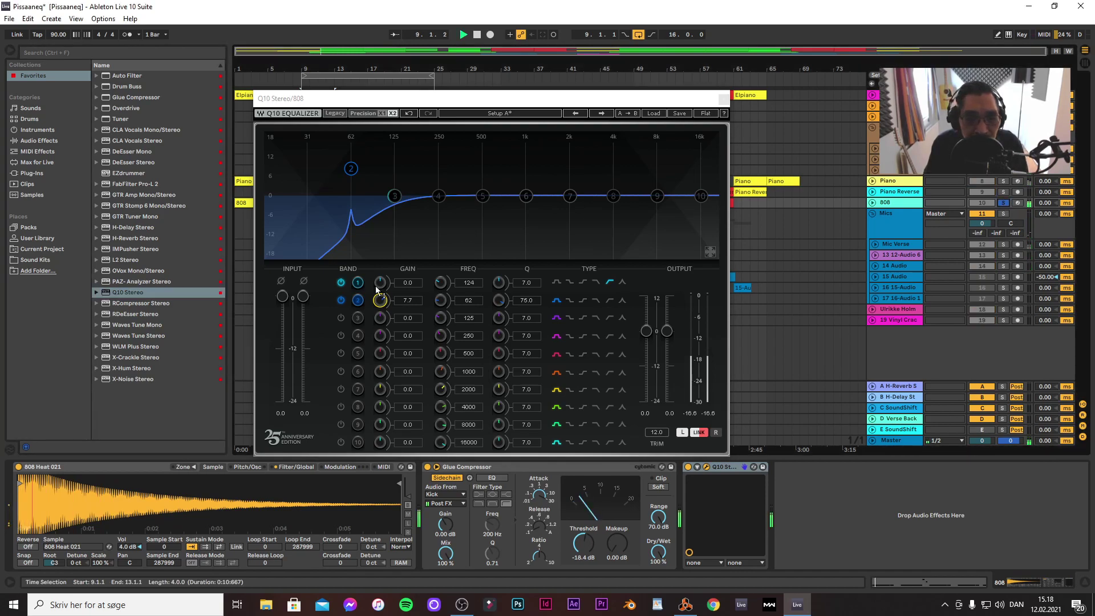
click(688, 466)
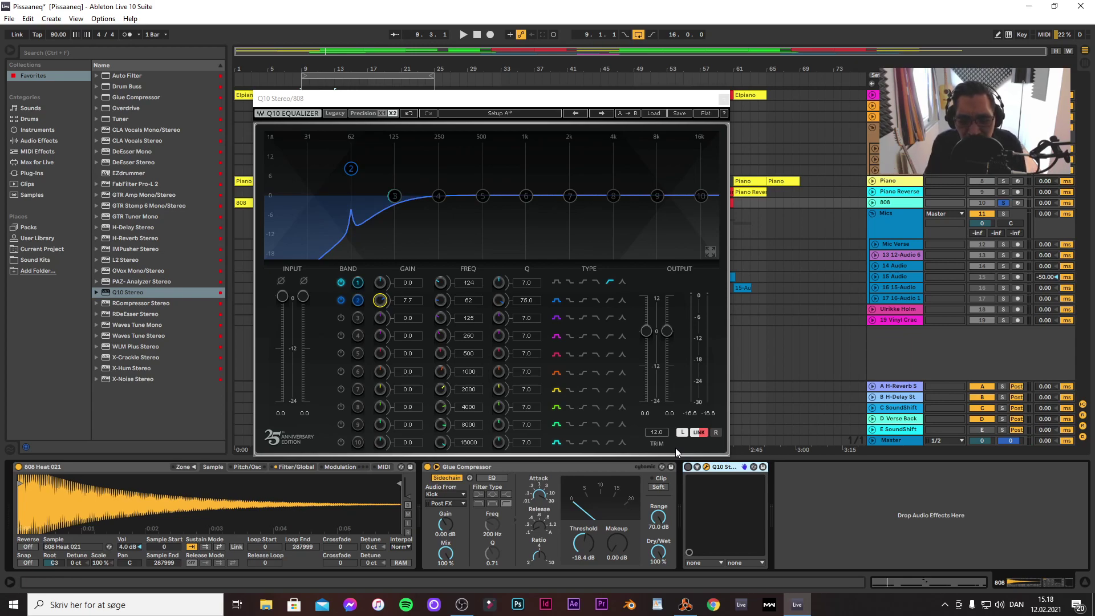
click(688, 467)
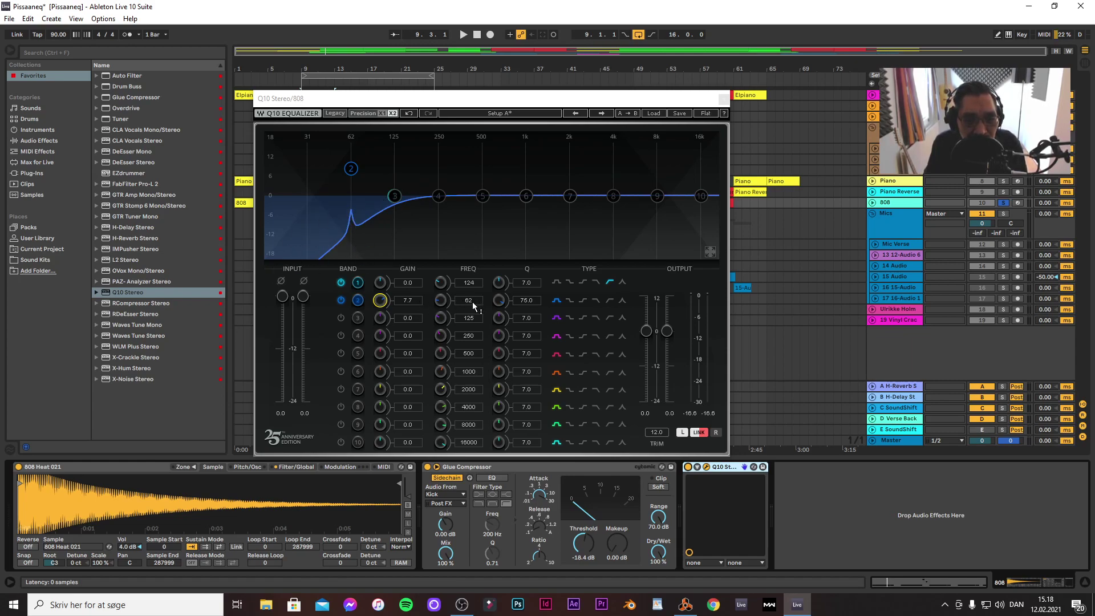
key(space)
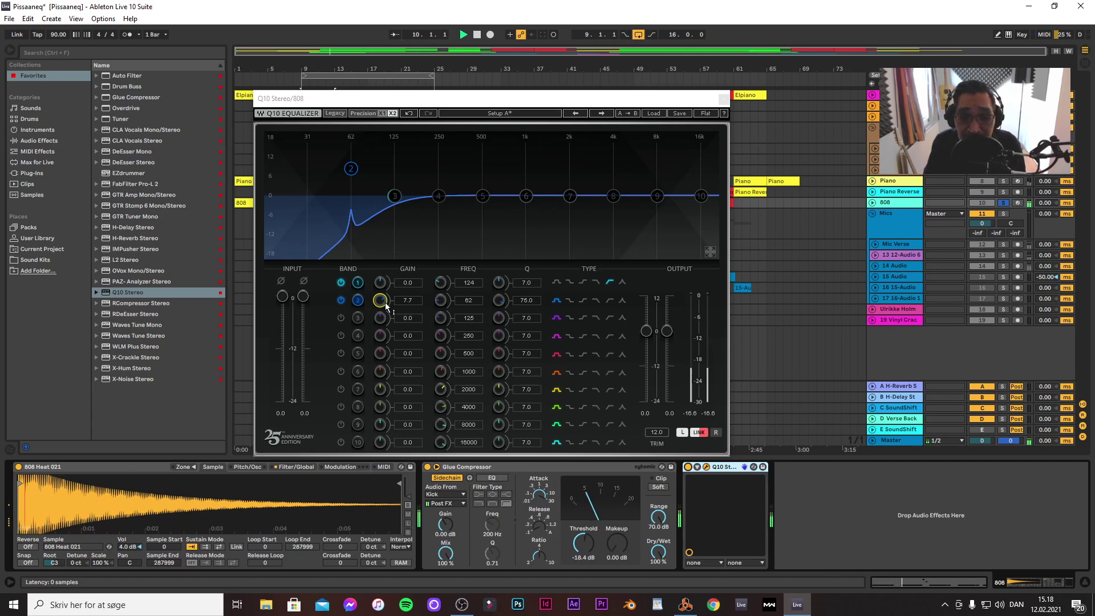
drag(386, 306, 386, 304)
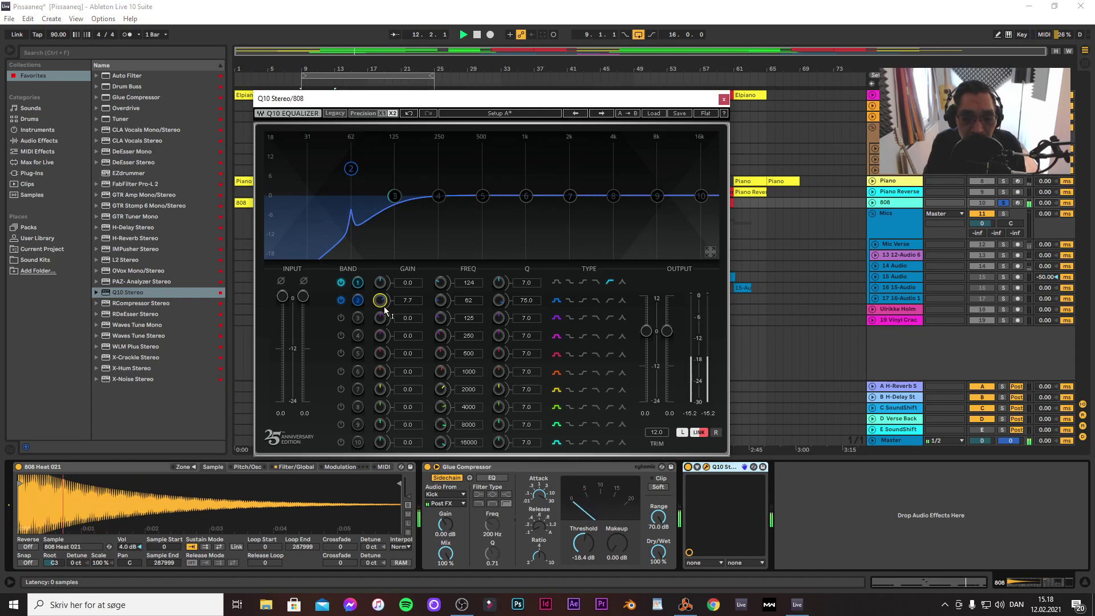
click(687, 467)
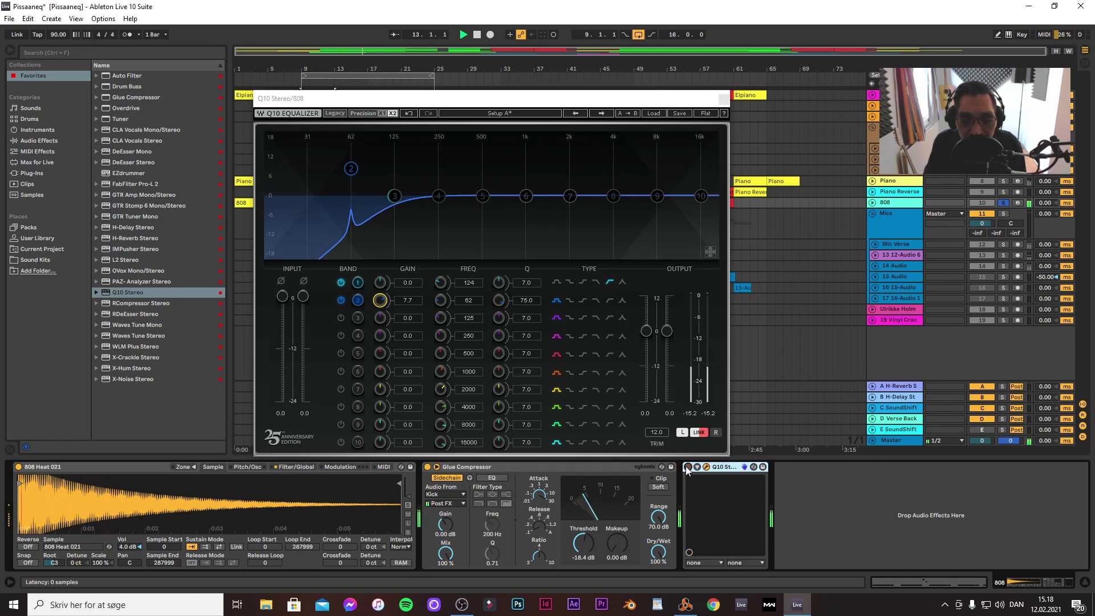
click(687, 467)
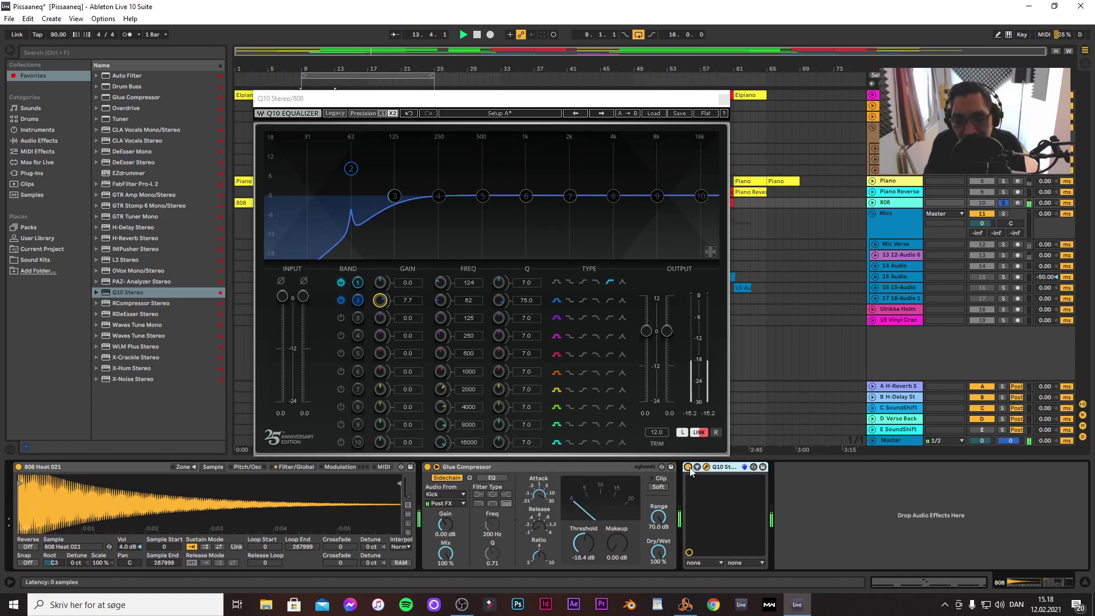
click(723, 101)
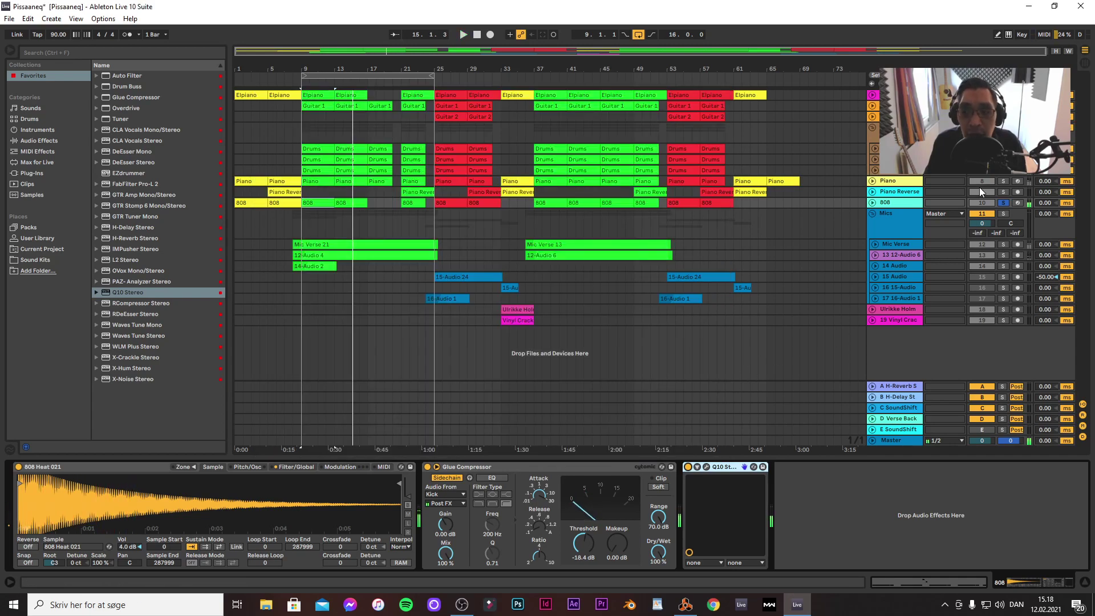
Take the 808 track out of solo and raise its track volume to 2 dB while checking it against the full mix
click(1003, 203)
key(space)
key(space)
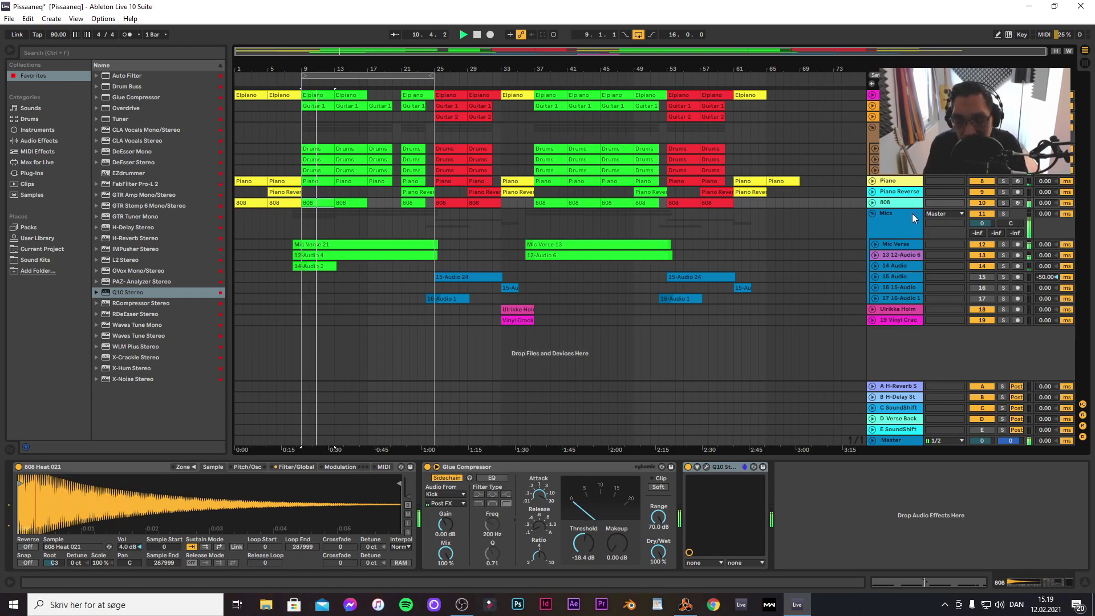
key(Tab)
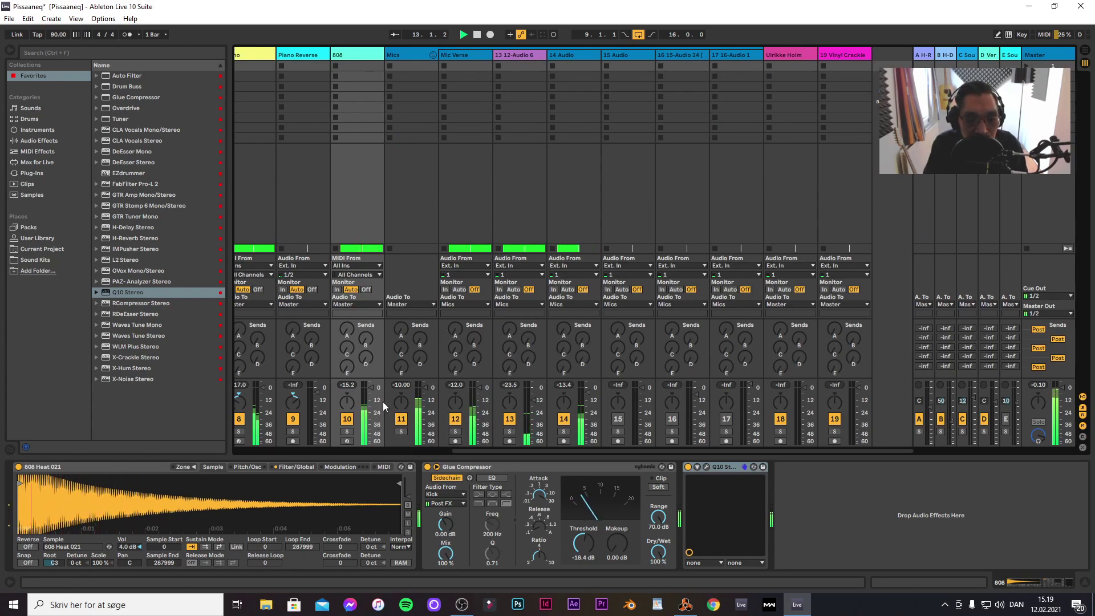
key(space)
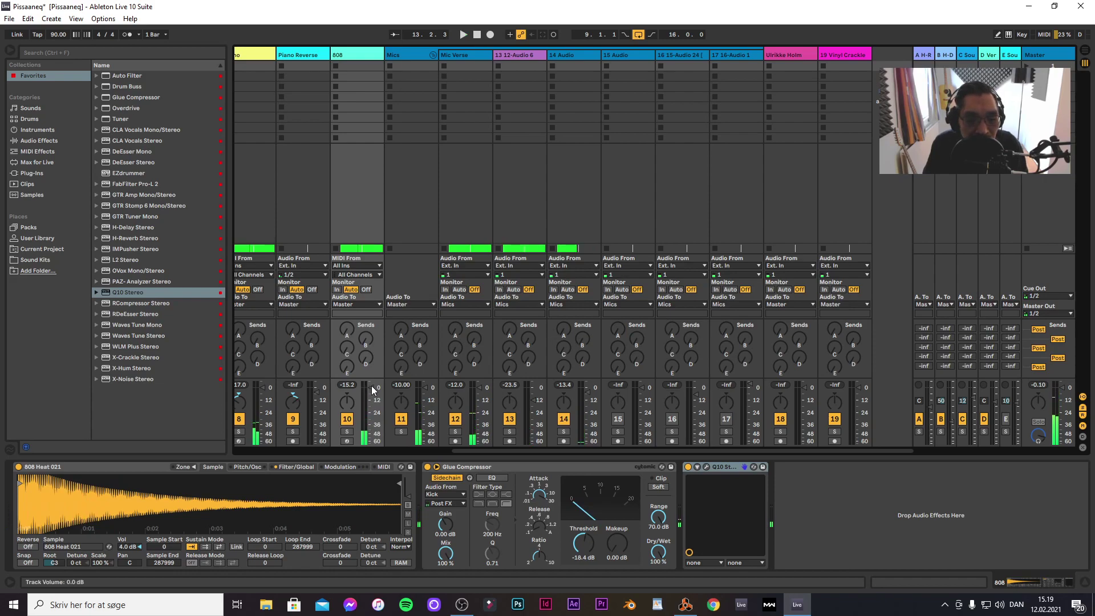
key(space)
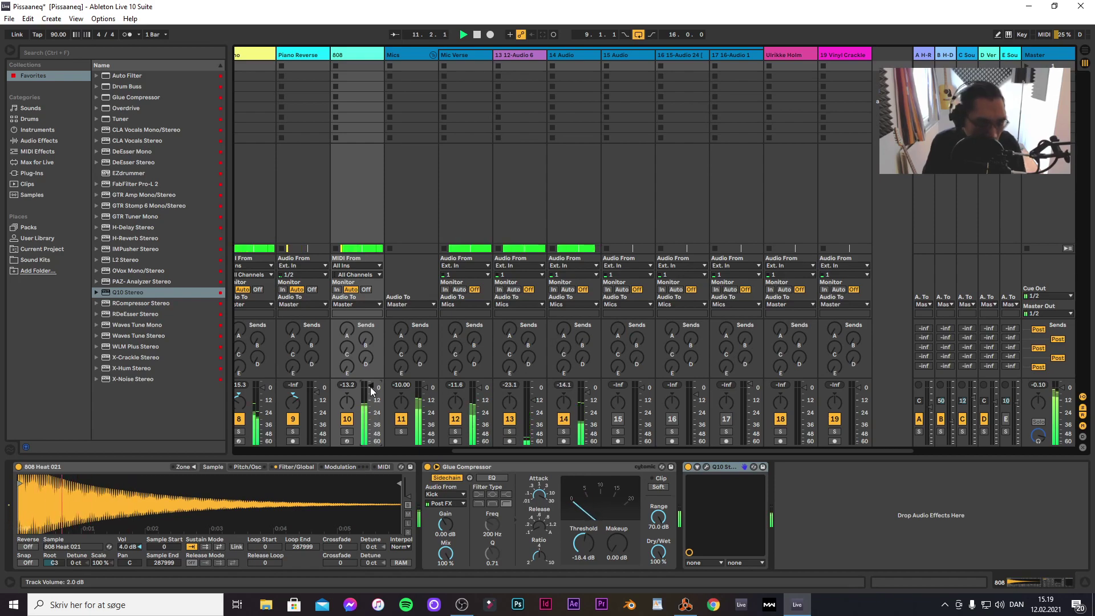
key(Tab)
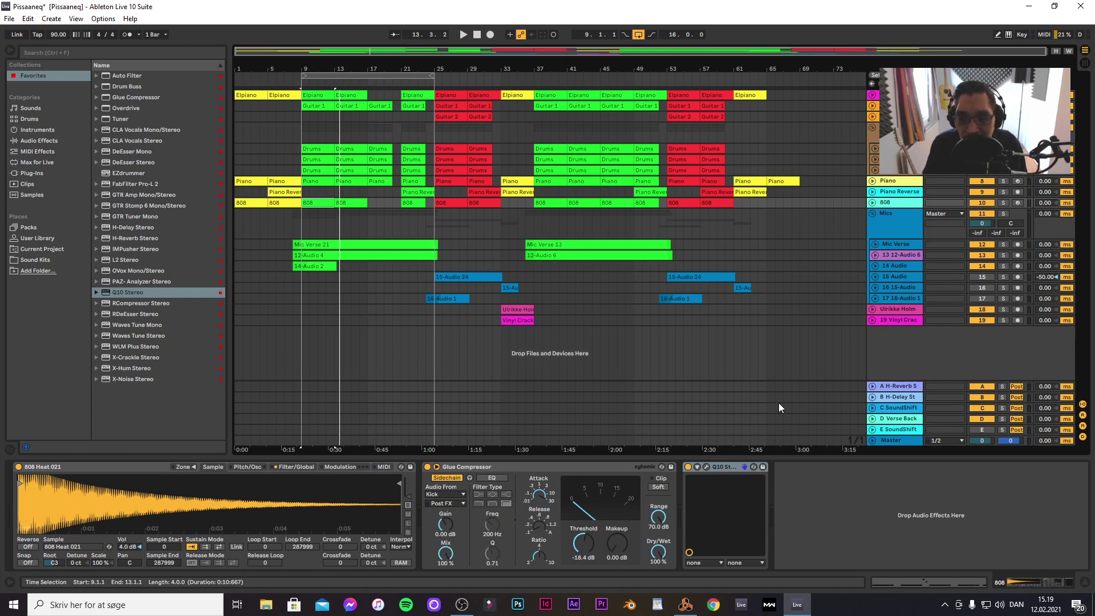
Add PAZ-Analyzer Stereo after L2 Stereo on the Master, examine the playing mix's frequency and stereo display, and close its window
click(892, 442)
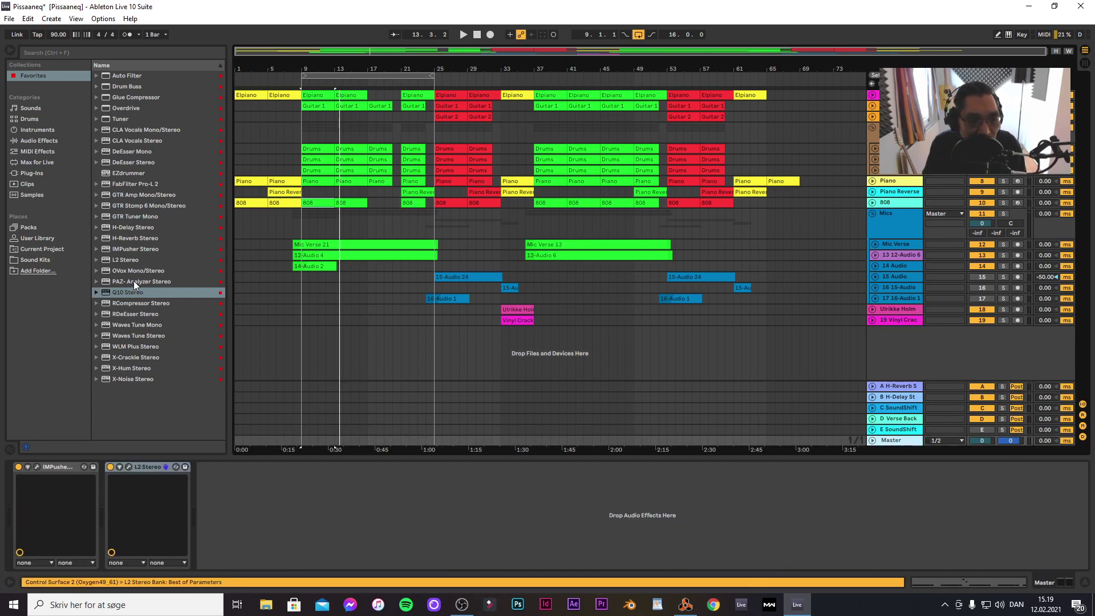
drag(134, 281, 326, 512)
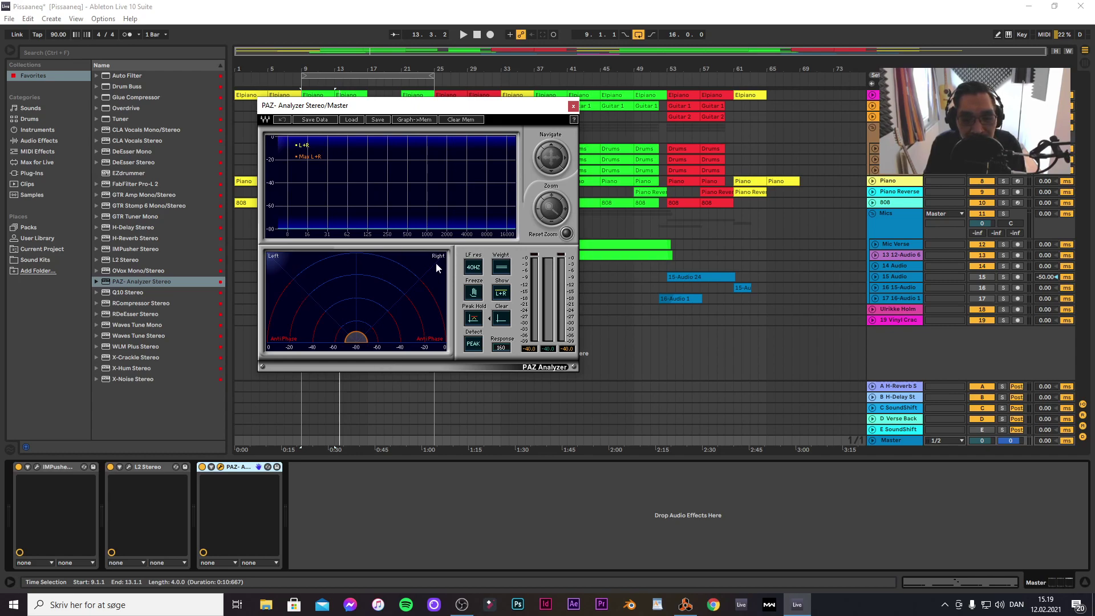
key(space)
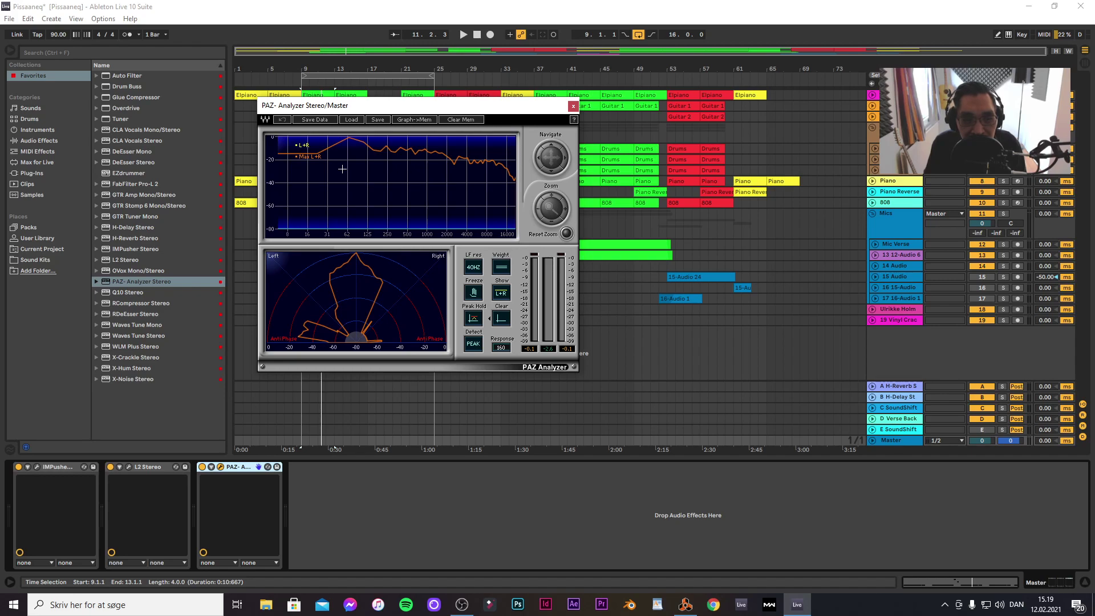
key(space)
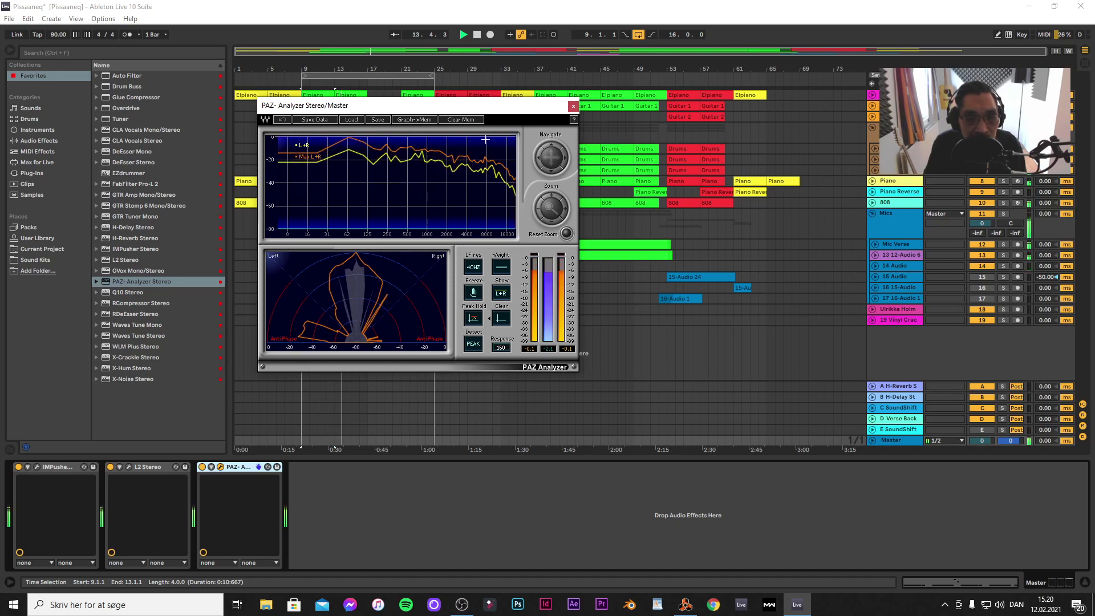
click(573, 106)
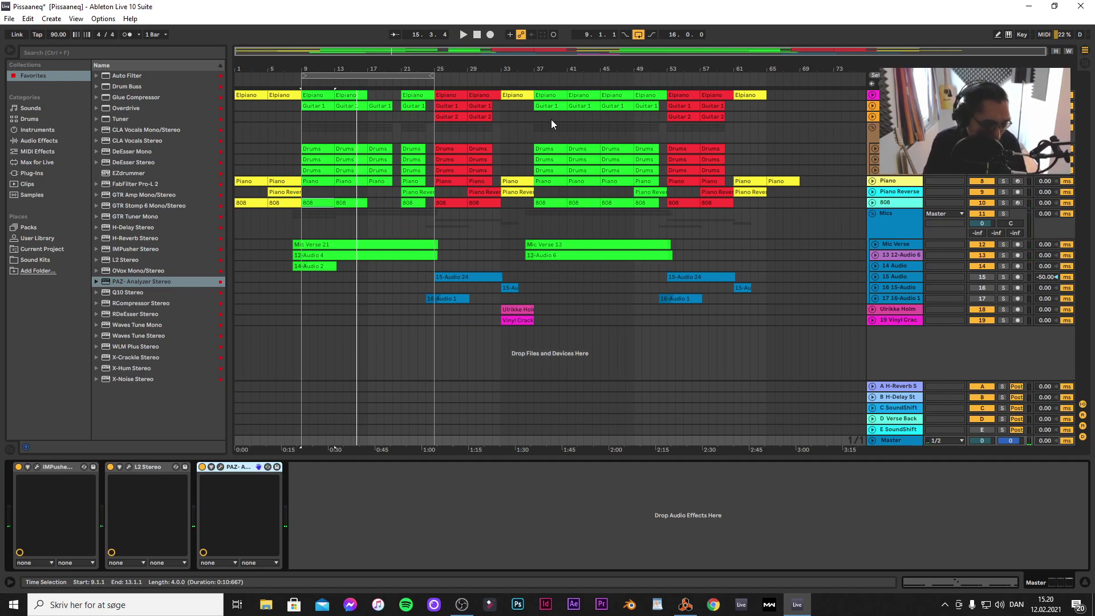
key(Tab)
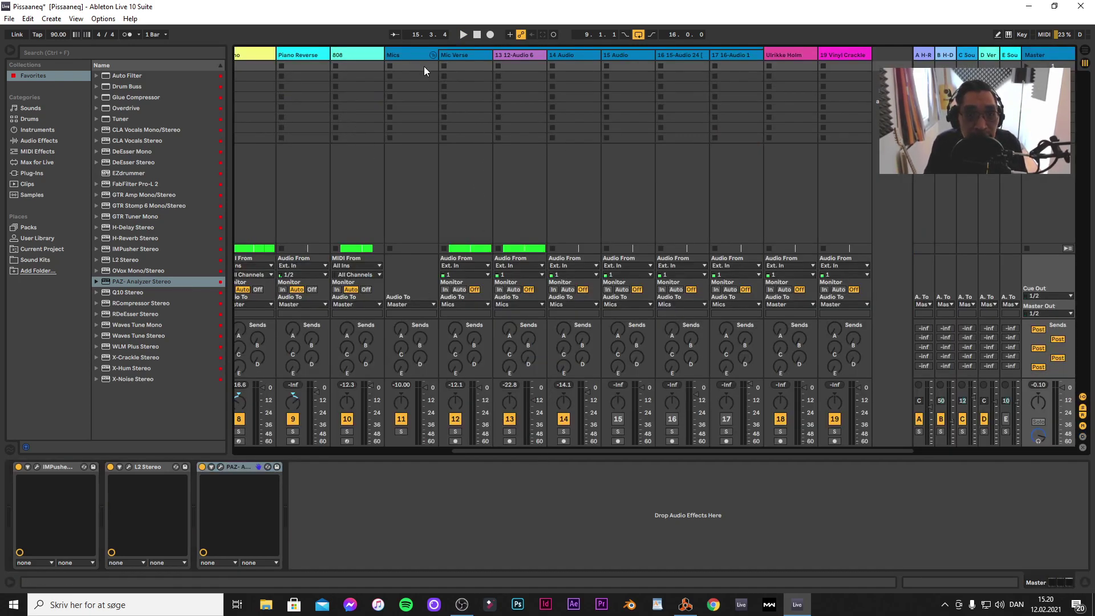
Solo the El Piano track and listen to its current stereo placement
scroll(433, 54, left, 3)
drag(539, 451, 488, 450)
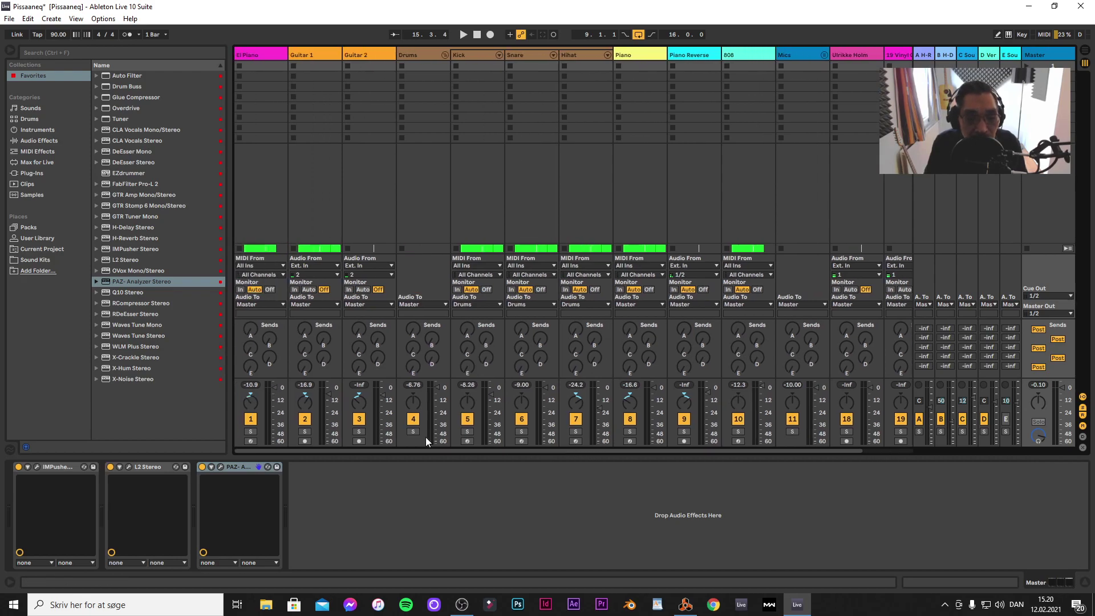
click(251, 53)
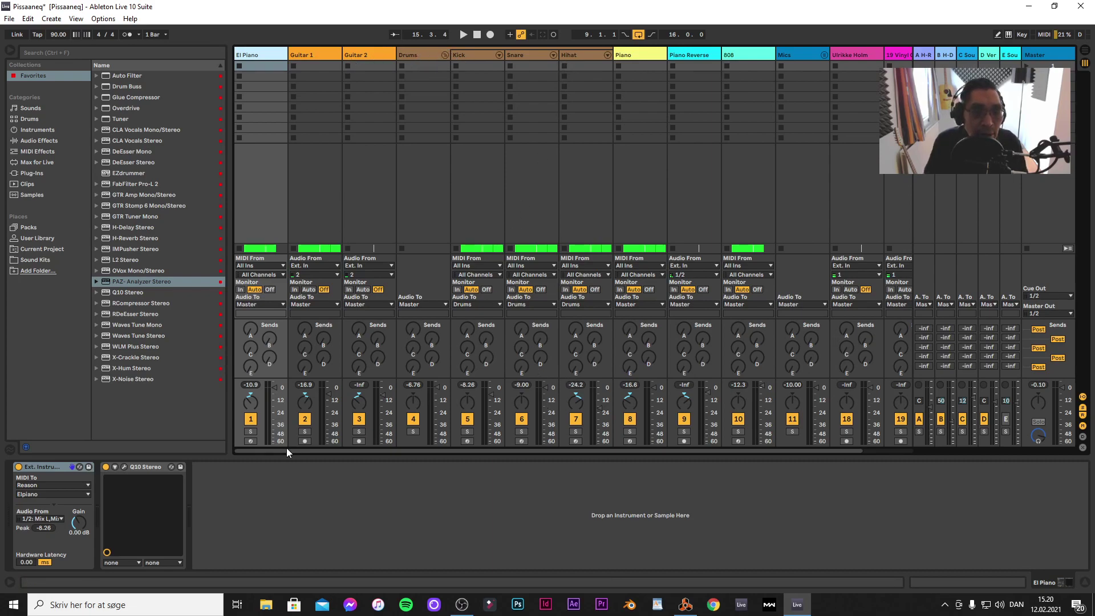
click(250, 432)
key(space)
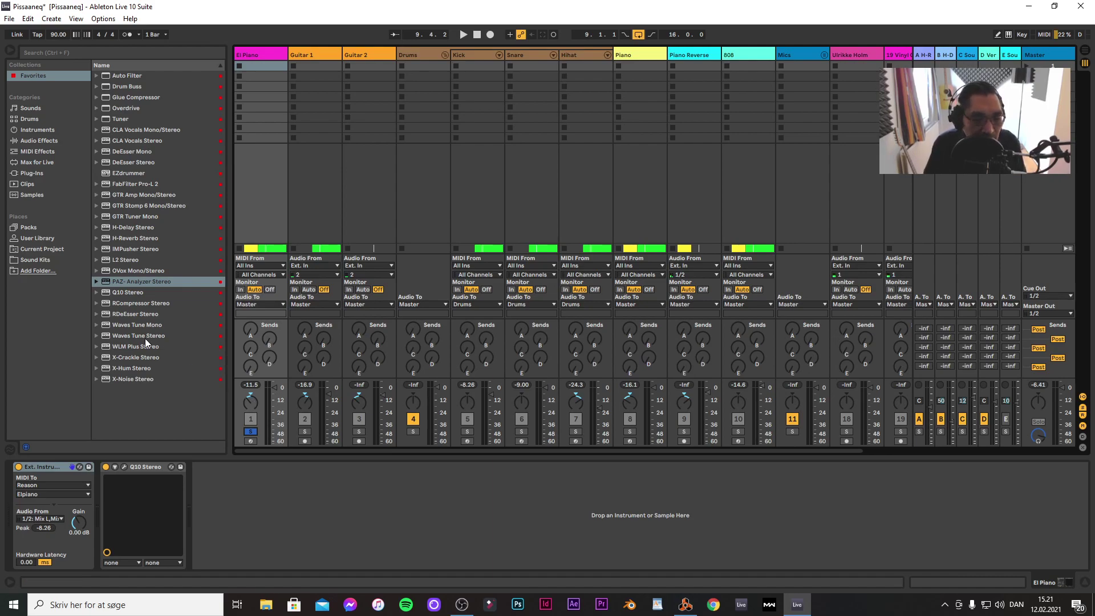
key(space)
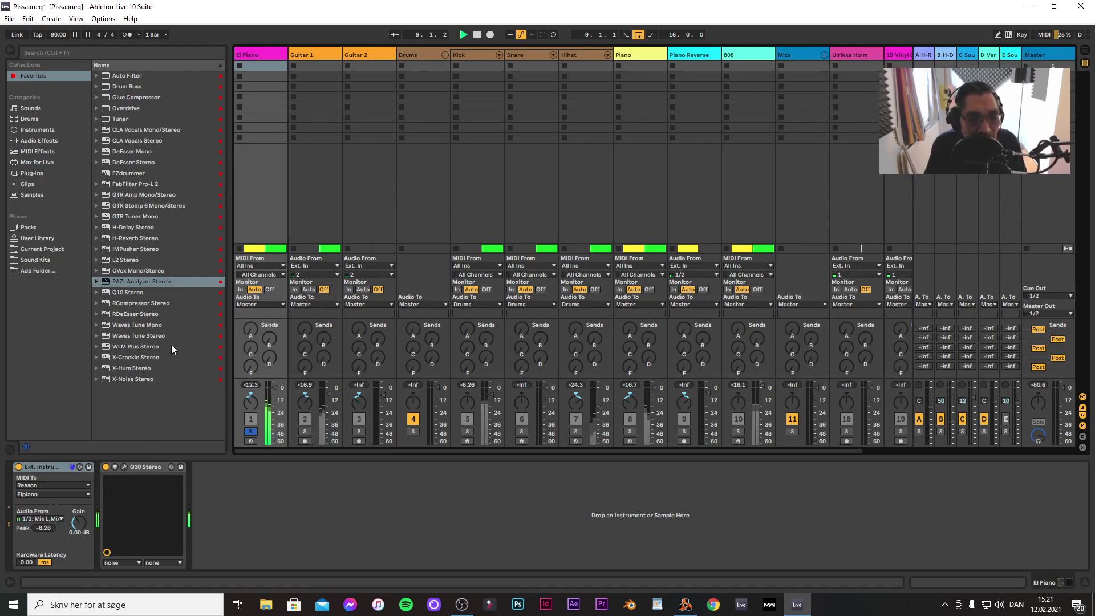
Compare El Piano centred with it panned off-centre, leave its panning at 18L, and take the track out of solo
click(249, 403)
key(Delete)
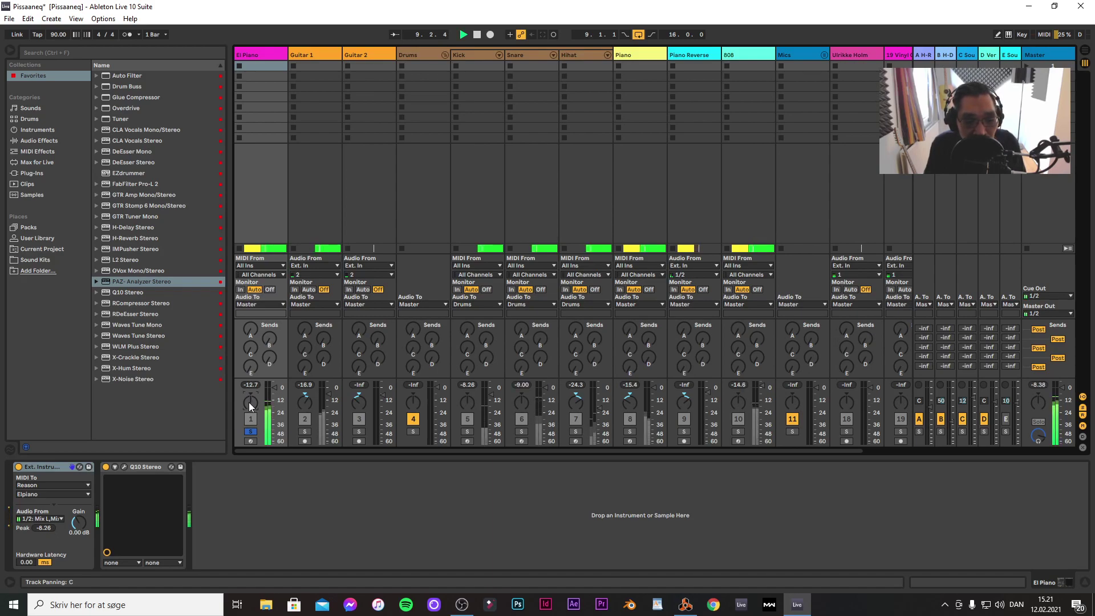
key(space)
drag(248, 402, 249, 413)
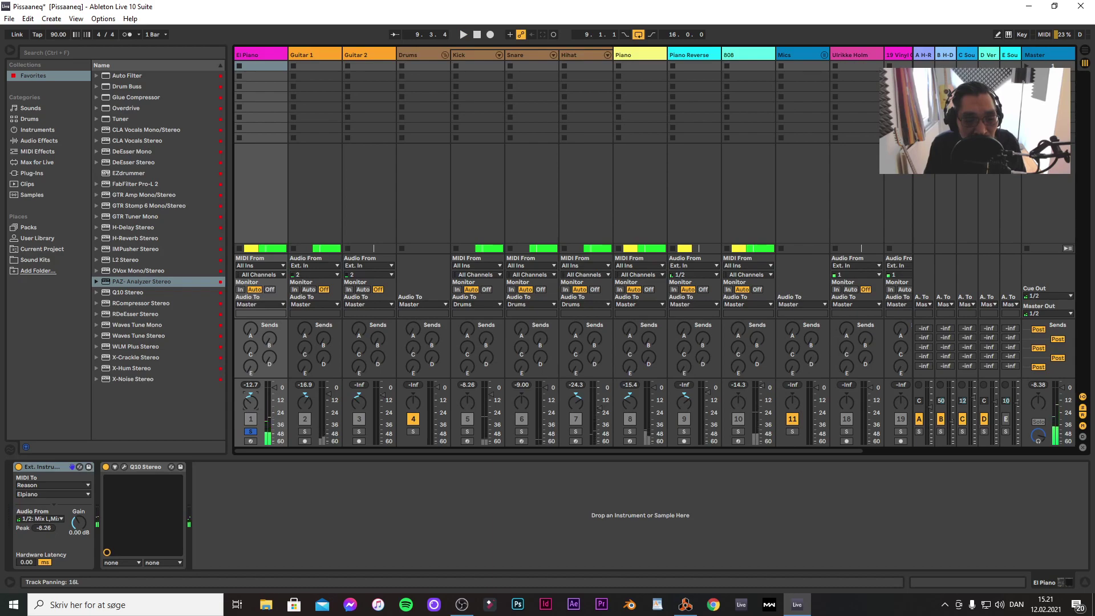
key(space)
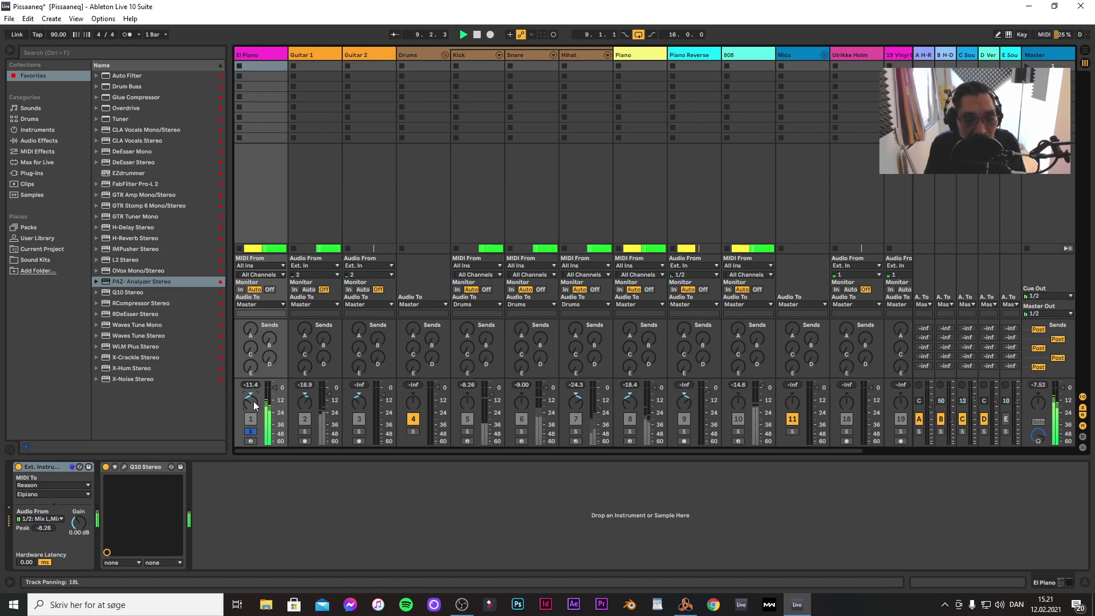
click(251, 431)
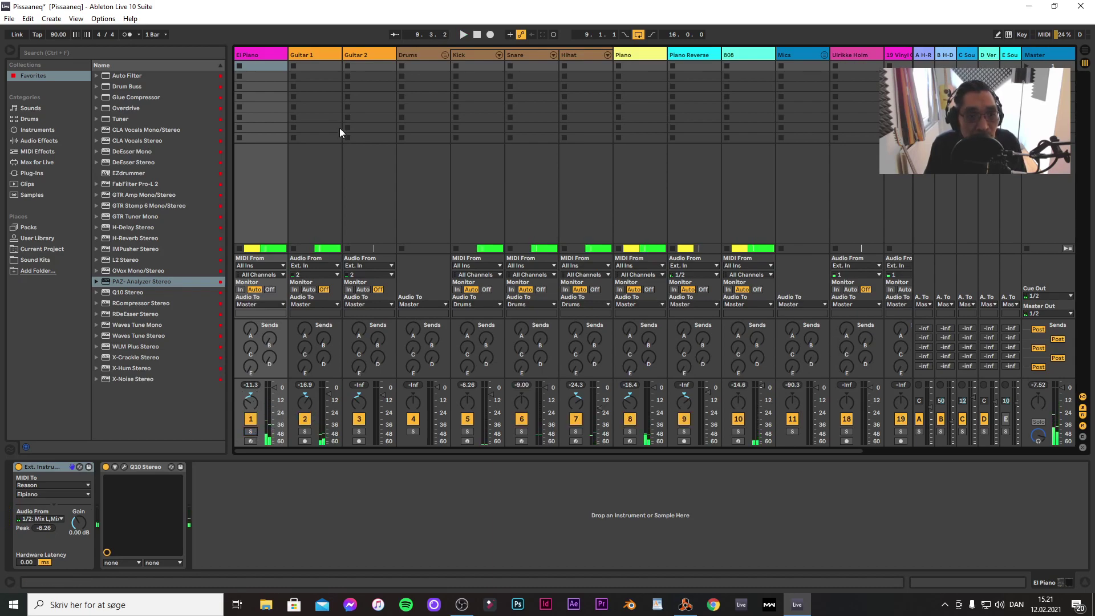
Solo Guitar 1 and Guitar 2 together, listen to them, and check where their clips sit in the arrangement
click(316, 50)
shift+click(376, 53)
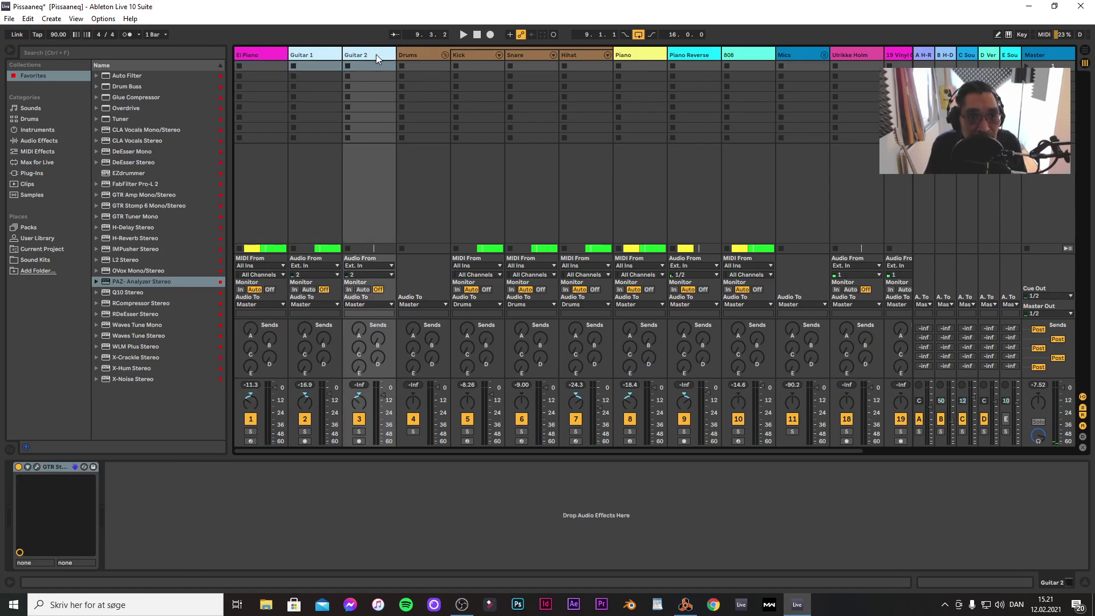
click(359, 431)
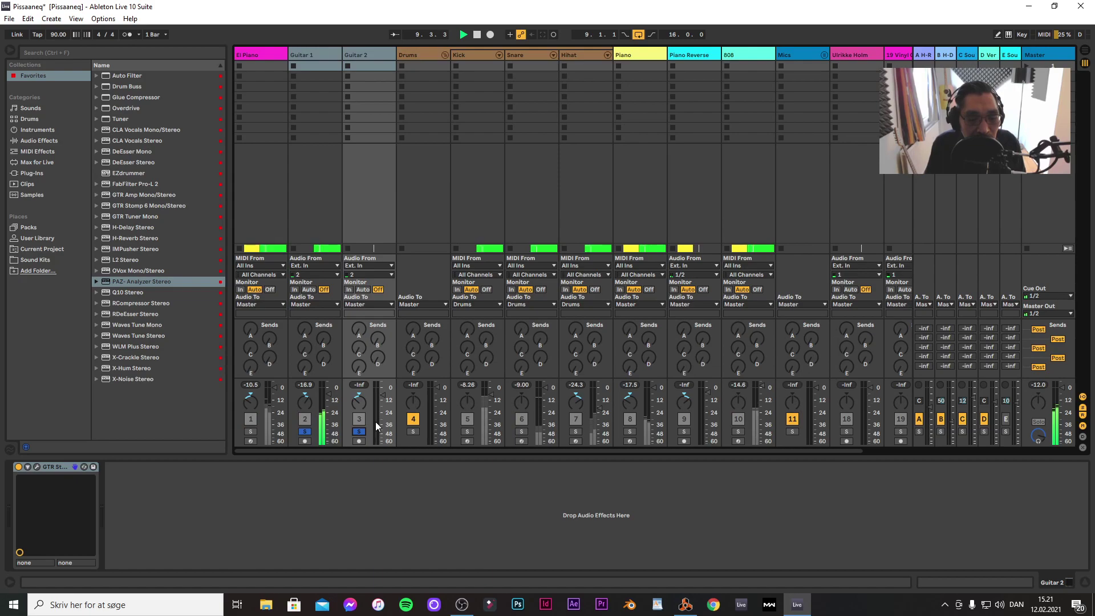
key(Tab)
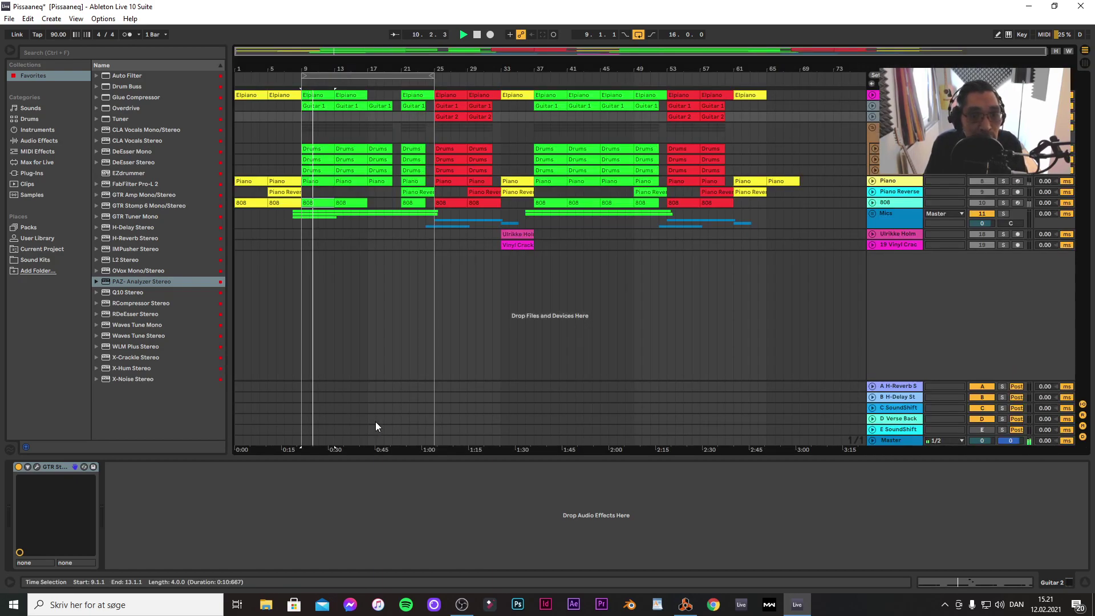
key(Tab)
key(Tab)
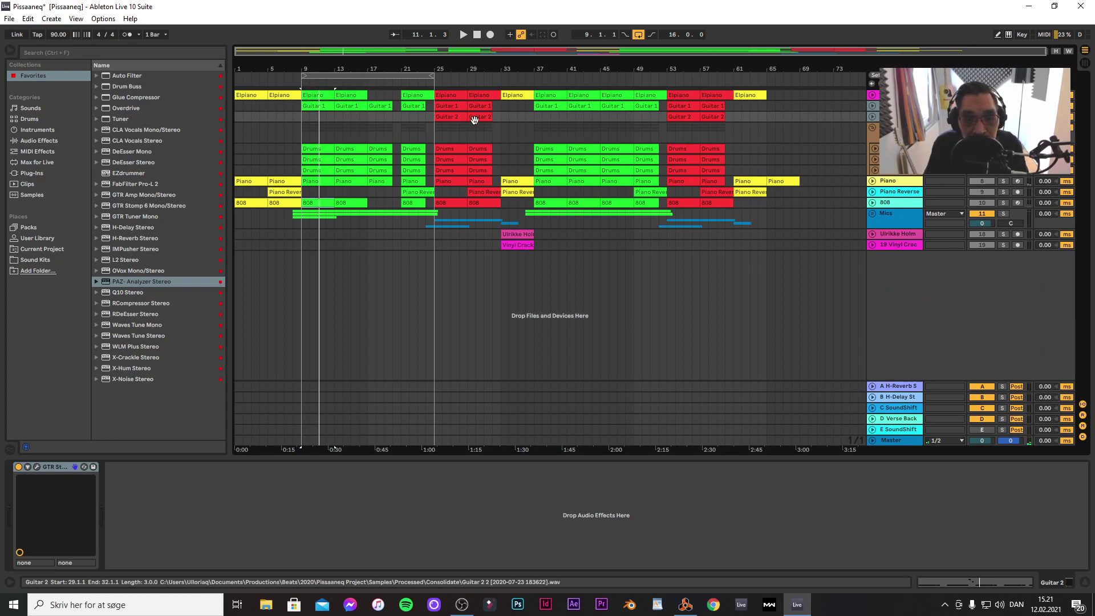
key(Tab)
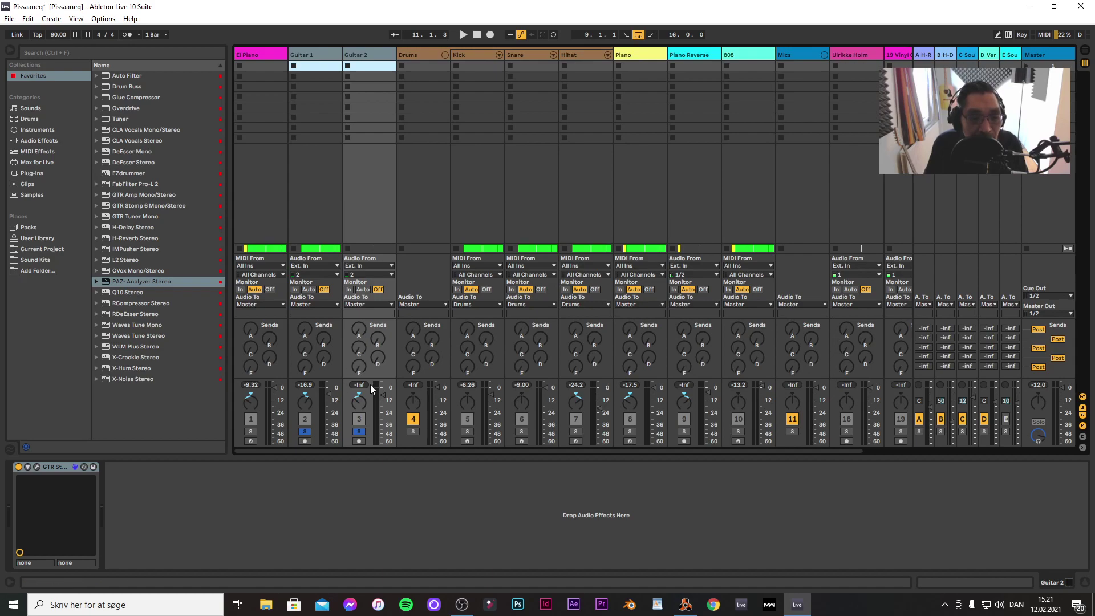
Set Guitar 1's panning to 18R, take both guitars out of solo, and play the full mix
click(299, 53)
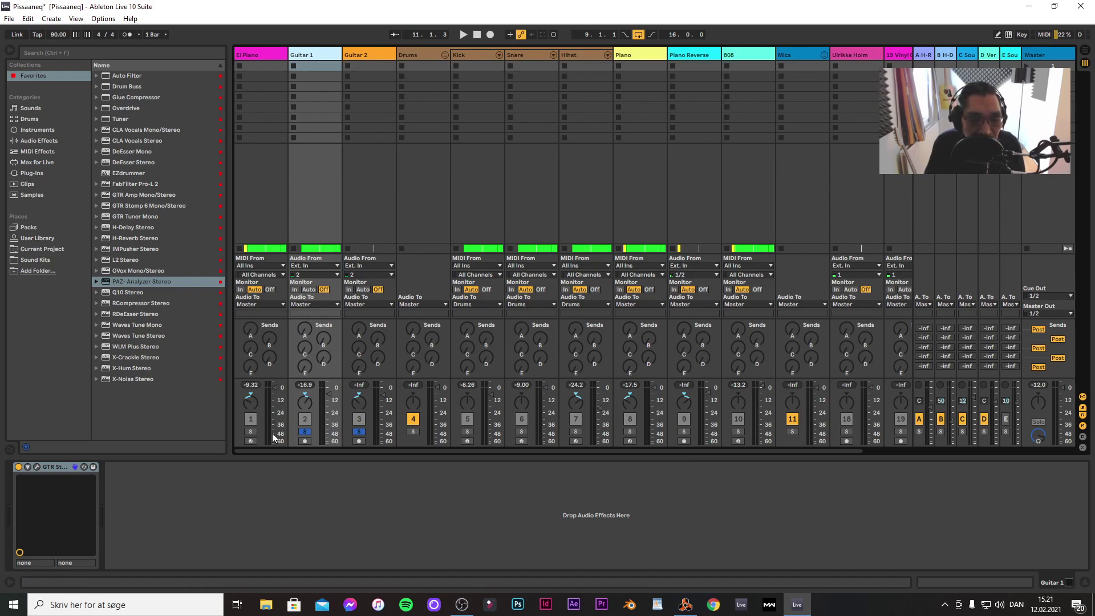
drag(306, 403, 305, 400)
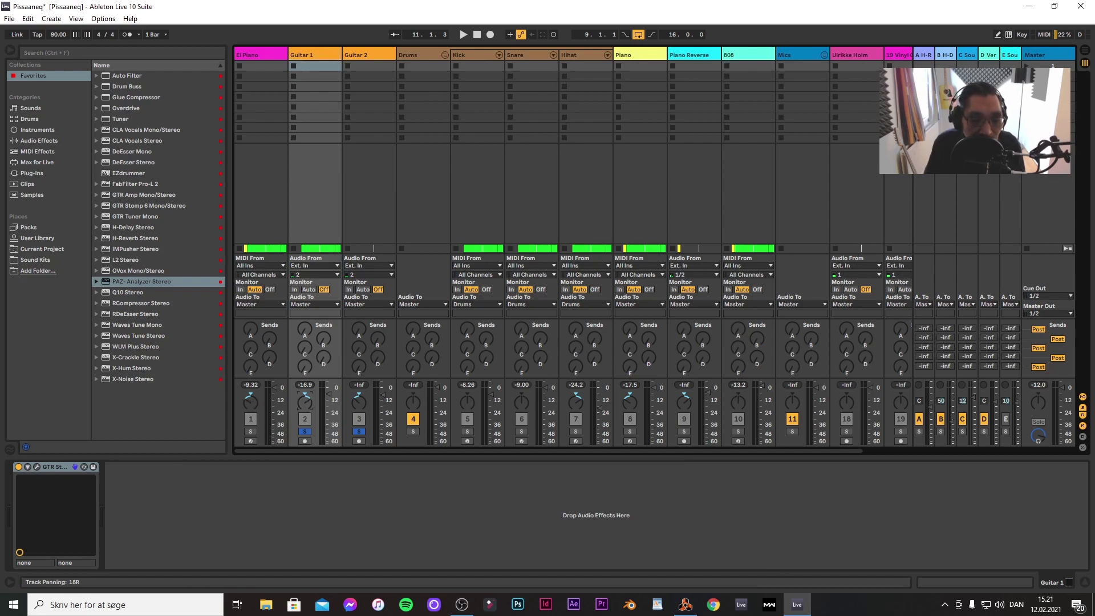
click(355, 431)
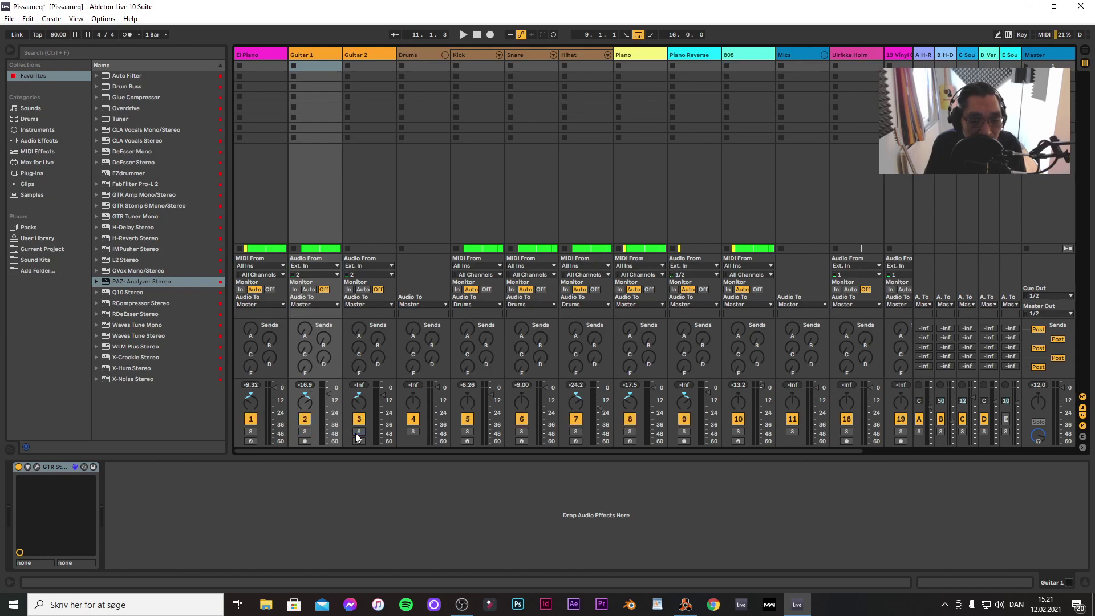
key(space)
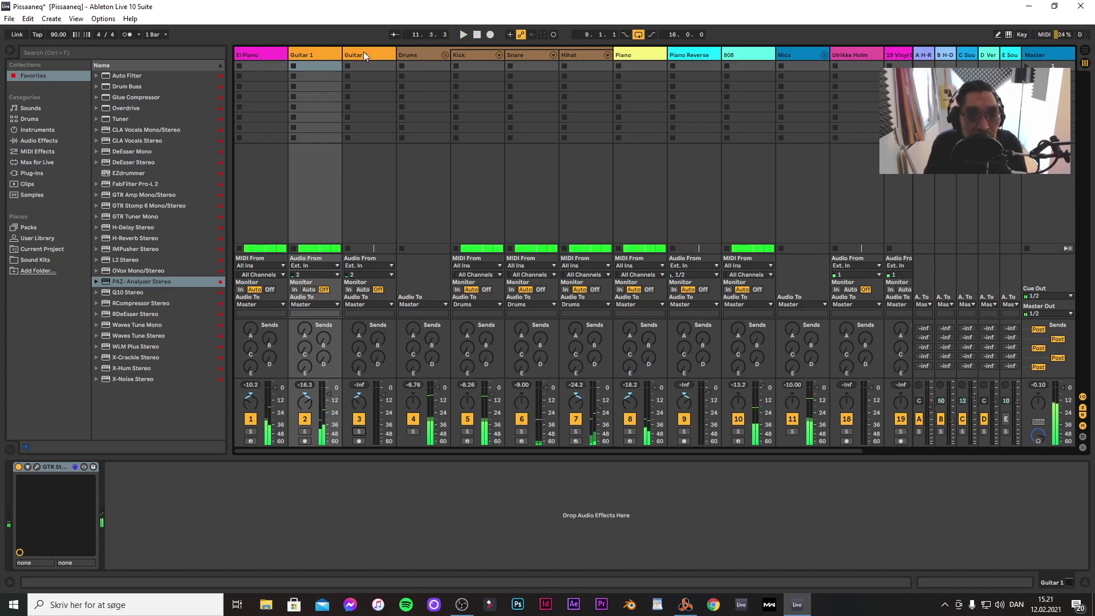
key(Tab)
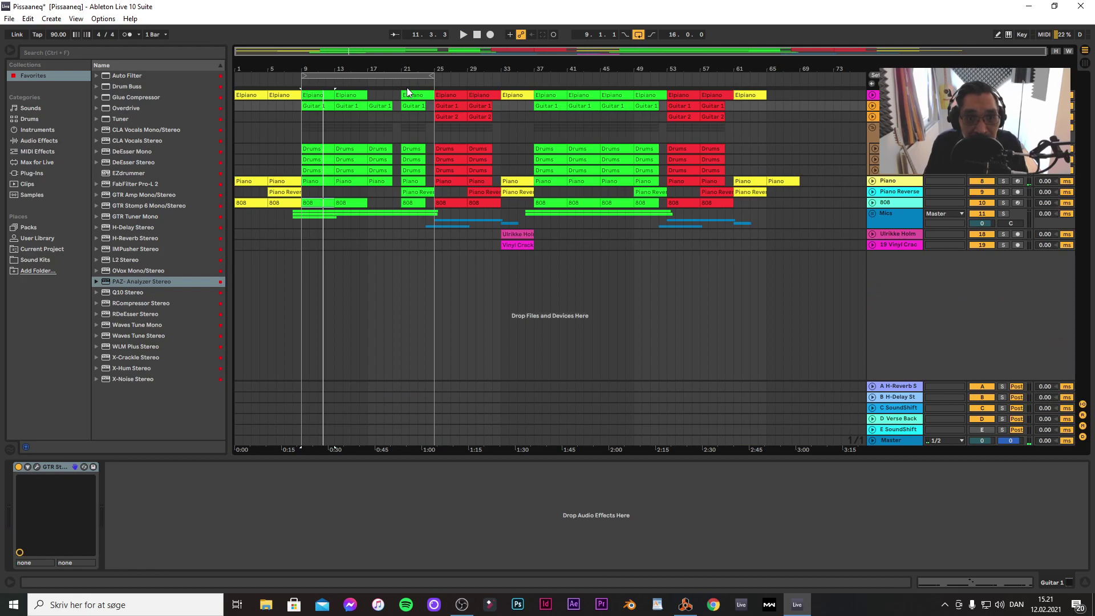
key(Tab)
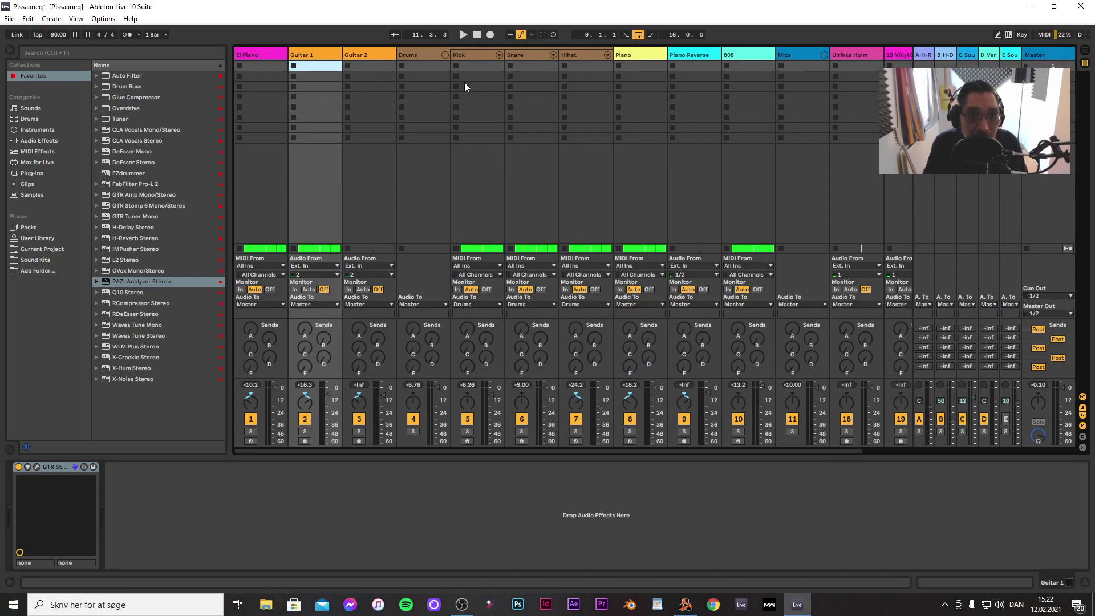
Audition the Hihat at 0 dB in the full mix, and lower its track volume to -13 dB
click(581, 57)
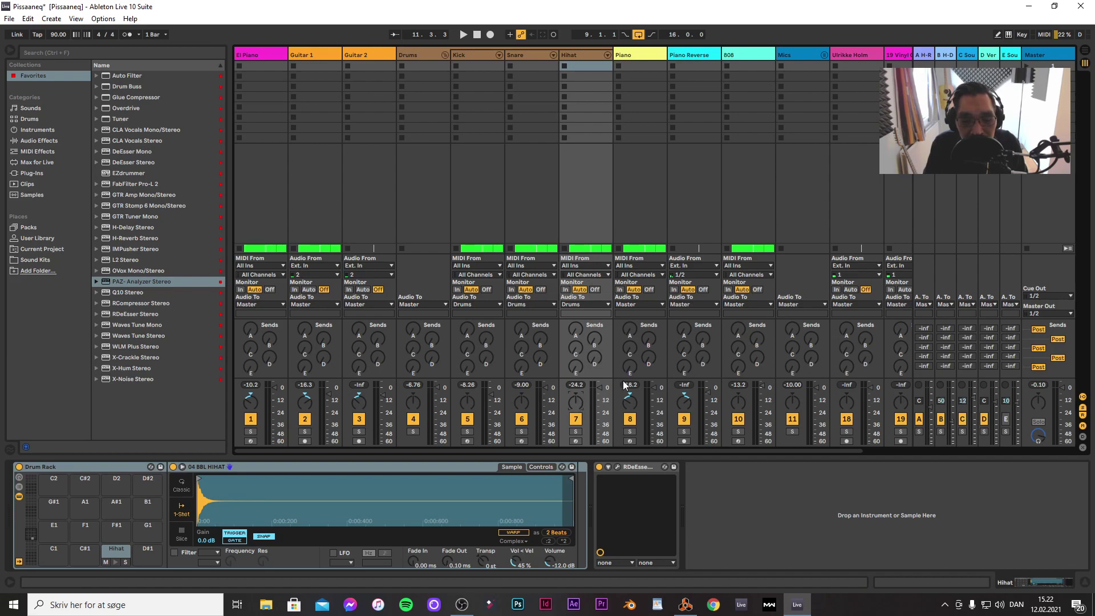
key(space)
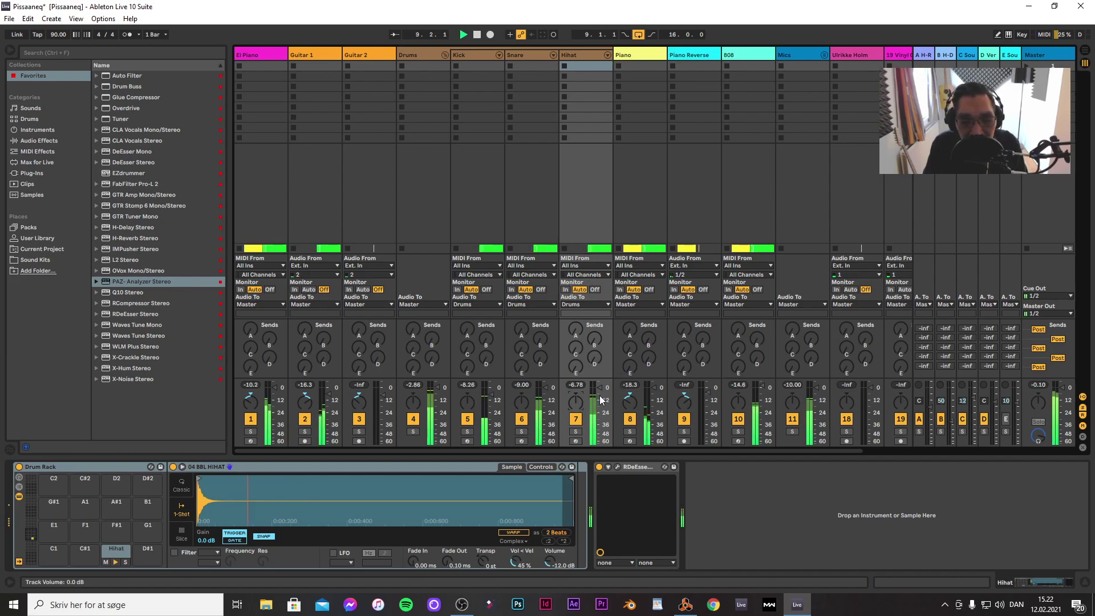
key(space)
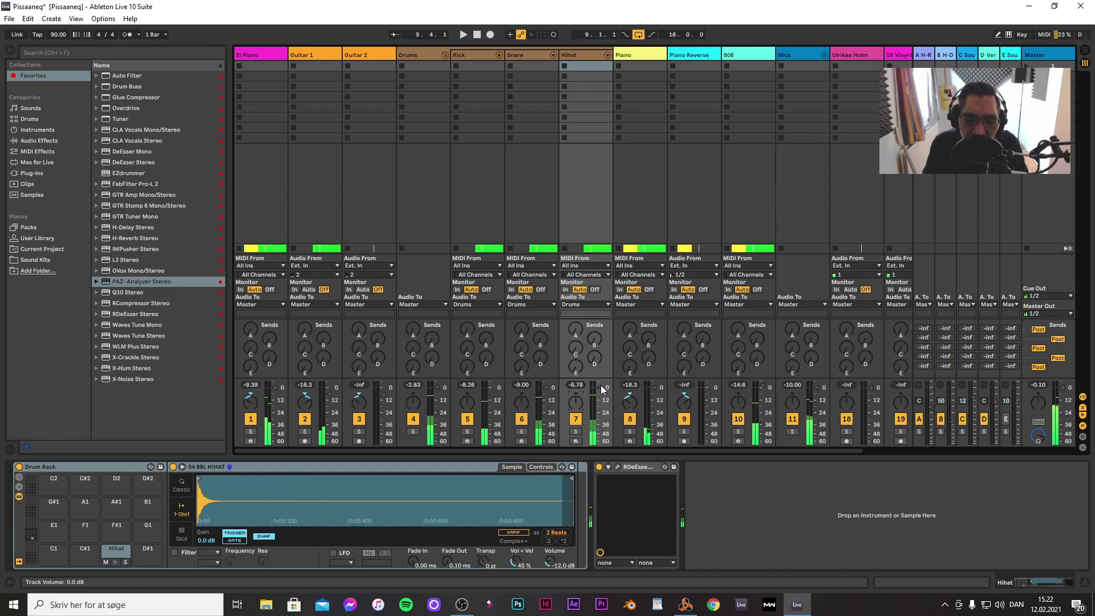
drag(600, 388, 600, 398)
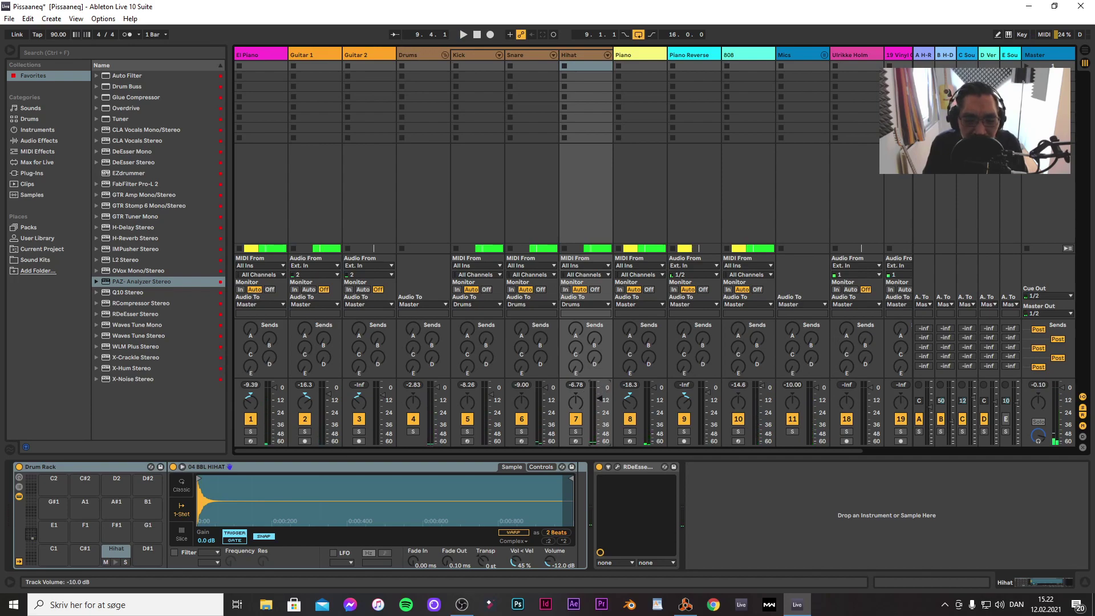
key(space)
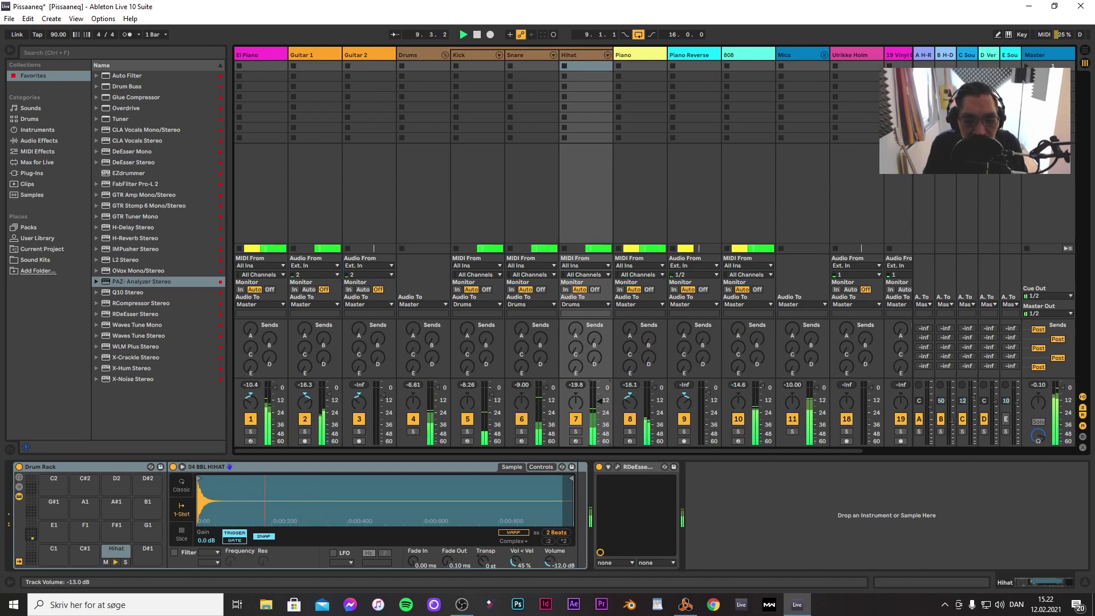
Pan the Hihat to 19R and set its track volume to -12.4 dB while checking it in the full mix
key(space)
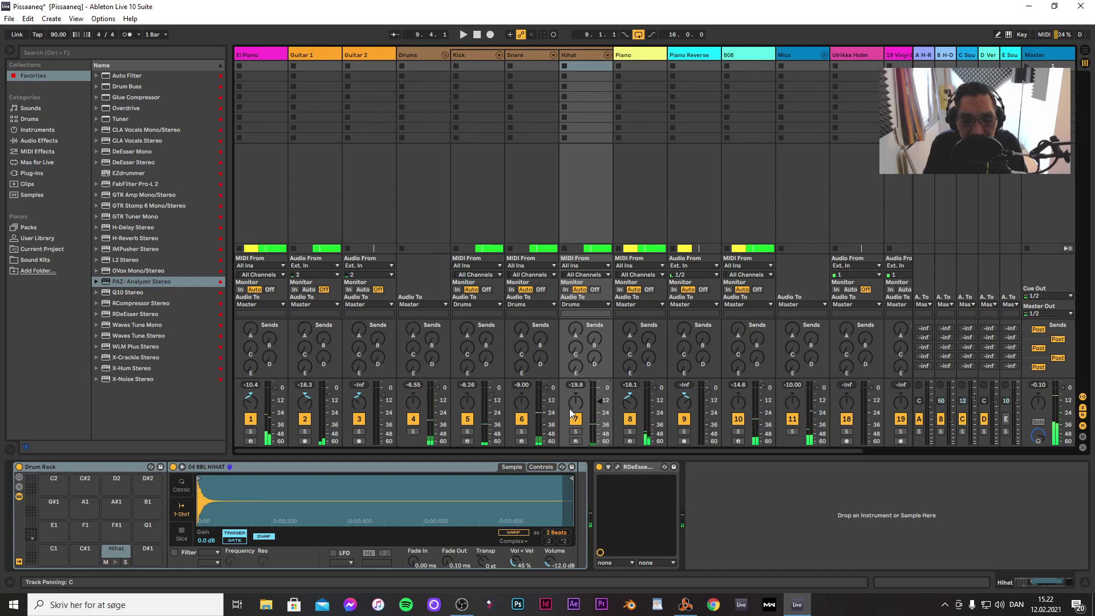
drag(580, 402, 580, 398)
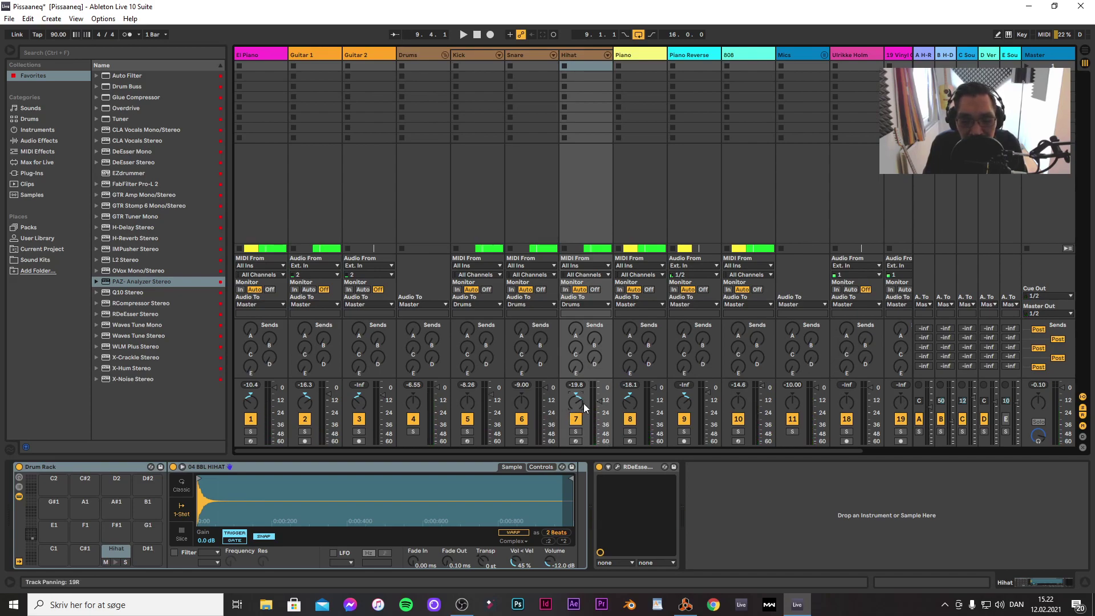
key(space)
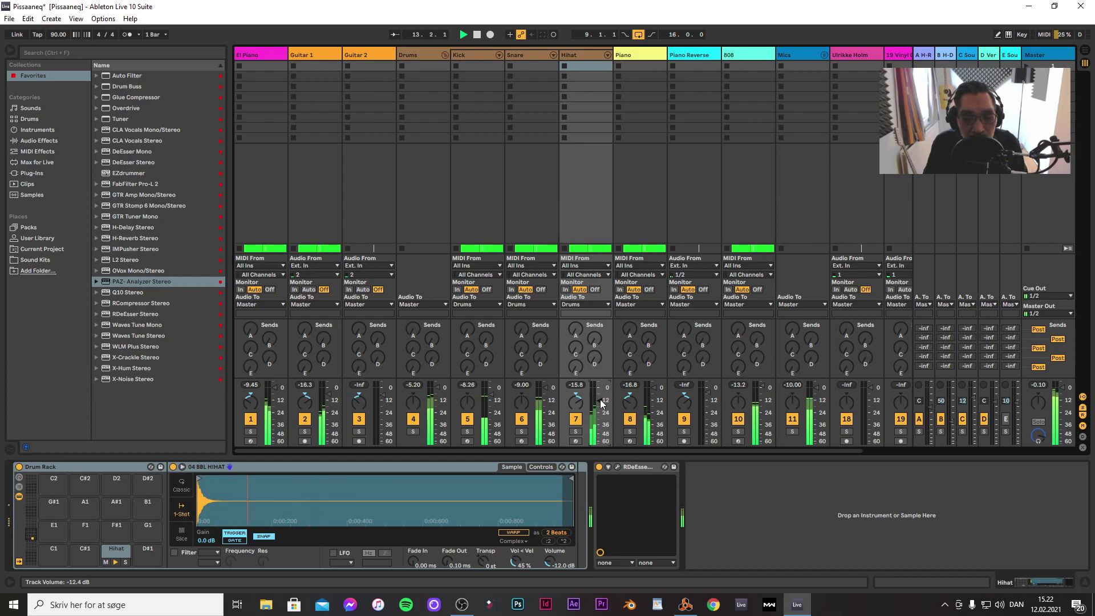
key(Tab)
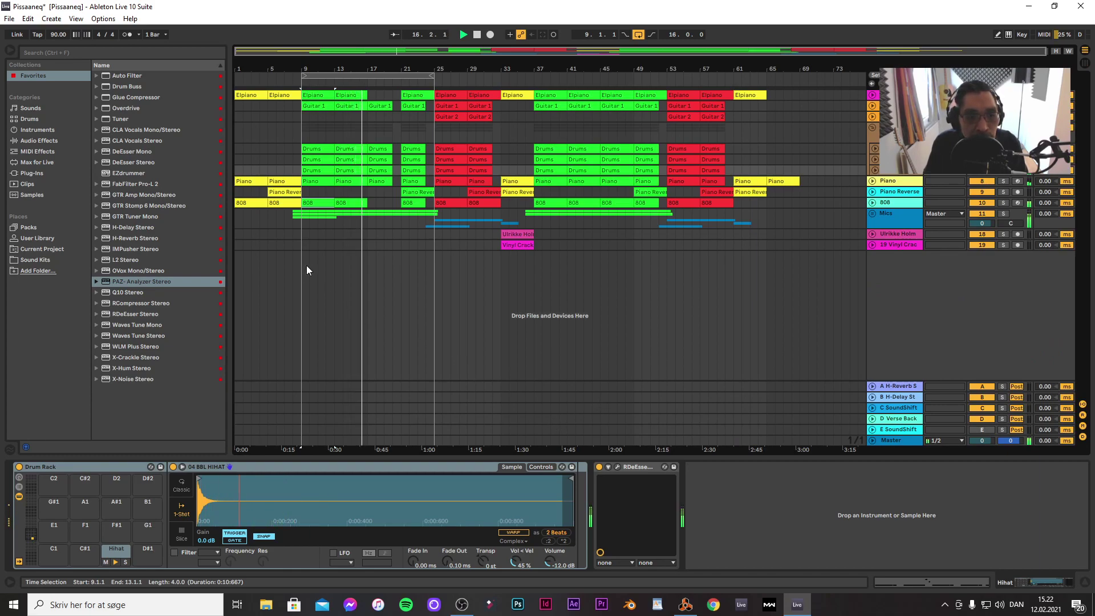
click(309, 244)
key(space)
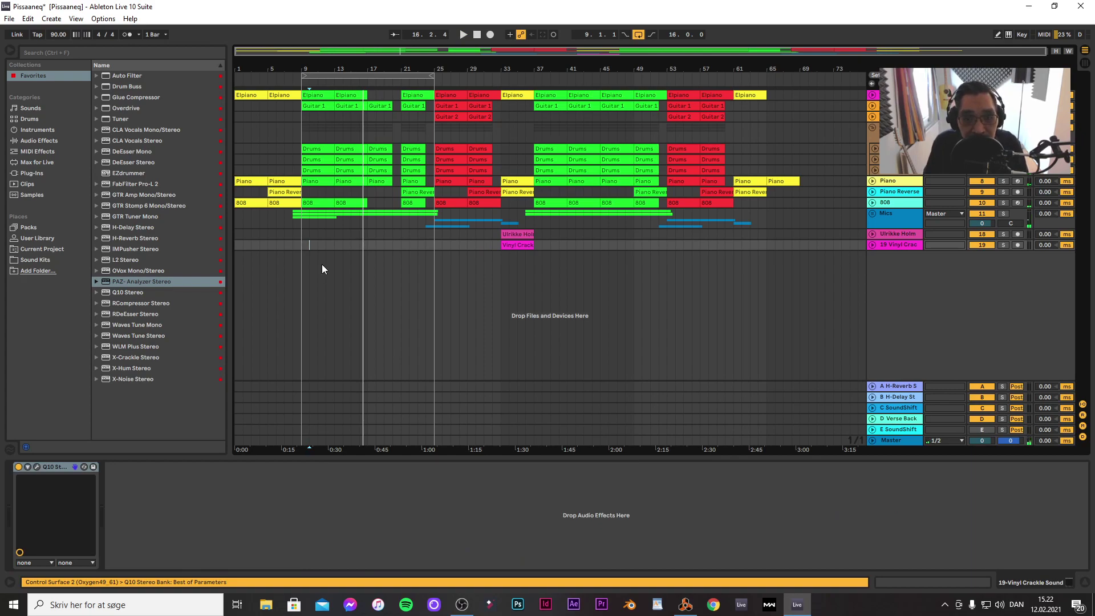
key(Tab)
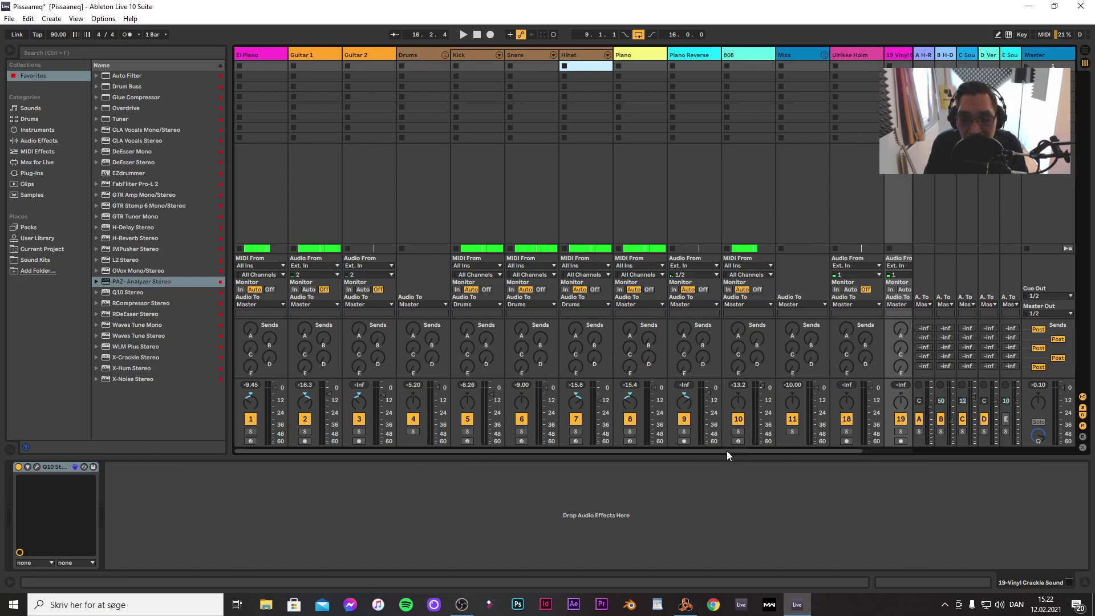
drag(727, 450, 854, 456)
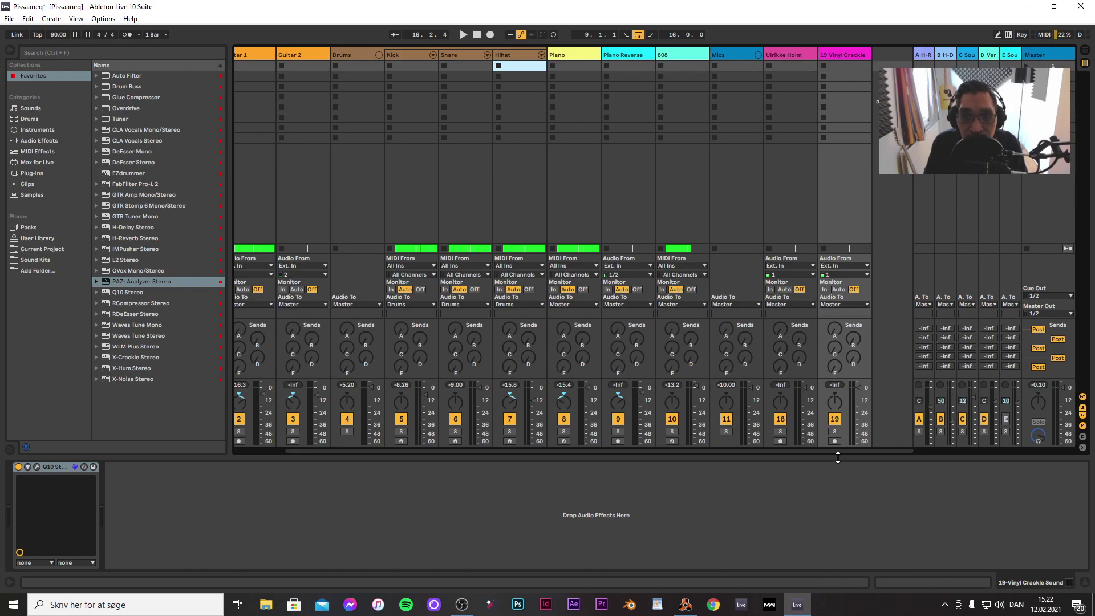
drag(624, 451, 573, 451)
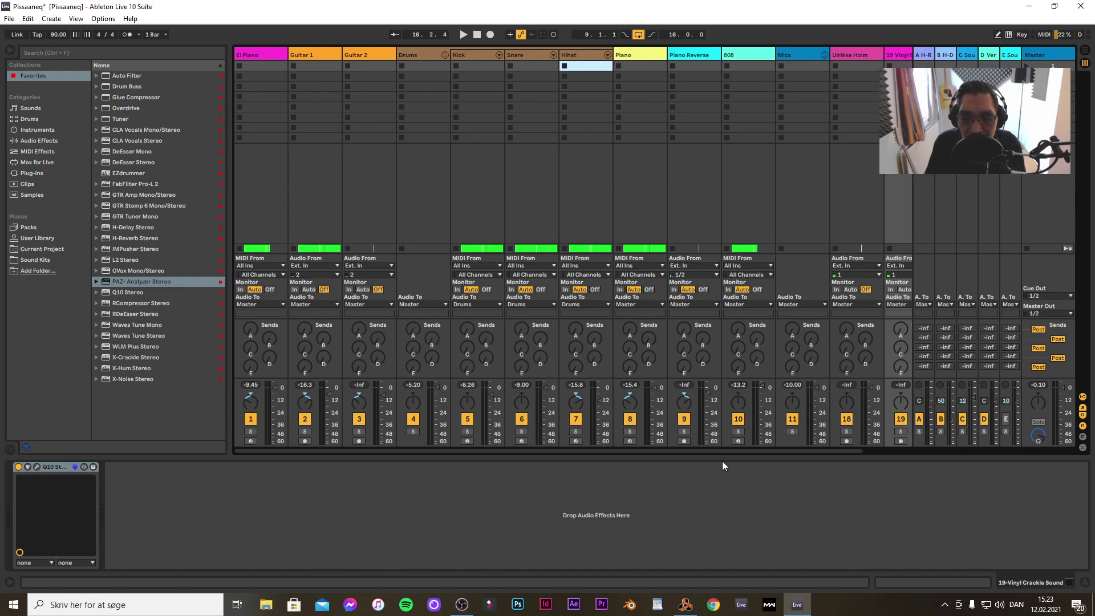
key(Tab)
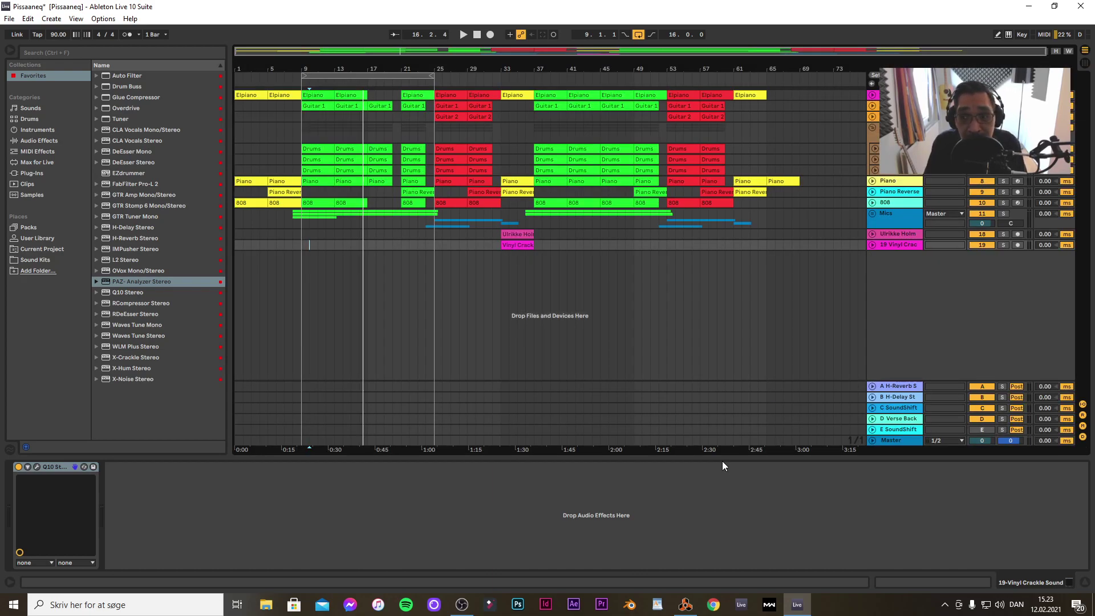